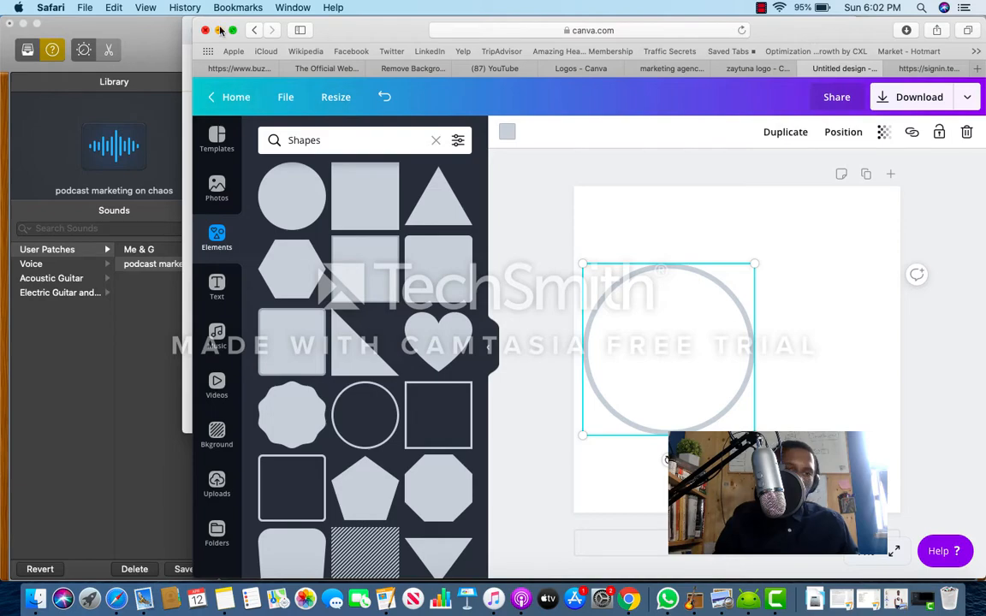
Step: Return to the home page in a full-screen browser window and create a new blank Instagram Post design
left_click(231, 32)
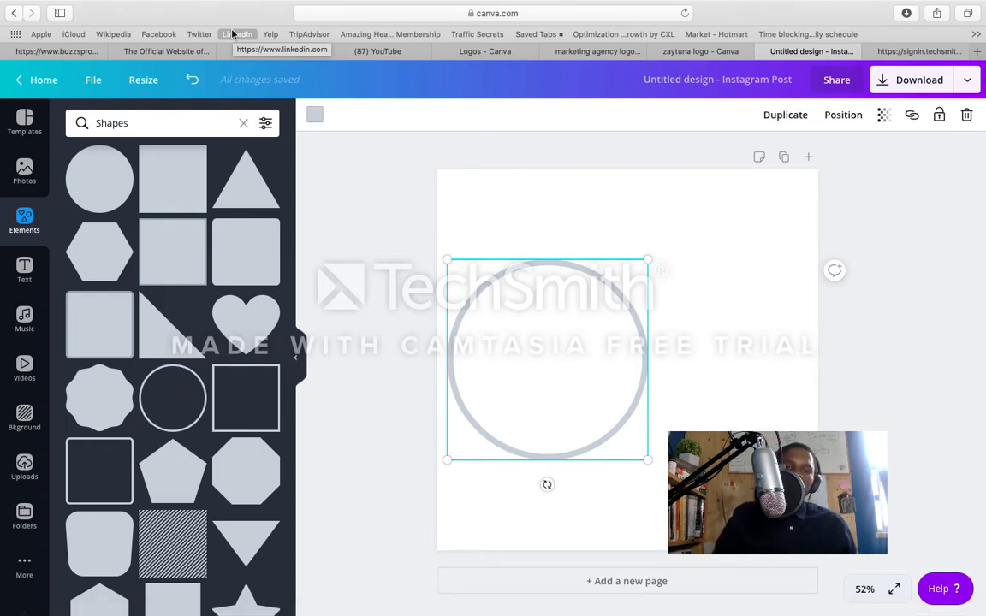
left_click(21, 84)
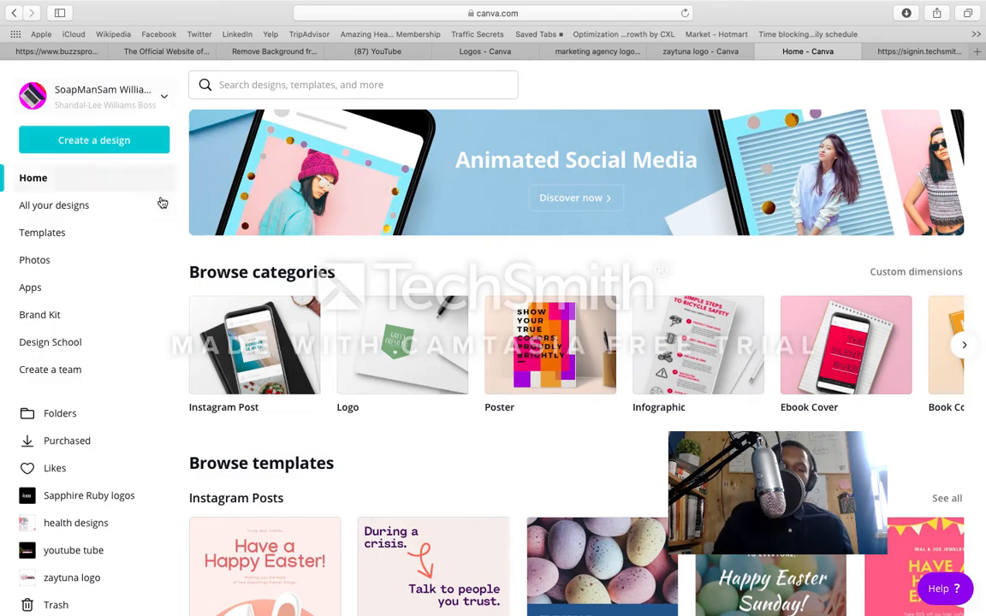
scroll(345, 380, "down", 1)
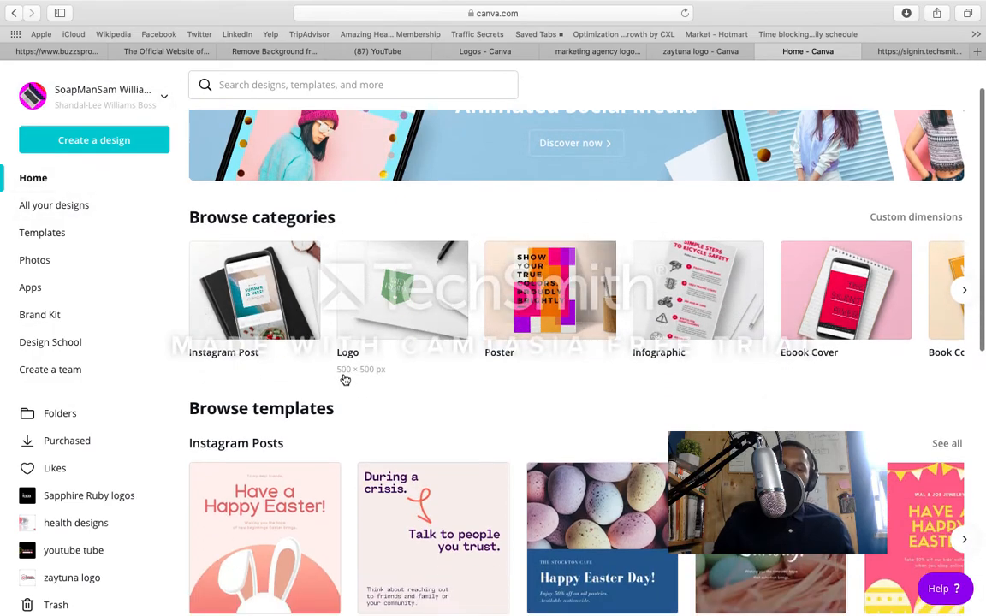
scroll(345, 380, "down", 8)
scroll(345, 380, "up", 5)
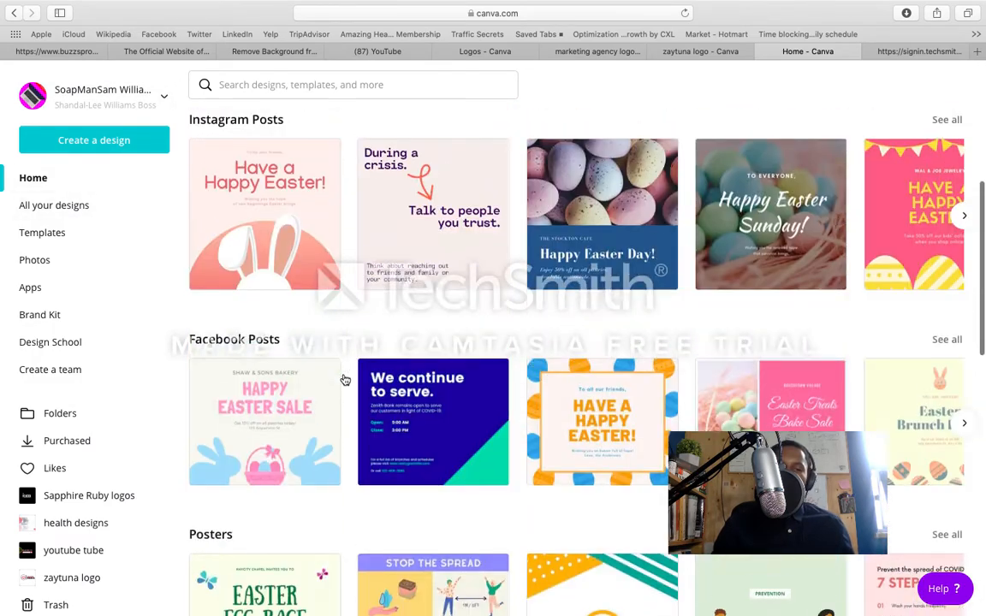
scroll(345, 380, "up", 7)
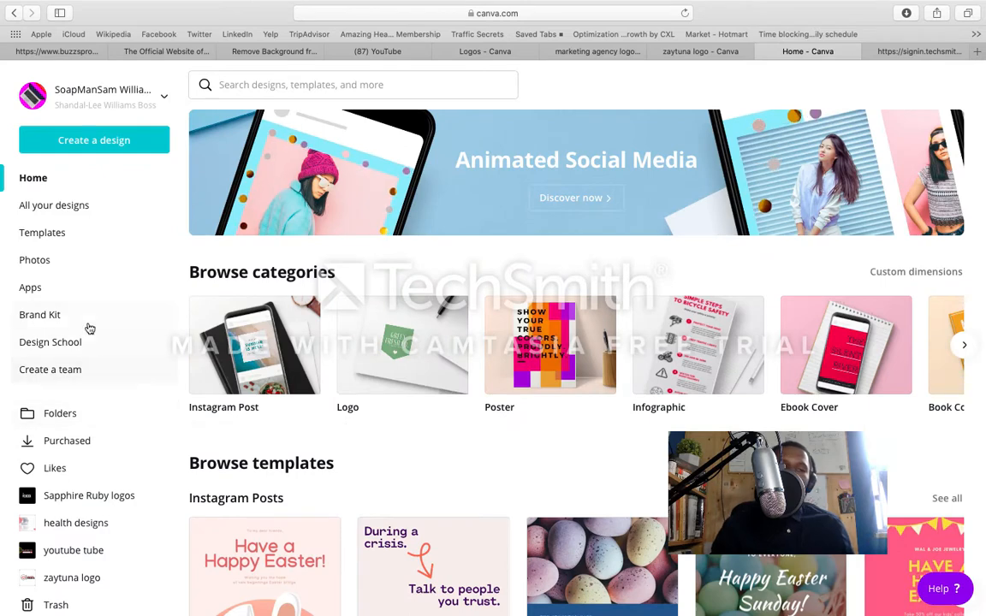
left_click(98, 151)
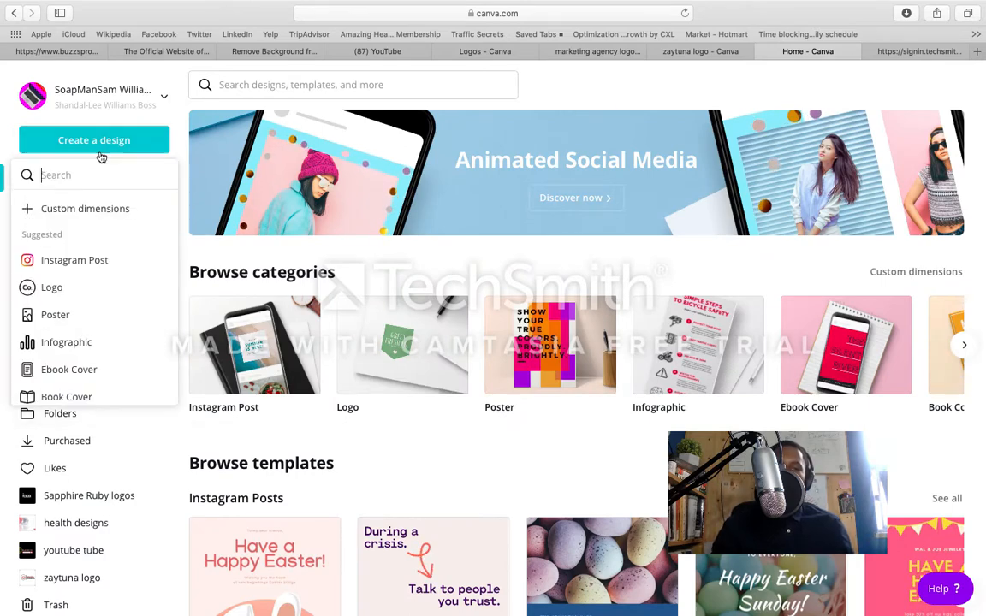
left_click(96, 259)
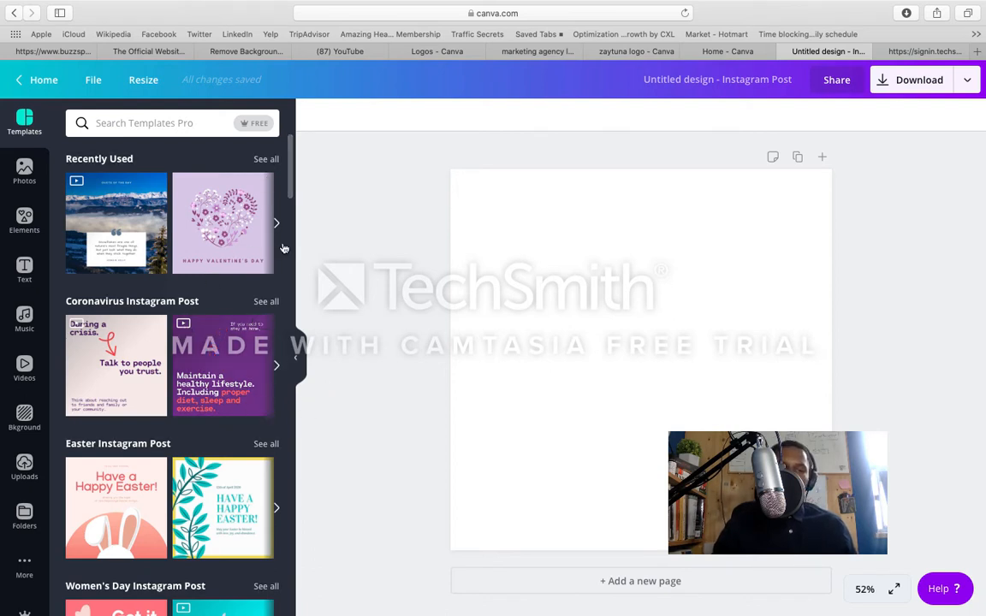
Step: Add a square outline shape to the page and widen it on both sides to nearly the page width
left_click(25, 219)
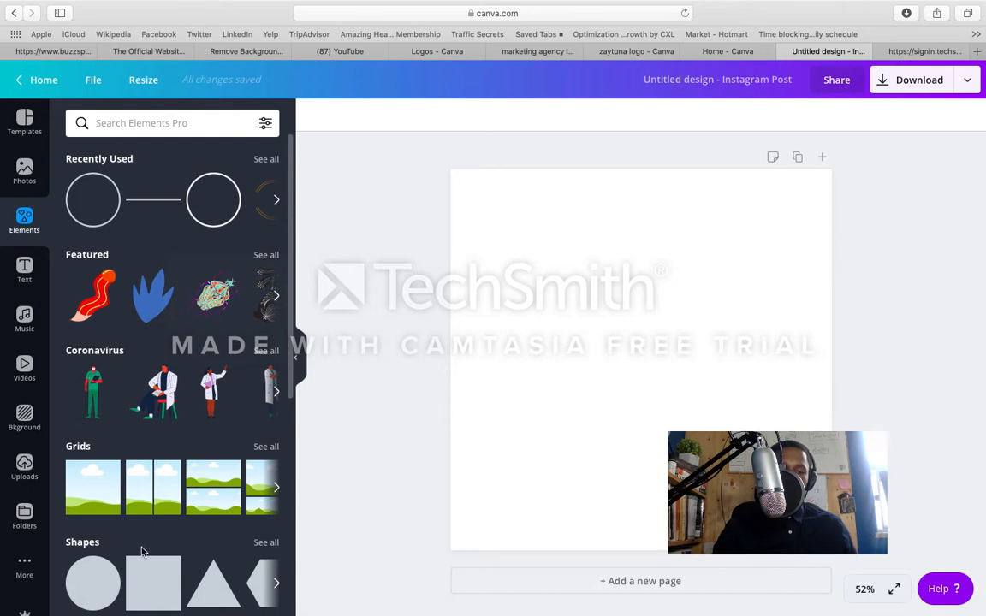
left_click(257, 545)
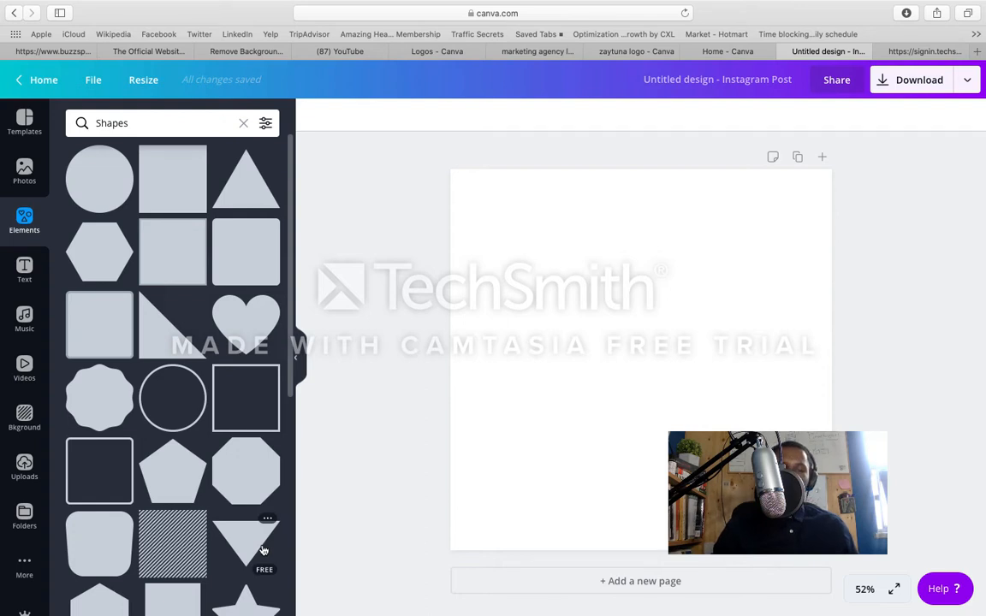
left_click(220, 377)
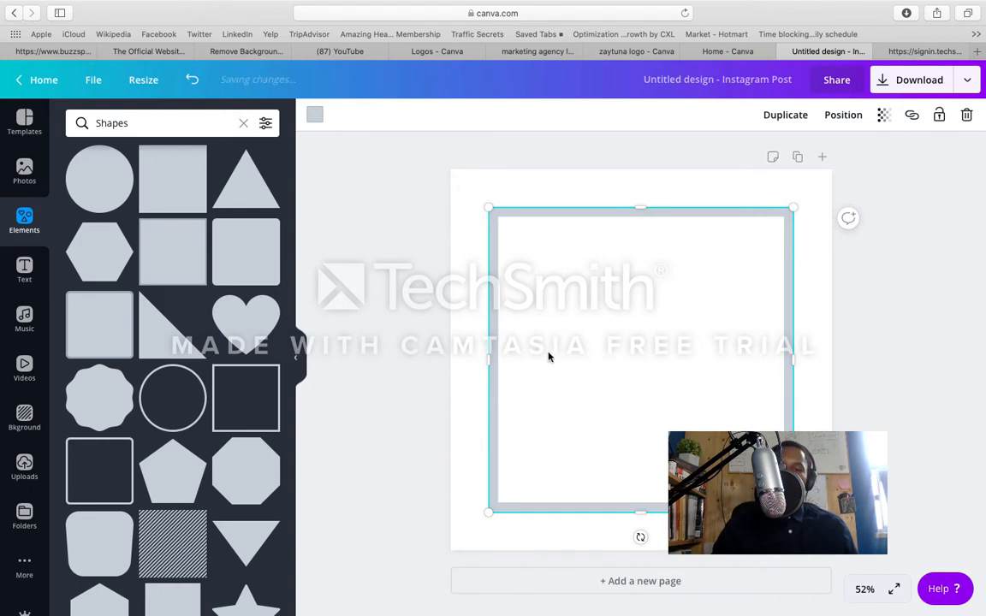
left_click_drag(484, 358, 465, 358)
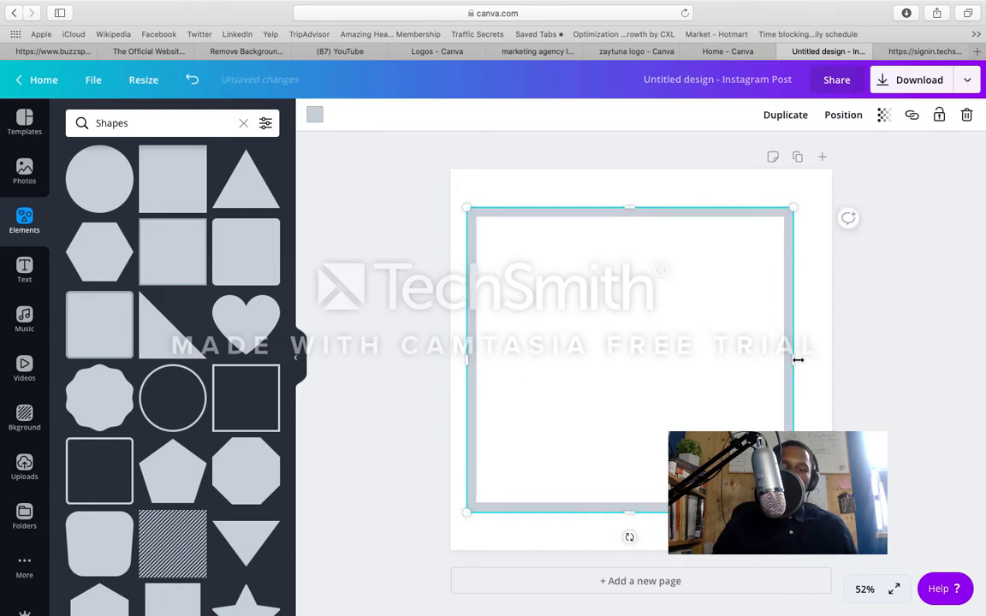
left_click_drag(813, 362, 823, 362)
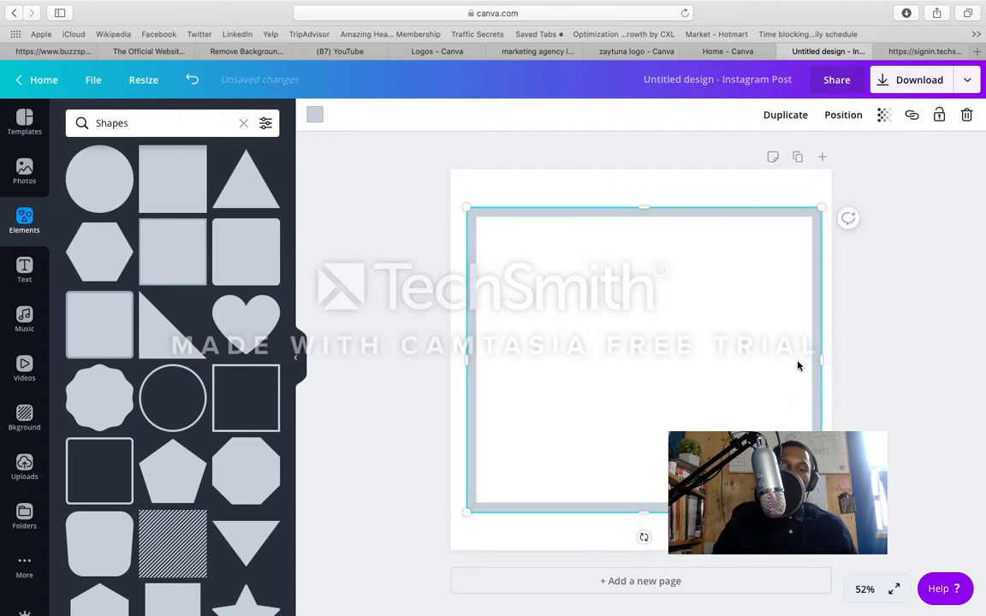
Step: Add a second square outline, shrink it to less than half its size and place it inside the large frame's left part
left_click(243, 416)
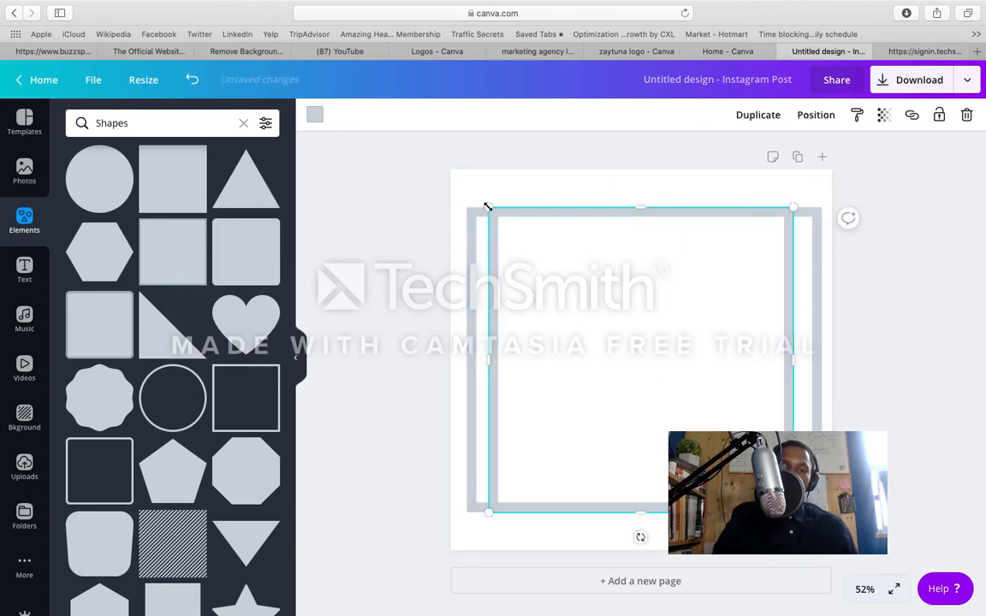
left_click_drag(487, 207, 656, 374)
left_click_drag(710, 413, 550, 321)
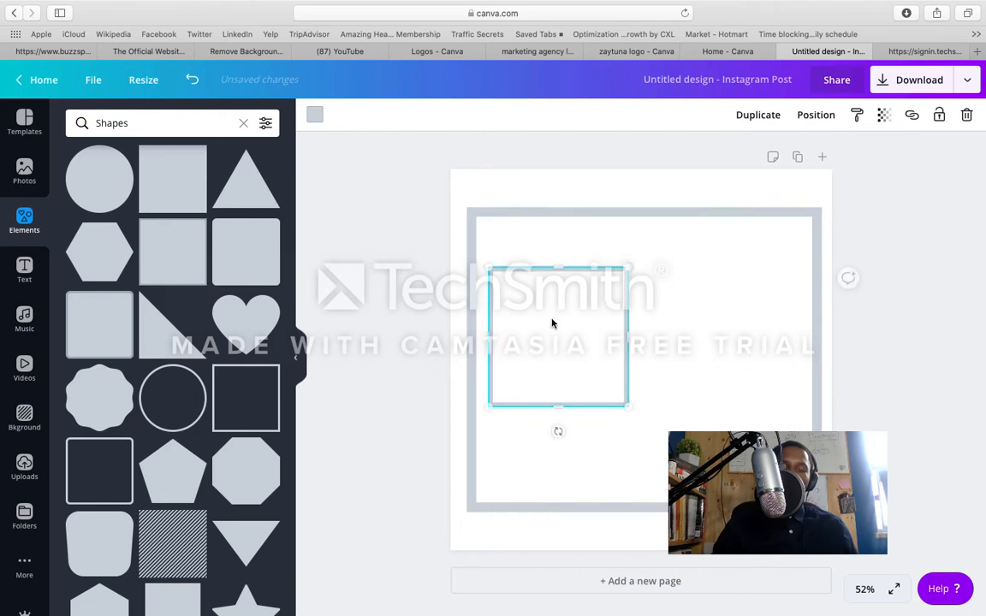
Step: Add a third square outline, flatten it into a wide rectangle and centre it vertically inside the frame, overlapping the small square
left_click(246, 408)
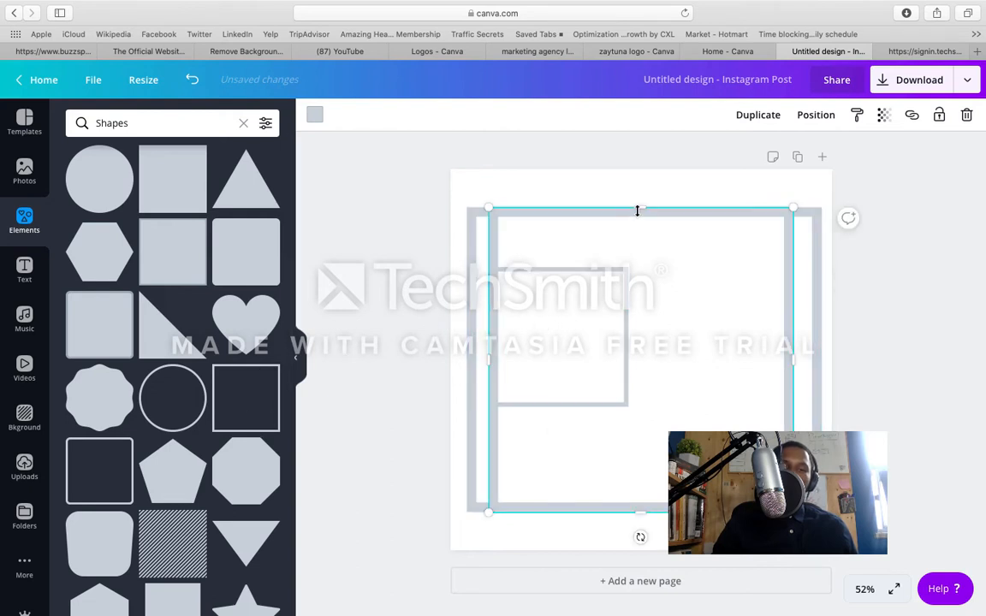
left_click_drag(639, 212, 670, 313)
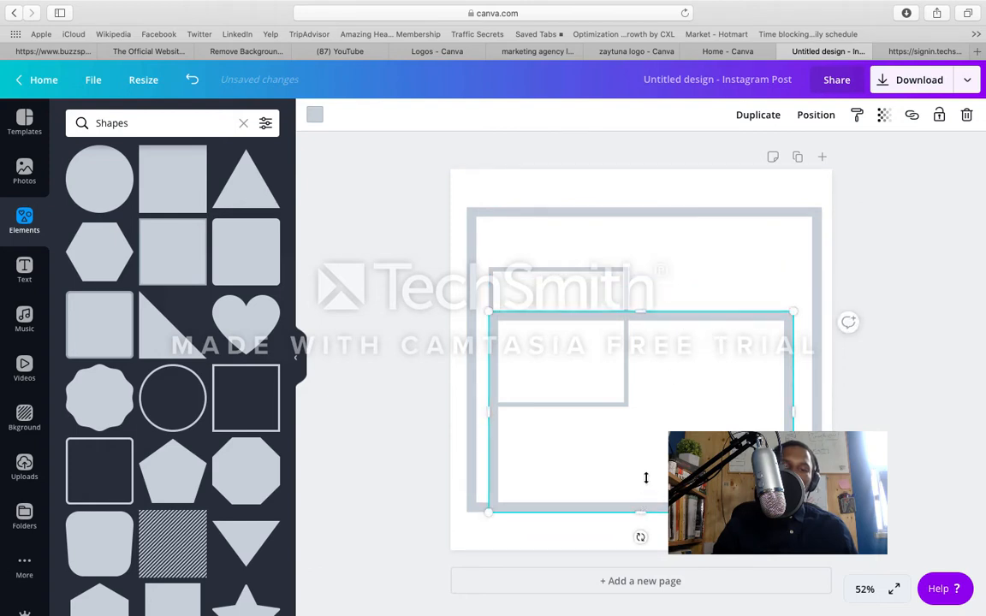
left_click_drag(647, 478, 669, 395)
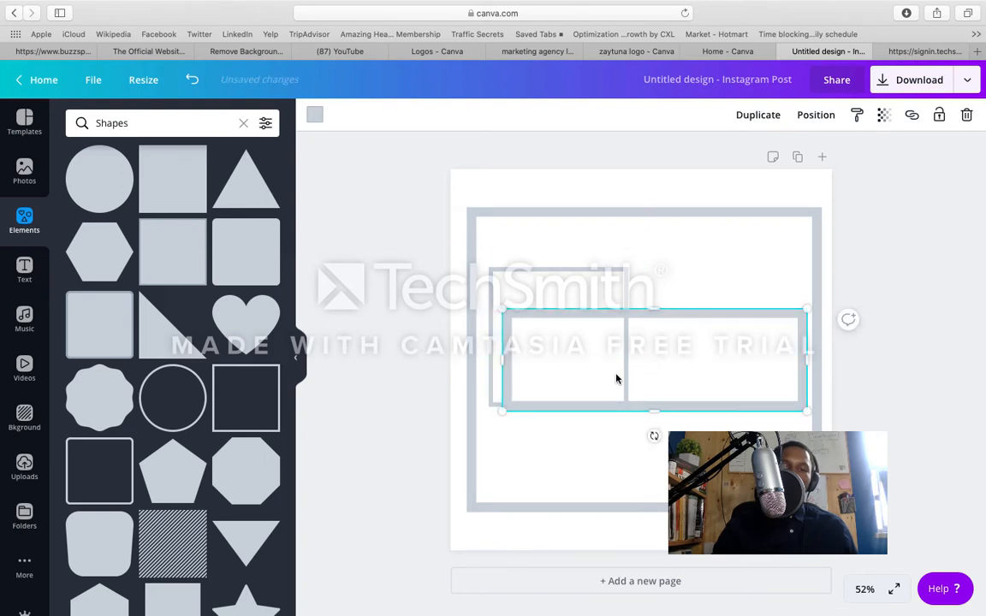
Step: Move the small square outline slightly left, close to the large frame's left edge, and select the large frame
left_click_drag(569, 288, 558, 283)
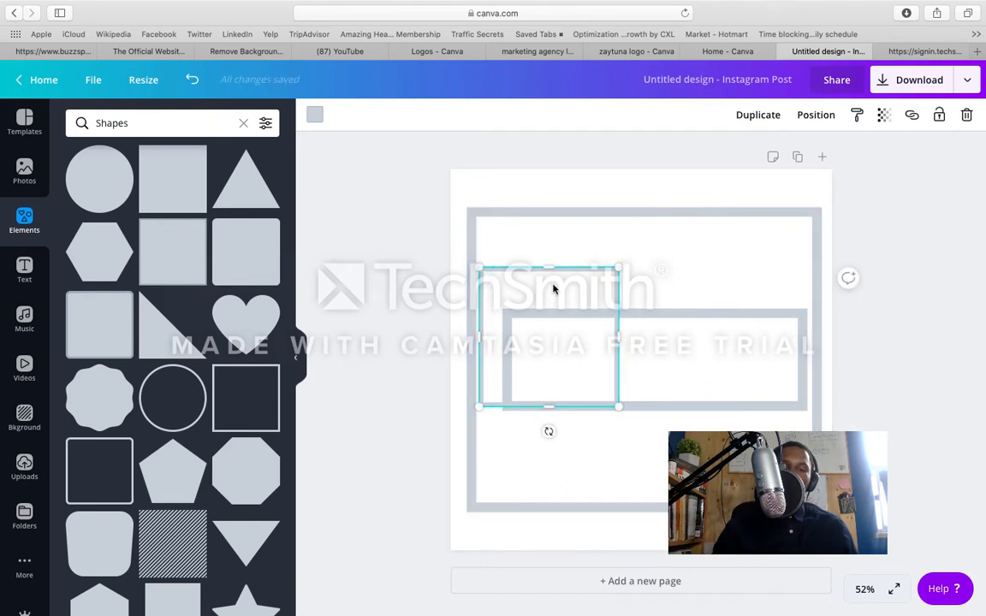
left_click_drag(553, 285, 553, 286)
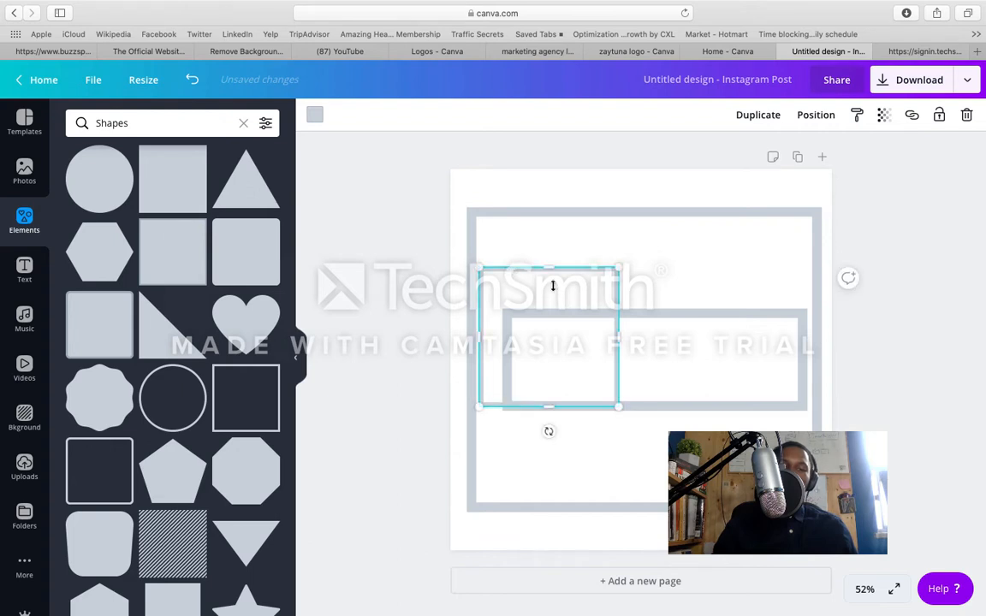
left_click(641, 244)
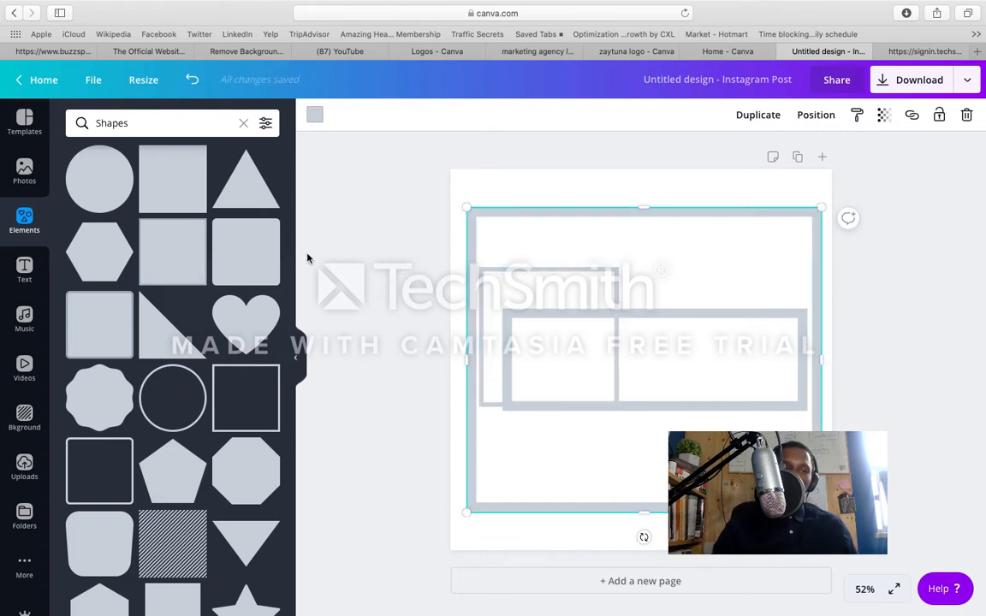
Step: Clear the shapes search, add the "Title HEADING" font combination to the page and move it slightly up
left_click(243, 125)
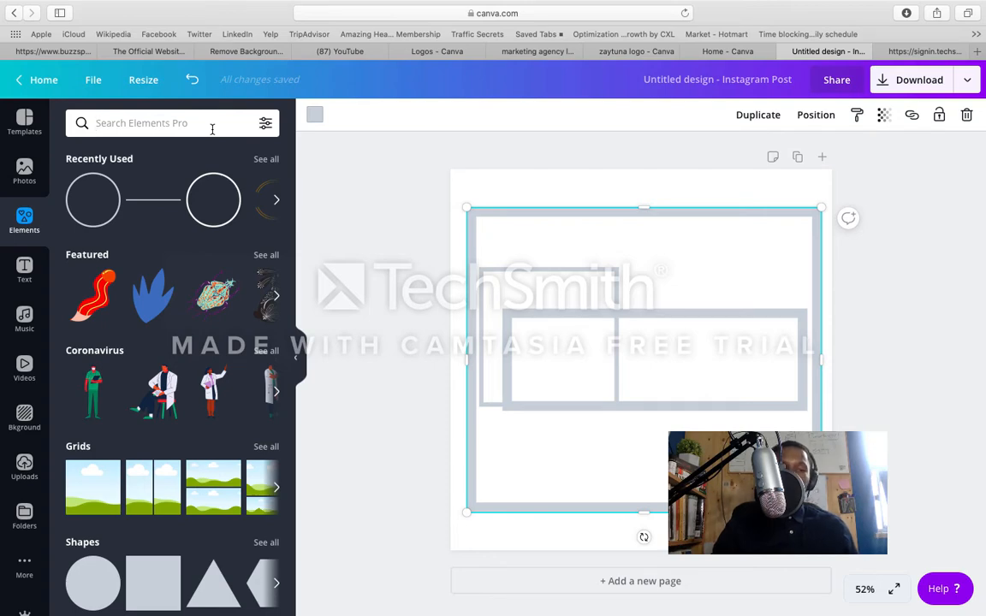
left_click(26, 278)
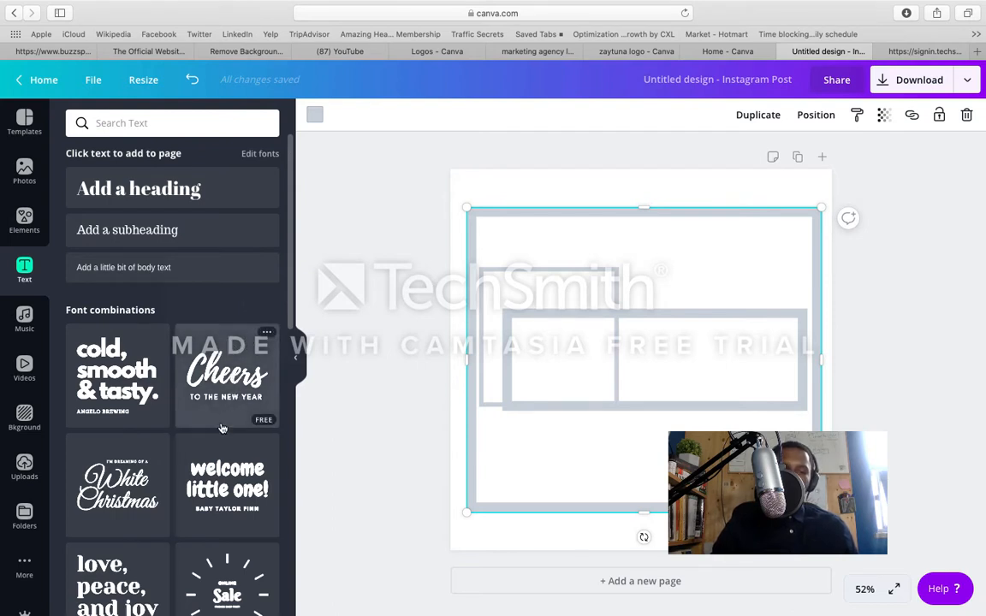
scroll(222, 428, "down", 8)
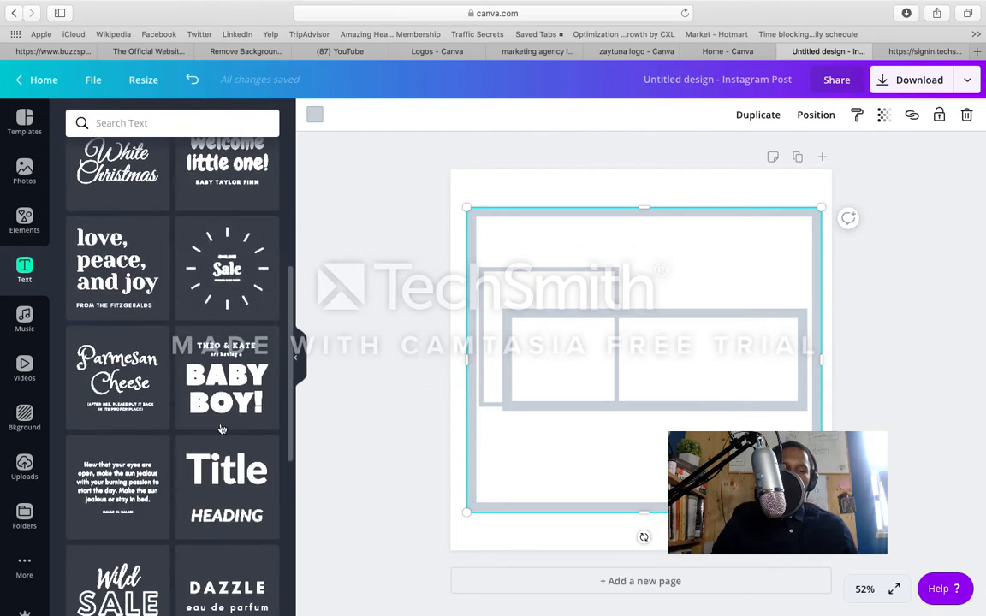
scroll(229, 407, "down", 3)
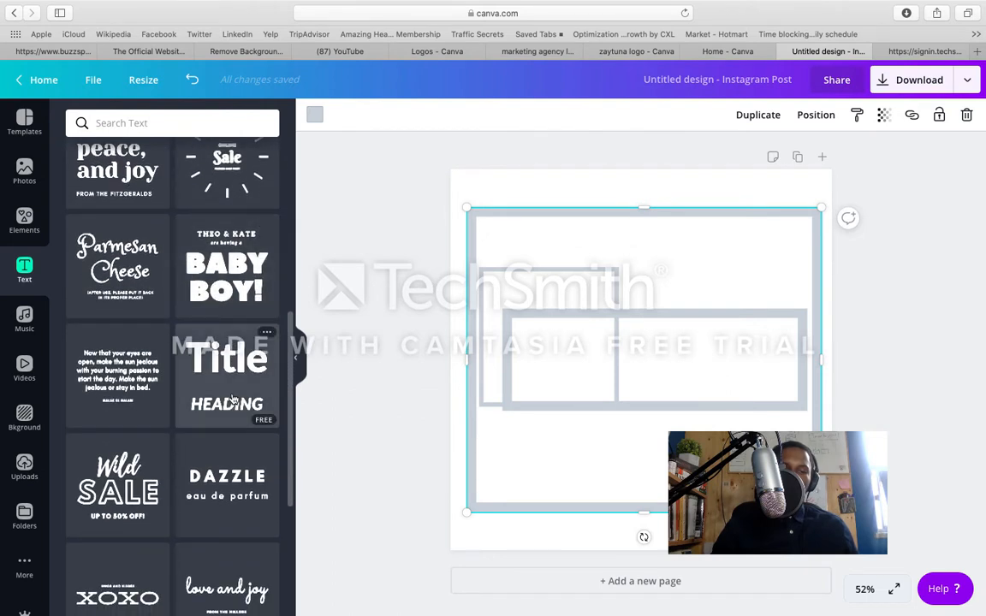
left_click(232, 396)
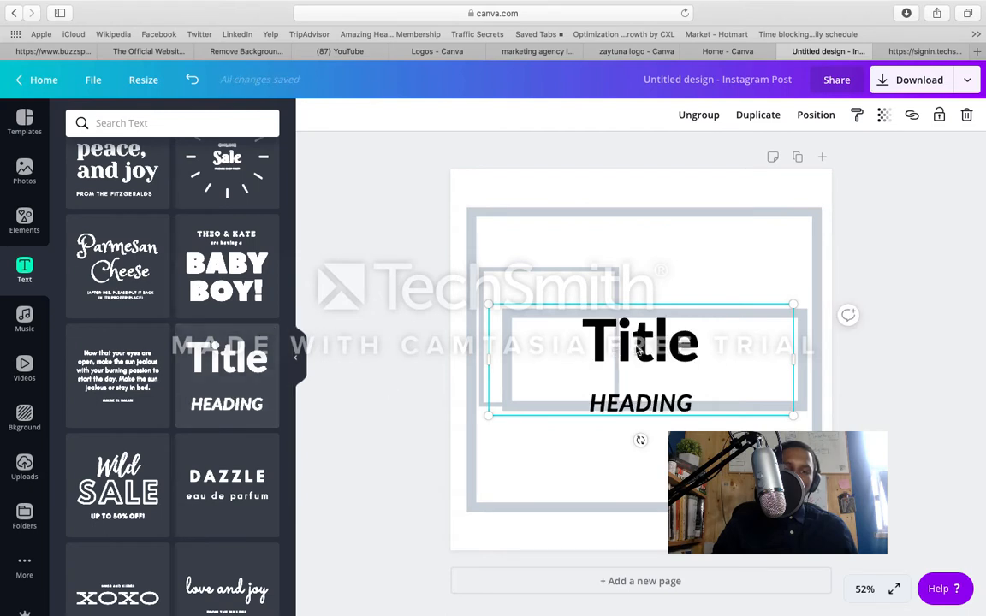
left_click(619, 357)
left_click_drag(619, 357, 619, 350)
Step: Remove the HEADING text from the text group and replace the word Title with the letter R
left_click(644, 397)
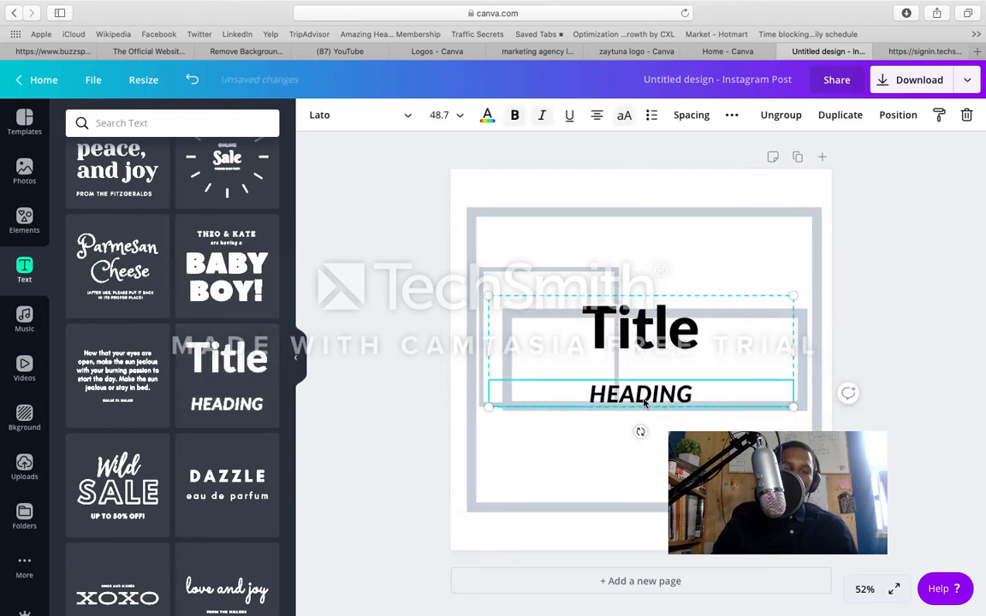
double_click(645, 402)
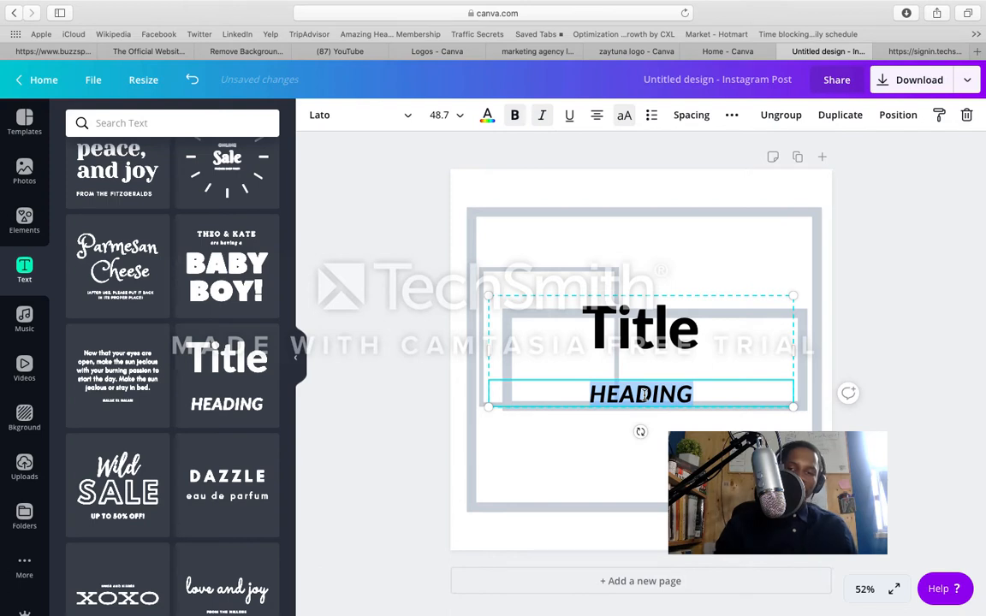
key("BackSpace")
left_click(640, 338)
double_click(640, 336)
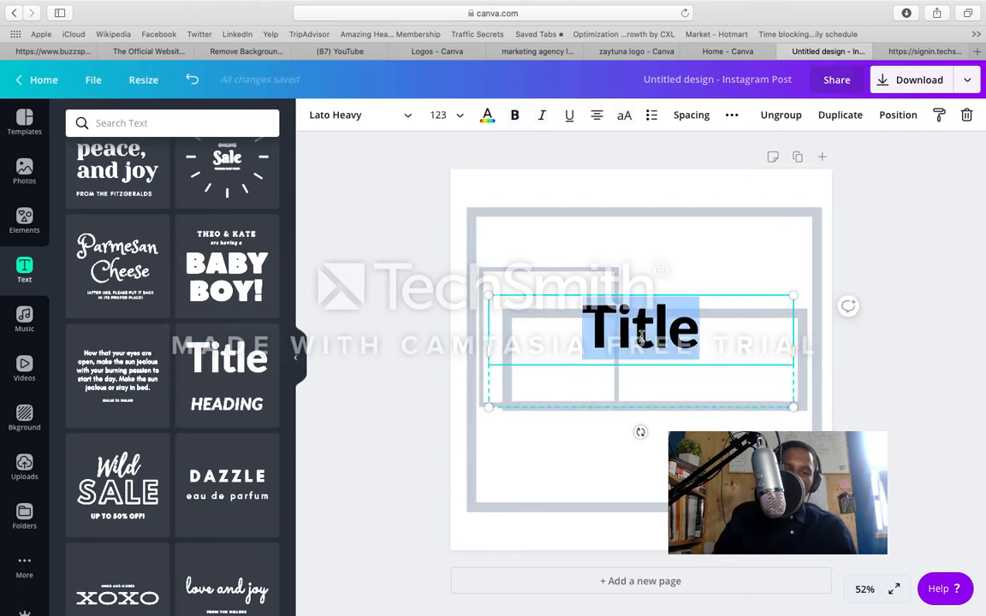
type("N")
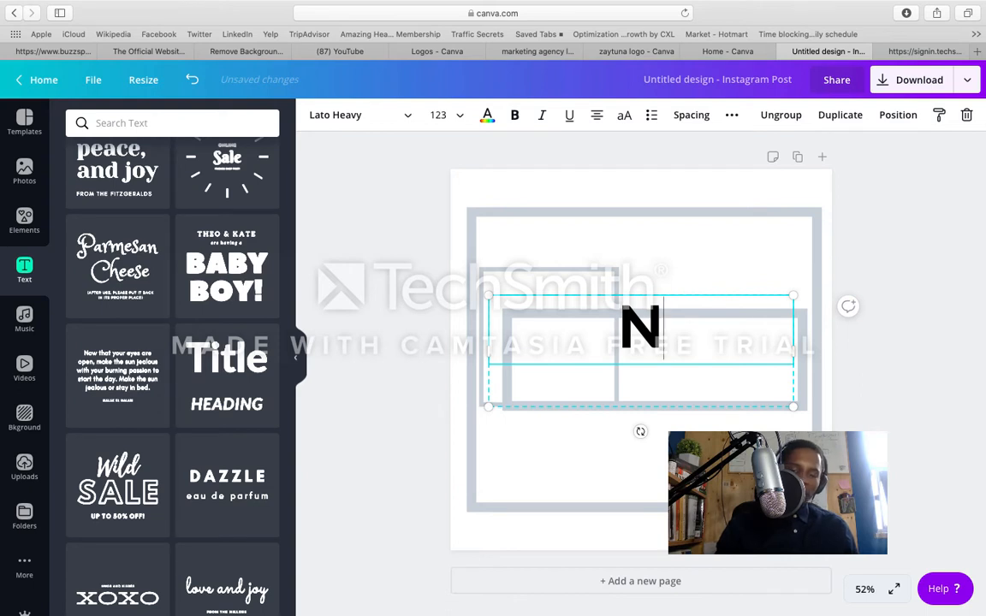
key("BackSpace")
type("R")
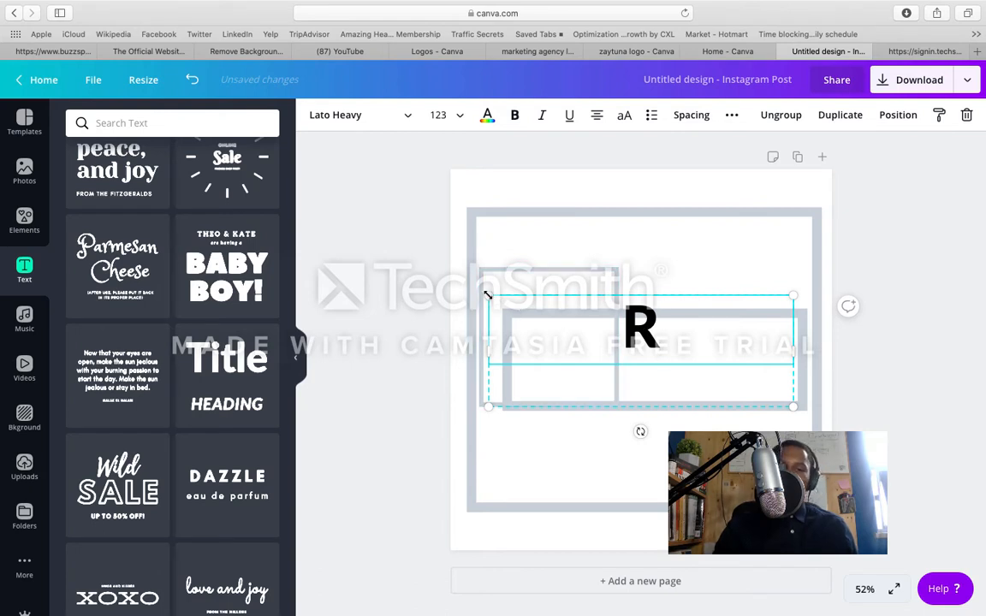
Step: Enlarge the letter R to font size 175 and move it down to the lower part of the small square
left_click_drag(487, 294, 370, 227)
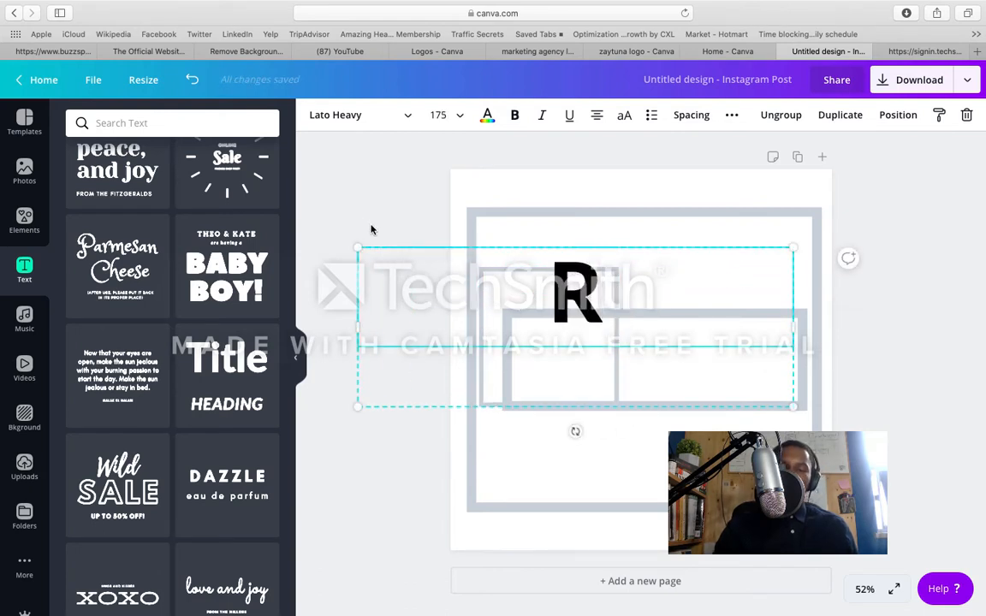
left_click(420, 211)
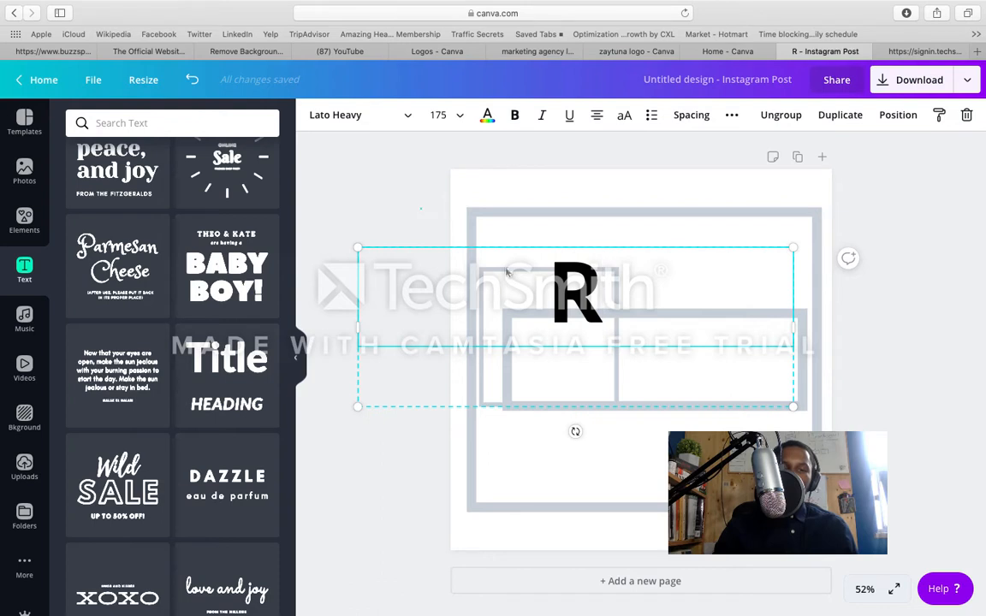
left_click(558, 305)
left_click_drag(558, 305, 558, 394)
Step: Lower the wide rectangle's top edge to make it a thin bar and move the R up to rest on it
left_click(666, 310)
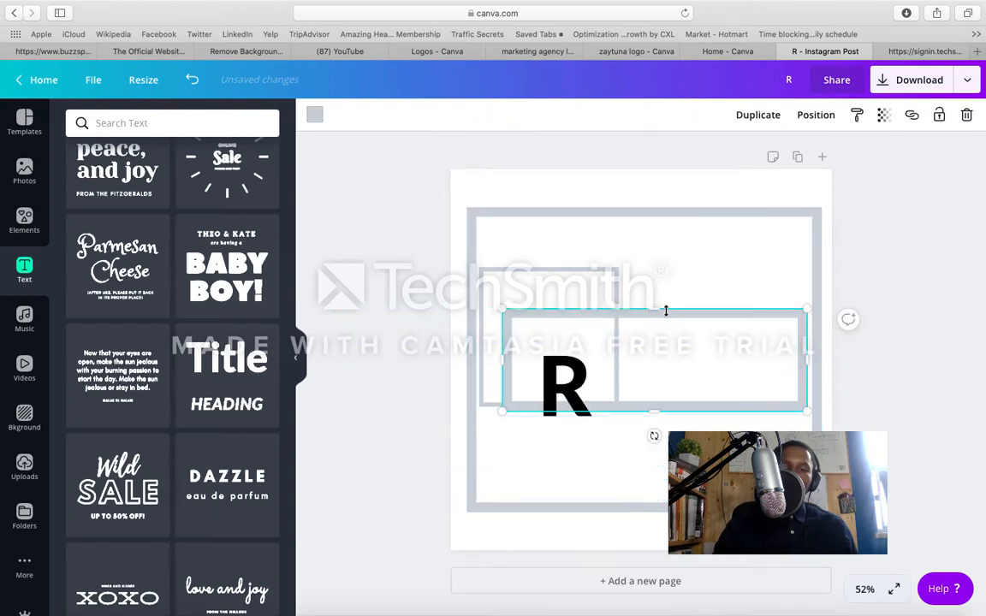
left_click_drag(660, 310, 658, 356)
left_click(555, 376)
left_click_drag(555, 376, 549, 327)
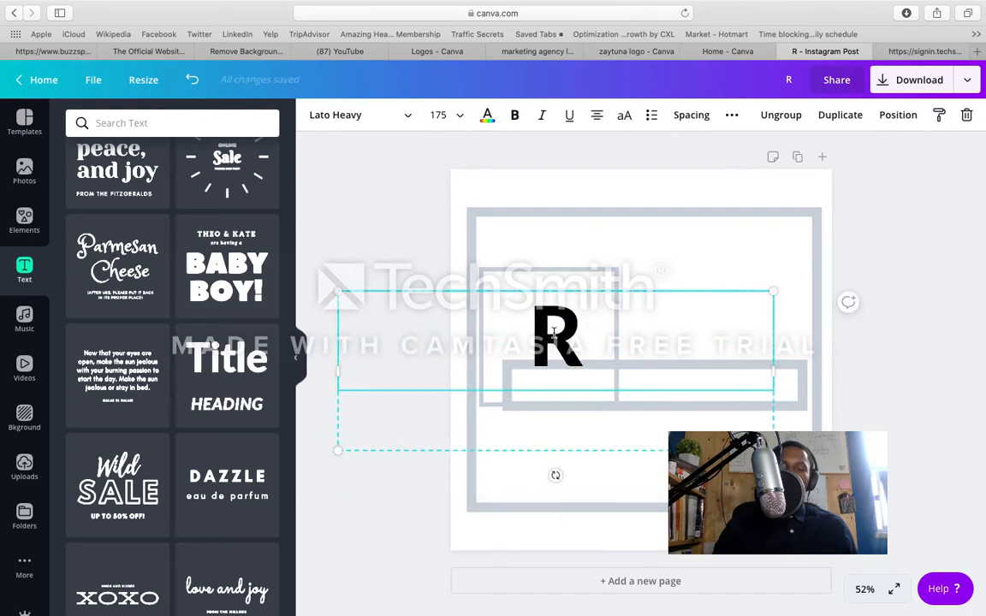
Step: Set the line height of the letter R text to 1.93
left_click(705, 117)
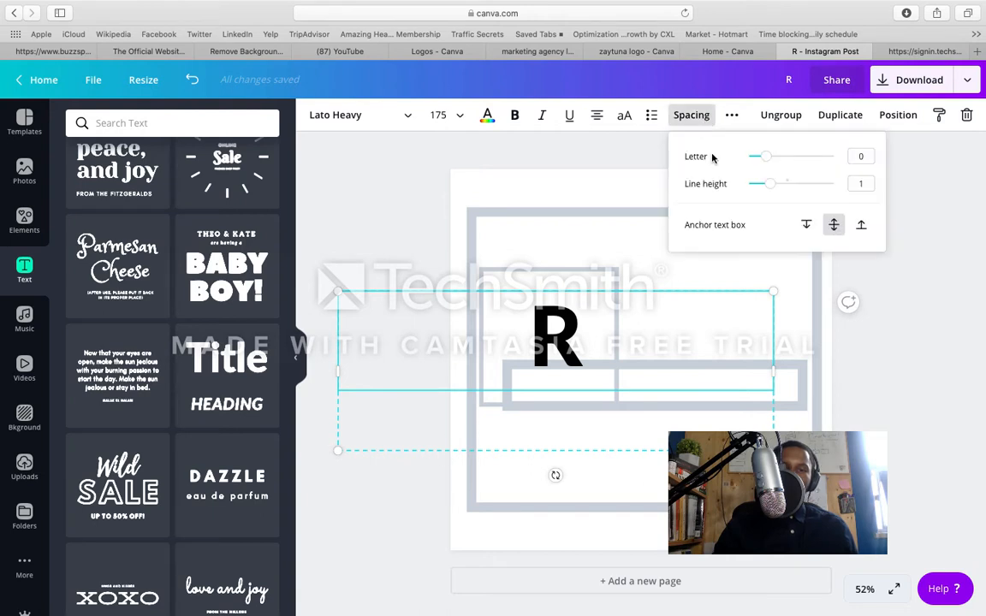
left_click_drag(788, 189, 813, 189)
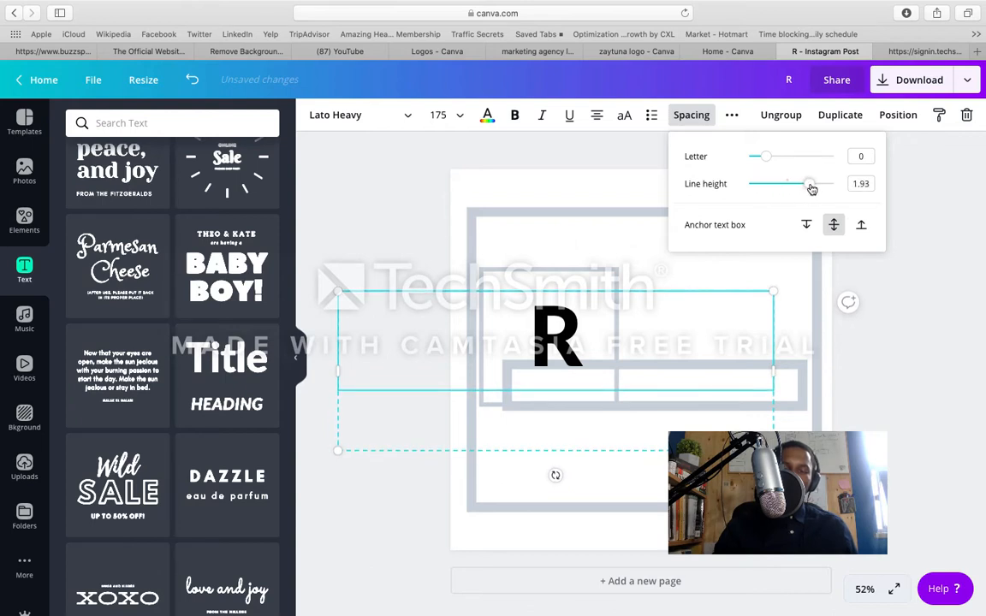
left_click(579, 323)
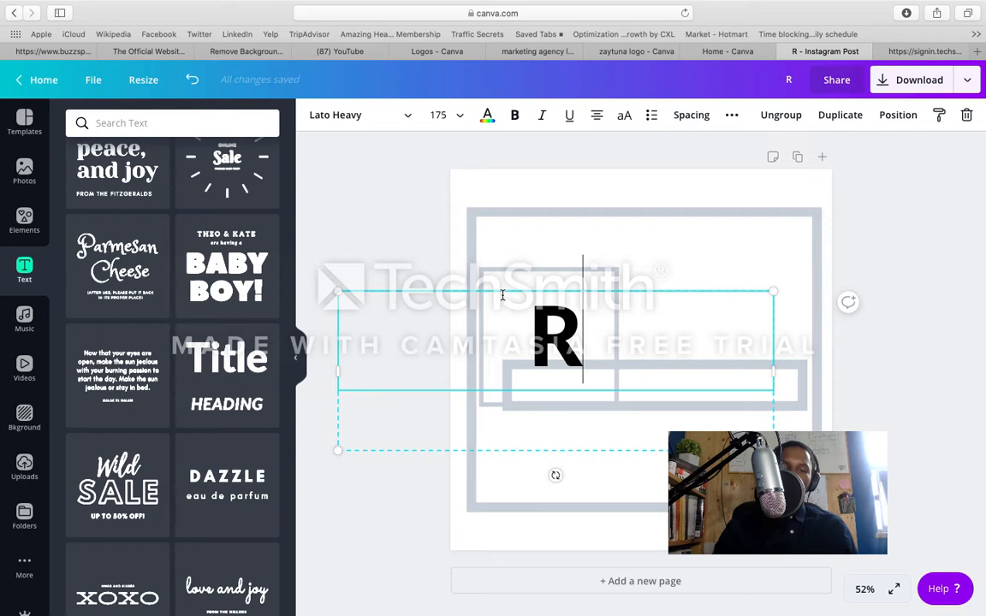
left_click(417, 248)
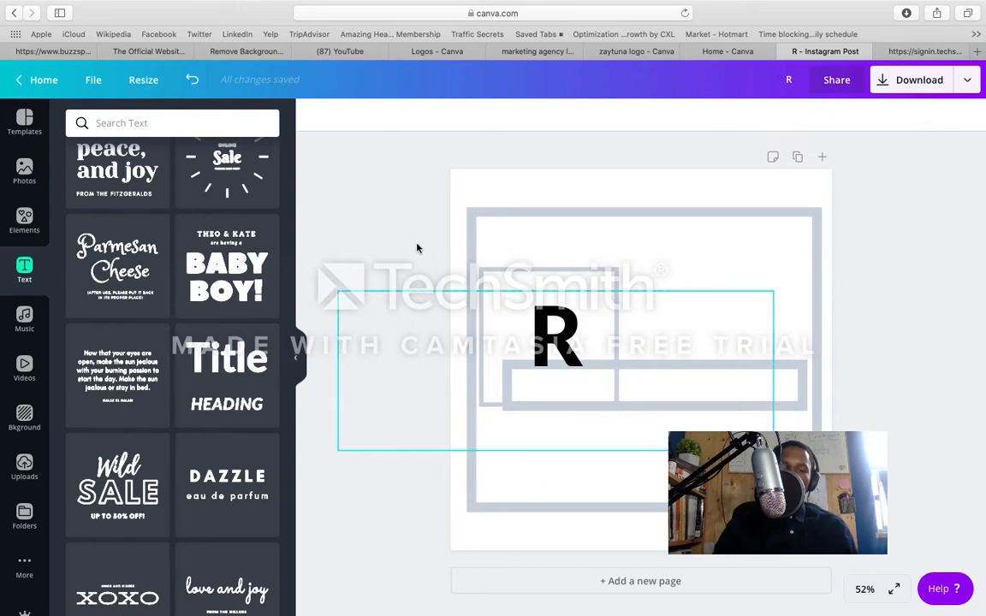
Step: Delete the letter R text from the page and search the elements library for "r"
left_click(477, 341)
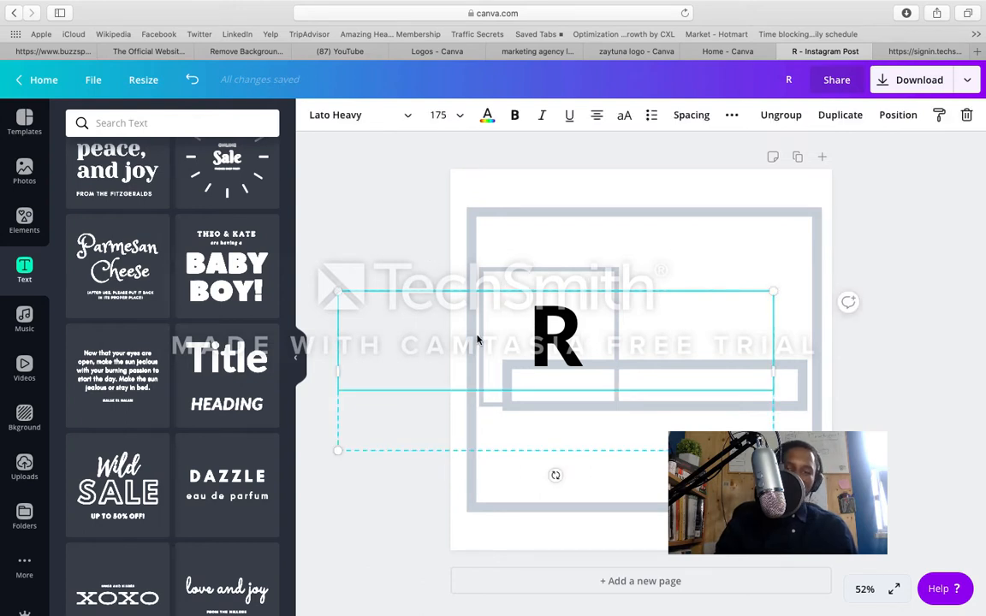
key("BackSpace")
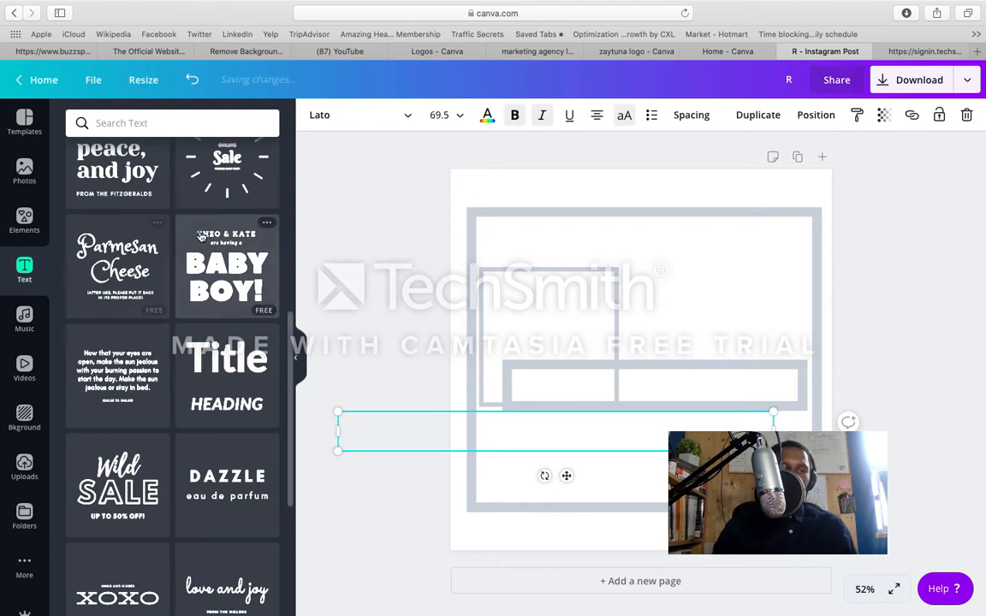
left_click(26, 224)
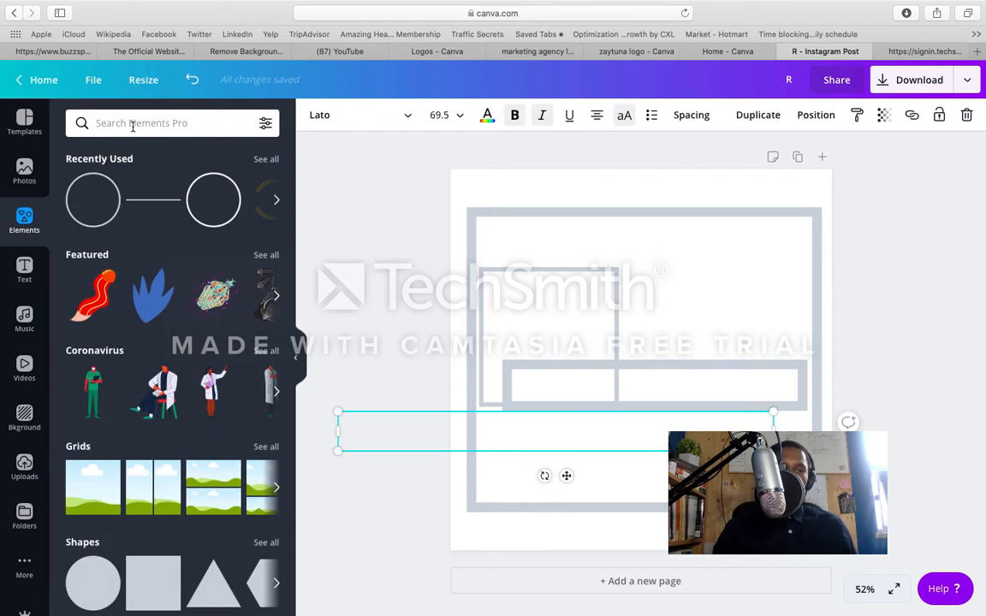
left_click(132, 125)
type("r")
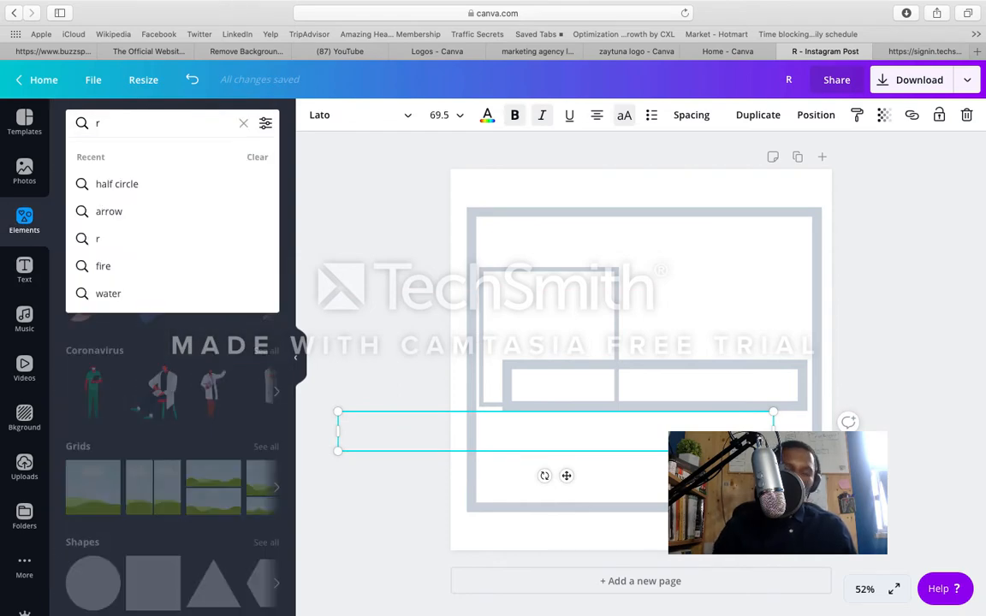
key("Return")
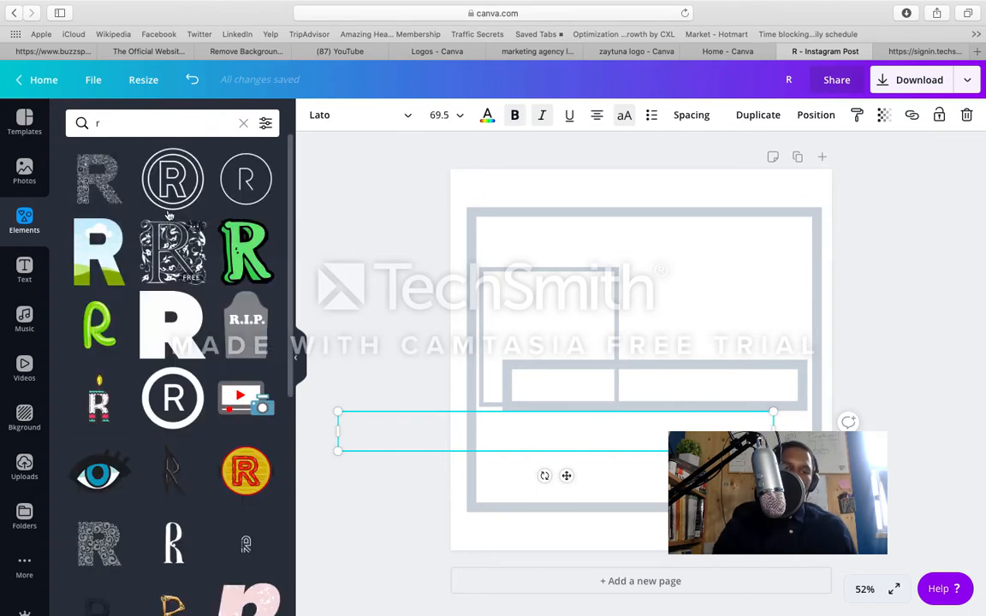
Step: Add the free solid bold R graphic to the page and move it over the small outline square
scroll(136, 267, "down", 2)
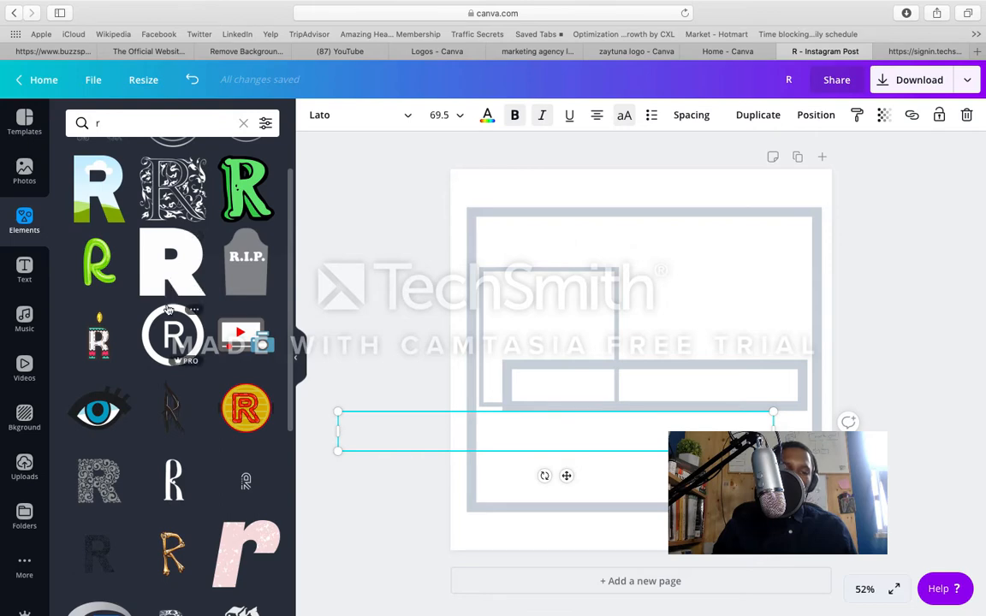
scroll(171, 291, "down", 10)
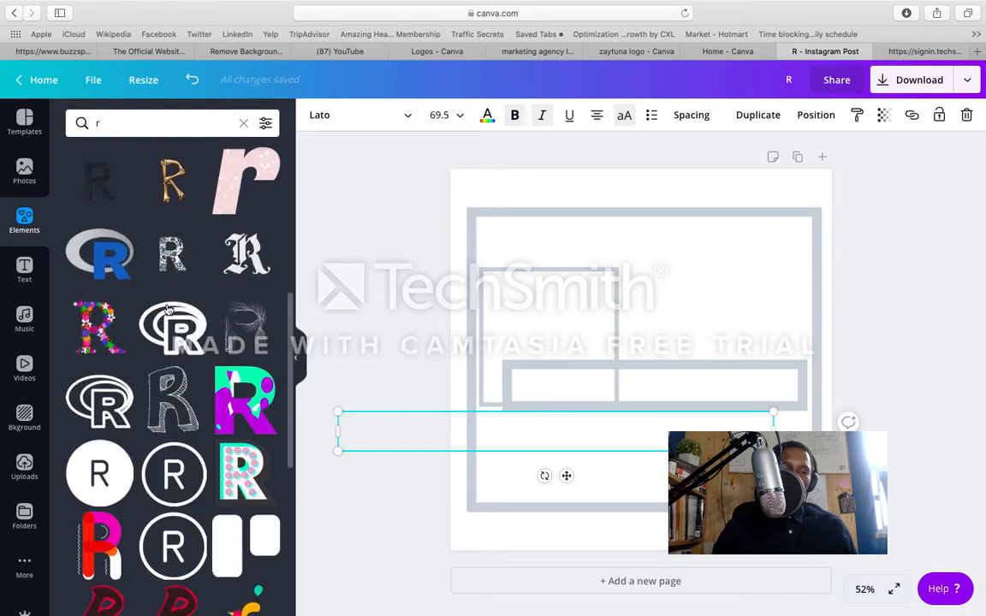
scroll(169, 310, "down", 5)
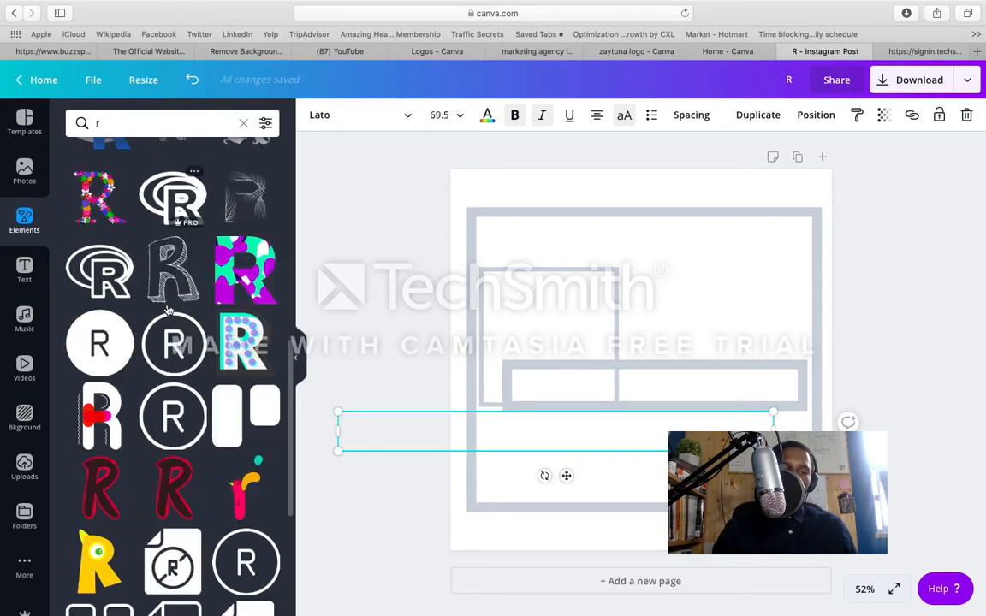
scroll(168, 310, "down", 4)
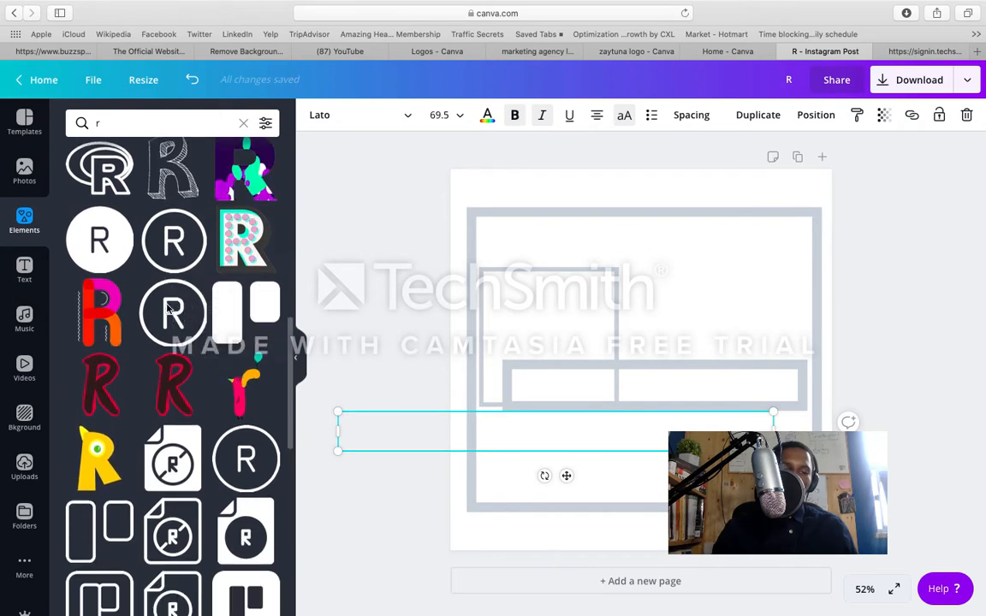
scroll(168, 310, "up", 5)
scroll(169, 310, "up", 6)
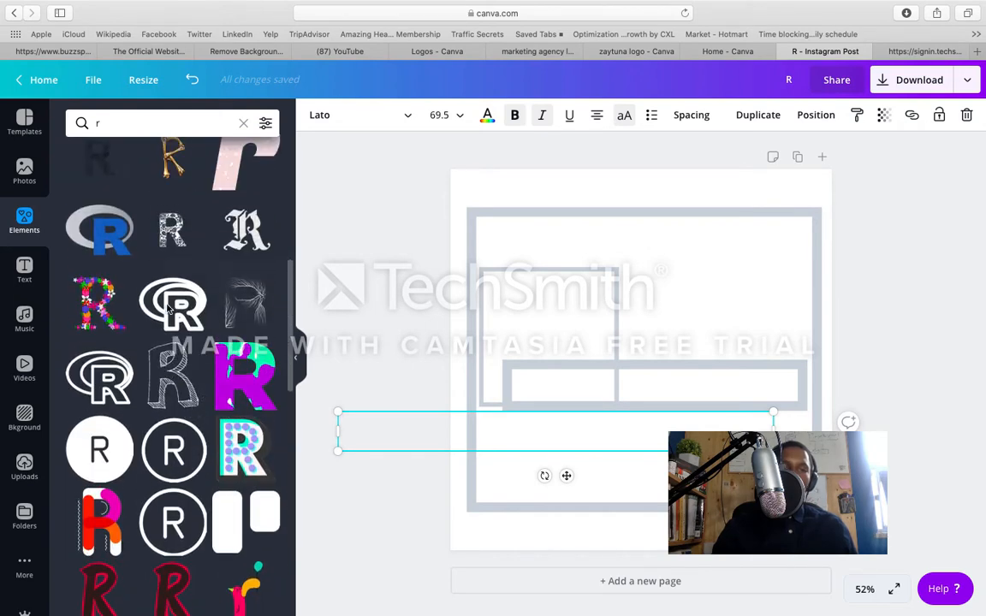
scroll(178, 409, "up", 6)
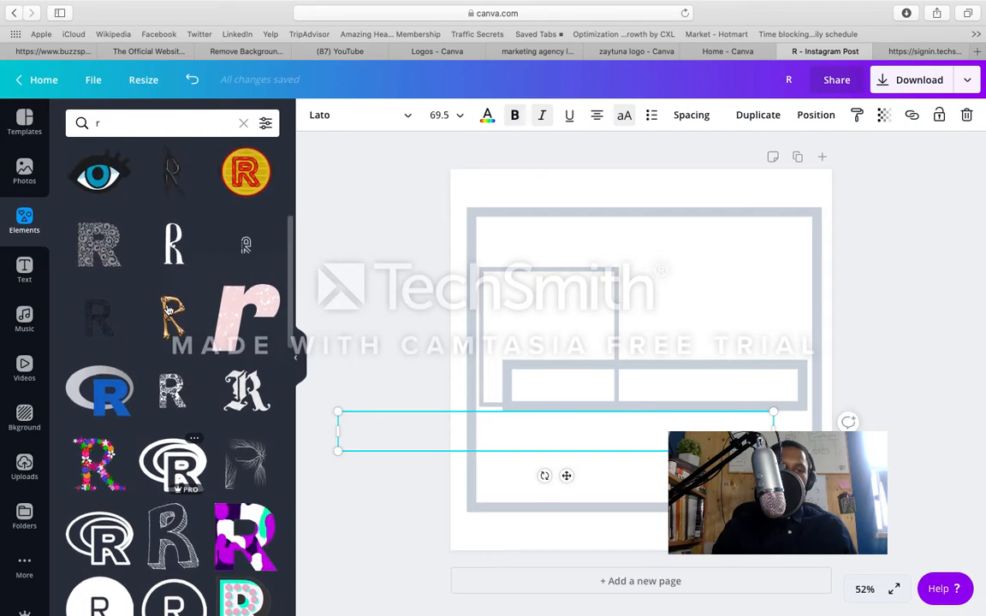
left_click(176, 218)
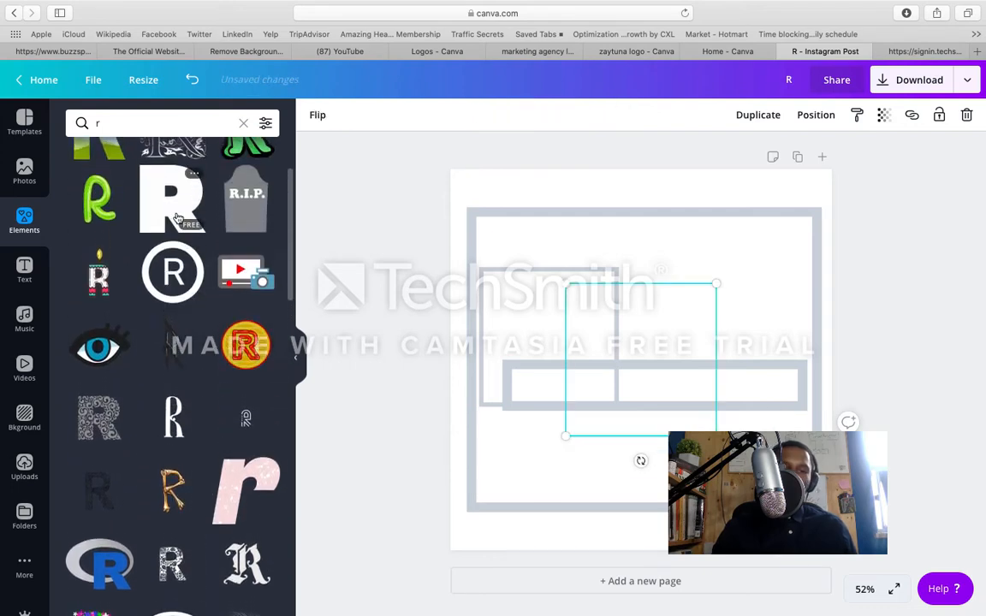
left_click_drag(602, 332, 537, 296)
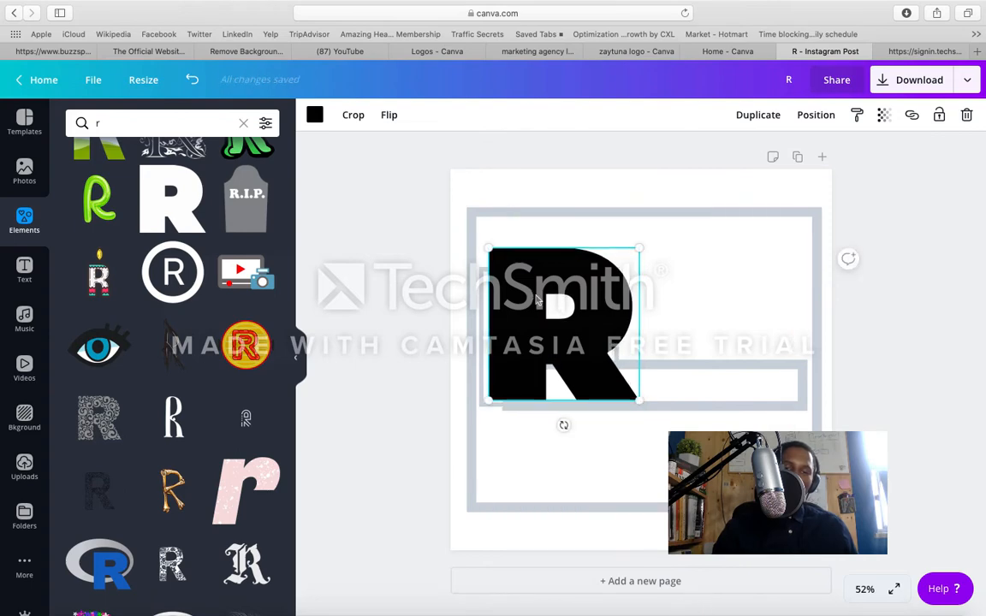
left_click(486, 293)
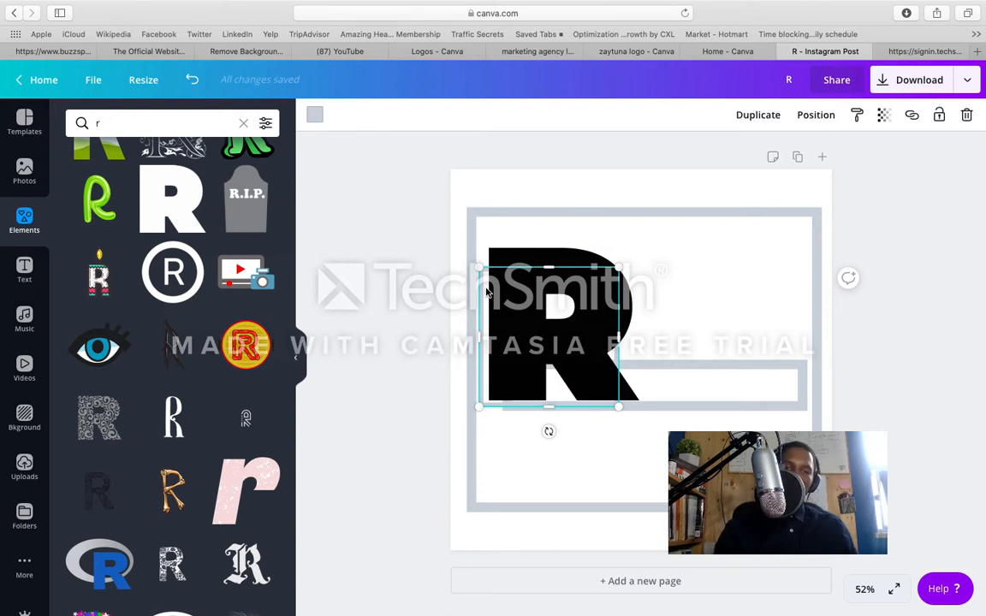
left_click(397, 206)
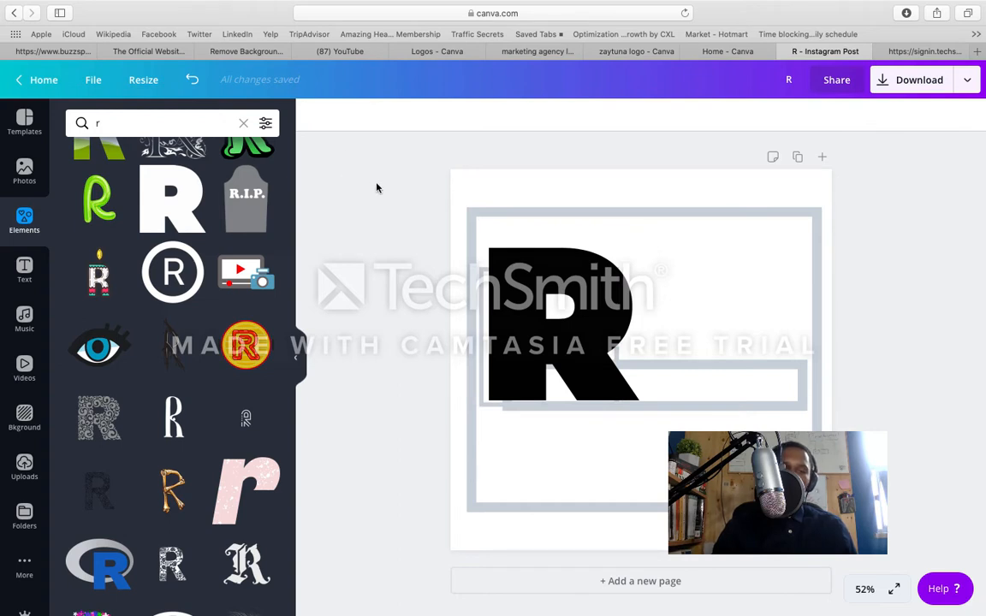
Step: Try the light grey document color on the R graphic and set it back to black
left_click(505, 266)
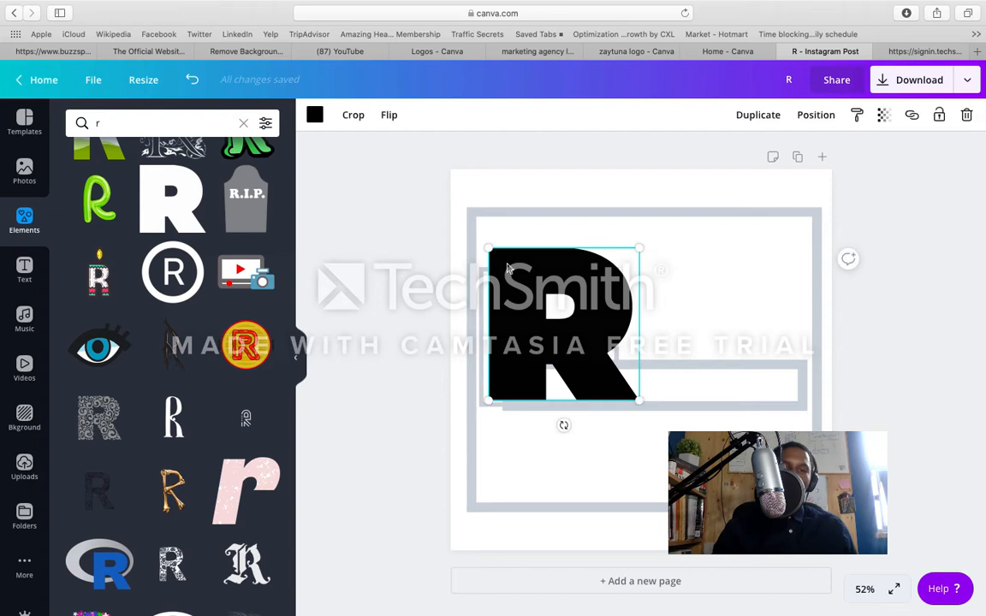
left_click(314, 114)
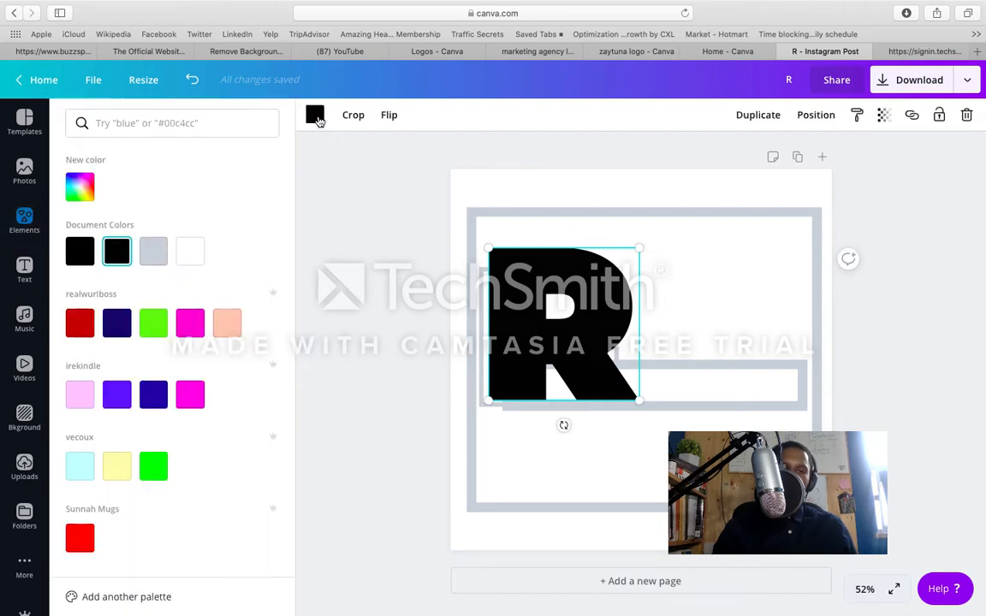
left_click(157, 253)
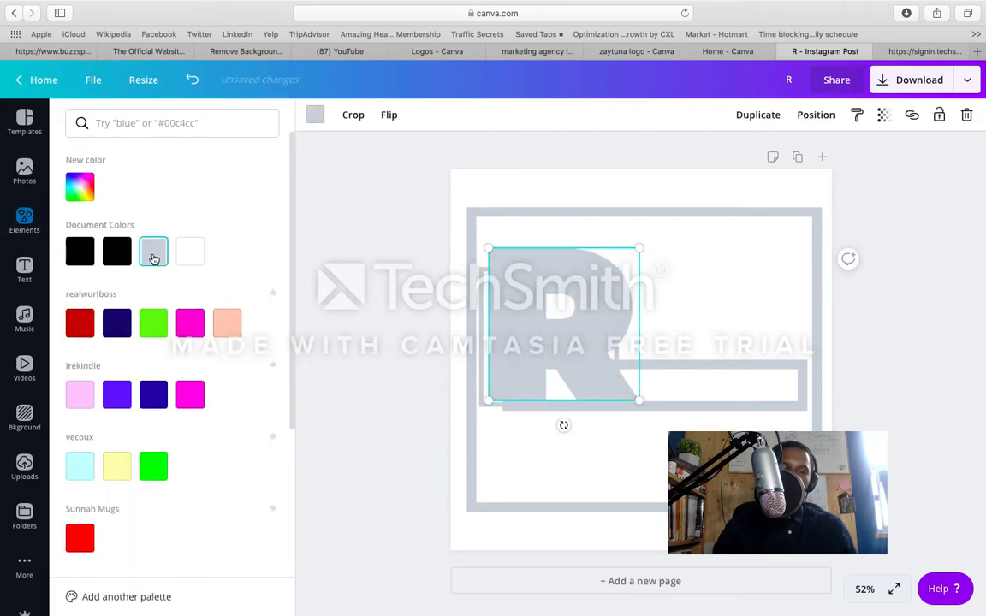
left_click(116, 250)
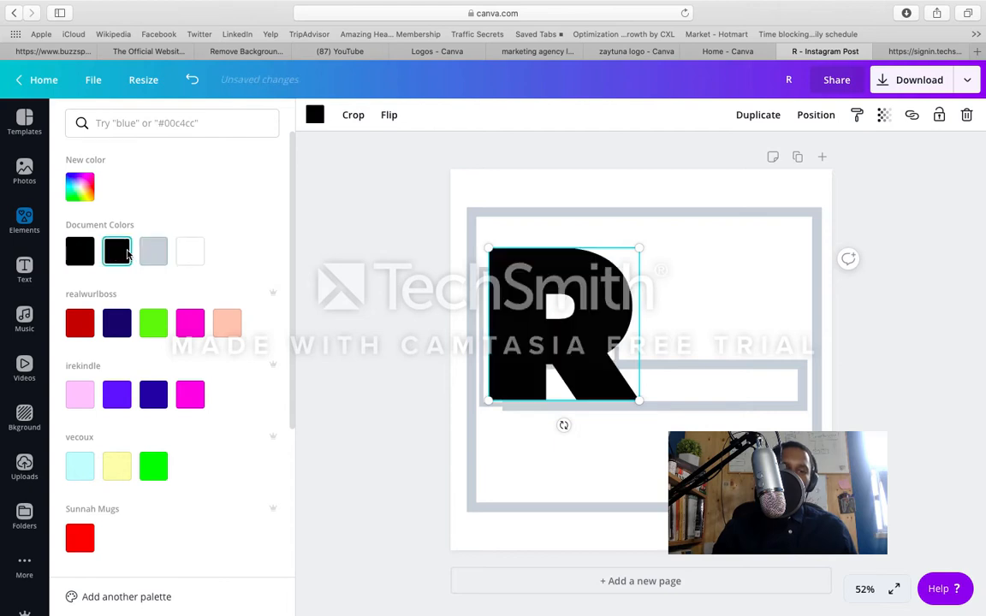
left_click(356, 254)
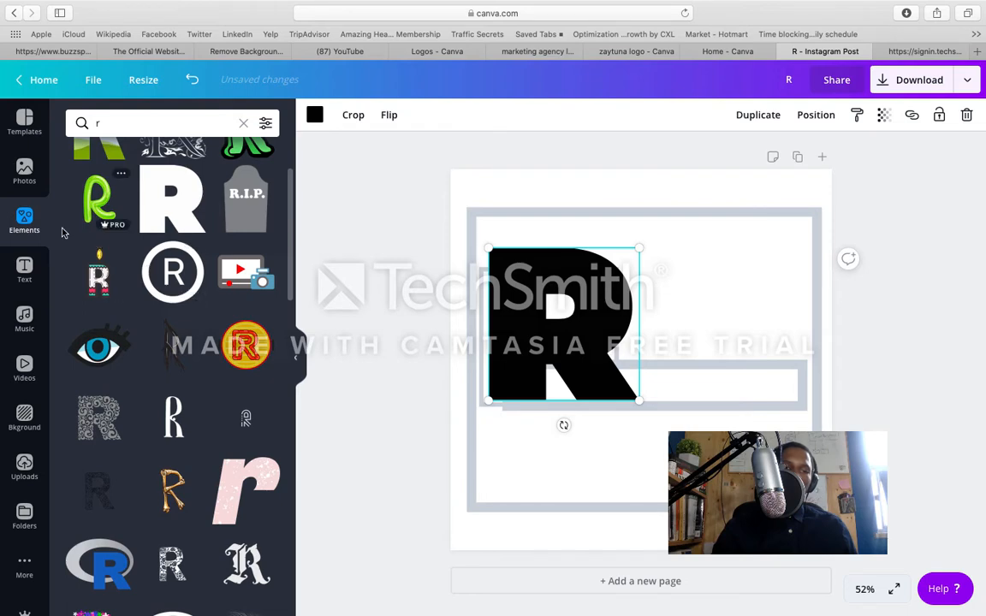
Step: Add the "DAZZLE eau de parfum" font combination and move it beside the leg of the R graphic
left_click(25, 279)
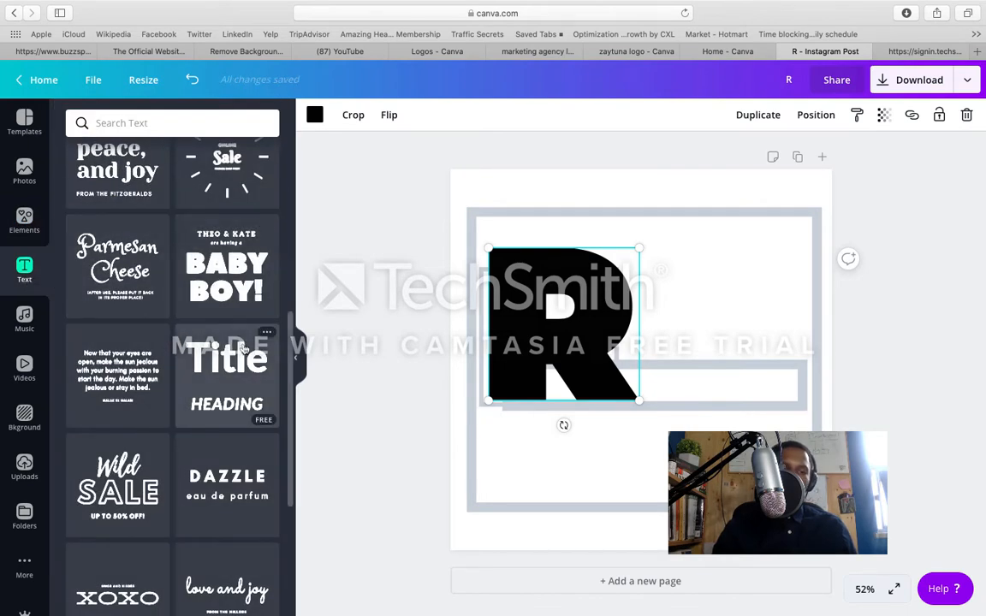
left_click(229, 482)
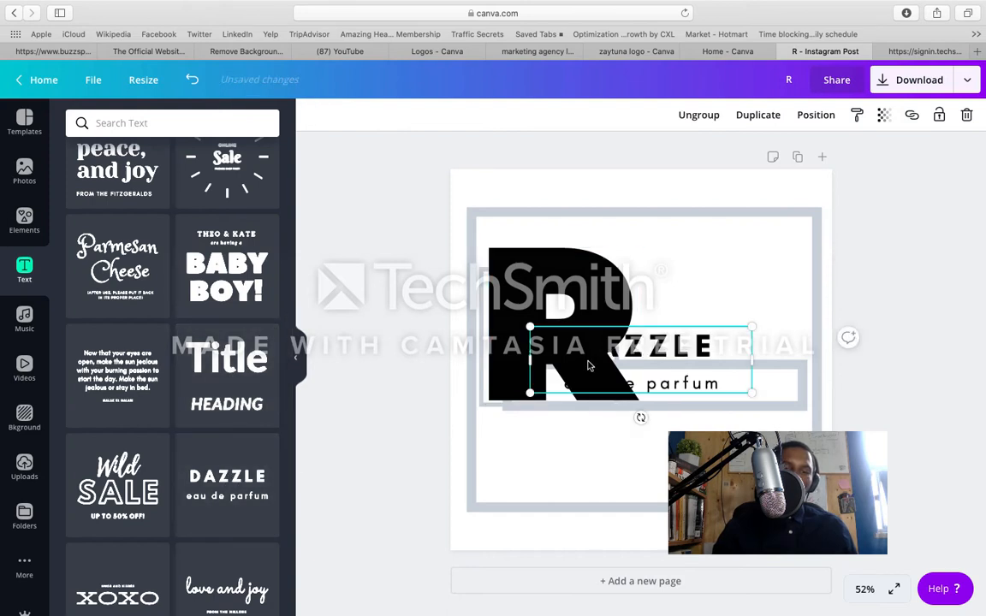
left_click_drag(672, 347, 746, 343)
Step: Replace the word DAZZLE with UBY
left_click(747, 342)
double_click(743, 343)
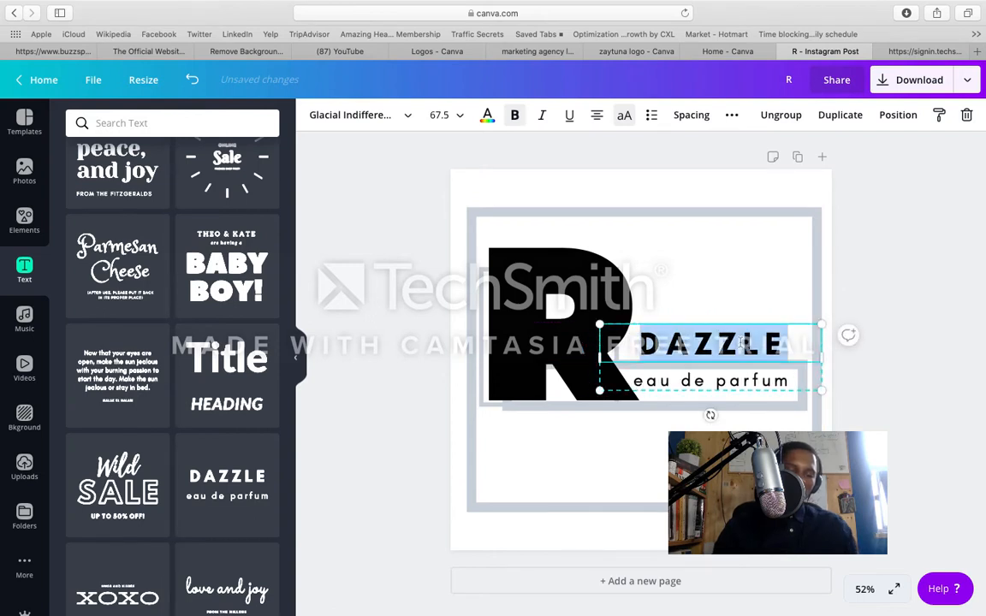
type("UBY")
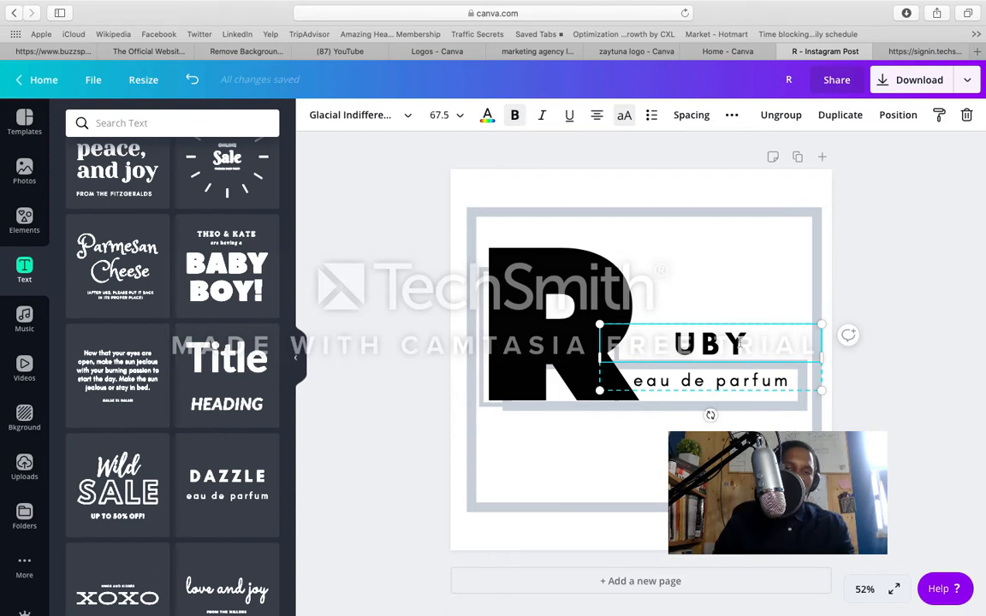
Step: Ungroup the font combination and move the "eau de parfum" text down below the thin bar
left_click(724, 382)
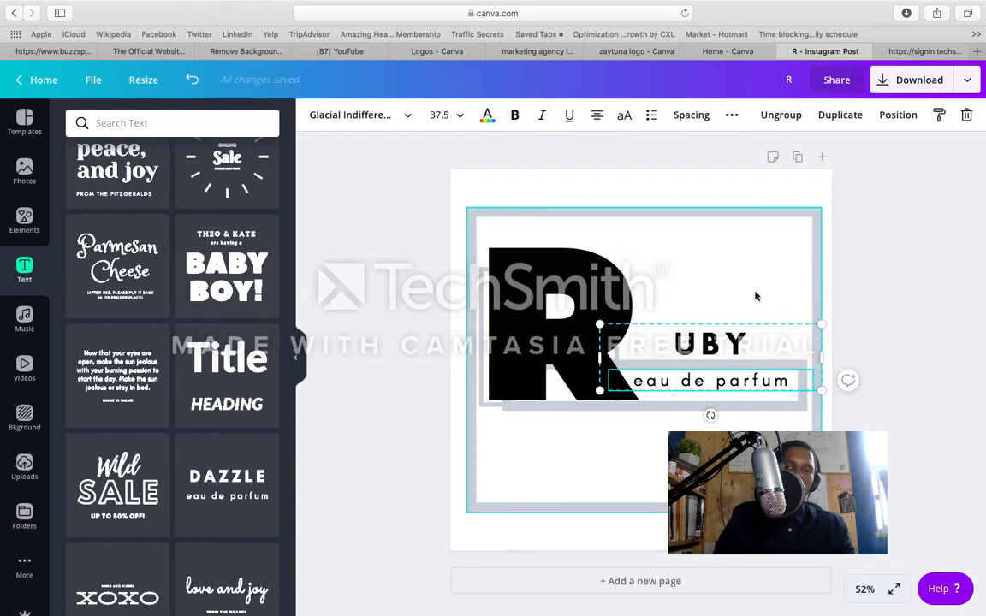
left_click(784, 115)
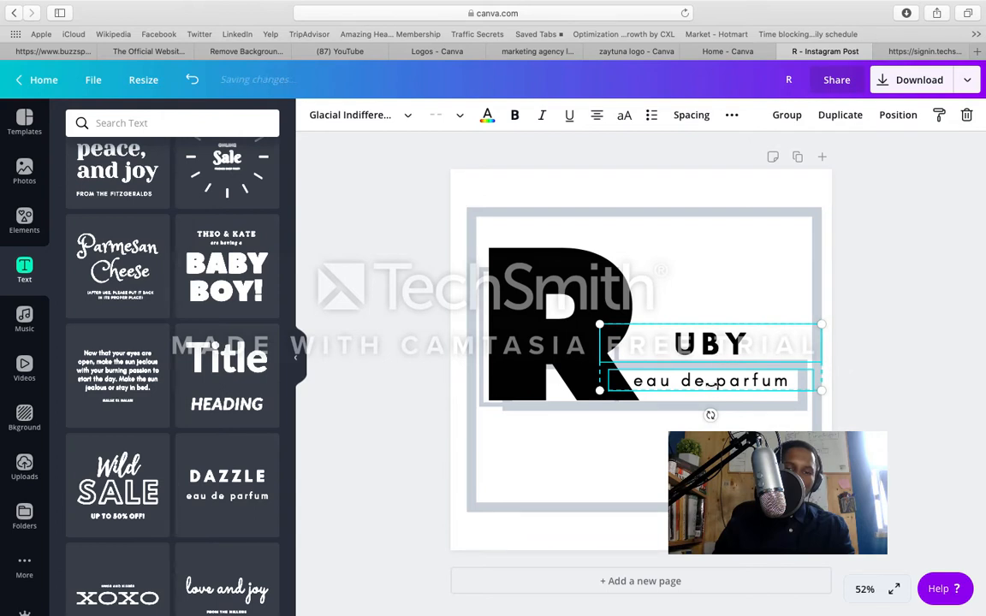
left_click(715, 447)
left_click(713, 386)
left_click_drag(714, 386, 707, 419)
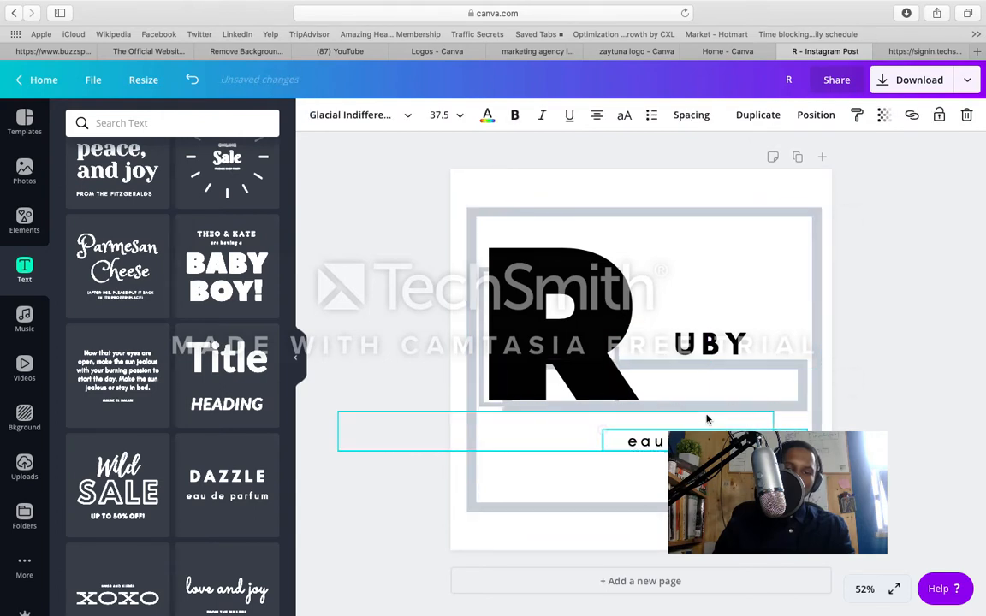
Step: Move the UBY text up against the R graphic so it reads RUBY just above the thin bar
left_click(710, 344)
left_click_drag(709, 344, 672, 344)
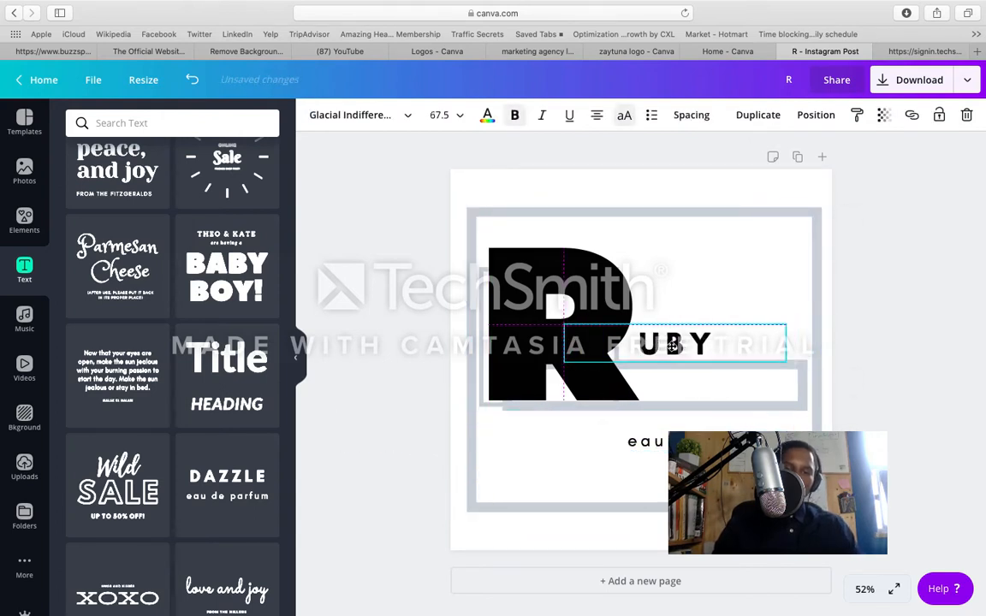
left_click(726, 305)
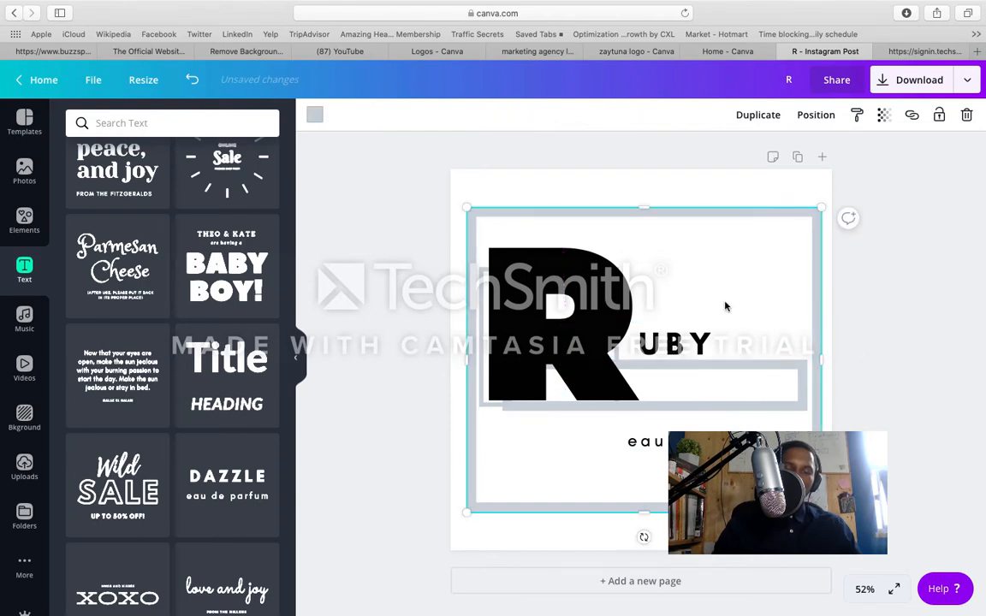
left_click(677, 354)
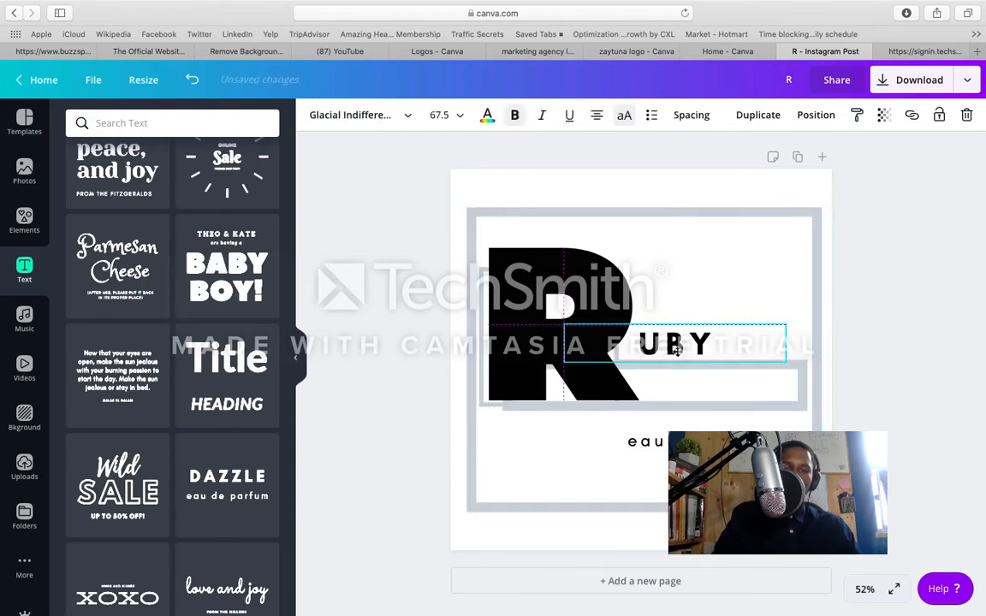
left_click_drag(674, 350, 674, 353)
left_click(708, 291)
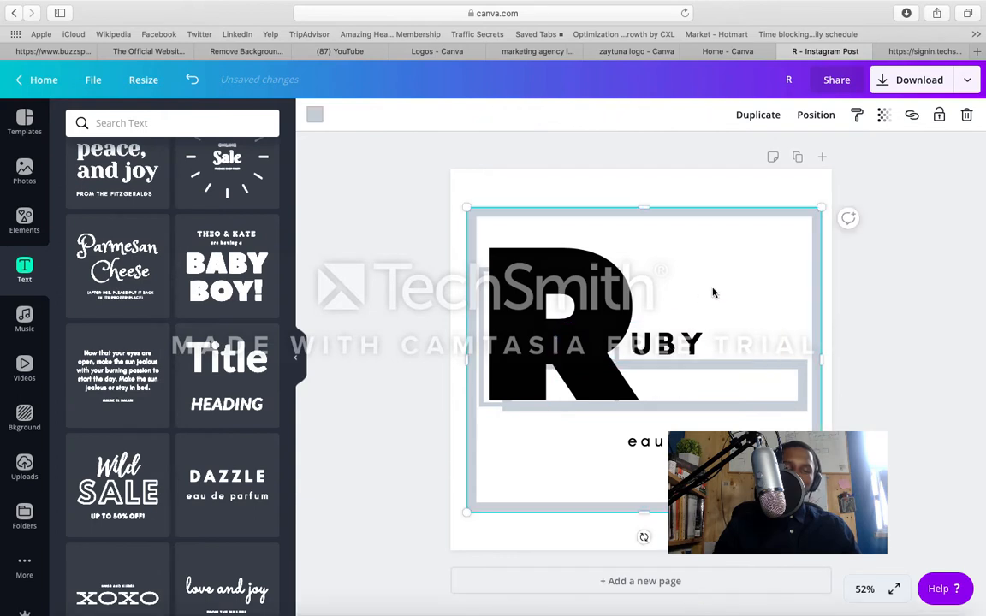
Step: Replace the "eau de parfum" text with MEDIA and move it up inside the thin bar below UBY
left_click(709, 441)
left_click(708, 441)
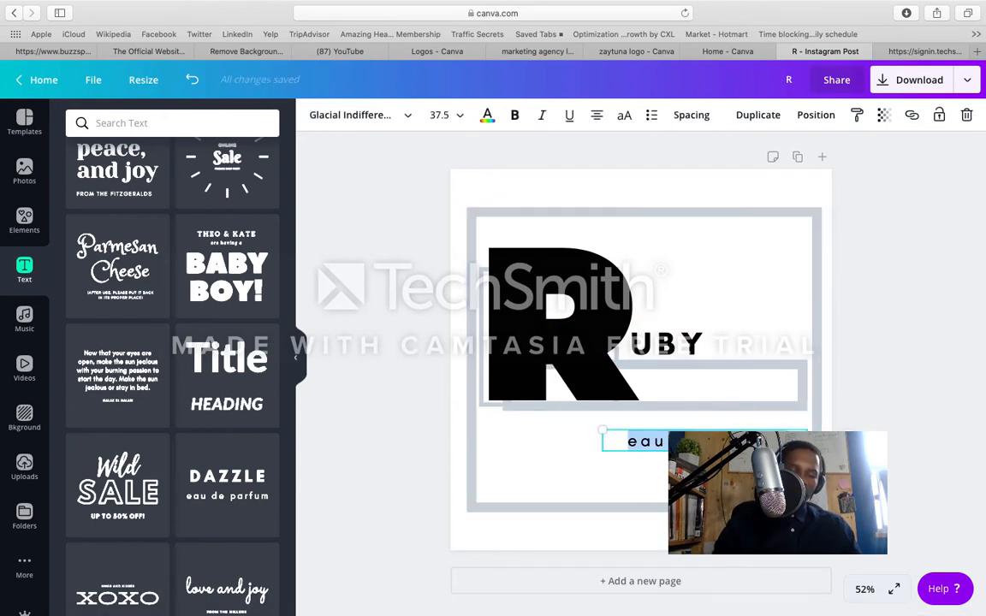
key("BackSpace")
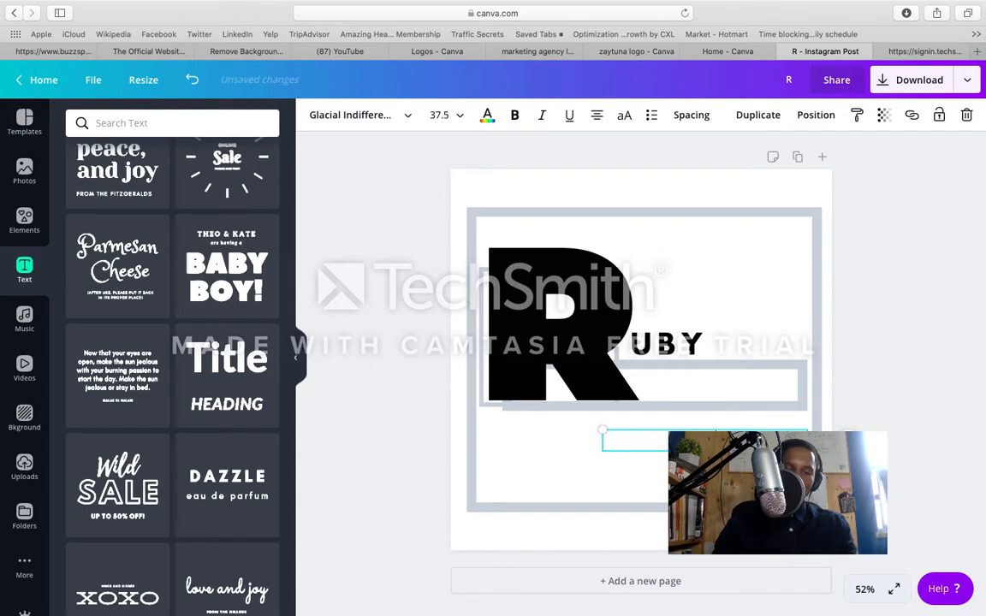
left_click(624, 471)
left_click_drag(681, 444, 681, 391)
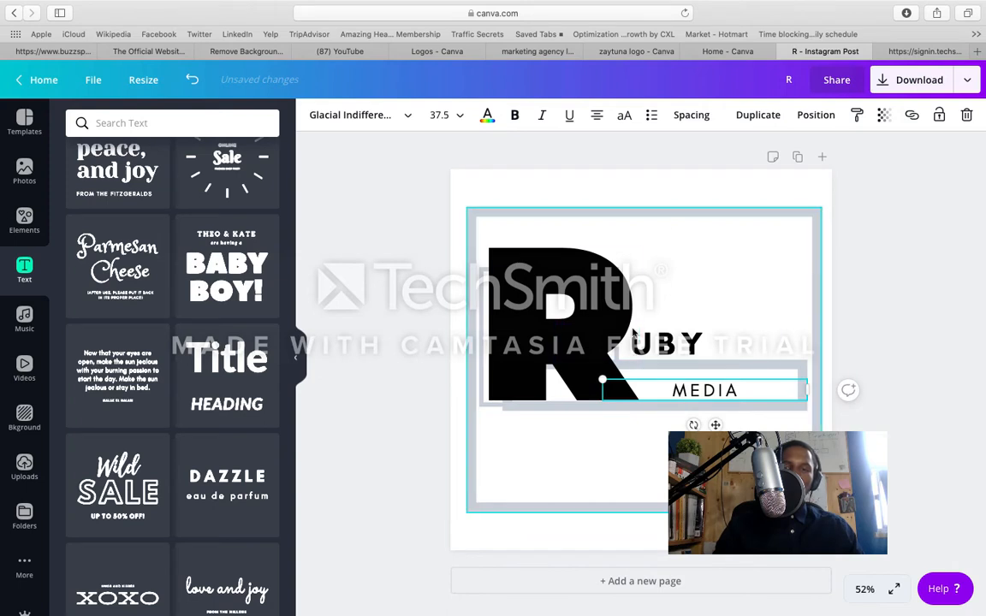
Step: Widen the letter spacing of the MEDIA text well beyond 200
left_click(693, 116)
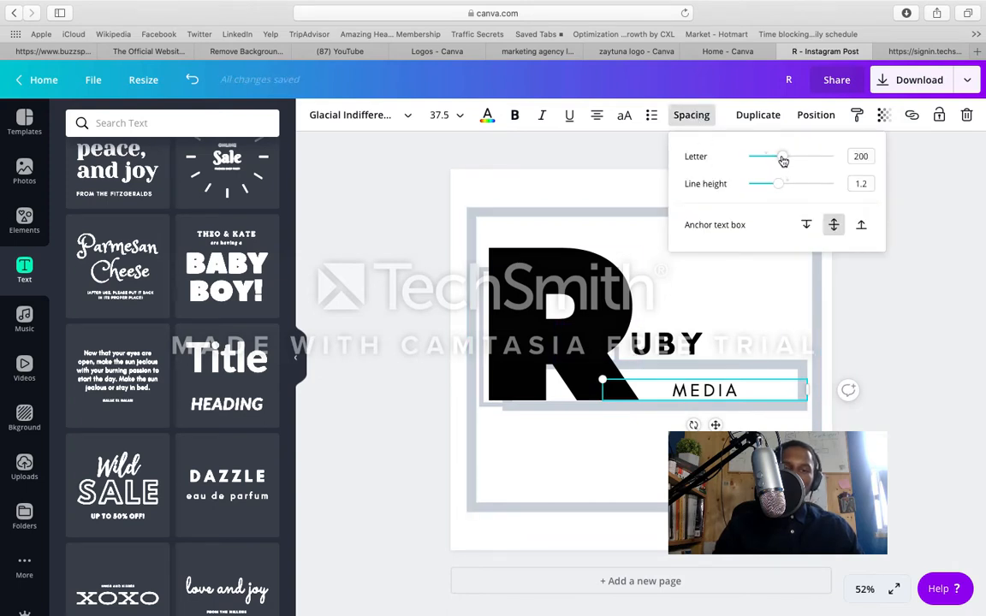
left_click_drag(782, 159, 817, 155)
left_click(570, 458)
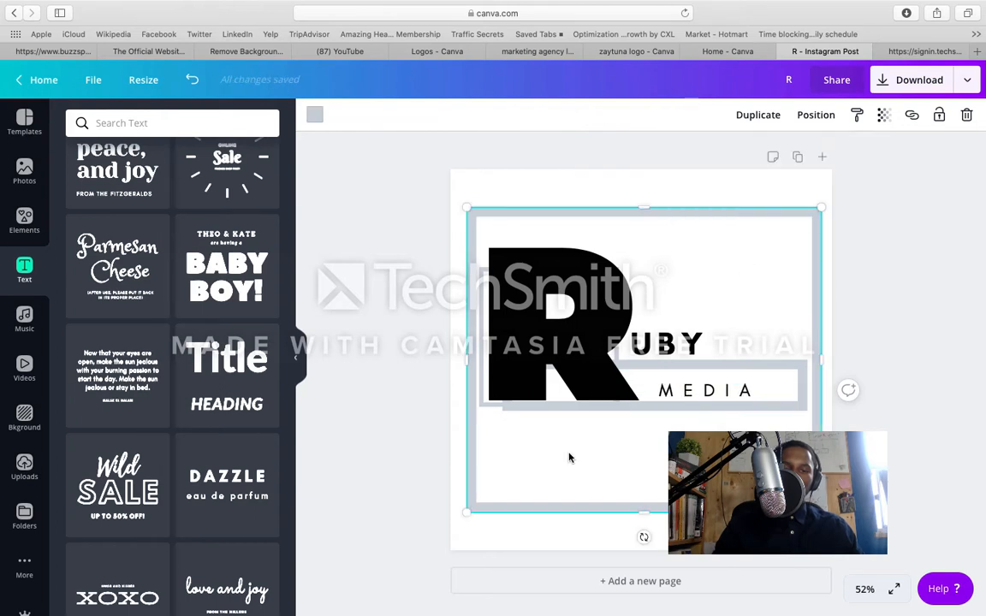
Step: Try the MEDIA text slightly further right inside the thin bar, and return it to its previous place
left_click(675, 391)
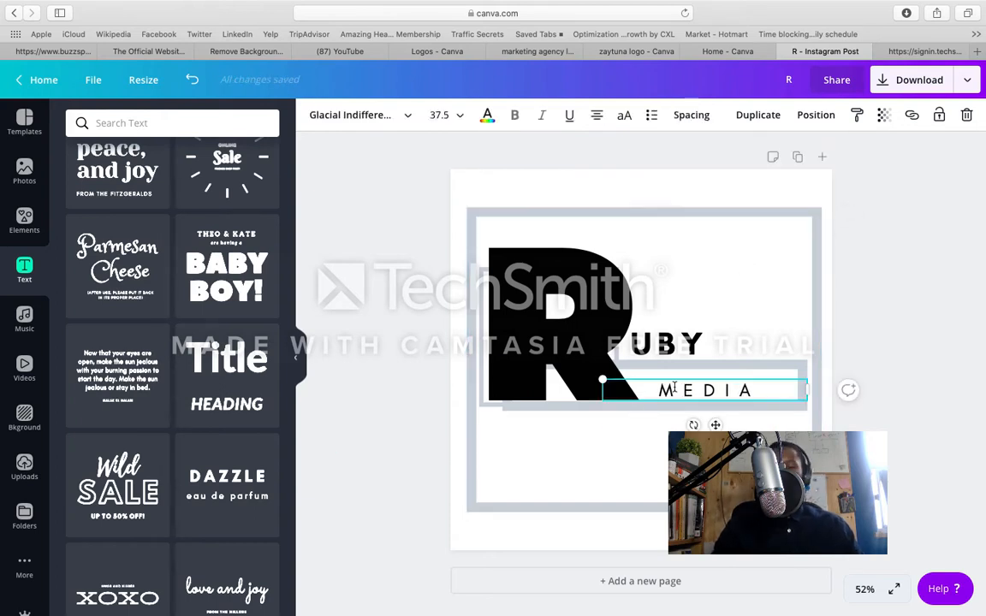
left_click_drag(675, 391, 685, 389)
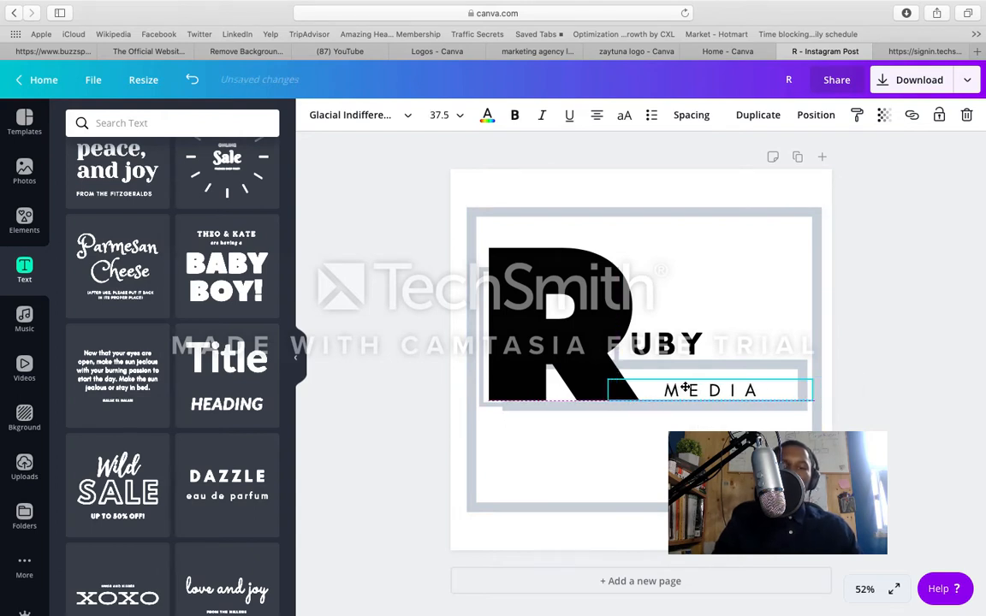
left_click_drag(667, 344, 667, 344)
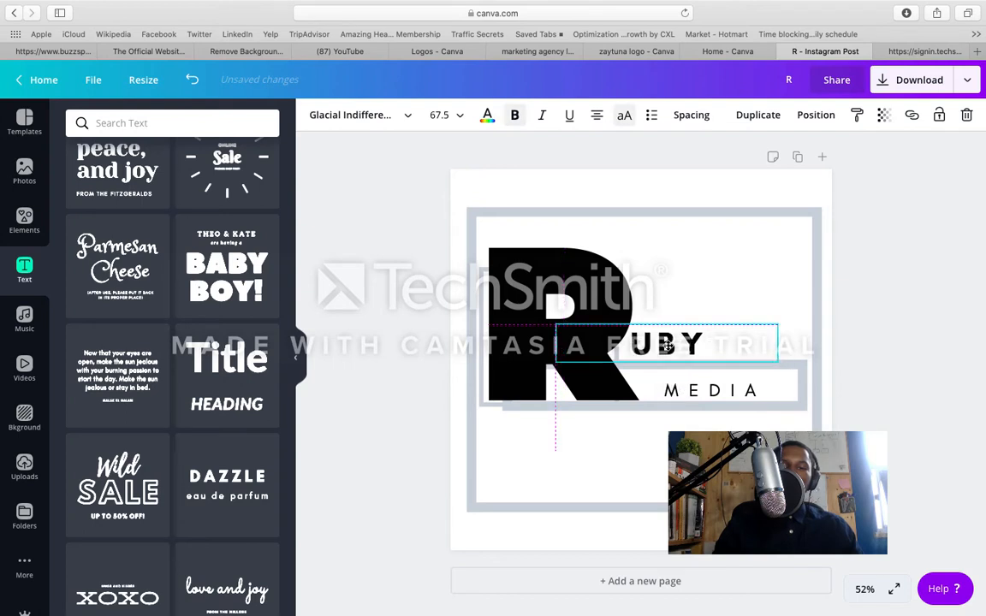
left_click(695, 391)
left_click_drag(695, 391, 689, 391)
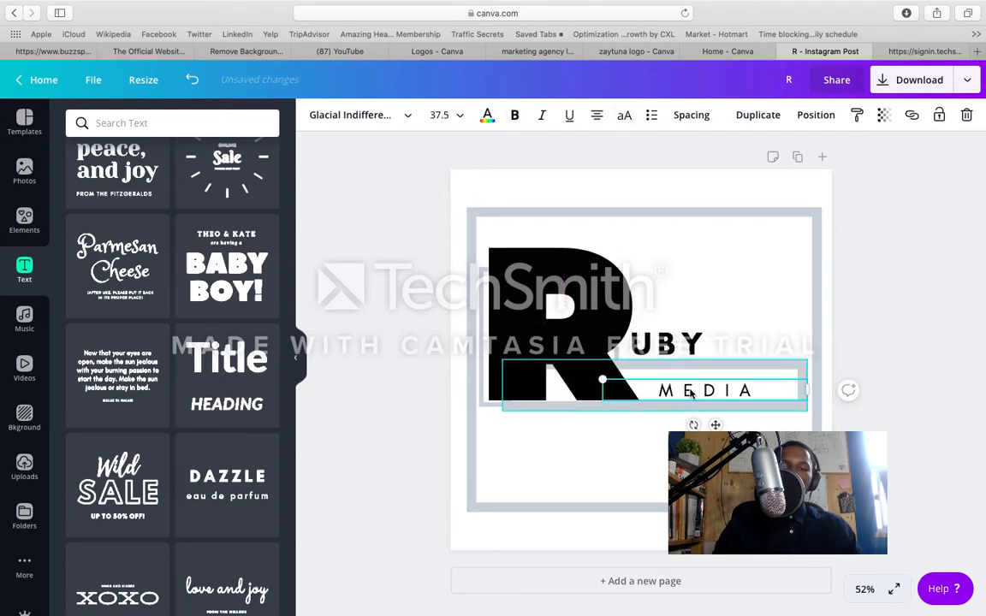
Step: Delete the large outer frame around the logo, keeping the small square outline behind the R
left_click(729, 353)
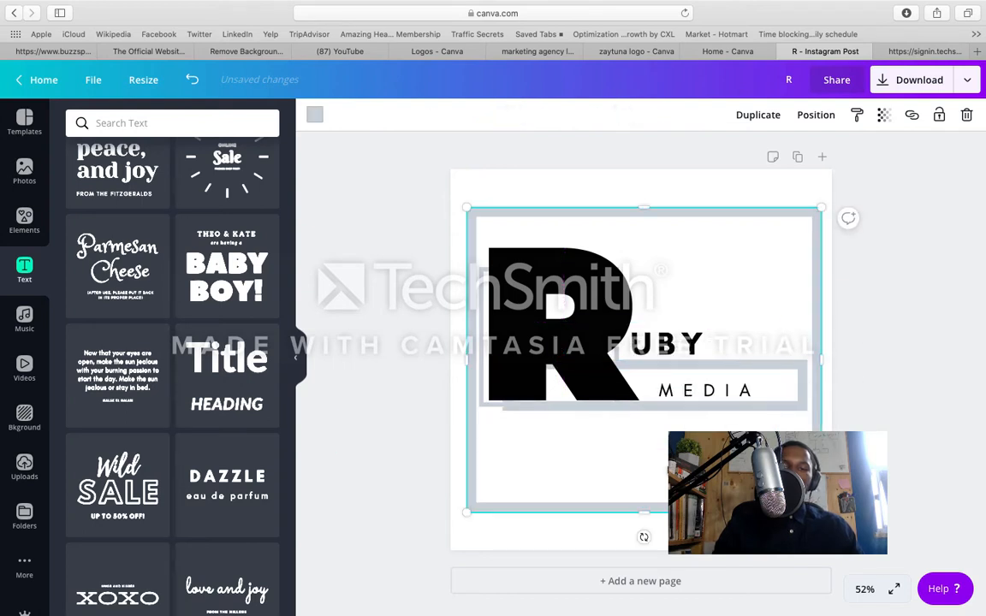
left_click(484, 324)
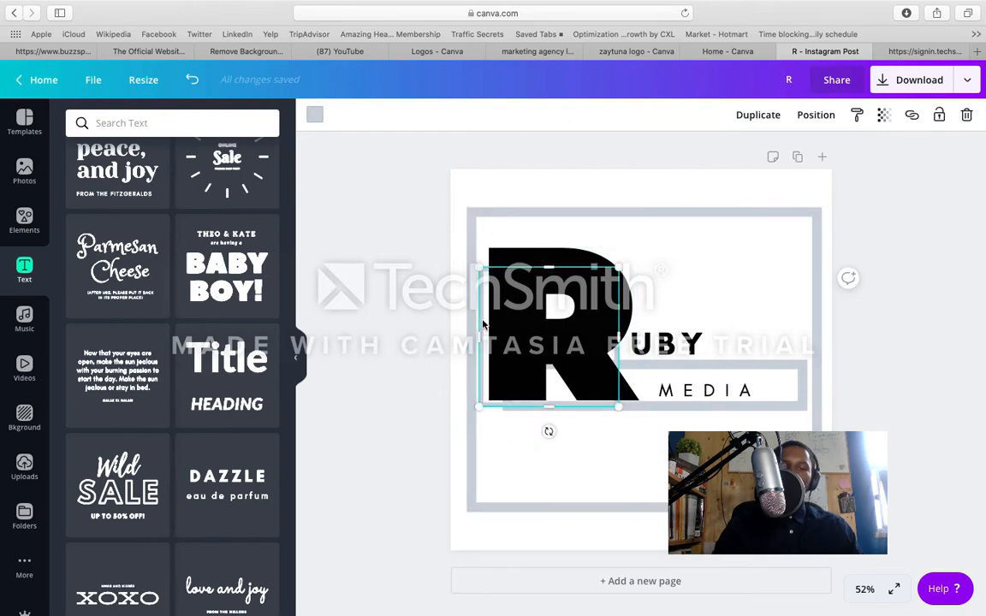
left_click(744, 214)
key("Delete")
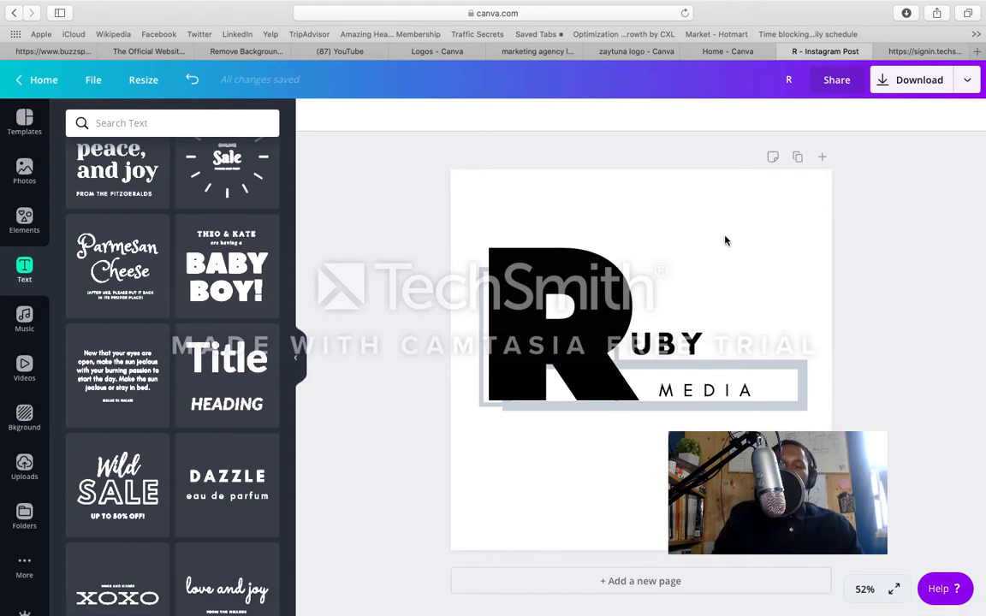
Step: Duplicate the logo page and bring the copy, Page 2, into view
left_click(797, 160)
scroll(695, 291, "down", 3)
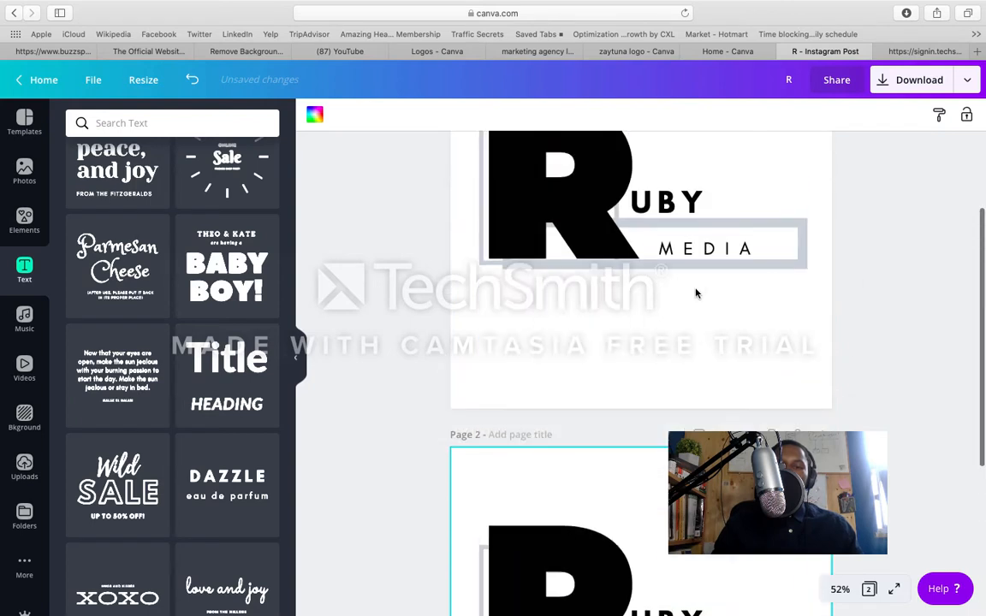
scroll(695, 293, "up", 2)
scroll(696, 294, "down", 4)
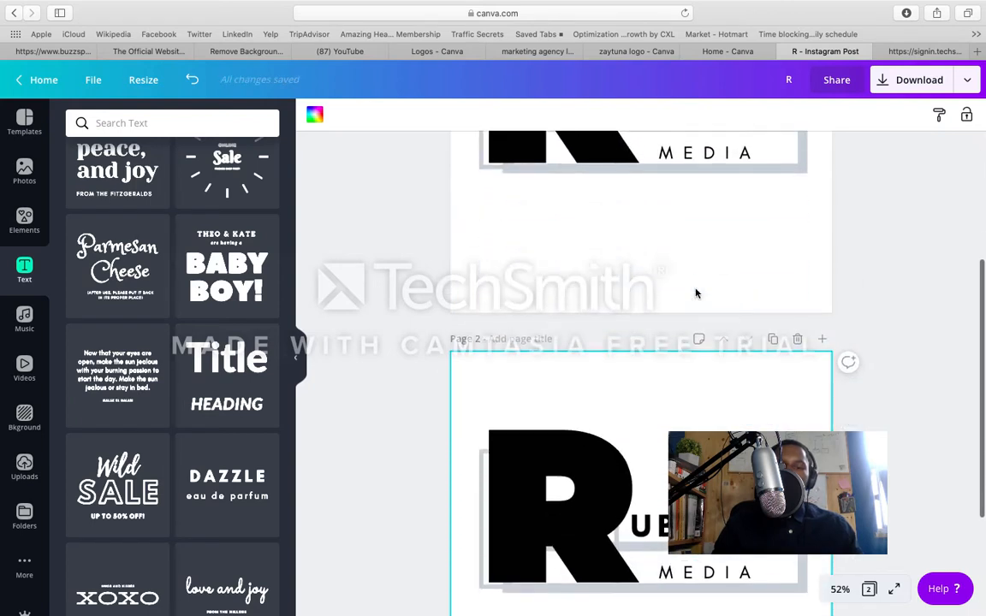
scroll(696, 293, "up", 3)
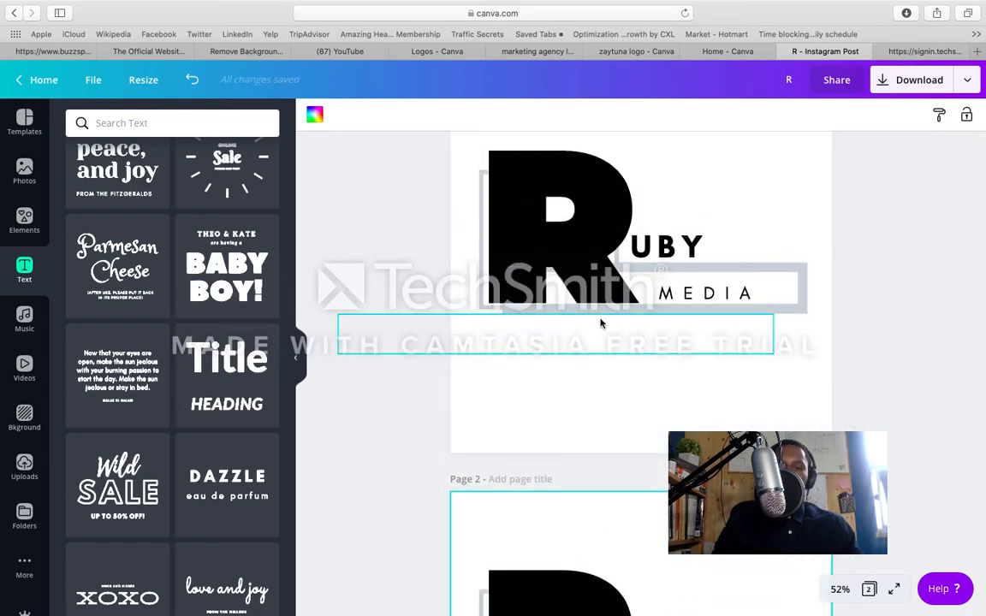
scroll(644, 339, "down", 5)
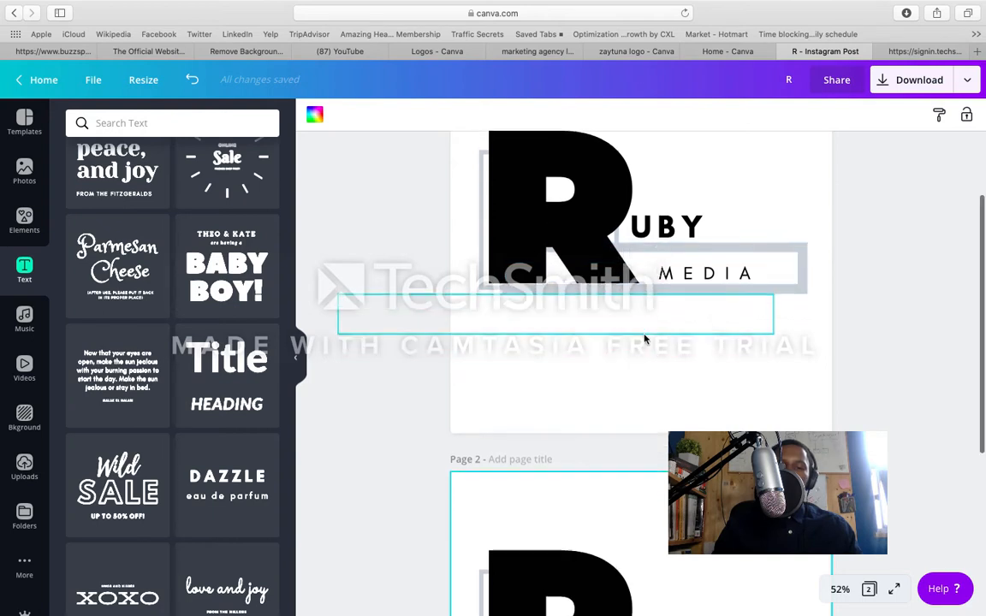
scroll(645, 339, "down", 2)
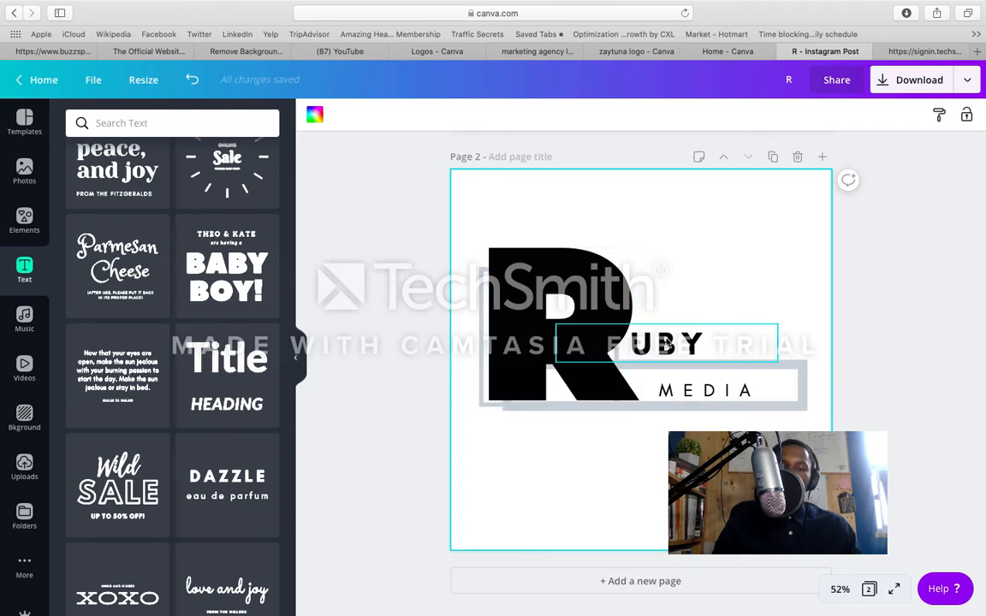
Step: Change the font of the UBY text on Page 2 to Trocchi
left_click(668, 344)
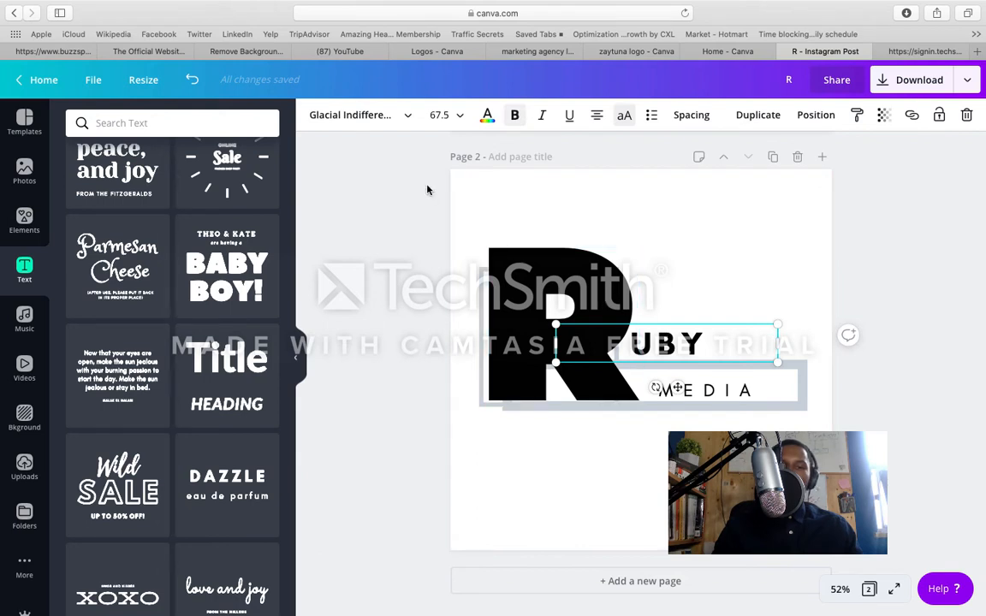
left_click(409, 117)
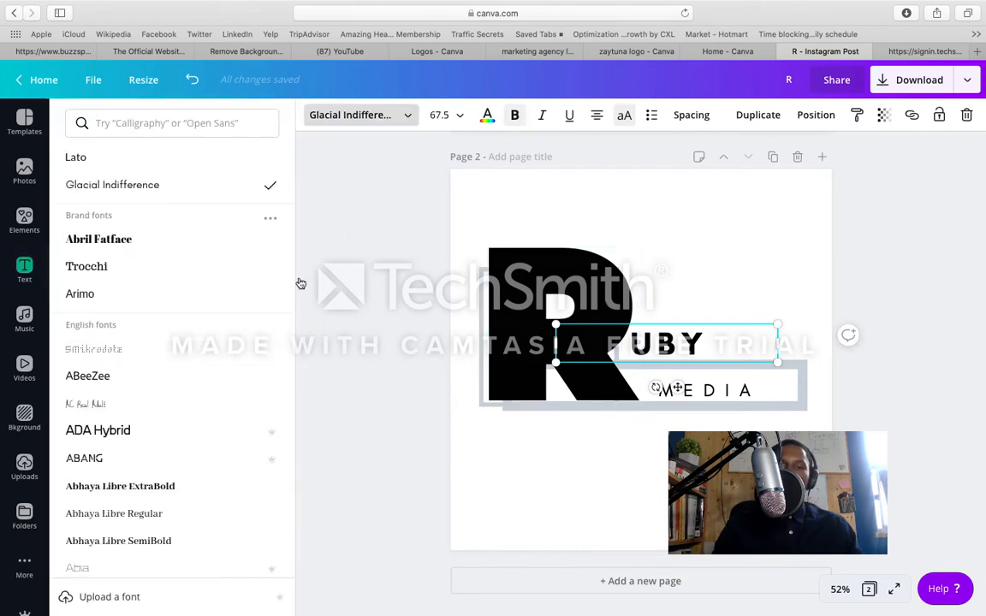
left_click(242, 284)
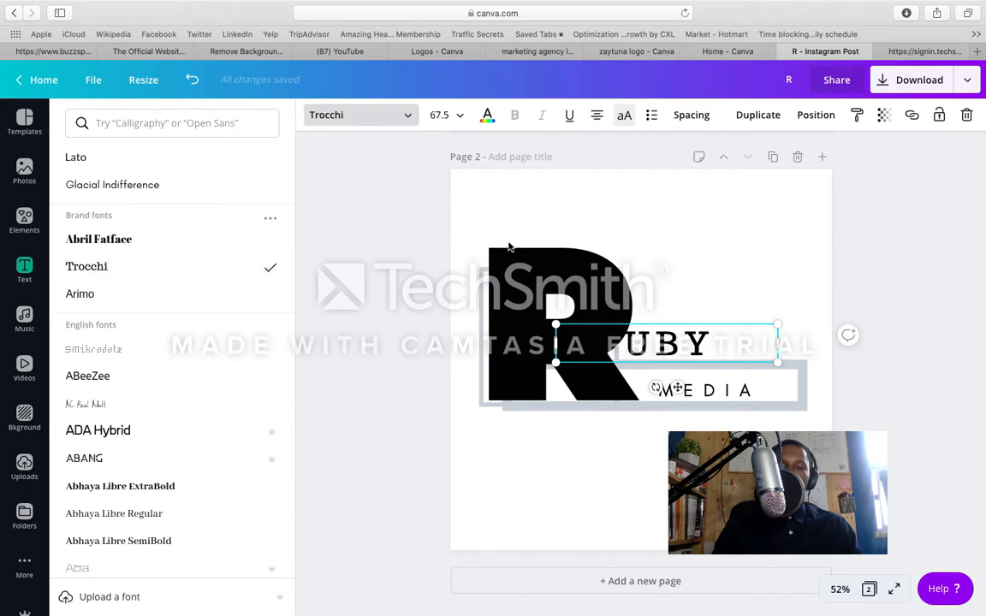
Step: Shift the R graphic on Page 2 slightly right and lower the small square outline behind it
left_click_drag(508, 247, 501, 258)
left_click_drag(503, 259, 486, 321)
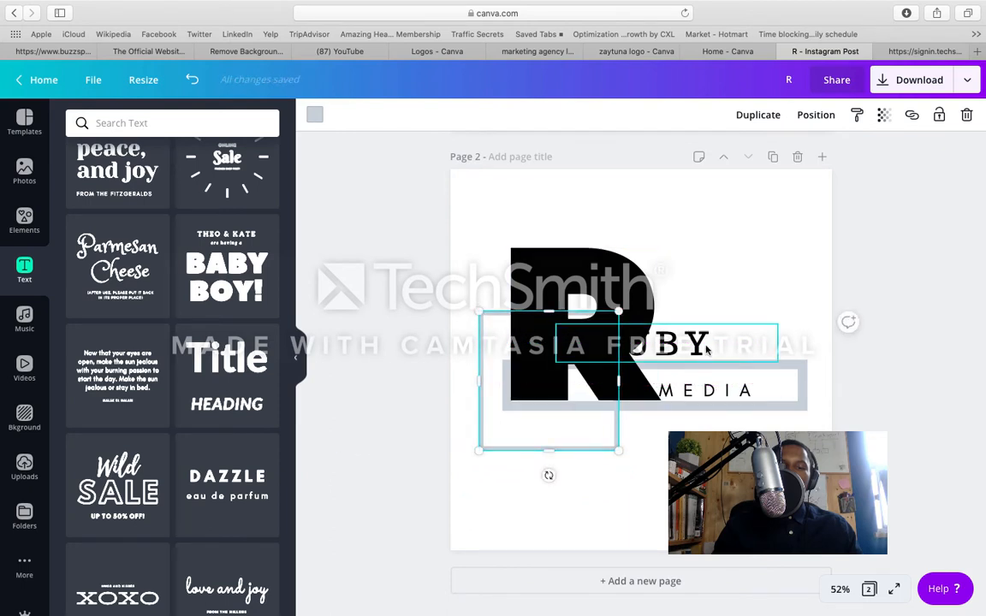
Step: Raise the thin bar so it sits behind the UBY text, and reduce its height slightly
left_click_drag(795, 365, 797, 321)
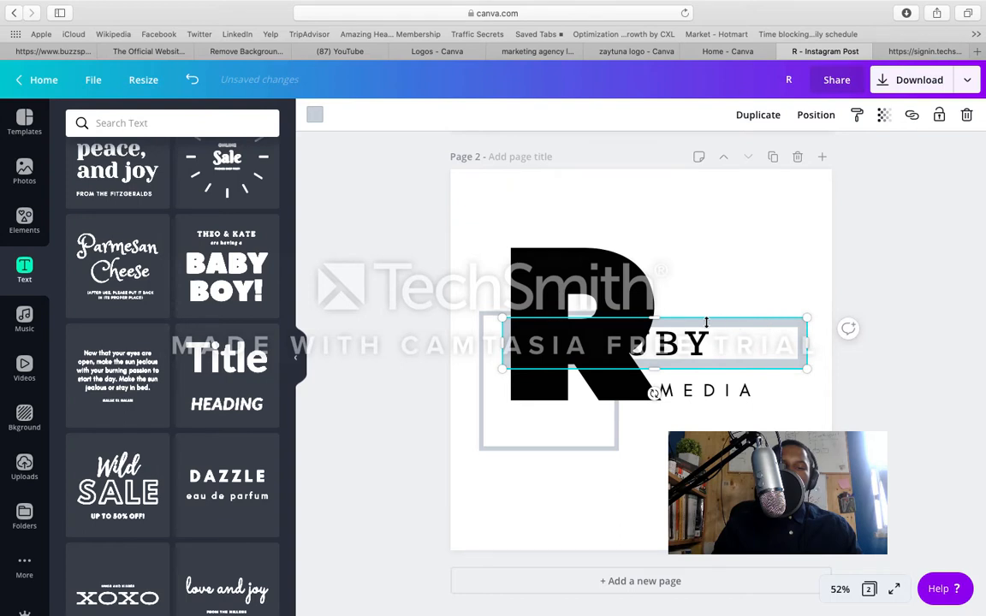
left_click_drag(653, 319, 655, 322)
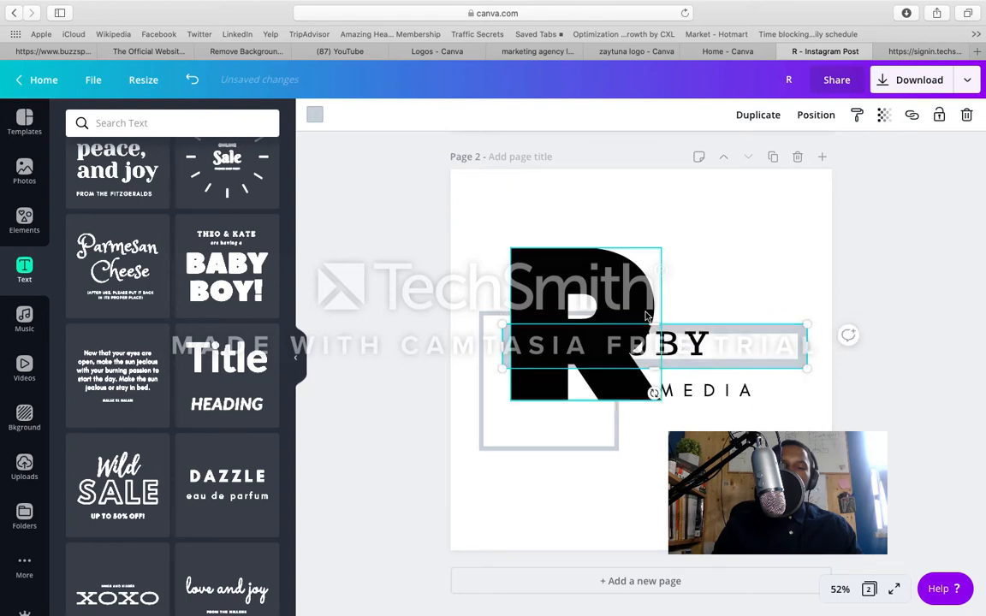
Step: Move the empty text box below the logo slightly down and to the right
left_click(590, 420)
left_click_drag(589, 420, 628, 438)
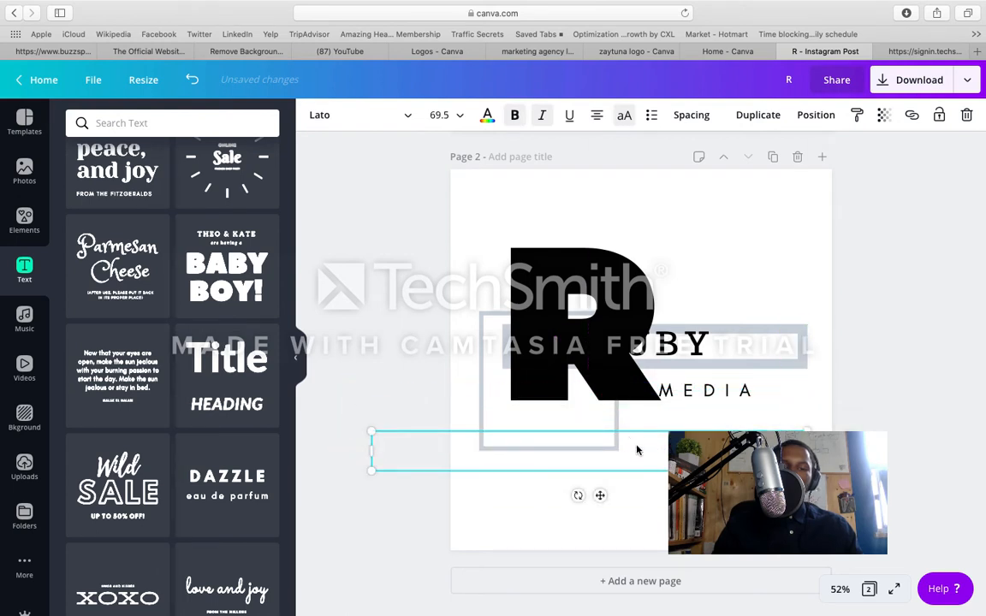
left_click(653, 503)
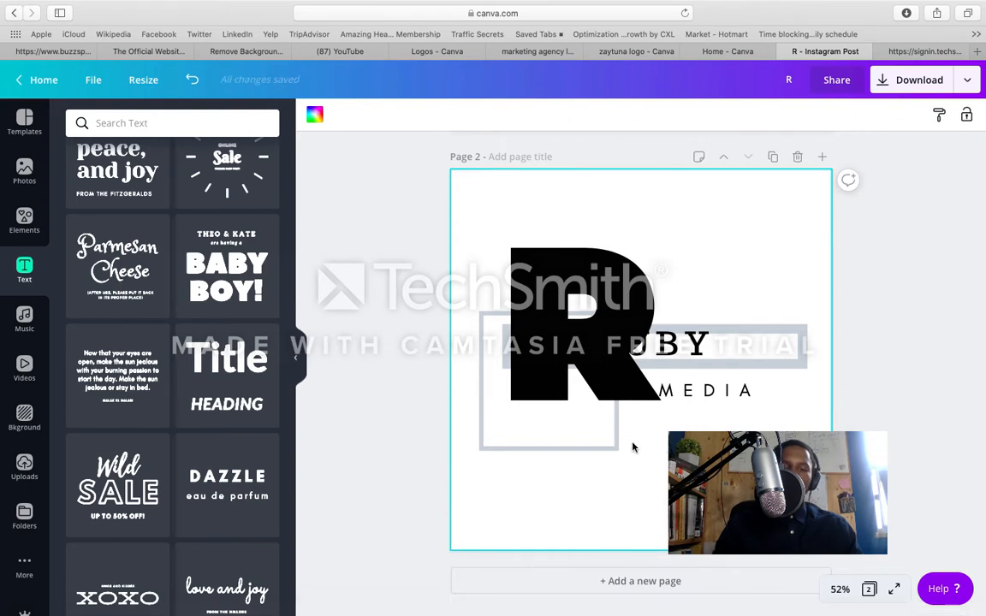
Step: Raise the small square outline slightly and move the R graphic left and slightly up so it reads RUBY with UBY
mouse_move(609, 442)
left_mouse_down()
mouse_move(624, 408)
mouse_move(611, 423)
left_mouse_up()
left_click(635, 297)
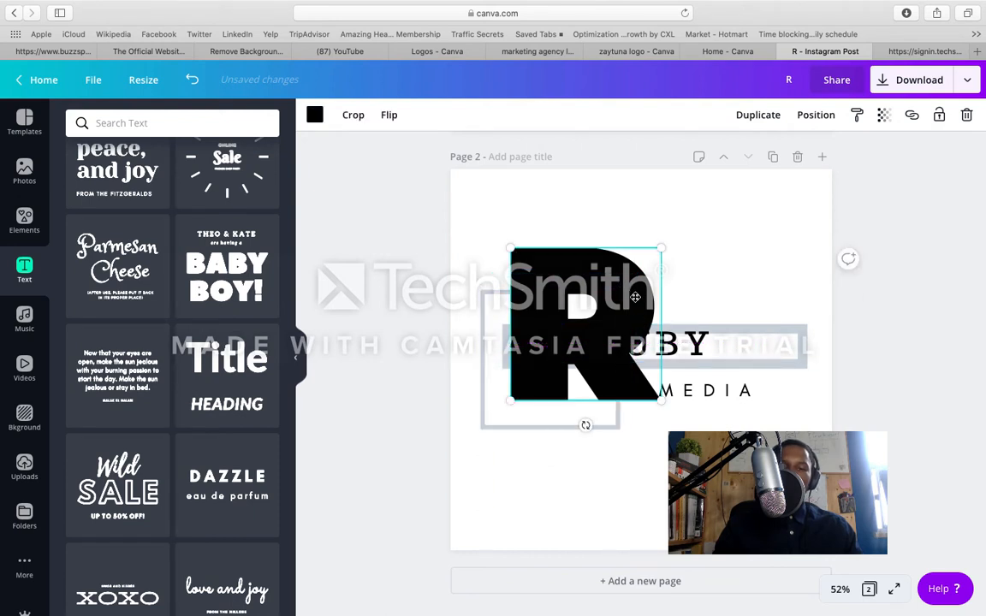
left_click_drag(635, 297, 618, 295)
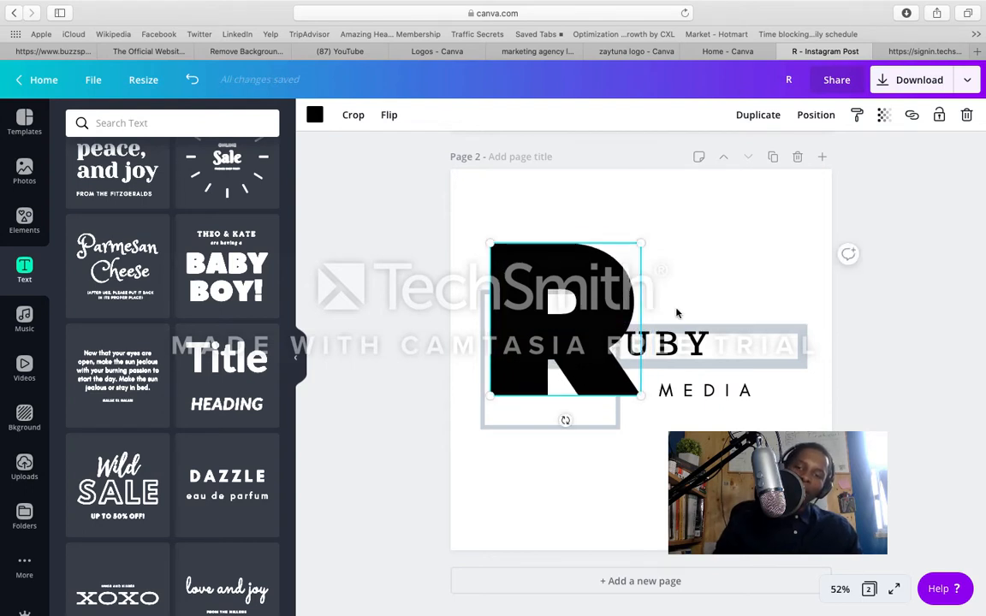
Step: Move the MEDIA text up slightly to line up with the foot of the R graphic
left_click(702, 389)
left_click_drag(702, 388, 702, 385)
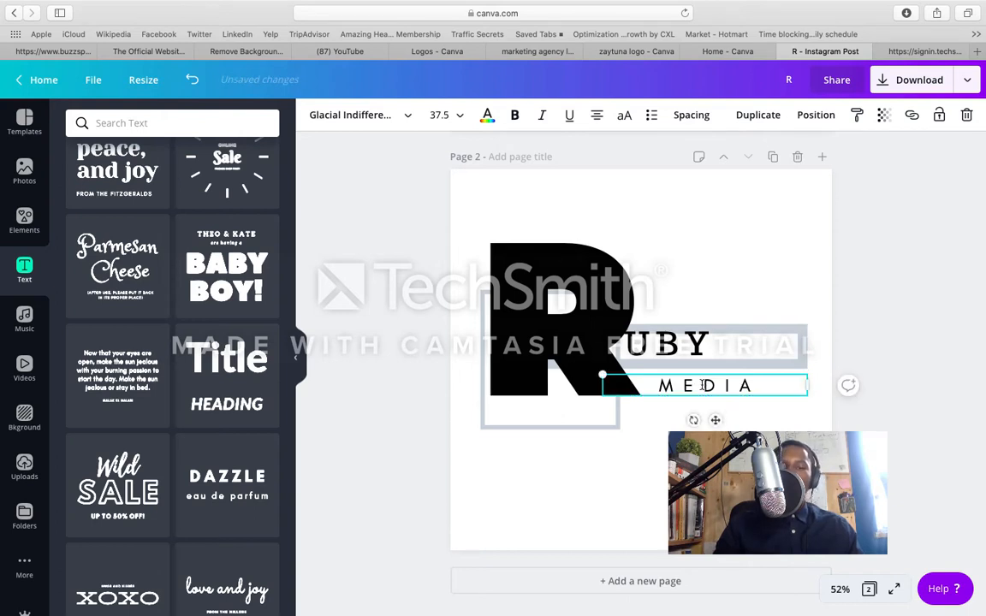
left_click(654, 458)
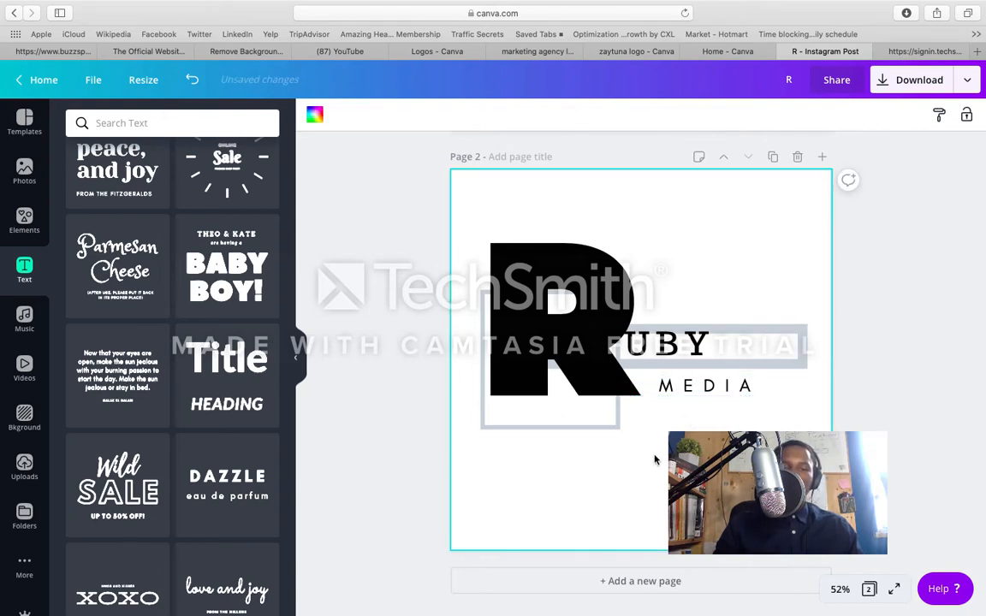
Step: Duplicate the small square outline and place the copy over the R graphic, offset up and to the right
left_click(598, 428)
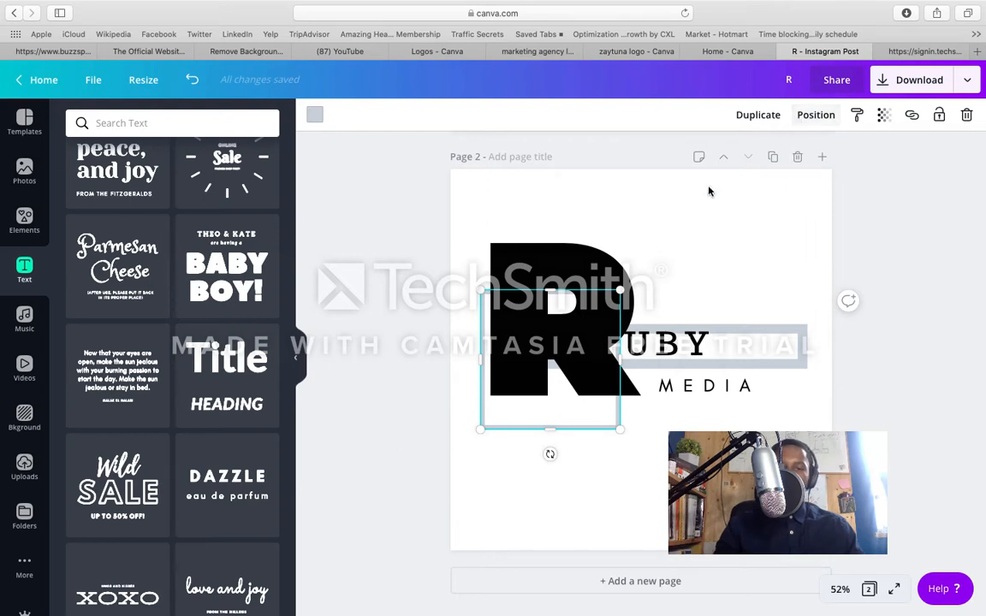
left_click(315, 116)
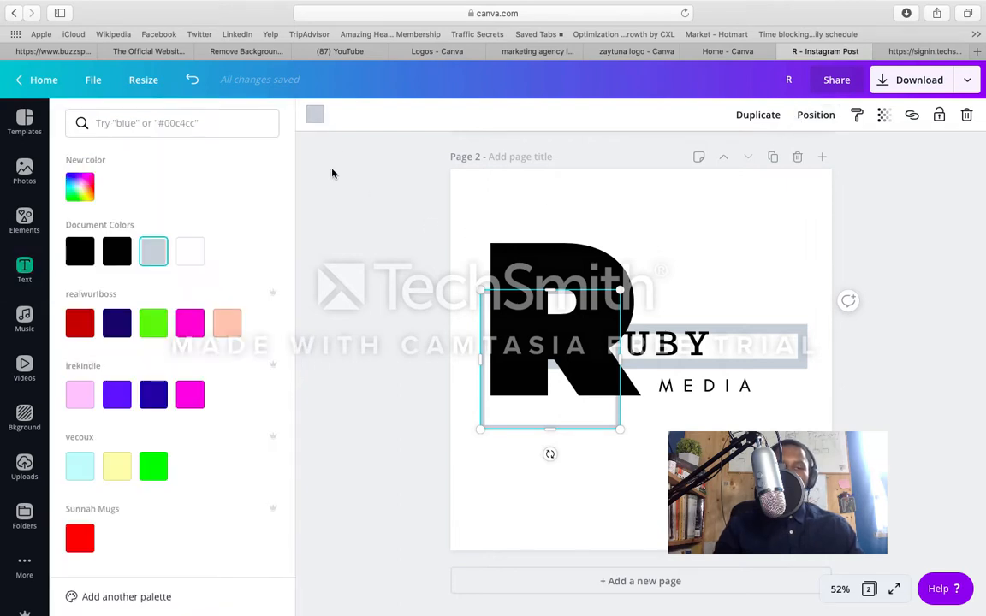
left_click(351, 196)
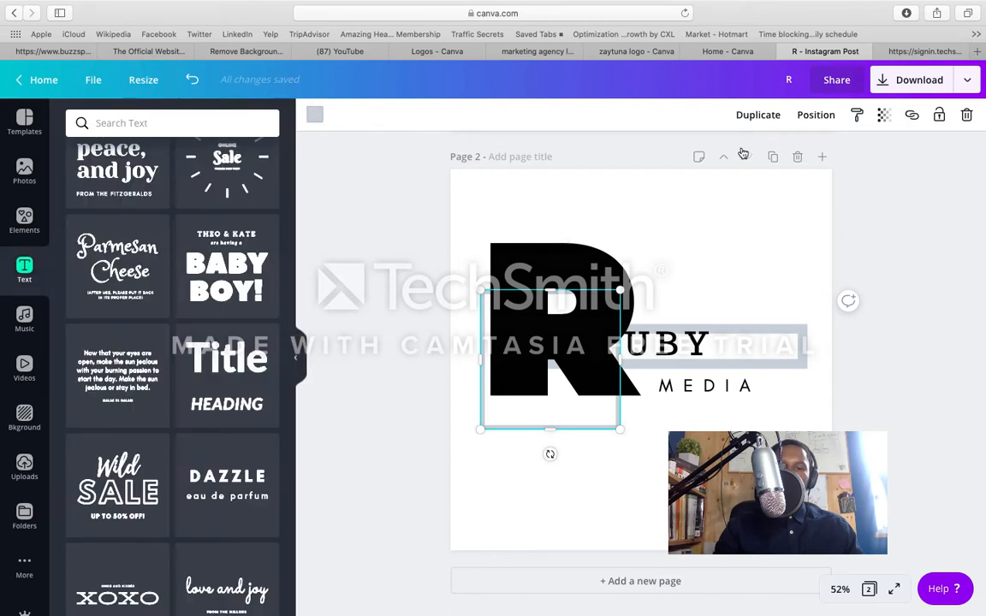
left_click(769, 119)
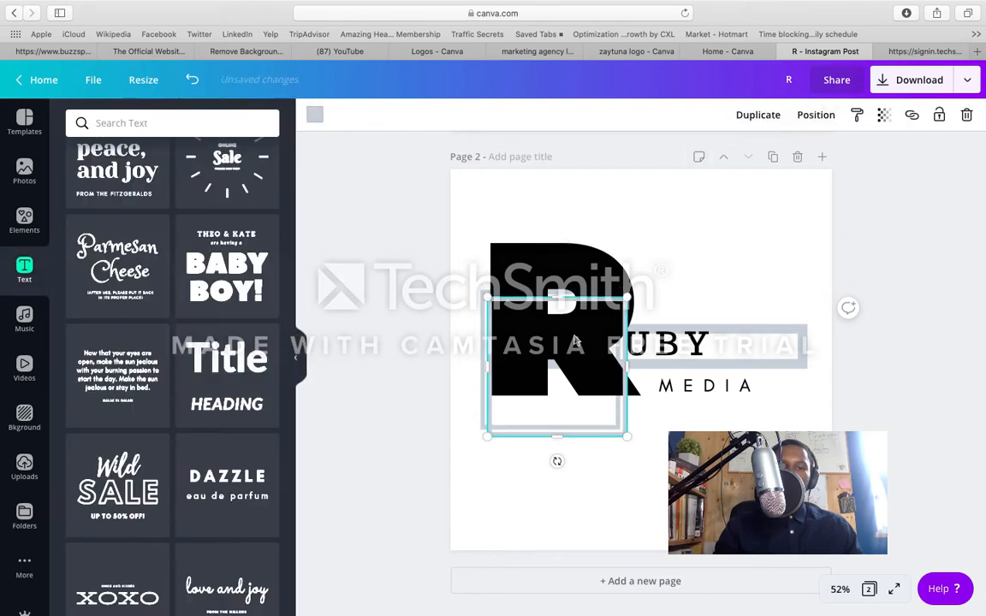
left_click_drag(575, 341, 591, 285)
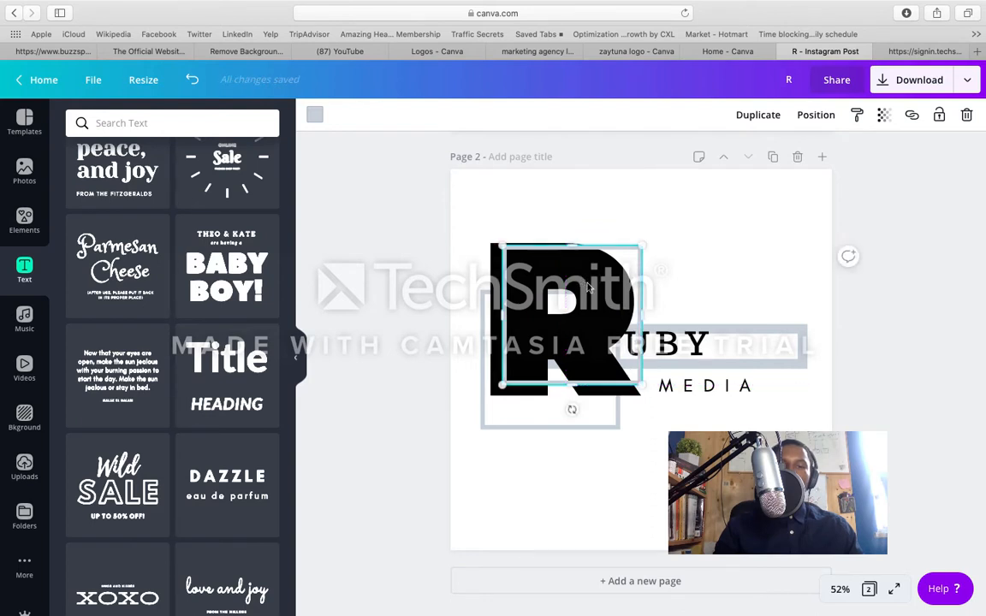
Step: Recolour the duplicated square outline with the bright green from the realwurlboss palette
left_click(314, 114)
left_click(167, 323)
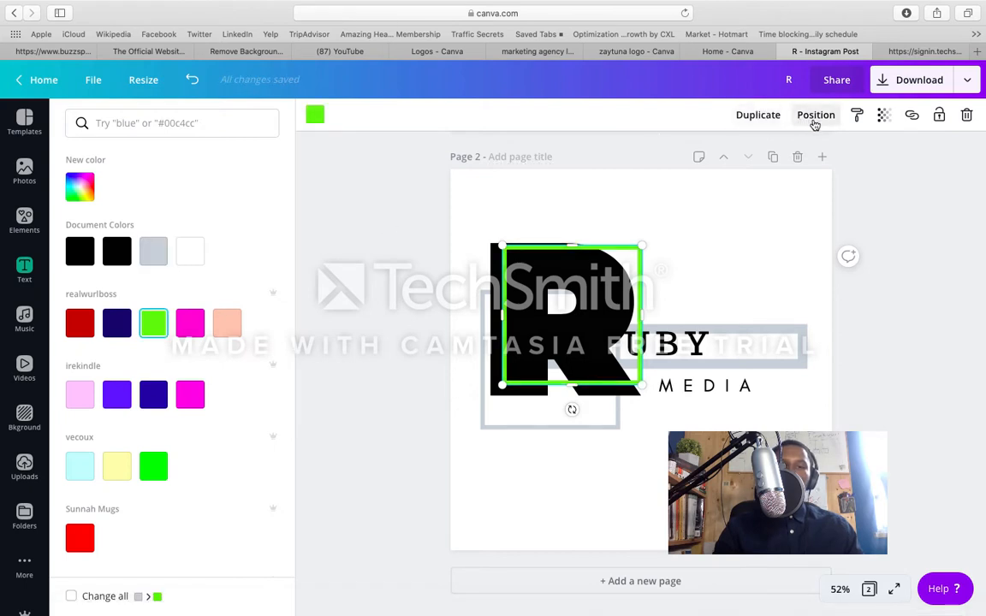
Step: Set the green square outline's transparency to 47 and send it backward until it sits behind the R graphic
left_click(881, 114)
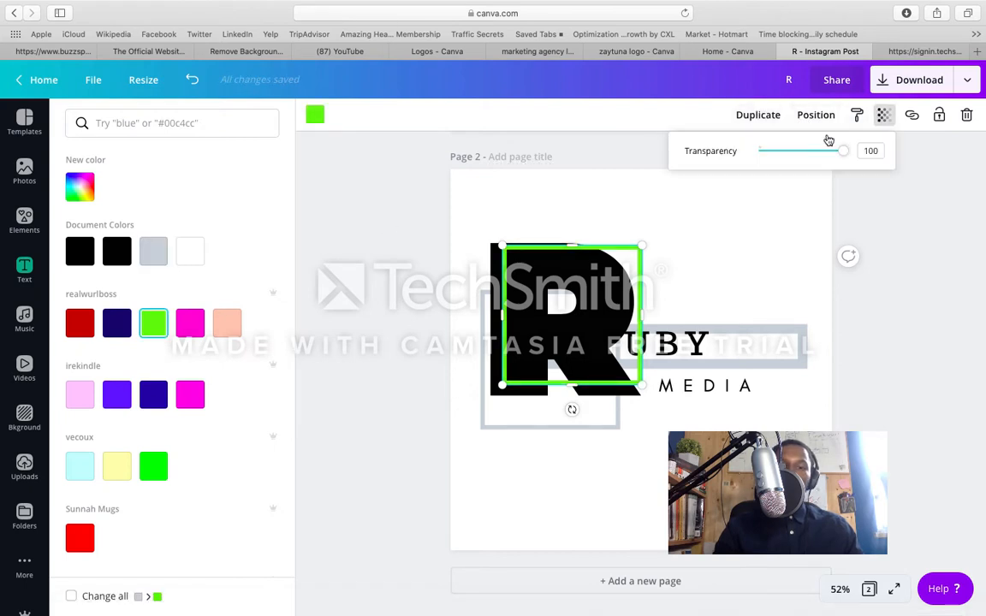
left_click_drag(841, 152, 800, 156)
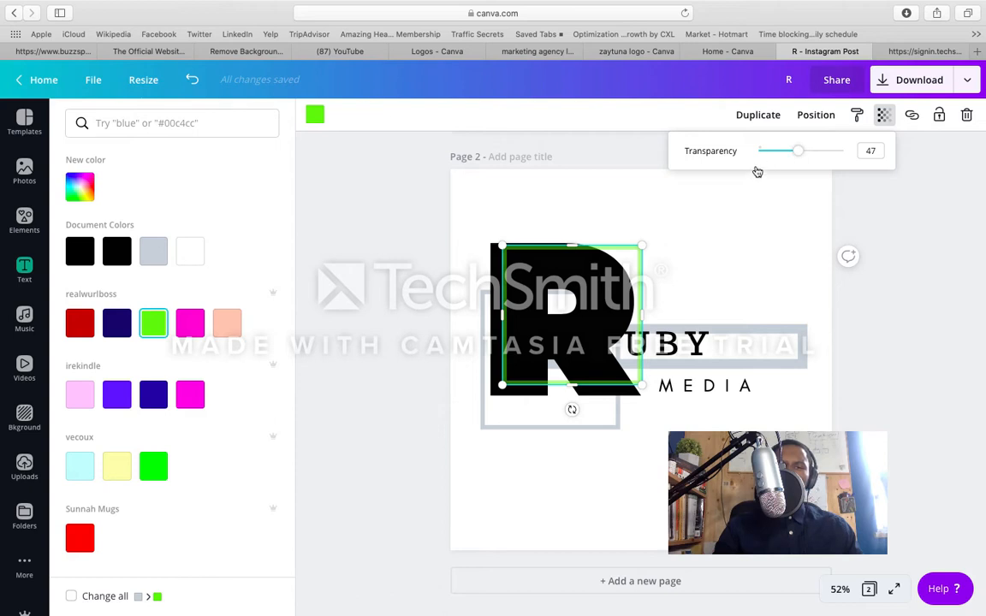
left_click(814, 118)
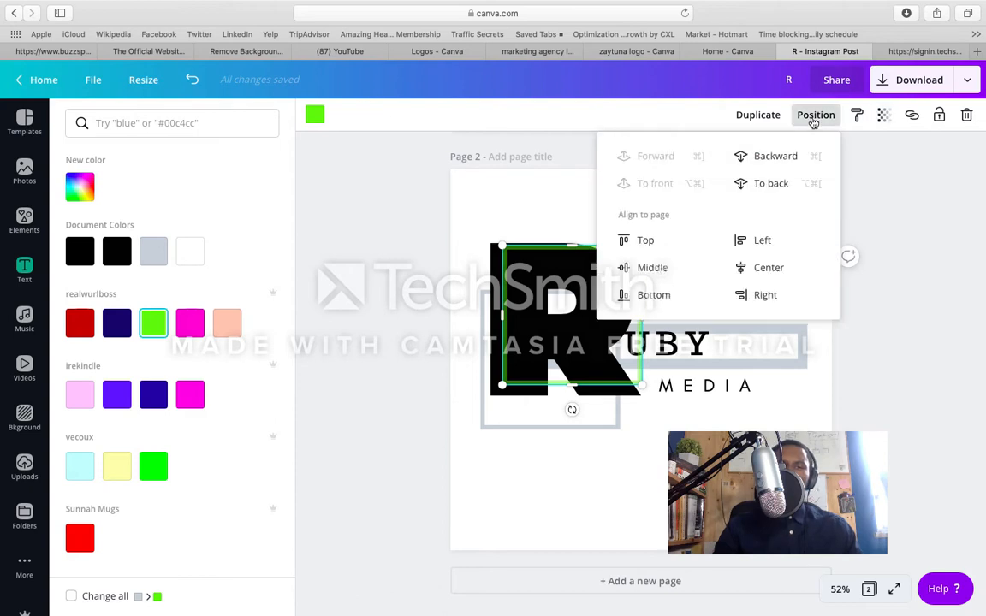
left_click(764, 163)
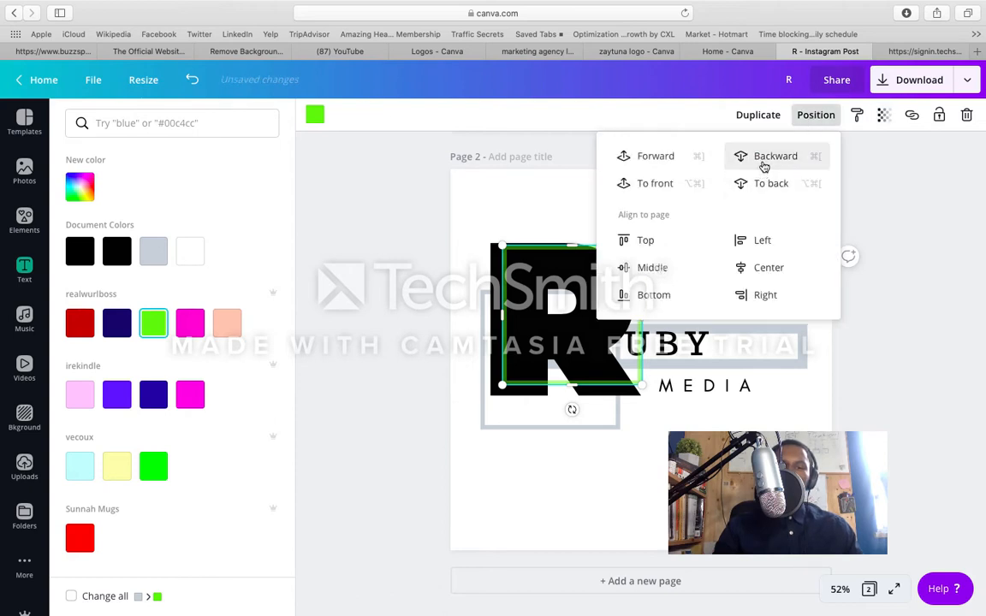
left_click(765, 163)
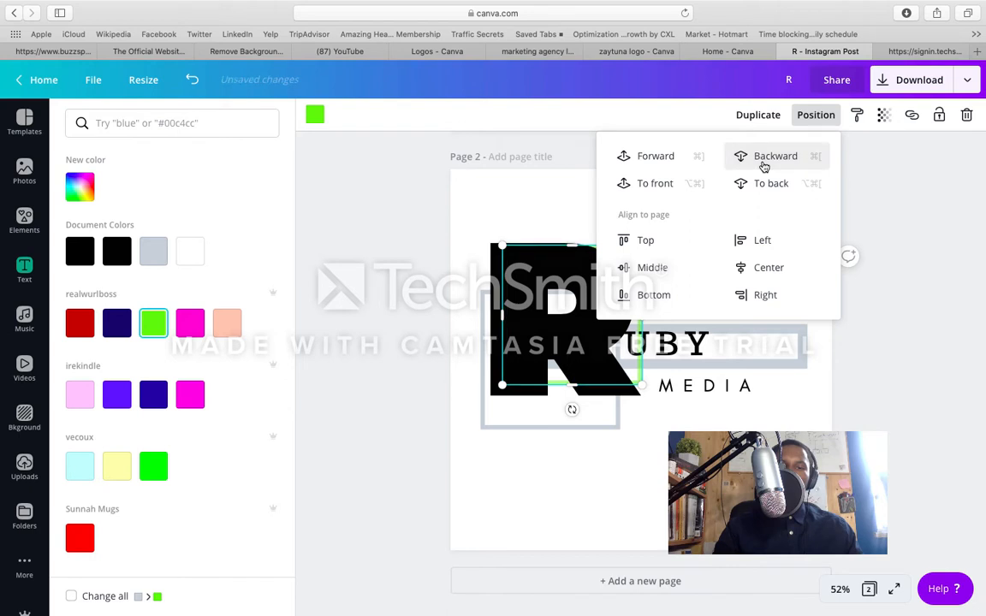
left_click(736, 411)
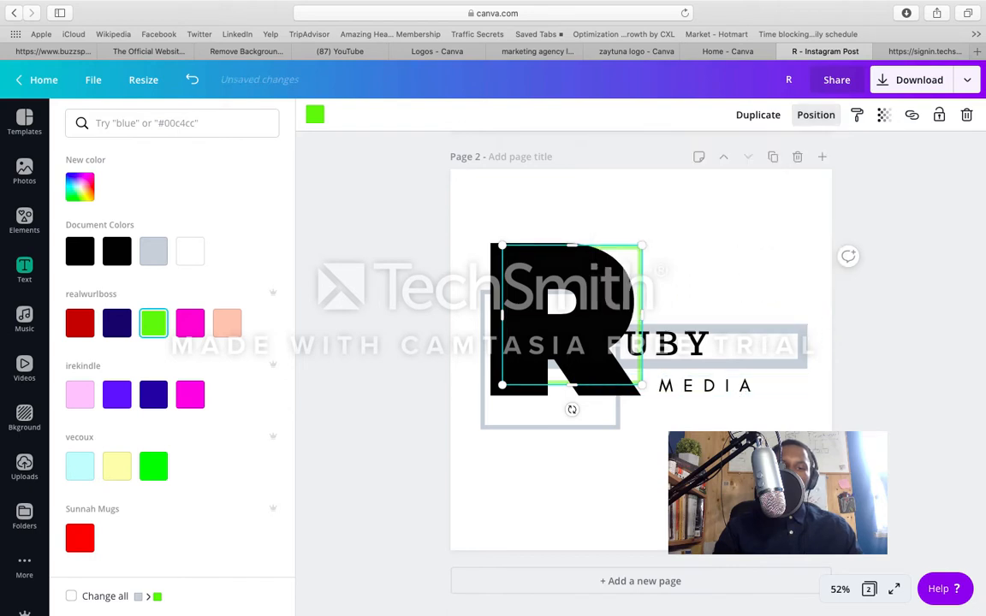
left_click(736, 412)
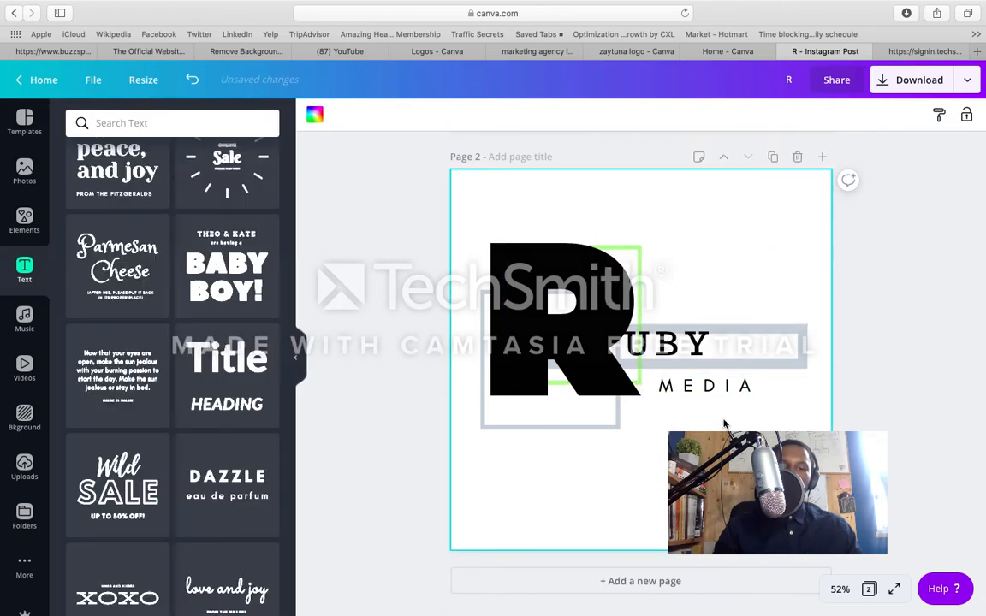
Step: Send the R graphic backward two levels, behind the green square outline and the long grey rectangle outline
left_click(638, 269)
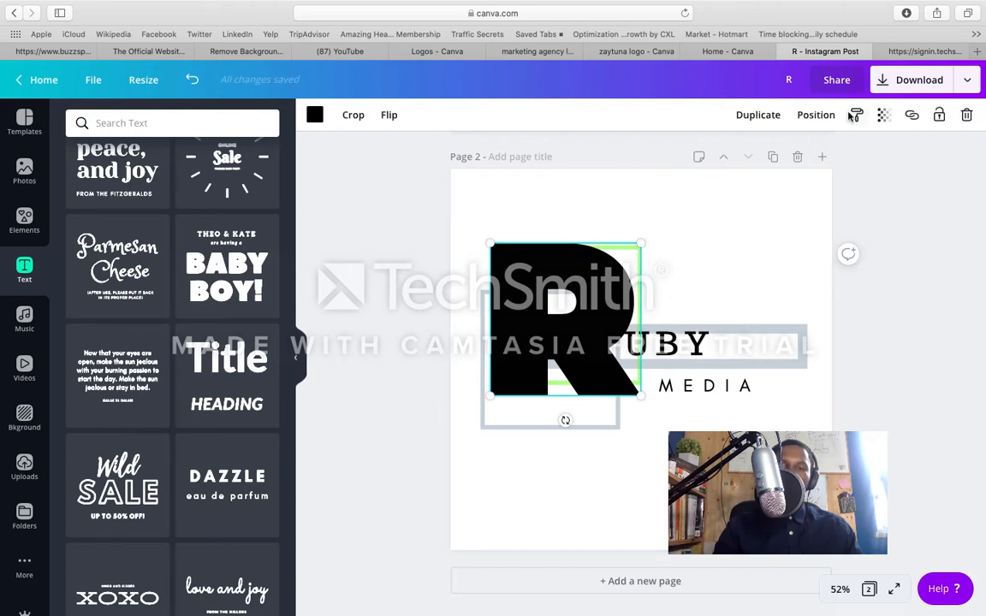
left_click(815, 115)
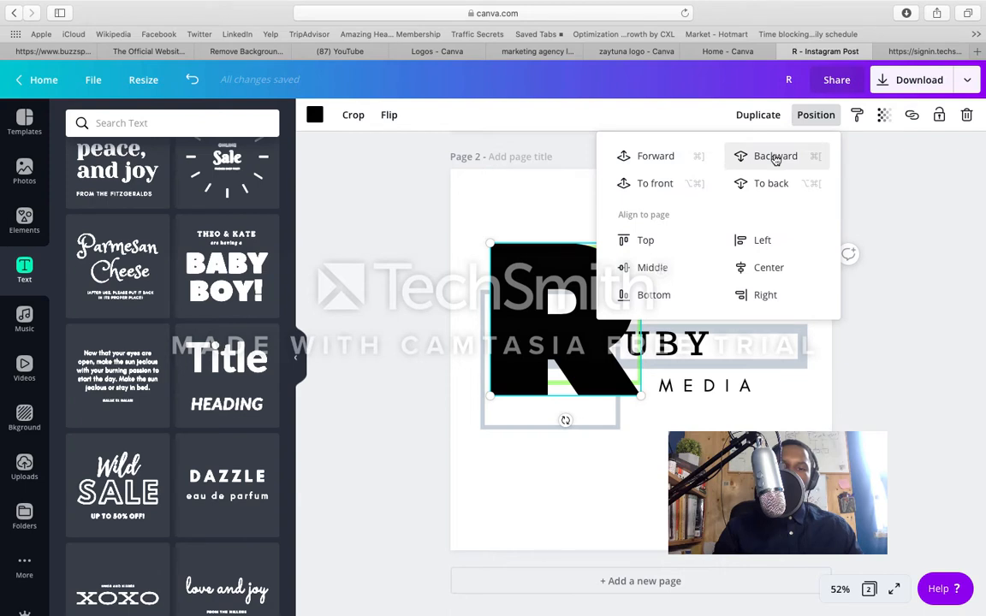
left_click(775, 157)
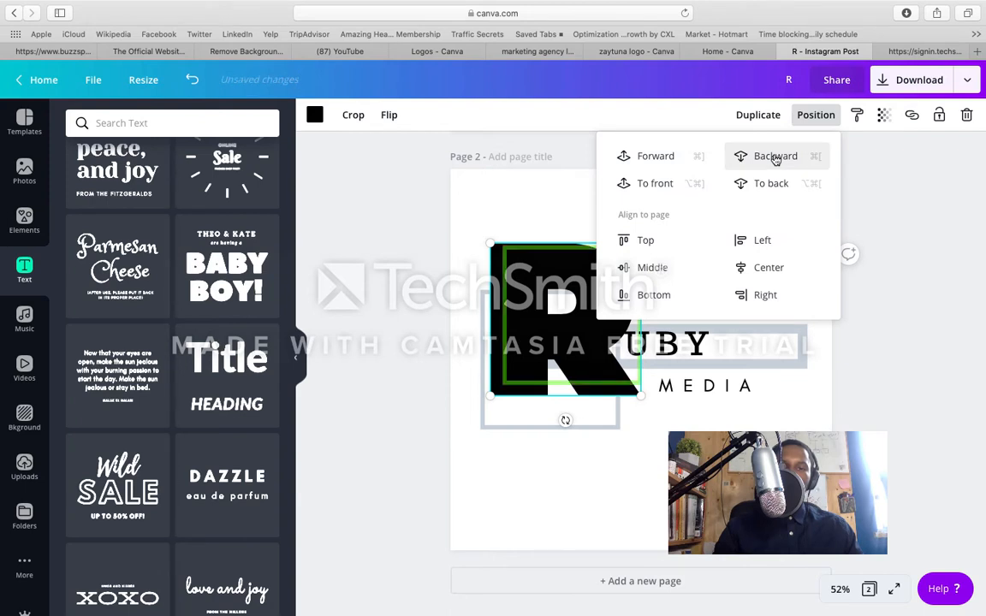
left_click(775, 157)
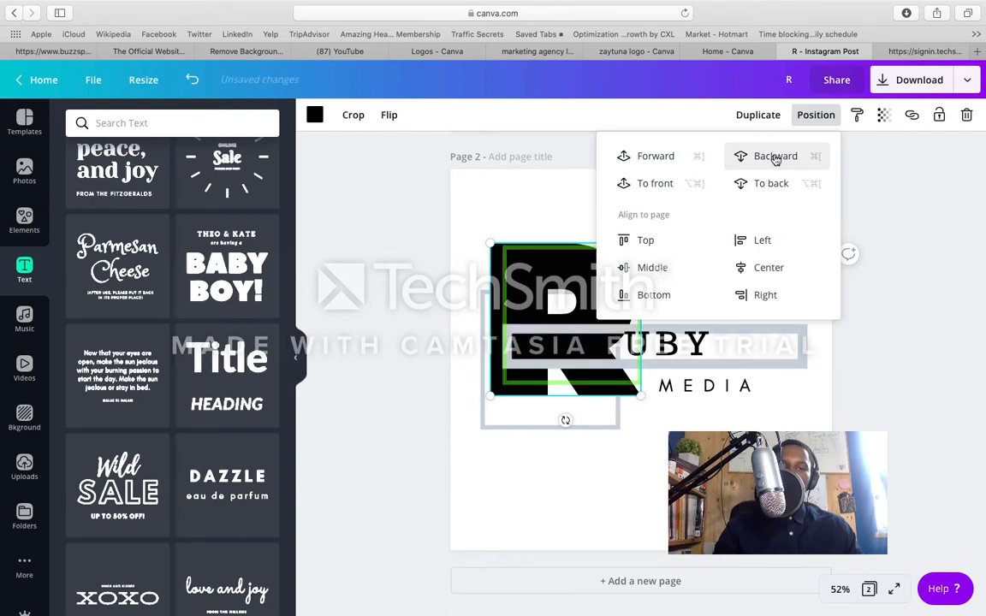
Step: Shift the long grey rectangle outline right to the page edge and send the green square outline behind the R graphic
left_click(793, 341)
left_click_drag(793, 340, 823, 337)
left_click(582, 368)
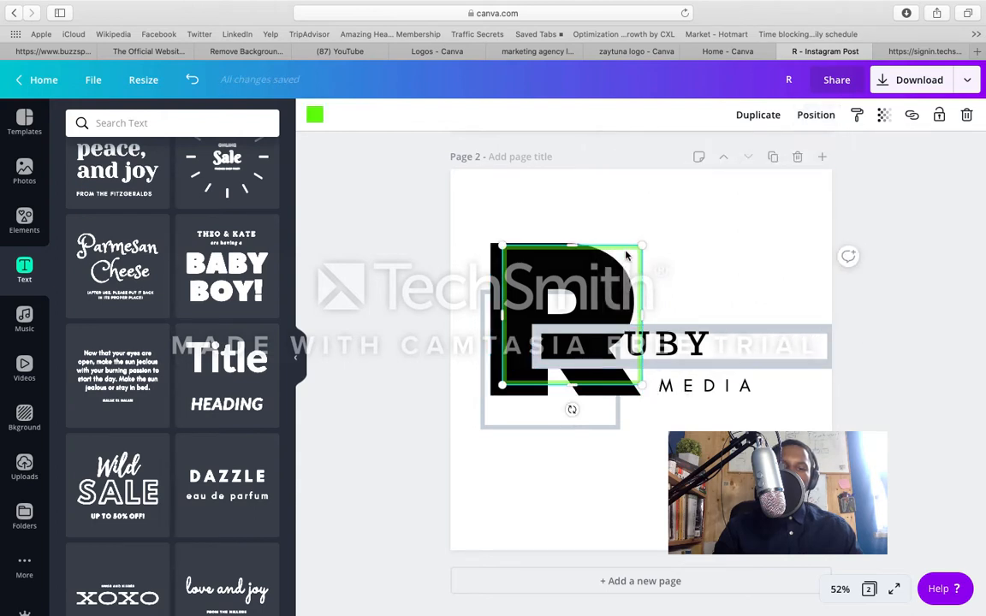
left_click(815, 116)
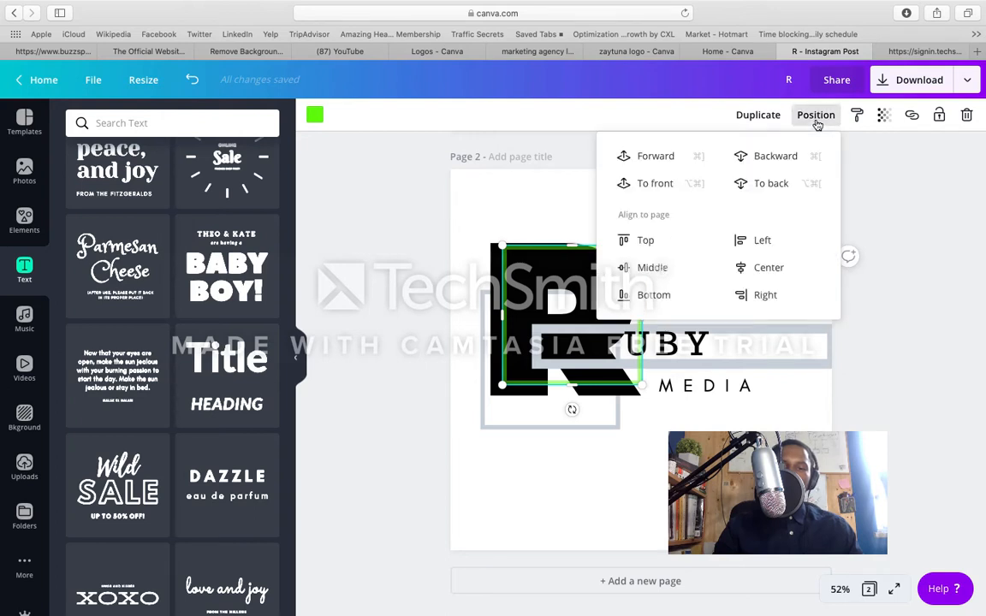
left_click(773, 160)
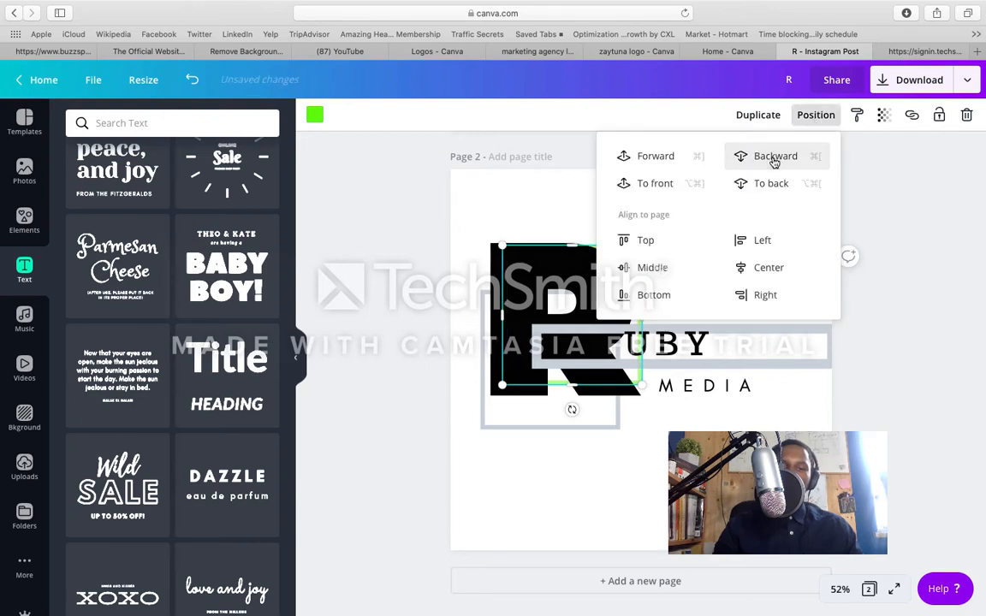
left_click(547, 210)
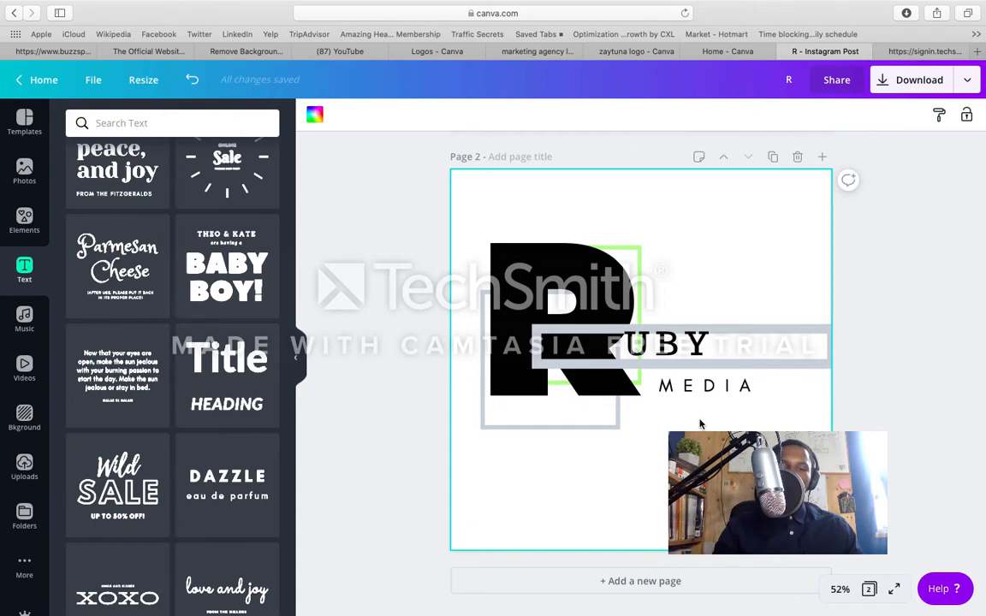
left_click(629, 266)
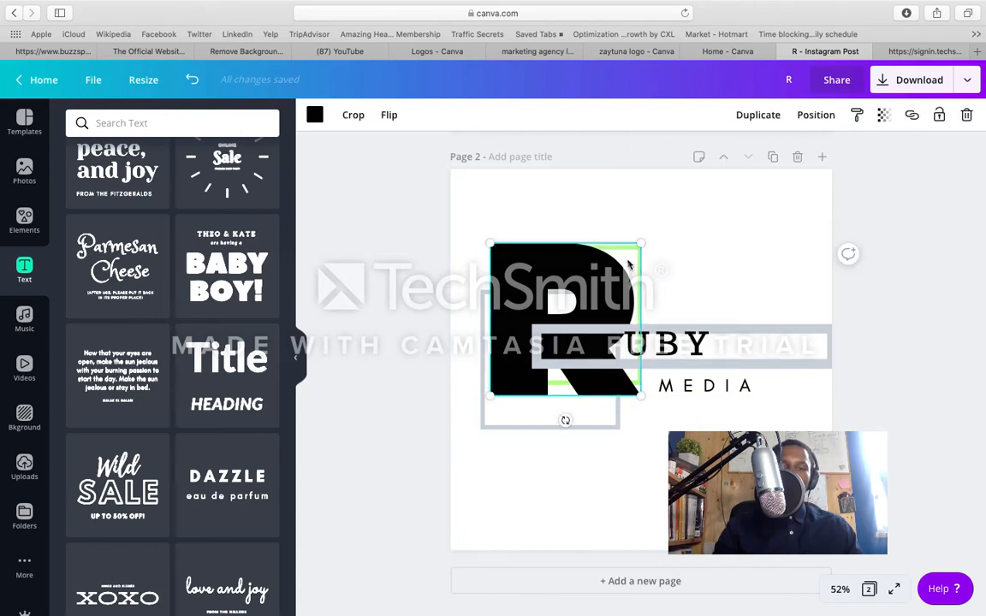
left_click(769, 115)
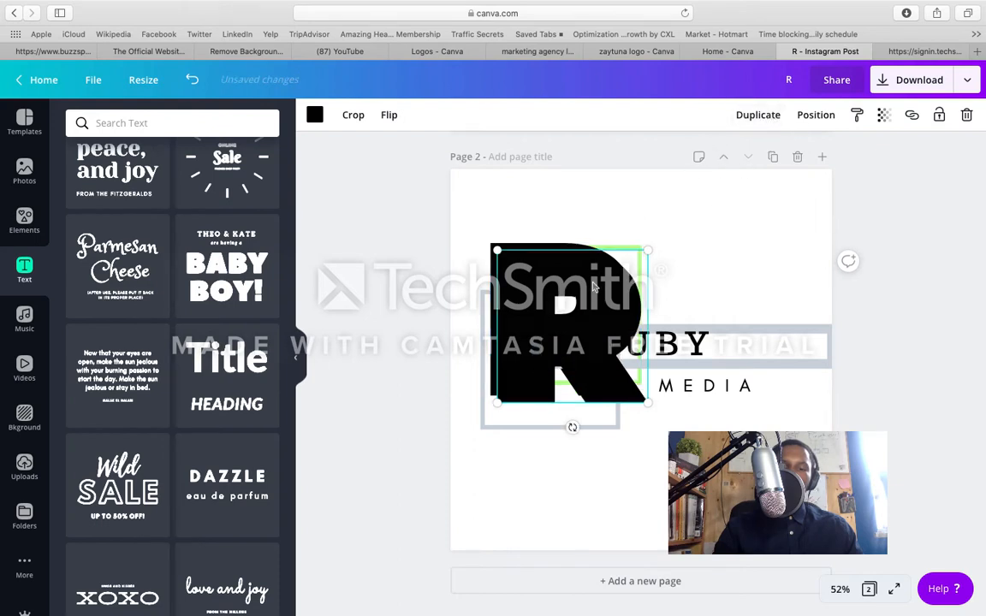
key("Delete")
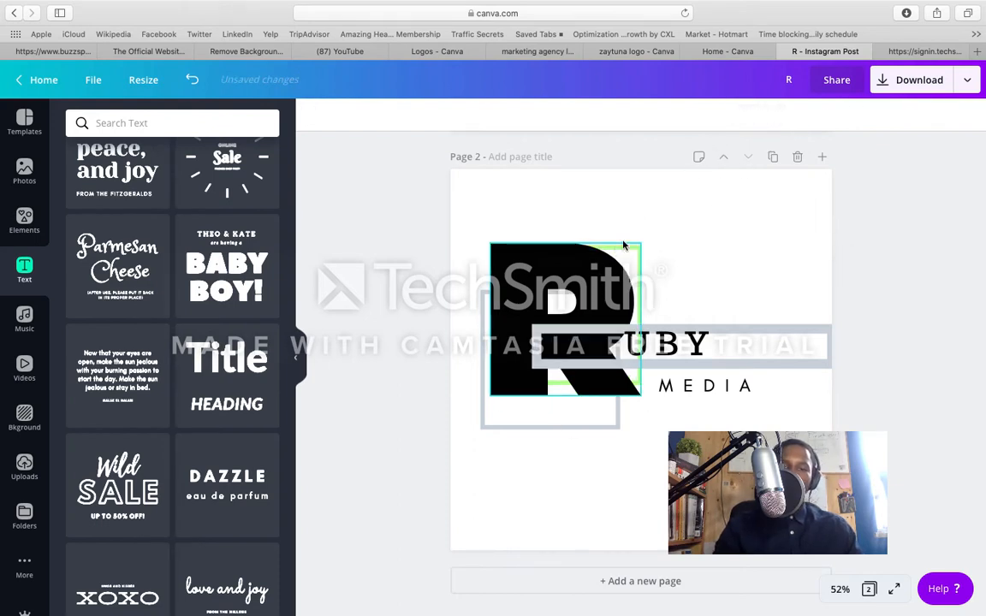
Step: Move the R graphic slightly down and left, and duplicate the green square outline, placing the copy up and to the right
left_click_drag(623, 252, 616, 264)
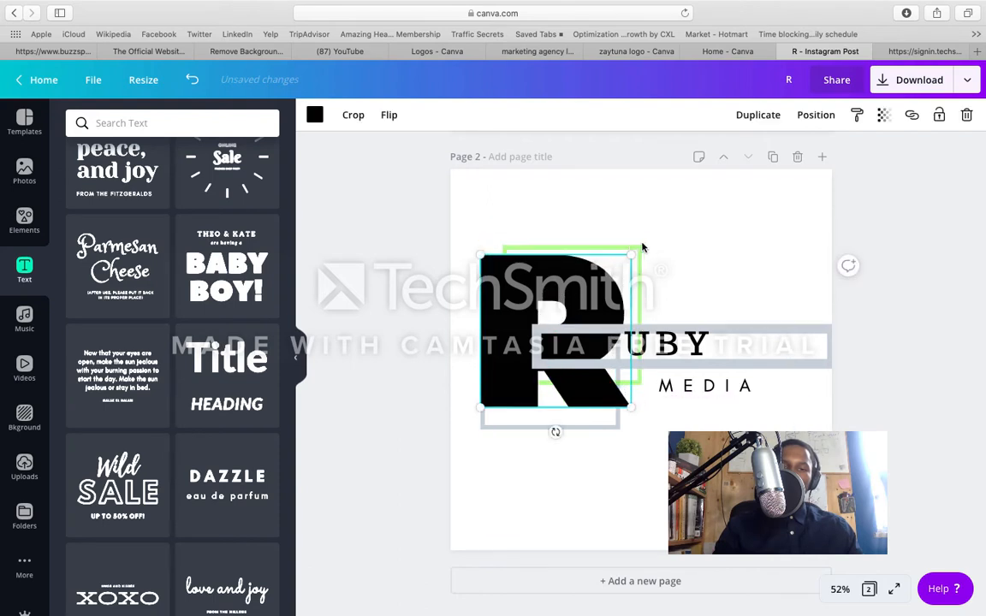
left_click(643, 249)
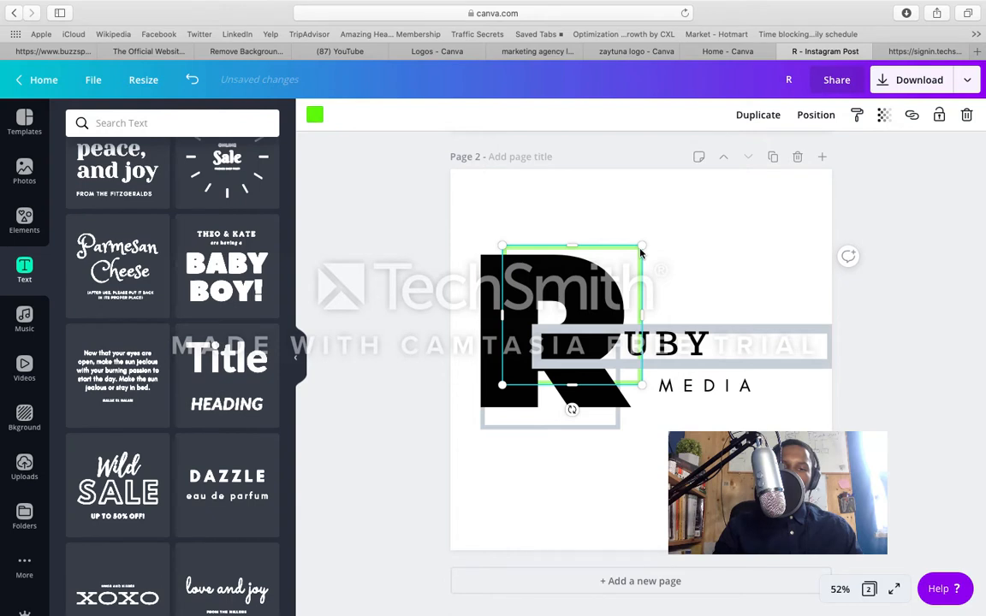
left_click(755, 115)
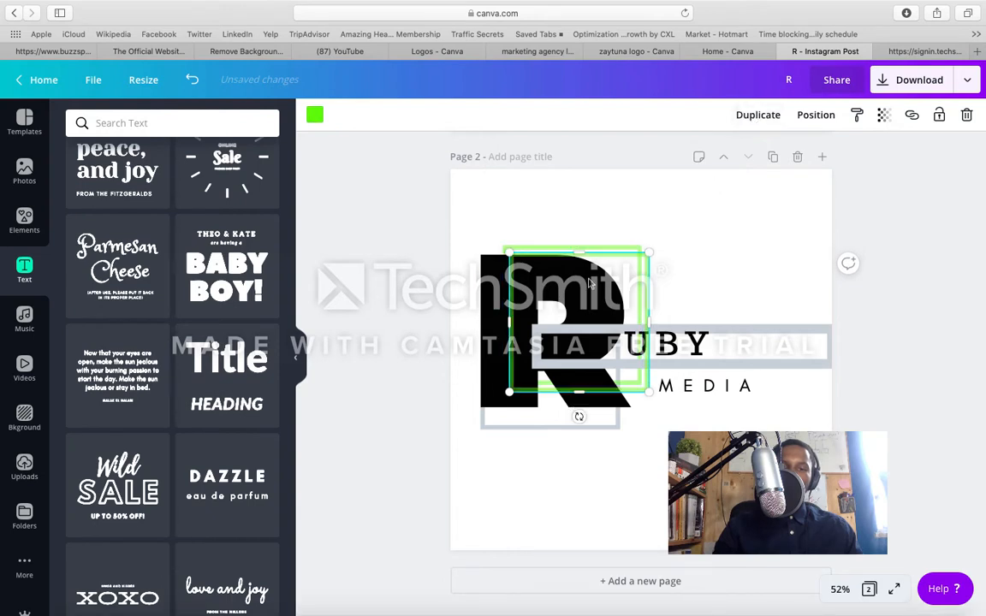
left_click_drag(589, 287, 647, 213)
Step: Move the R graphic aside to the page bottom and place the copied green outline left of and slightly below the original one
left_click(538, 297)
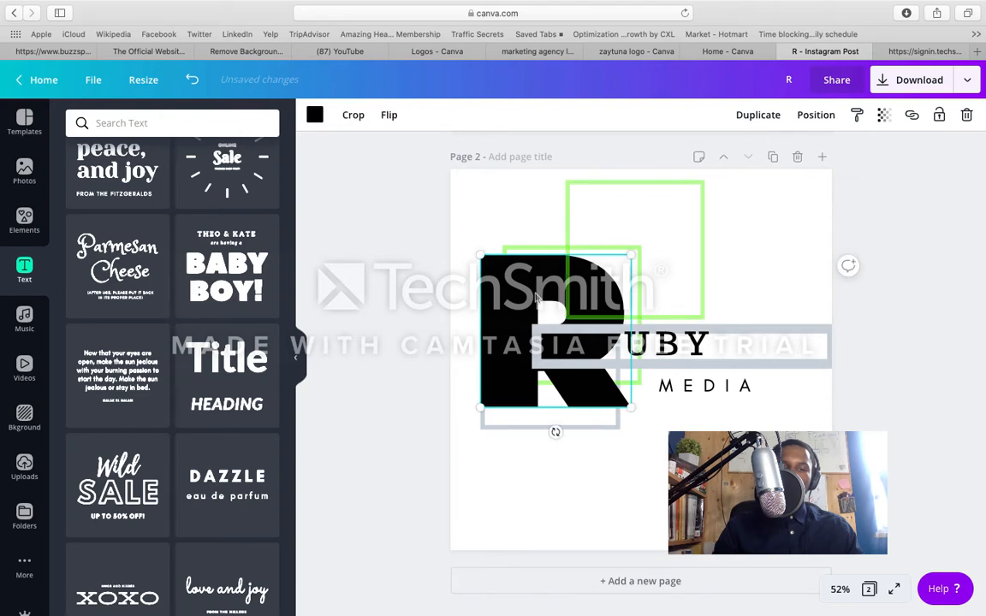
left_click_drag(535, 301, 631, 482)
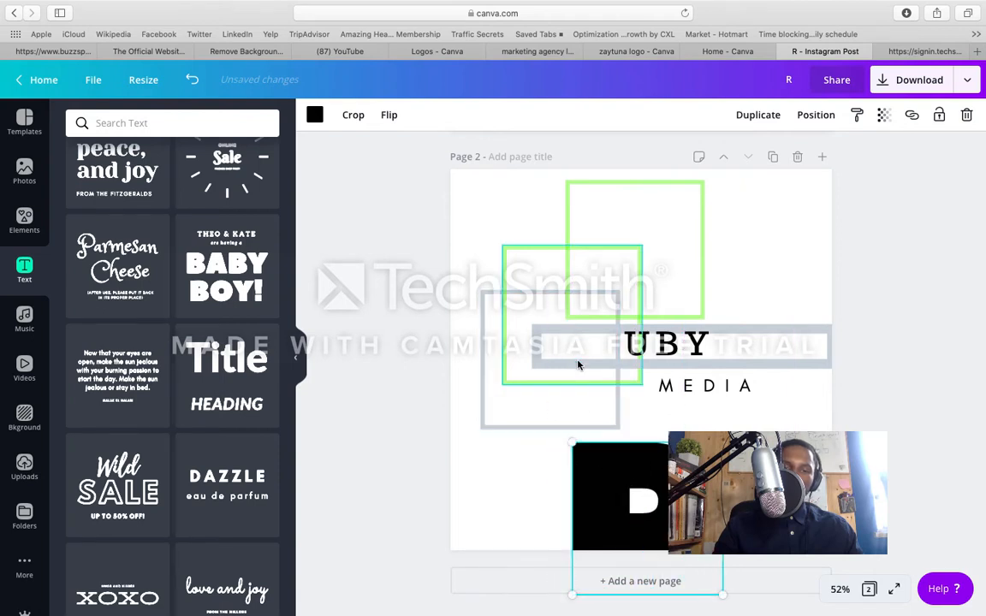
left_click(624, 215)
left_click_drag(625, 215, 529, 289)
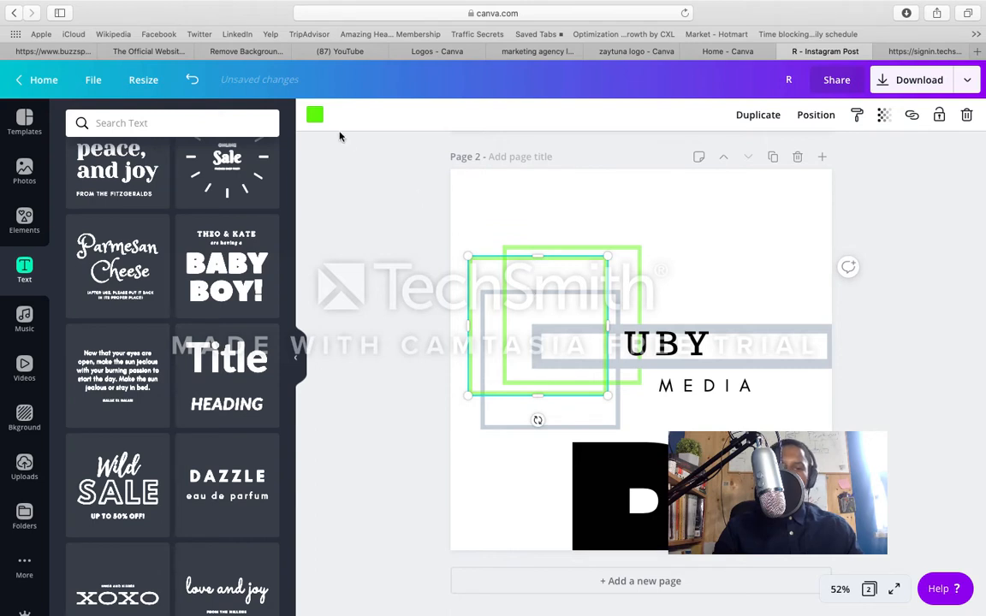
Step: Recolour the copied square outline with the custom yellow-green #d6ee42
left_click(315, 115)
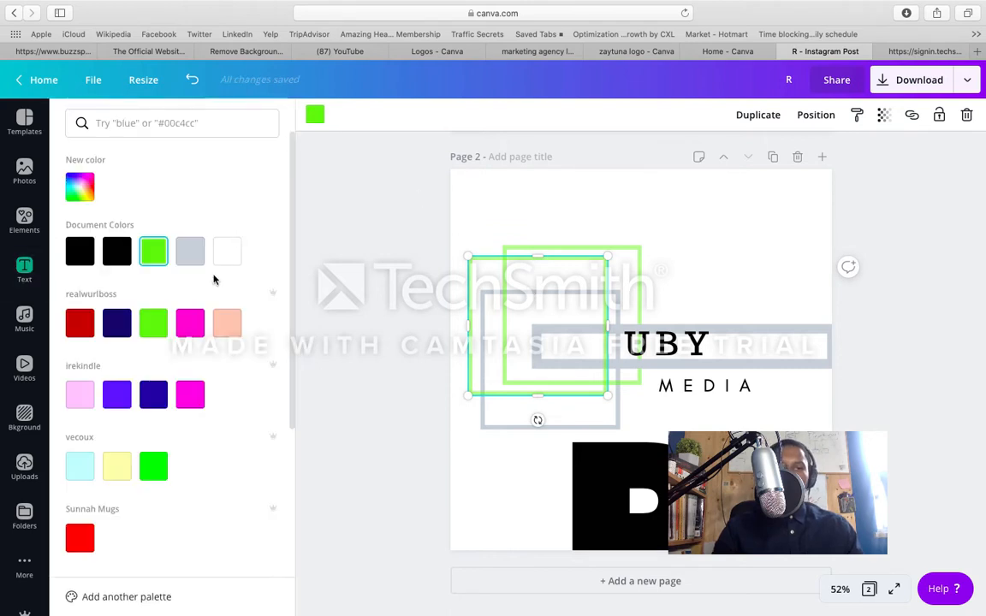
left_click(79, 190)
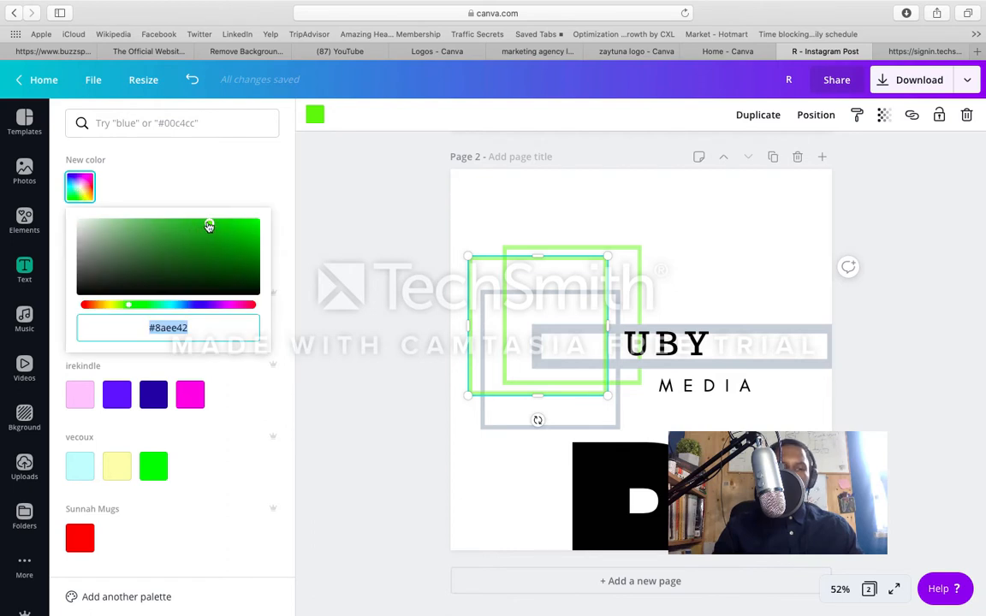
left_click_drag(129, 313, 116, 311)
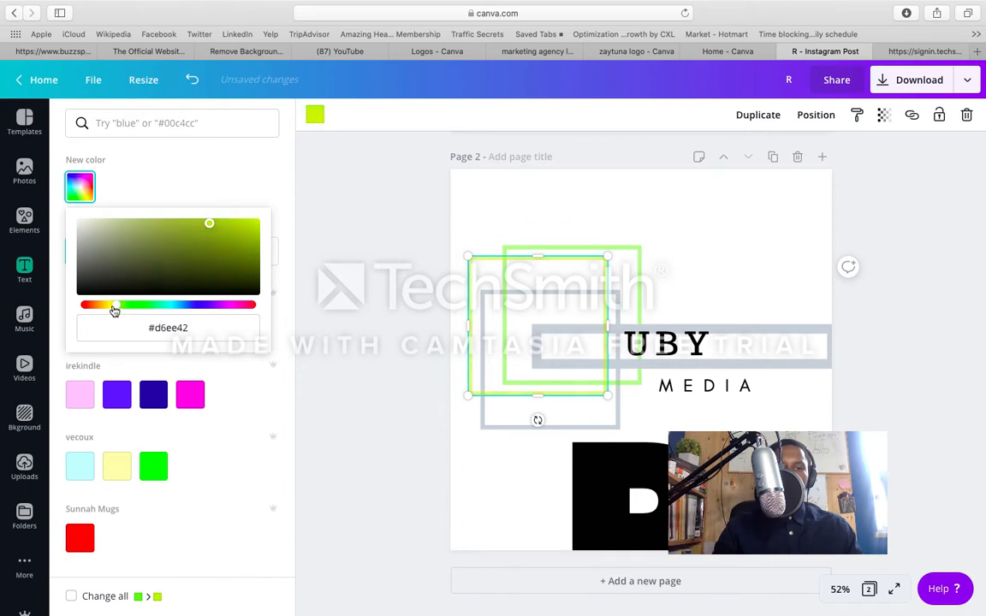
left_click(369, 228)
left_click(521, 213)
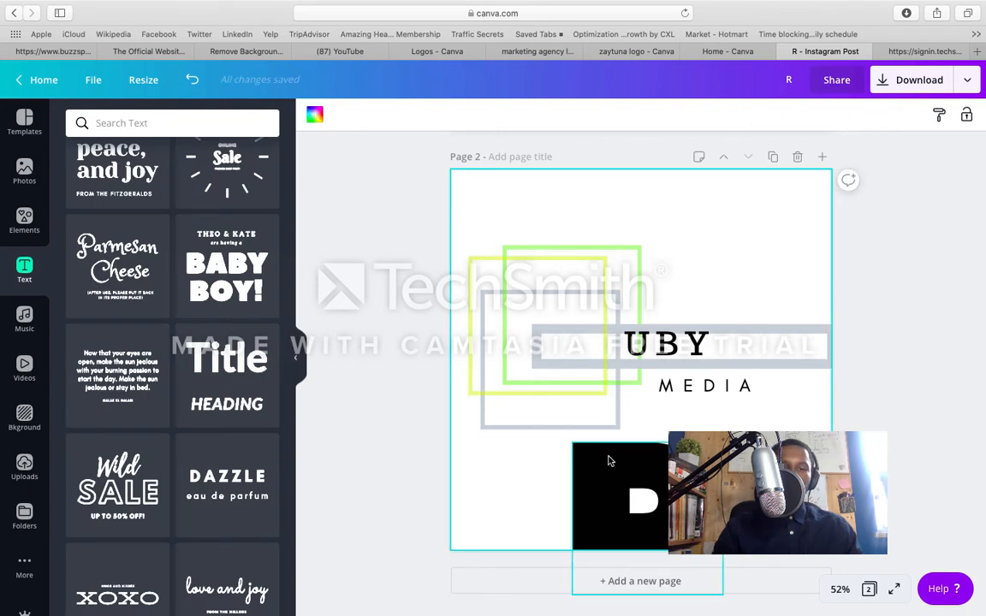
Step: Move the R graphic back over the overlapping squares beside UBY and bring it forward in front of all the outlines
left_click_drag(607, 461, 528, 257)
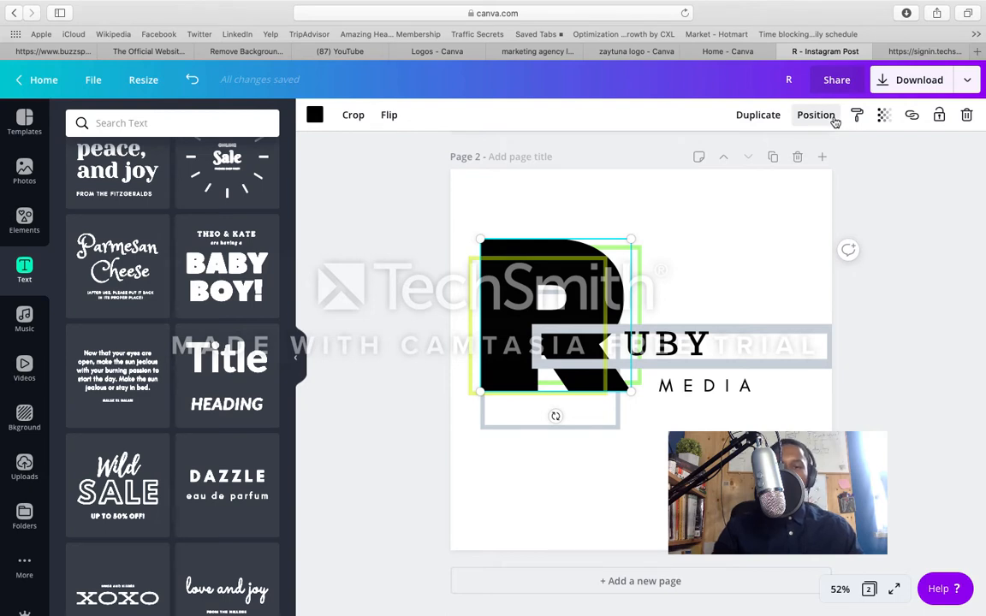
left_click(832, 117)
left_click(655, 156)
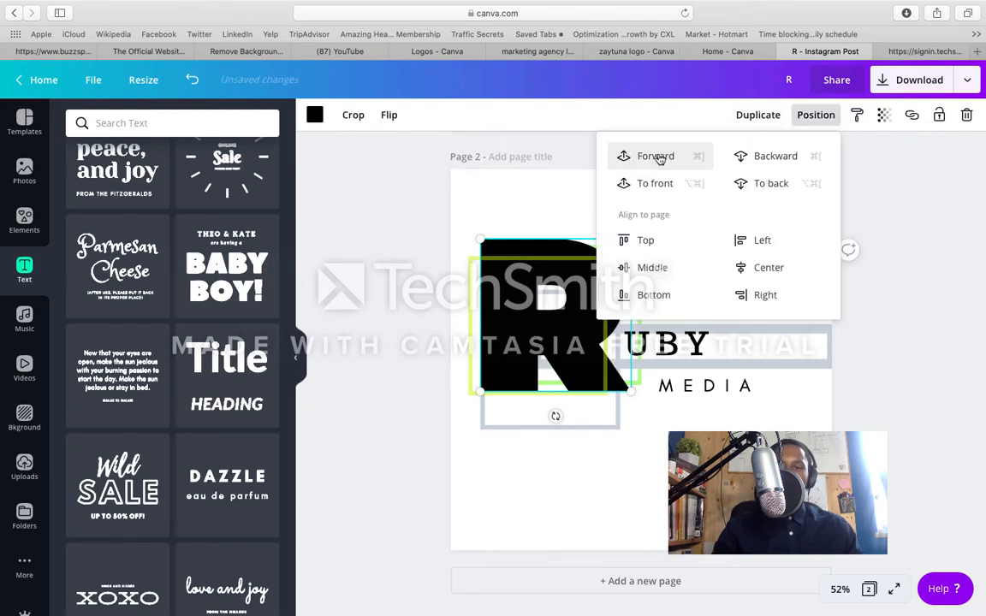
left_click(657, 158)
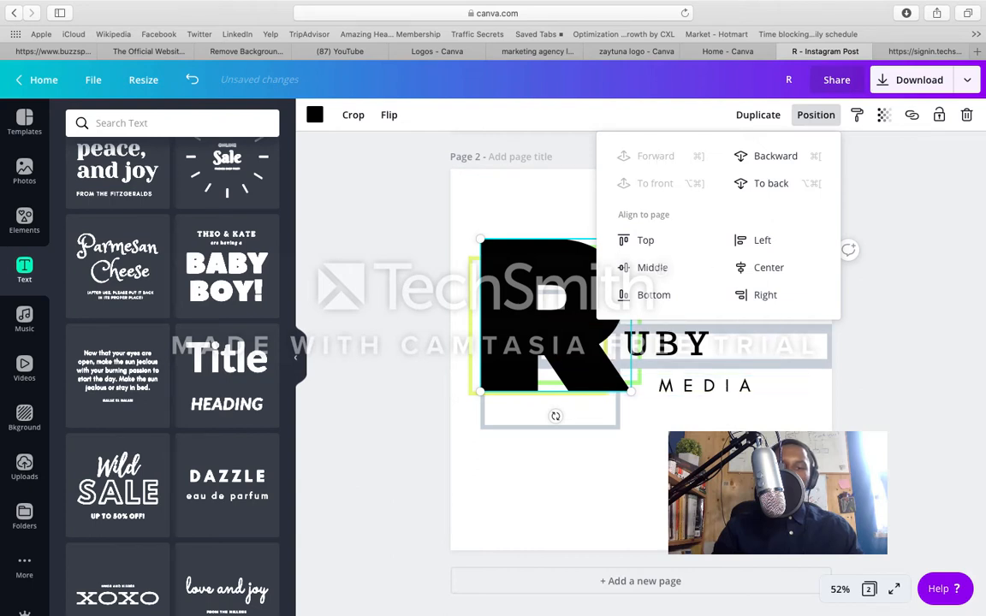
left_click(727, 466)
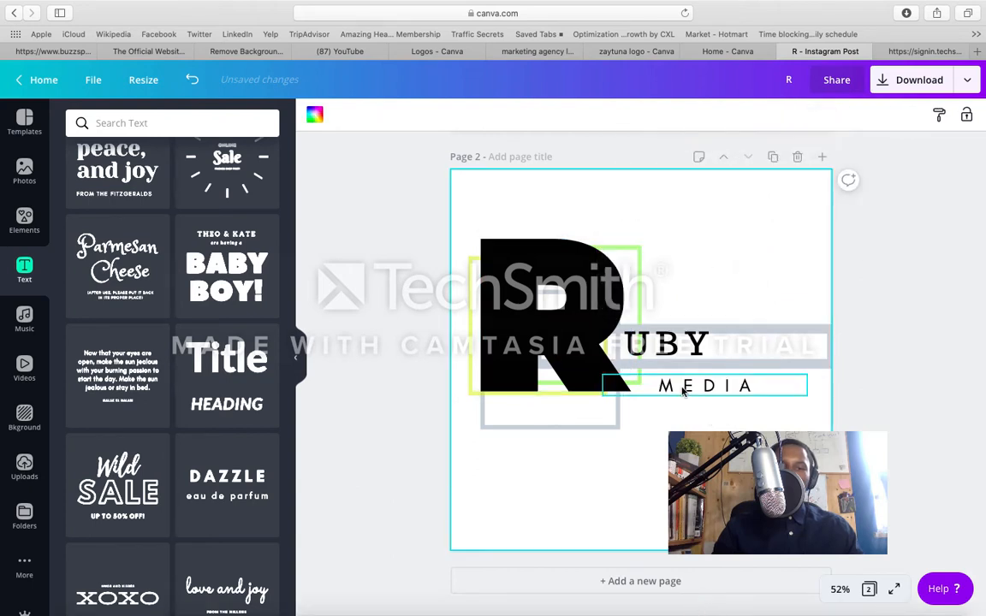
Step: Shorten the grey rectangle outline behind UBY from its outer end so it finishes just past the letters
left_click(802, 330)
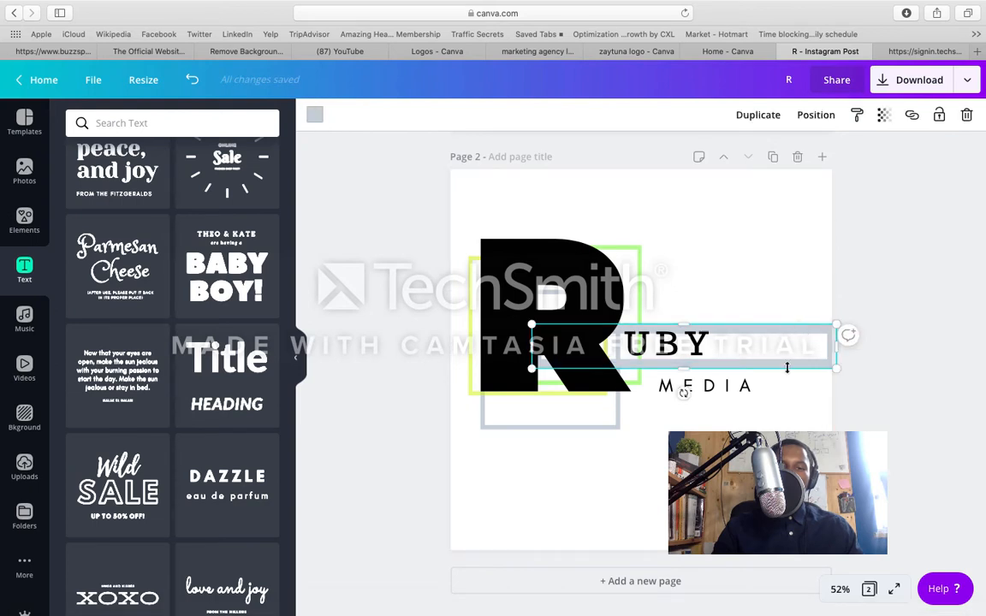
left_click_drag(837, 350, 734, 340)
left_click(728, 313)
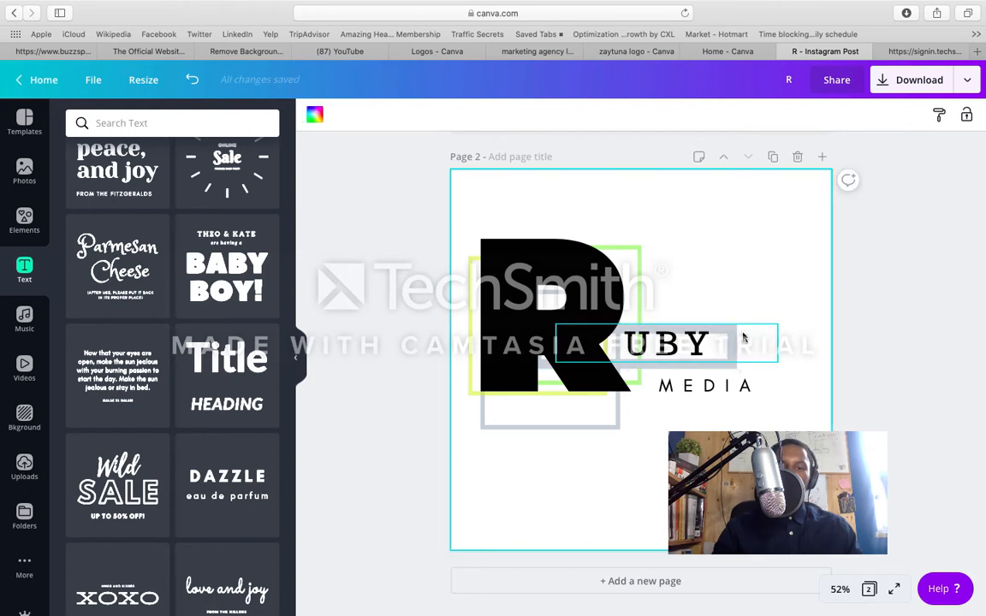
Step: Move the UBY text slightly left and down, centring it vertically within the grey rectangle outline
left_click(743, 336)
left_click_drag(743, 335, 738, 336)
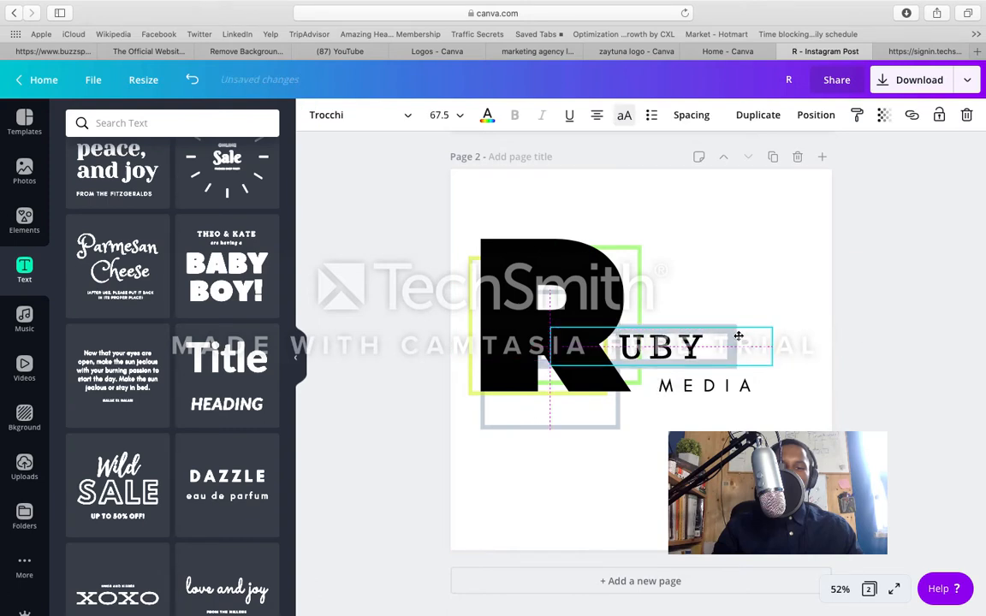
left_click(748, 282)
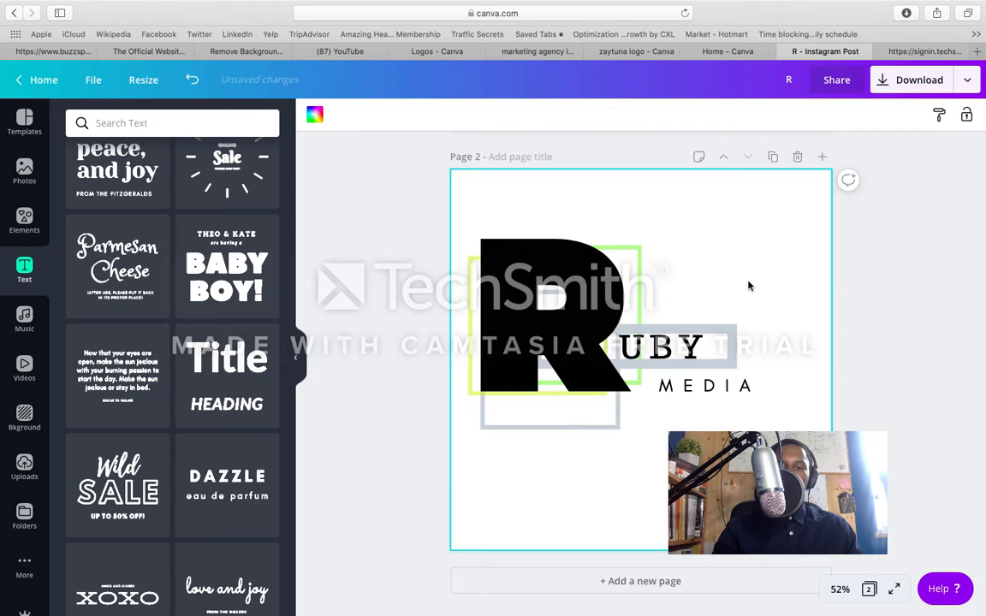
left_click(731, 333)
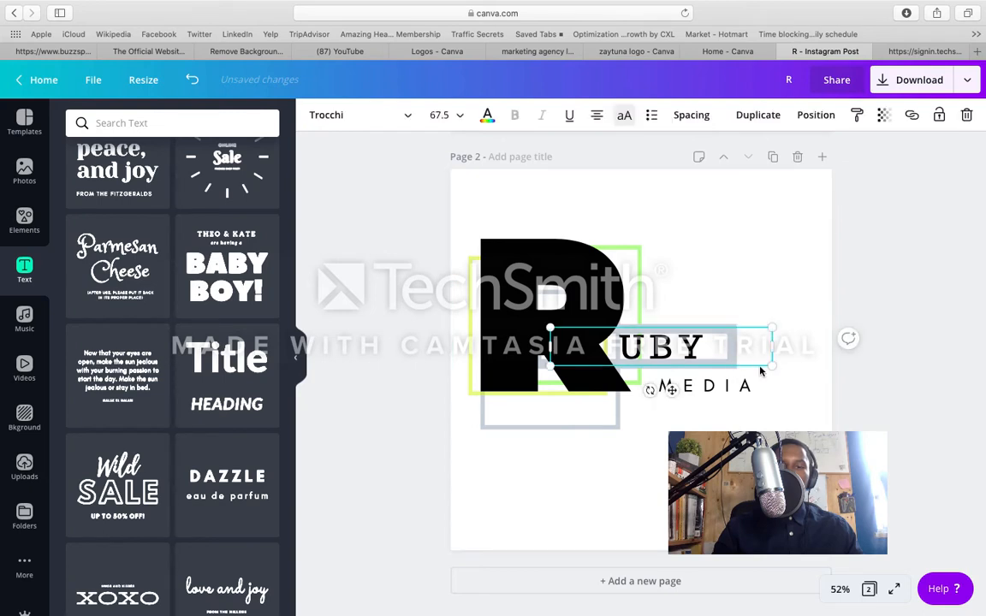
left_click(759, 312)
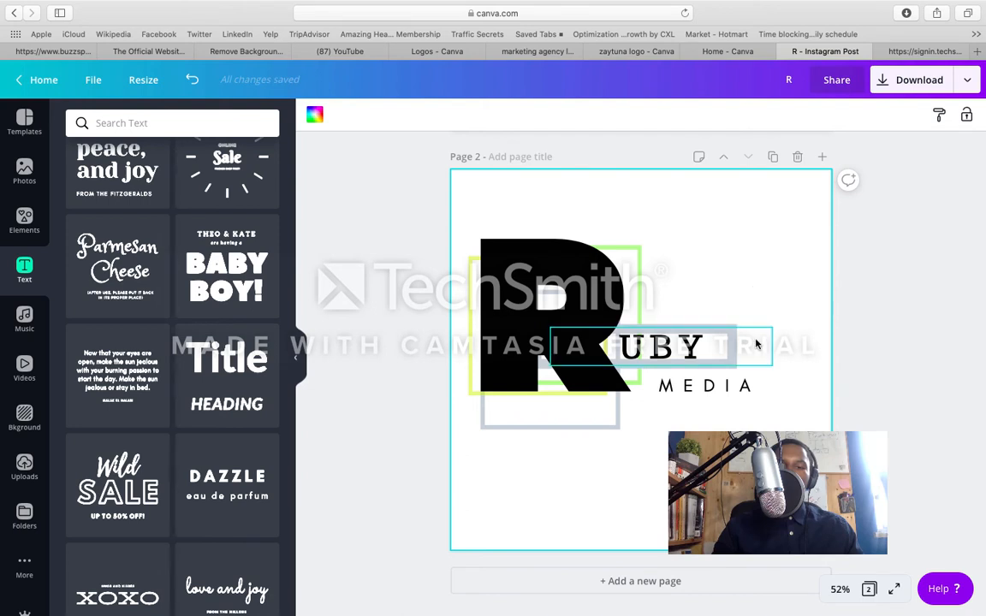
Step: Shift the MEDIA text left to line up with the grey rectangle's end, and move UBY slightly right
mouse_move(734, 391)
left_mouse_down()
mouse_move(724, 390)
mouse_move(742, 347)
mouse_move(737, 387)
left_mouse_up()
left_click(733, 354)
left_click(734, 387)
left_click(743, 317)
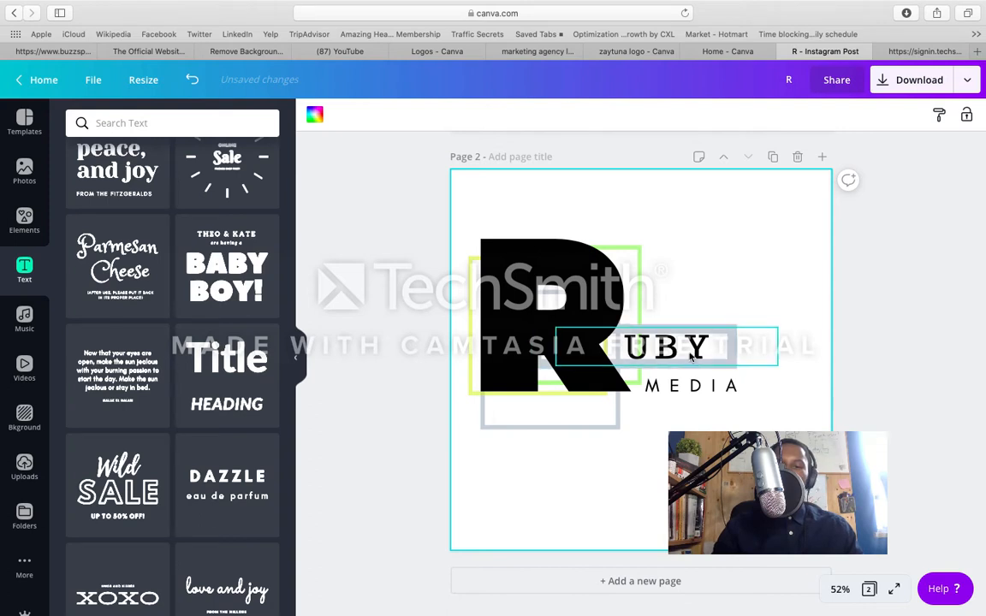
Step: Move the grey square outline behind the R slightly up, closer to the letter's base
left_click(615, 425)
left_click_drag(614, 426, 615, 414)
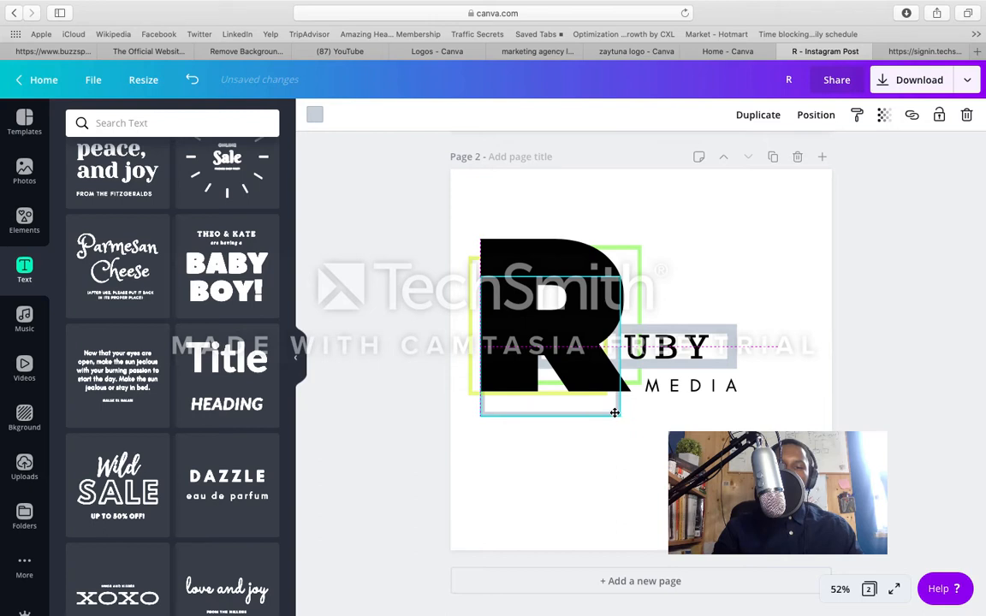
left_click_drag(615, 412, 615, 416)
left_click(754, 288)
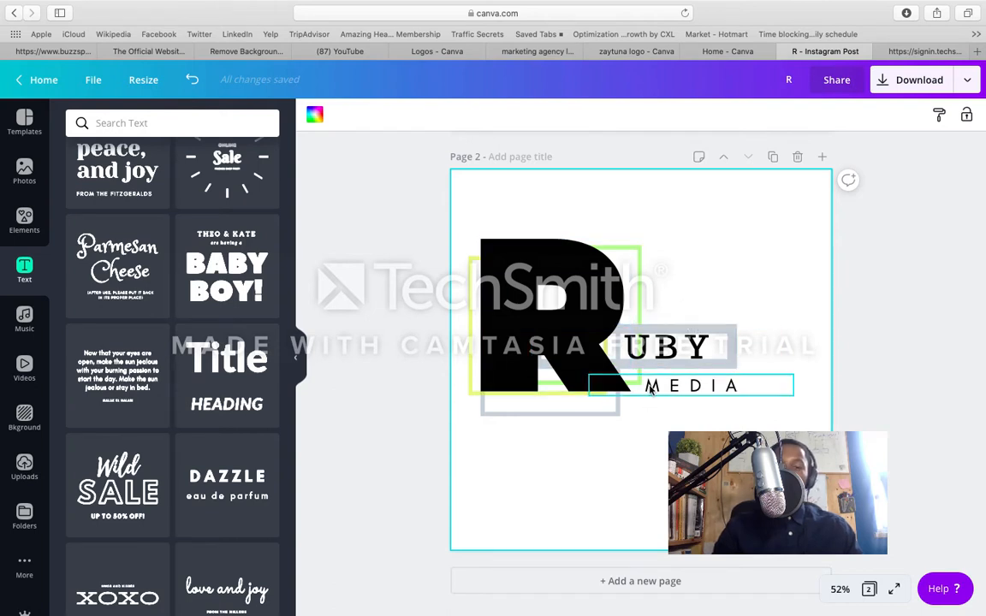
Step: Scale the UBY text down to size 62.1 and raise it slightly within the grey rectangle outline
mouse_move(804, 5)
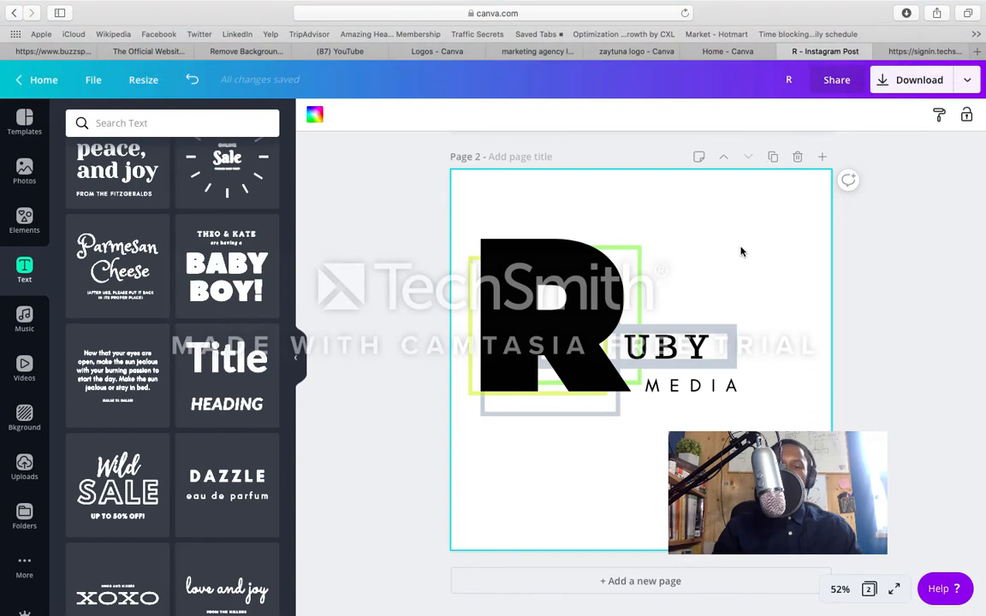
left_click(694, 334)
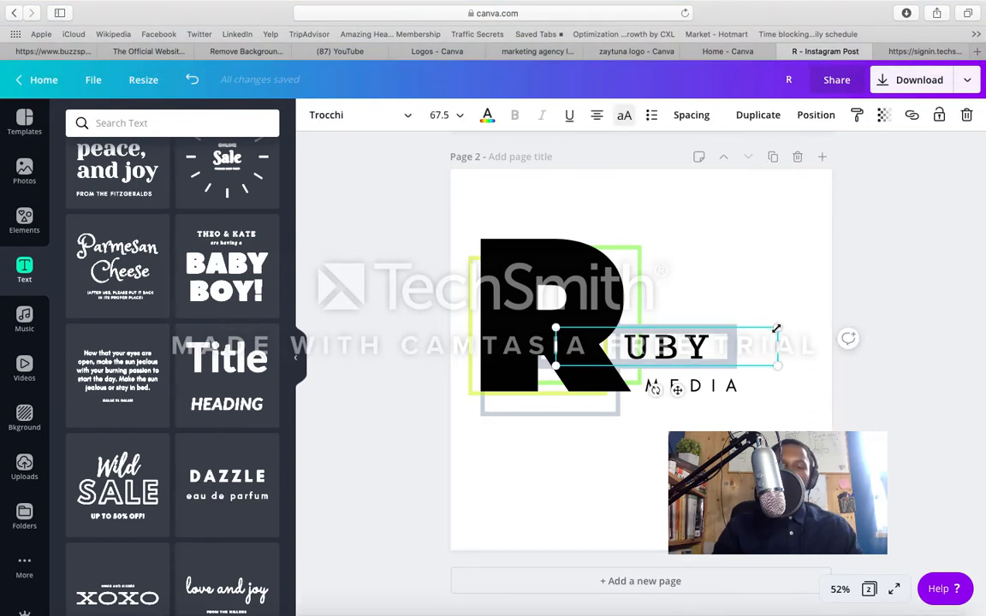
left_click_drag(776, 328, 757, 340)
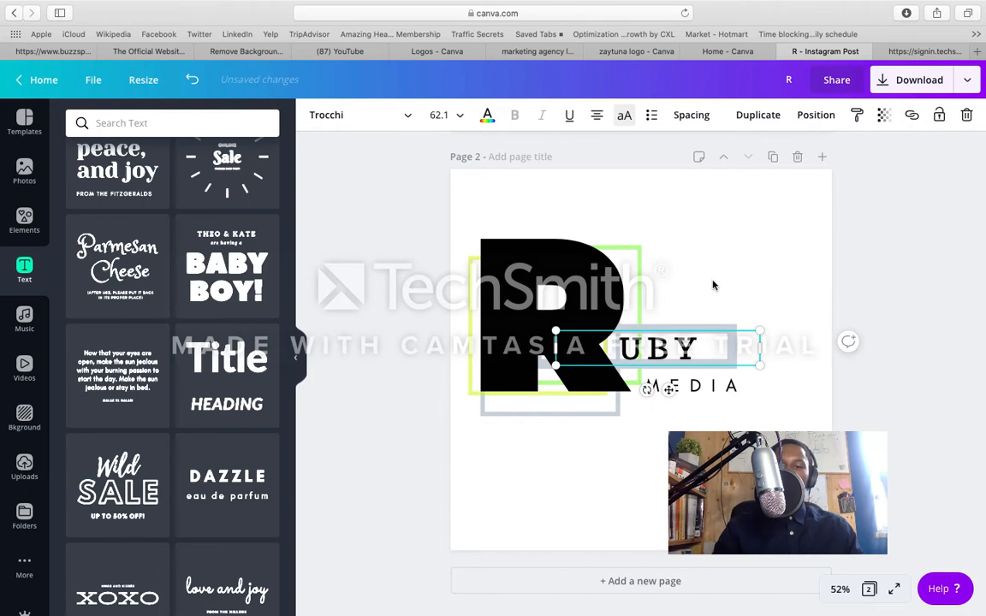
left_click(700, 300)
left_click(676, 347)
left_click_drag(678, 345, 679, 343)
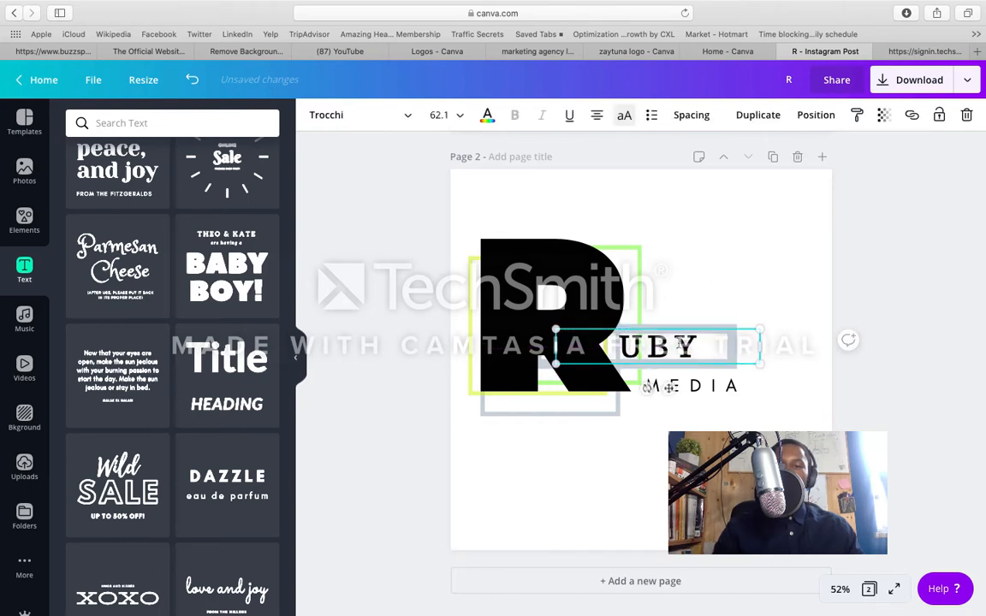
left_click(764, 272)
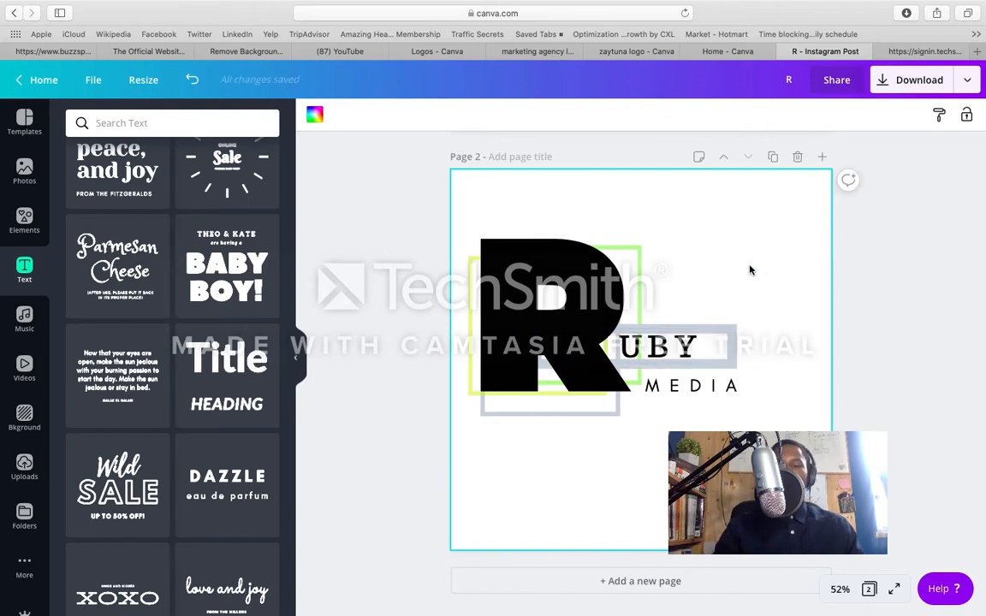
Step: Compare the logo with the page 1 version and duplicate page 2 as a third page
scroll(676, 299, "up", 5)
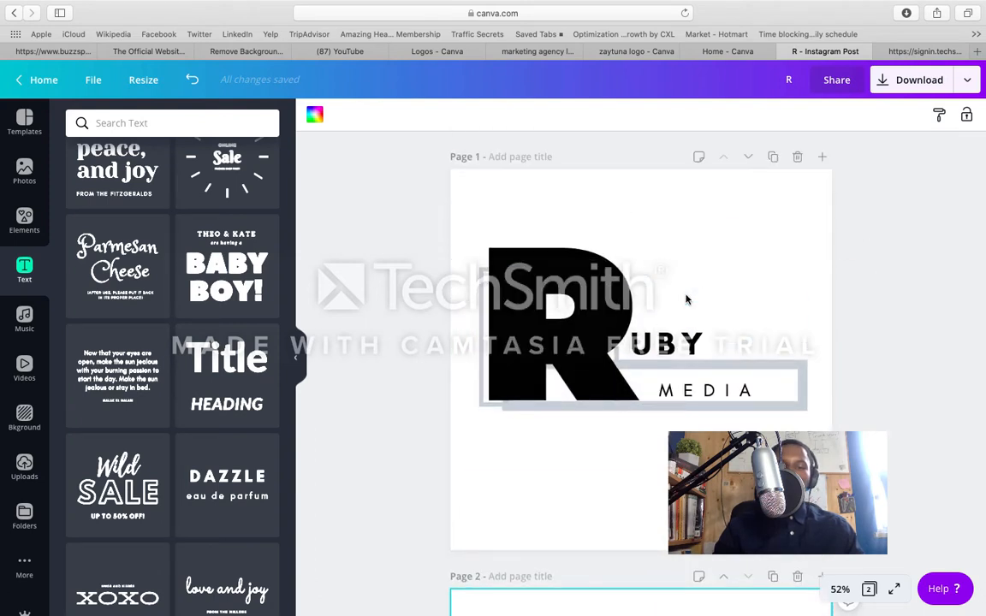
scroll(686, 300, "down", 4)
scroll(686, 300, "down", 5)
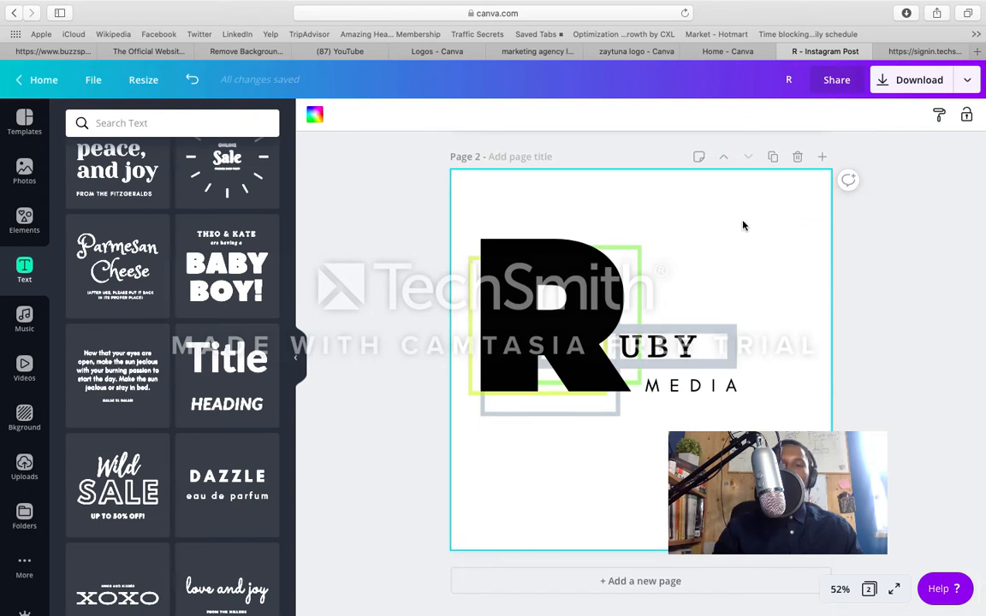
left_click(772, 159)
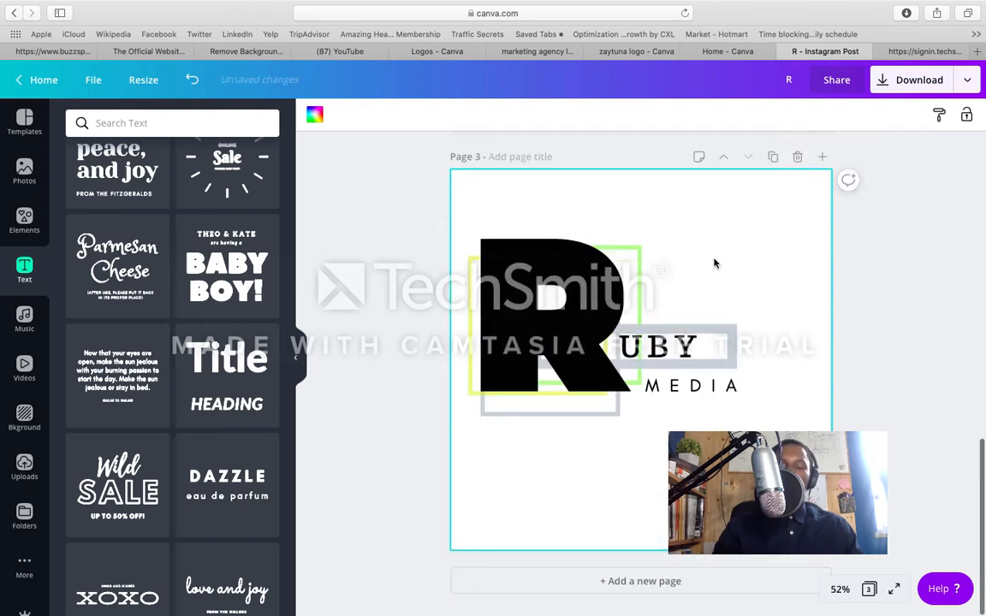
scroll(696, 302, "up", 7)
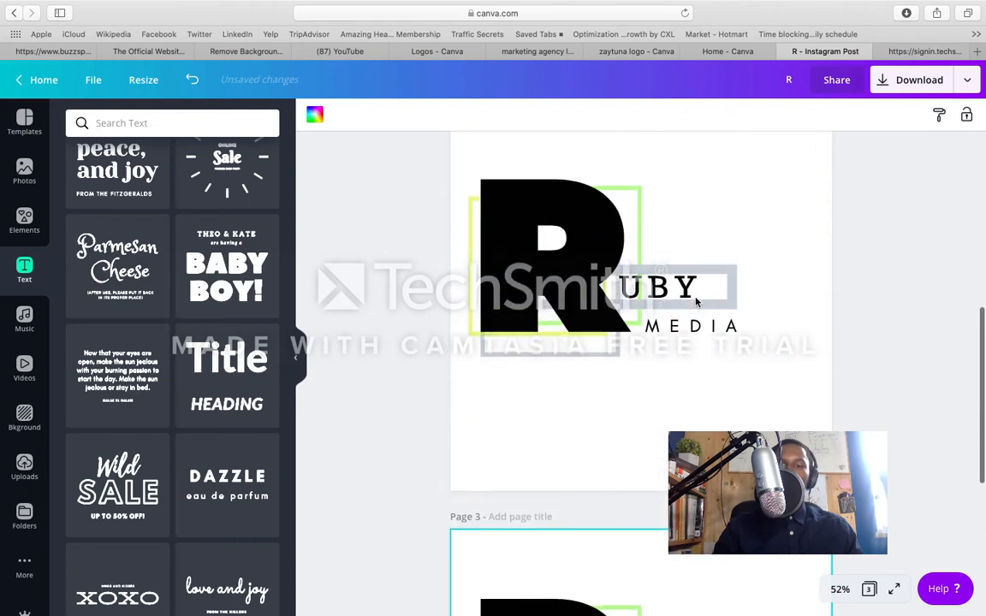
scroll(696, 301, "down", 2)
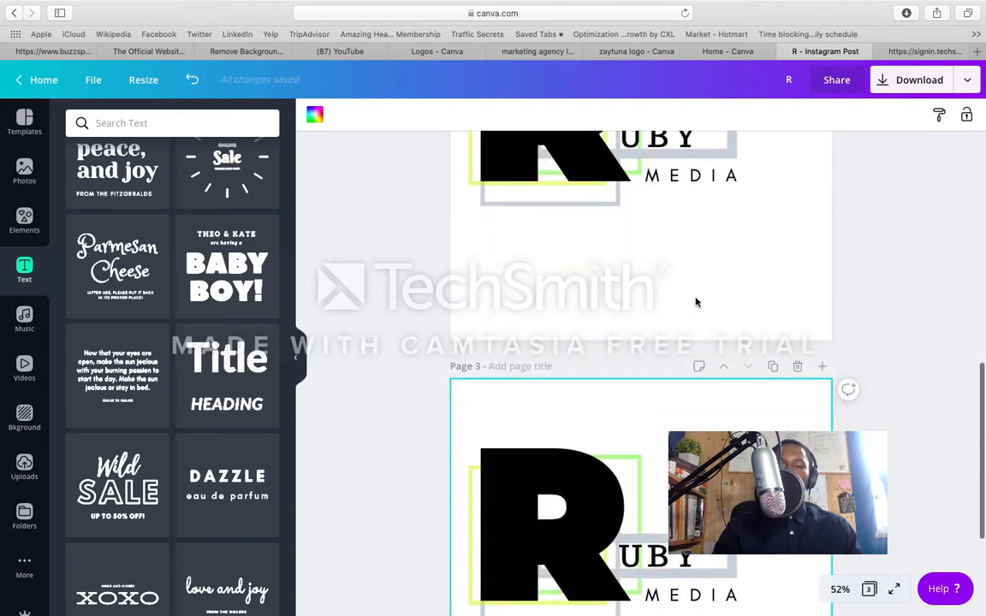
scroll(695, 301, "up", 2)
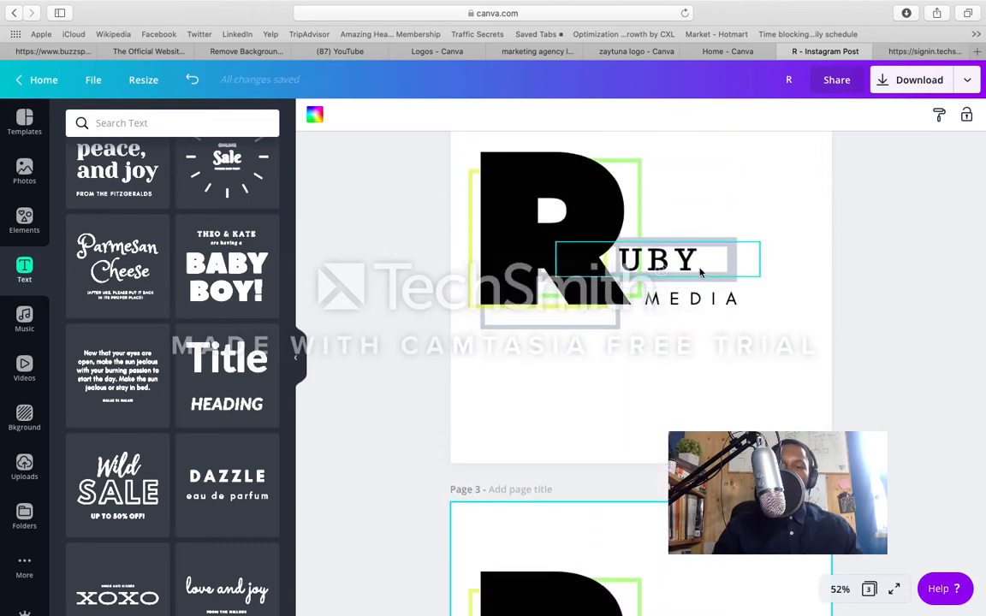
scroll(707, 265, "down", 7)
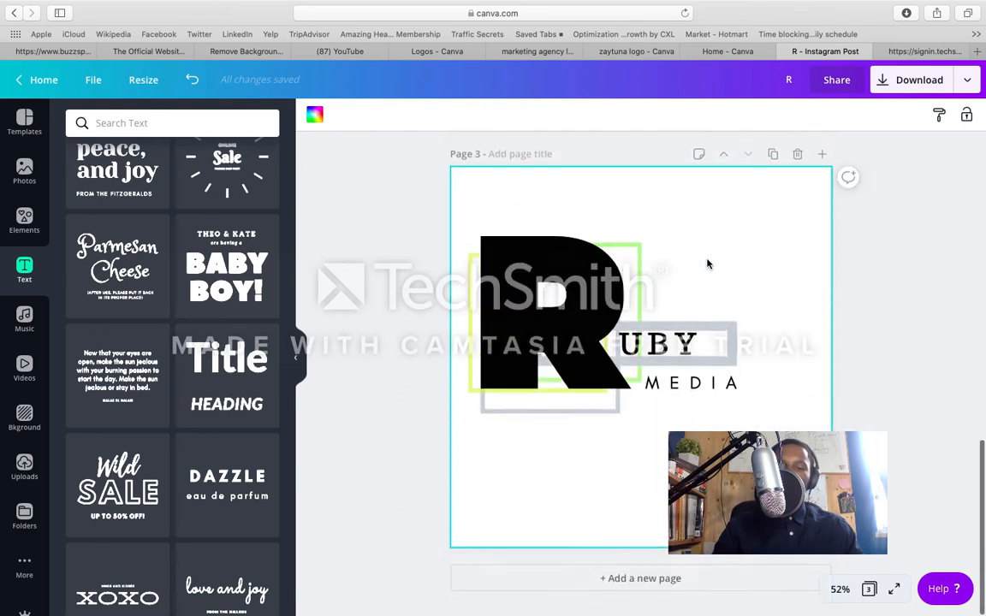
Step: Pull the grey rectangle outline out from behind UBY on page 3 and delete it
left_click(708, 332)
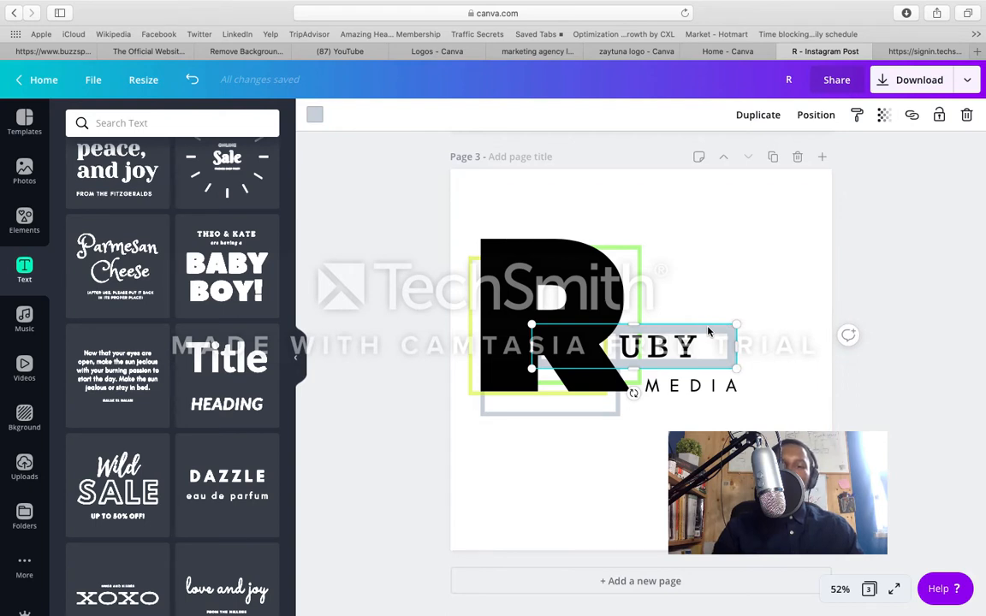
left_click_drag(708, 331, 730, 468)
left_click(732, 307)
left_click(722, 325)
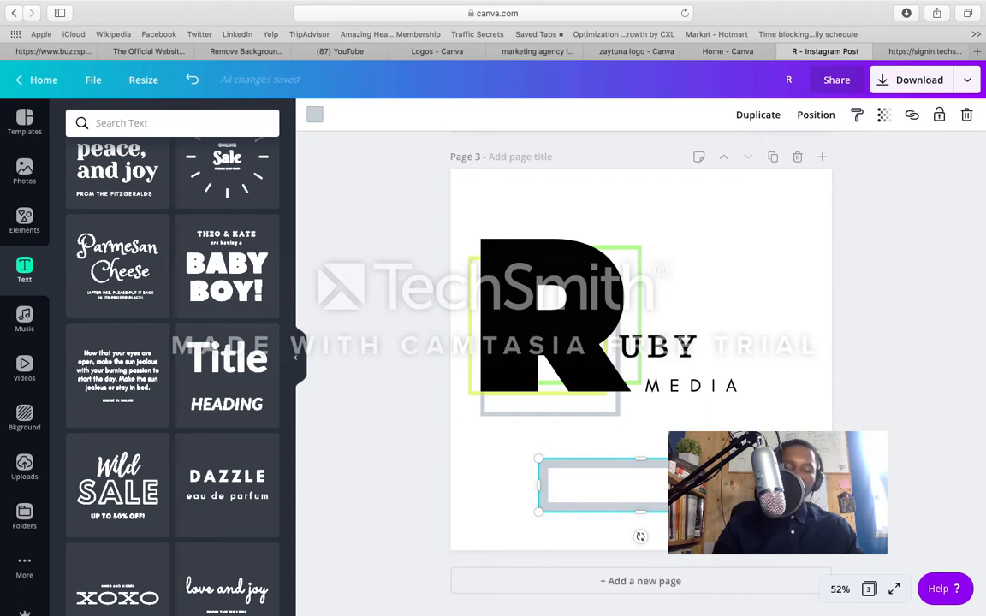
key("Delete")
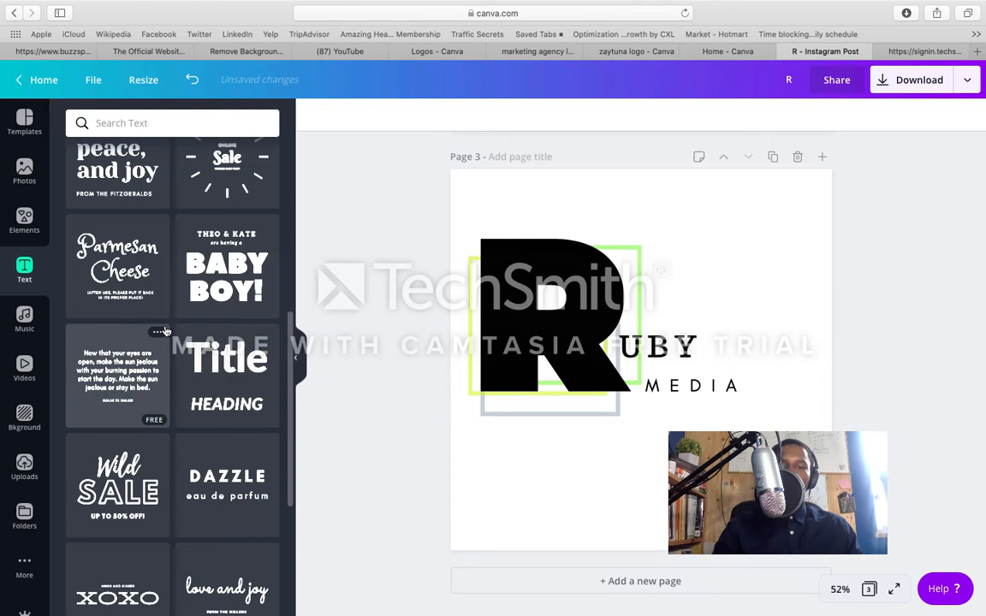
Step: Try dark red on the grey square outline behind the R, and set it back to the document's grey
left_click(502, 416)
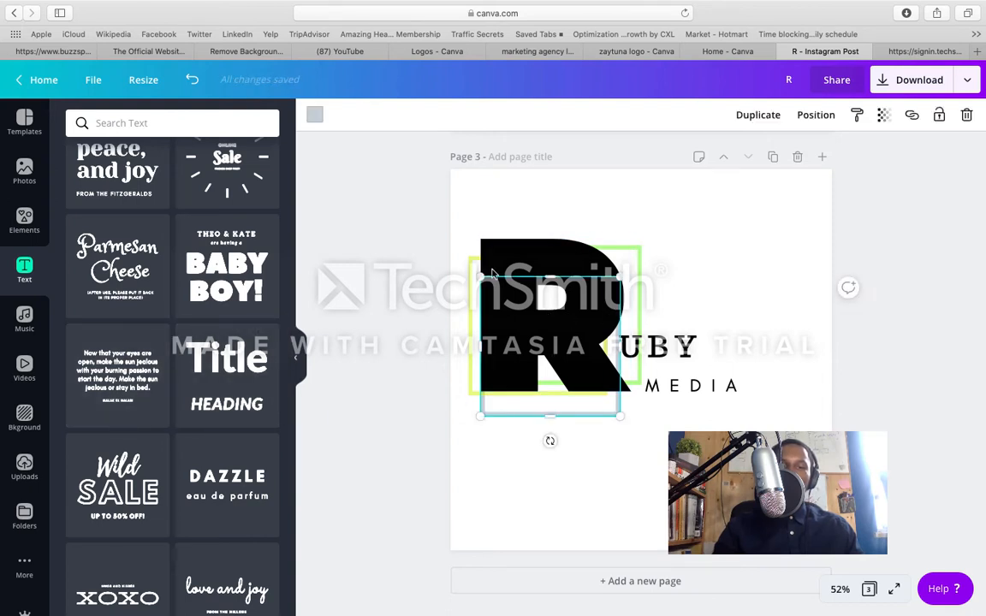
left_click(314, 115)
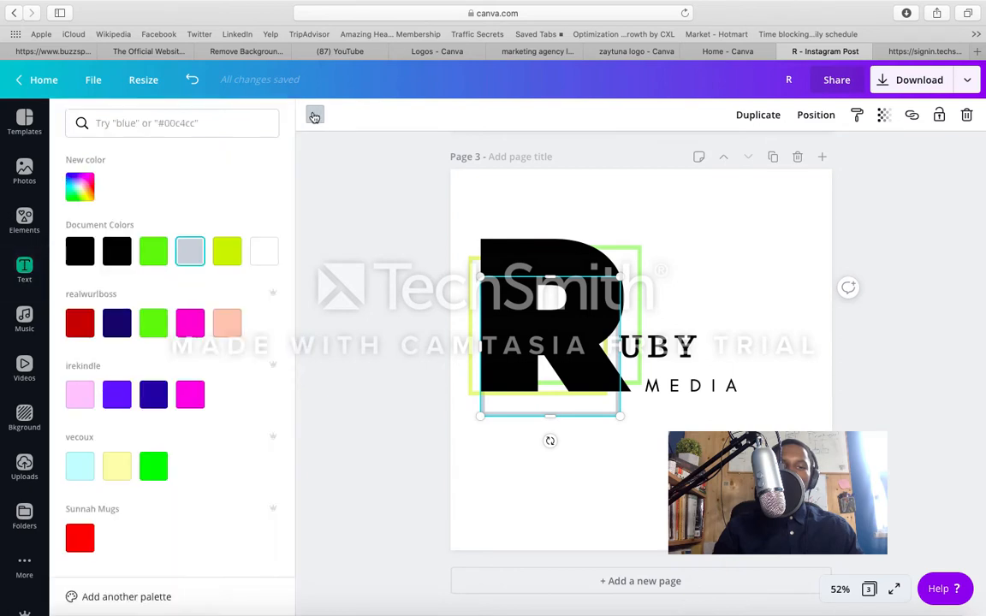
left_click(80, 323)
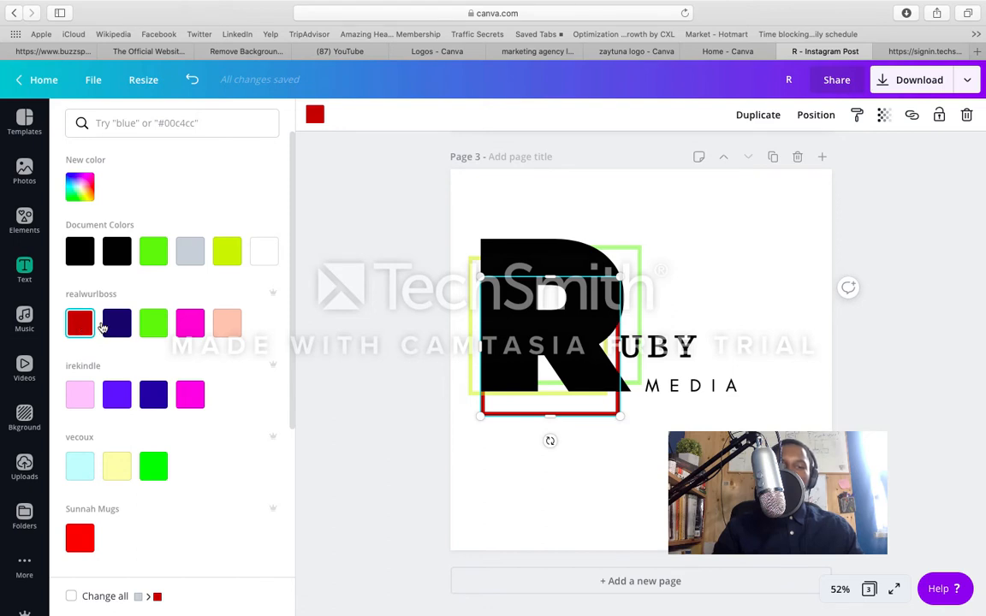
left_click(190, 253)
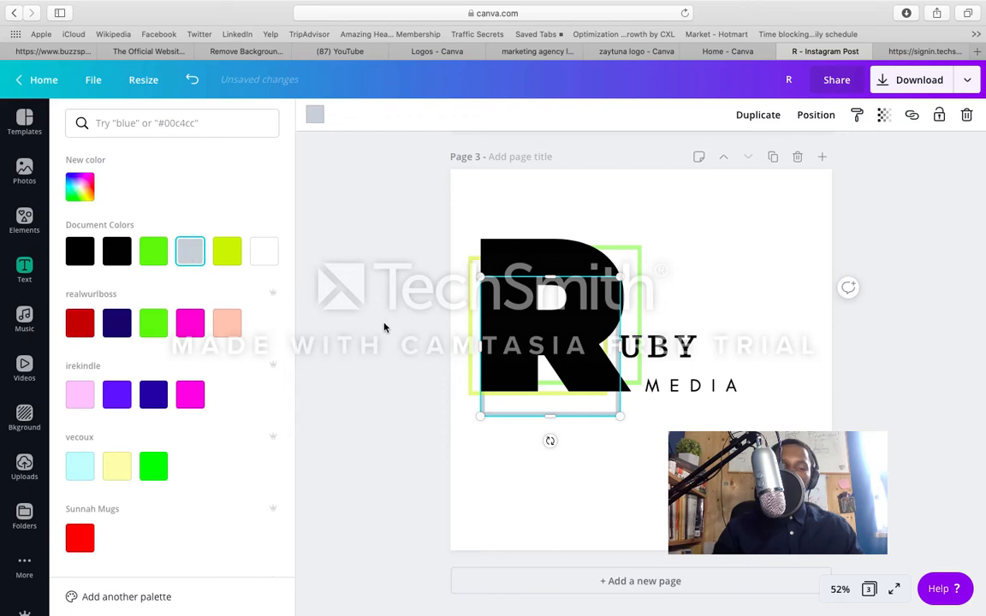
Step: Search the elements for "line" and add the plain solid line to page 3
left_click(32, 238)
left_click(139, 123)
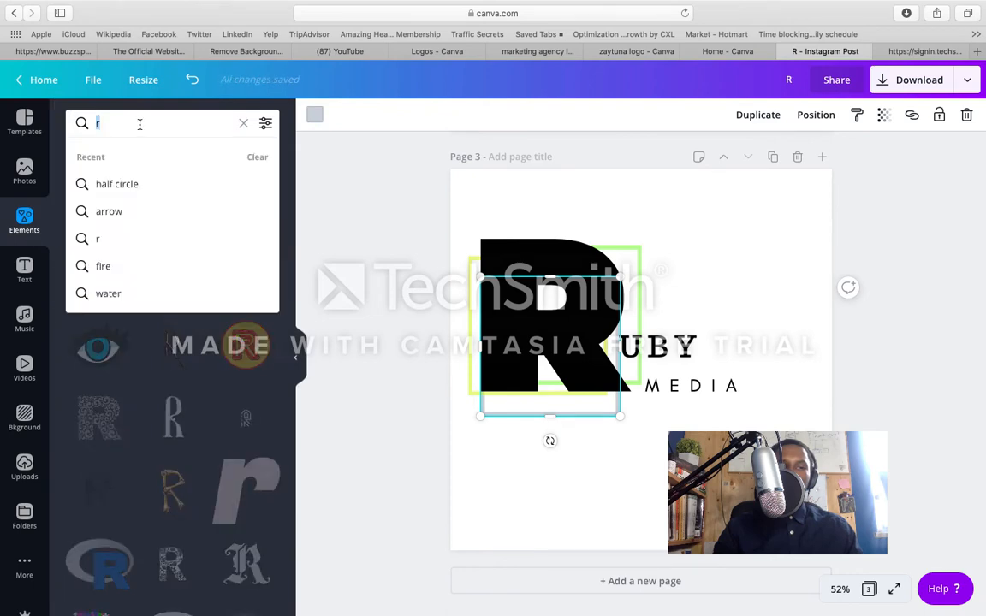
type("KINE")
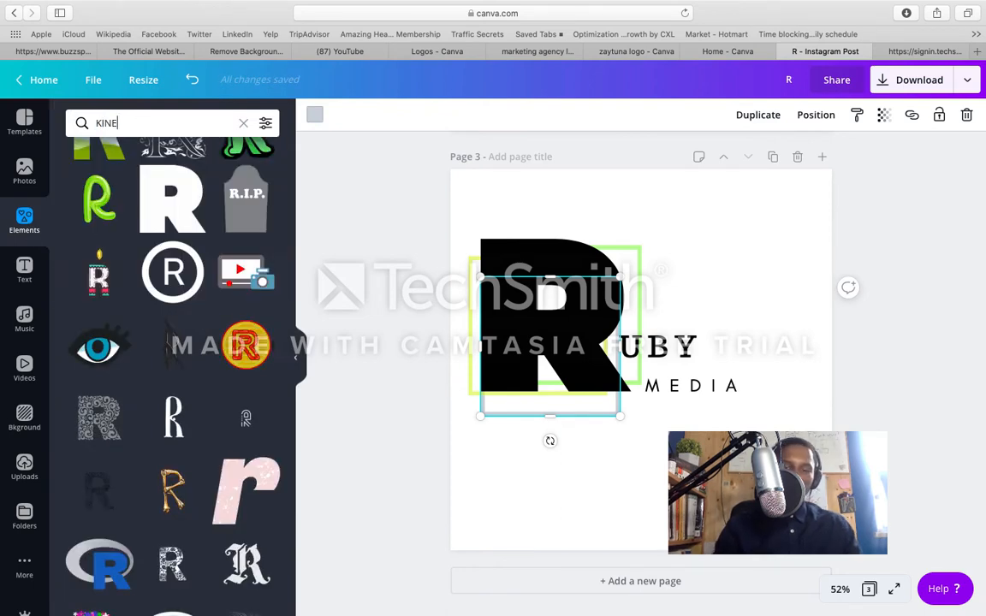
key("BackSpace")
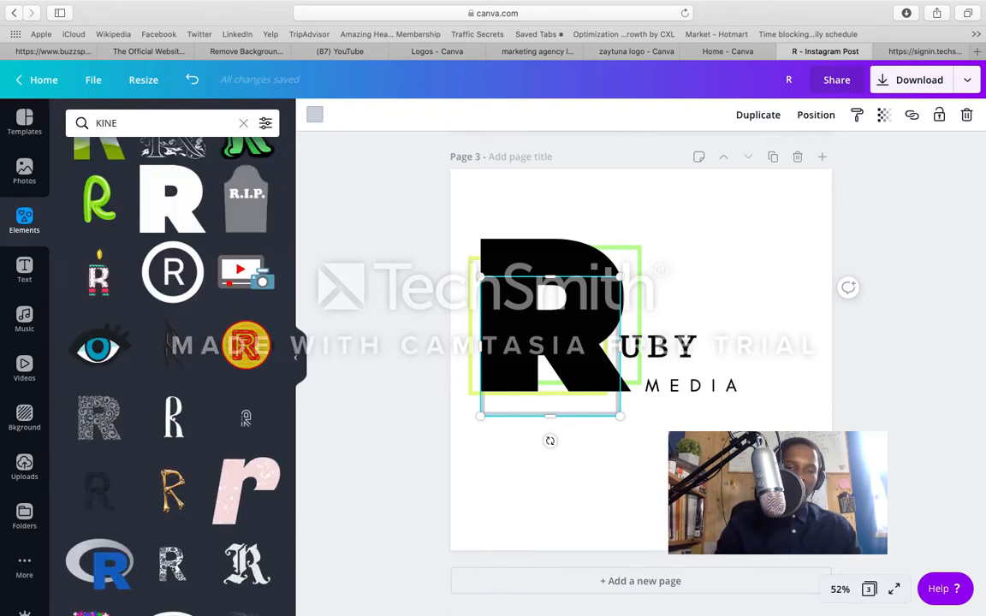
key("BackSpace")
key("BackSpace")
key("BackSpace")
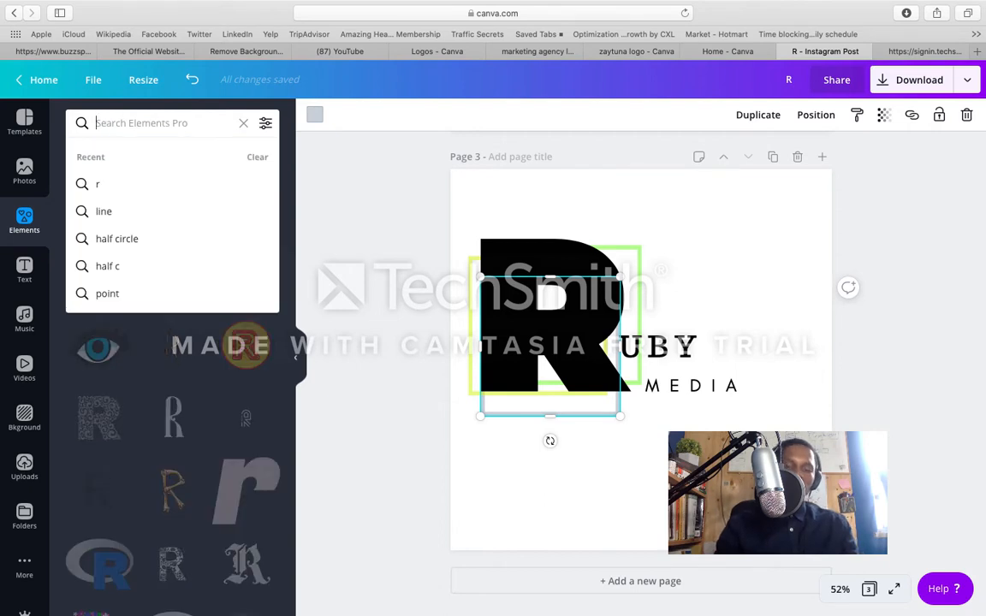
type("line")
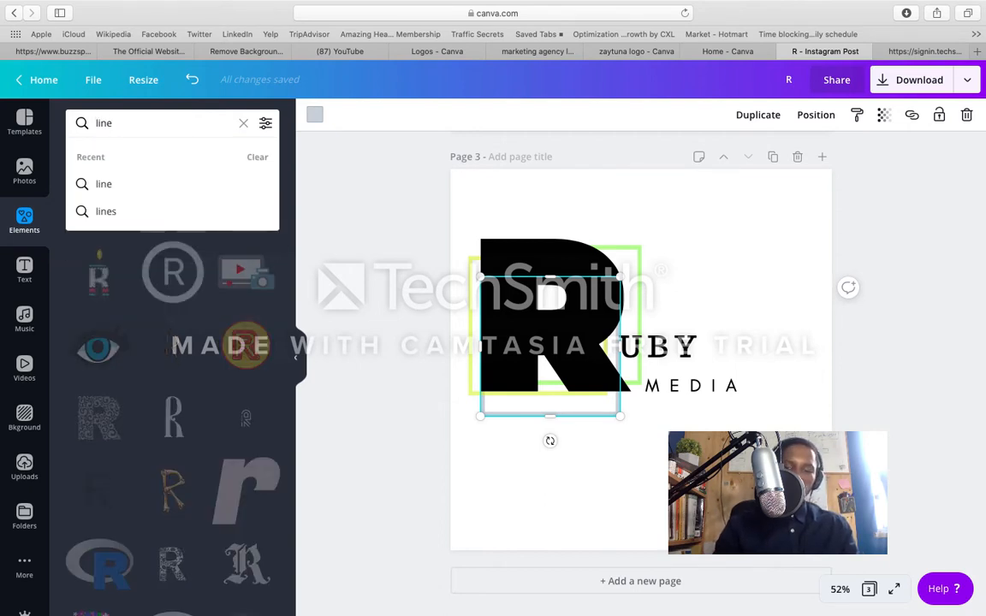
key("Return")
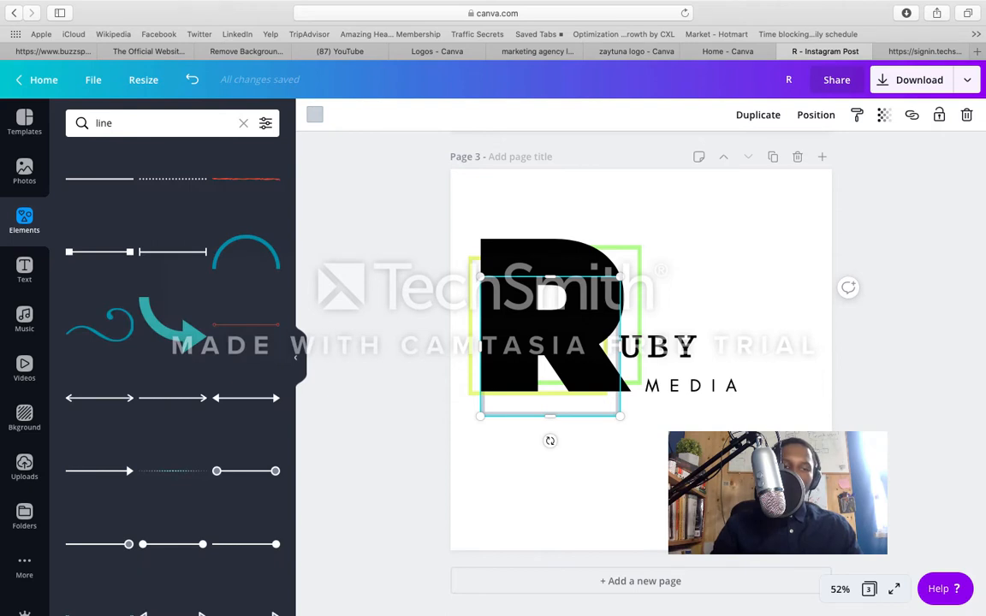
left_click(107, 202)
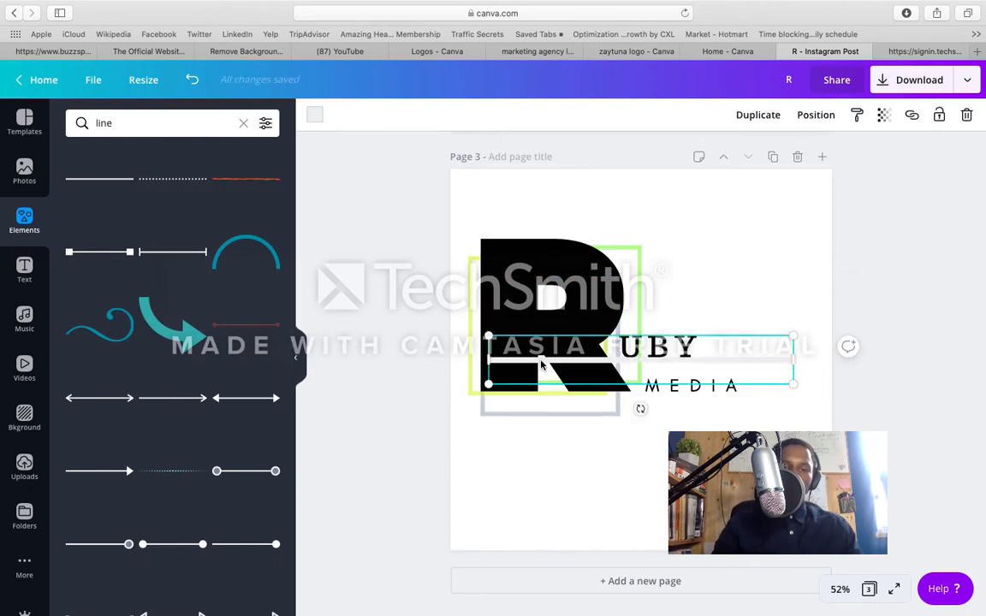
Step: Place the line between UBY and MEDIA and shorten its outer end to about where MEDIA ends
left_click_drag(550, 368, 540, 369)
left_click(655, 353)
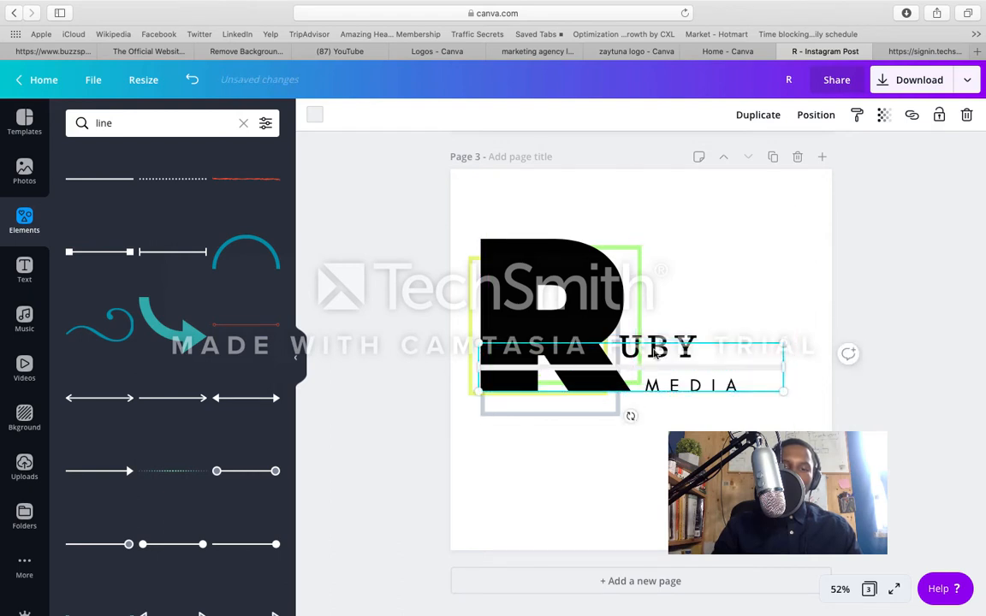
left_click_drag(782, 368, 730, 374)
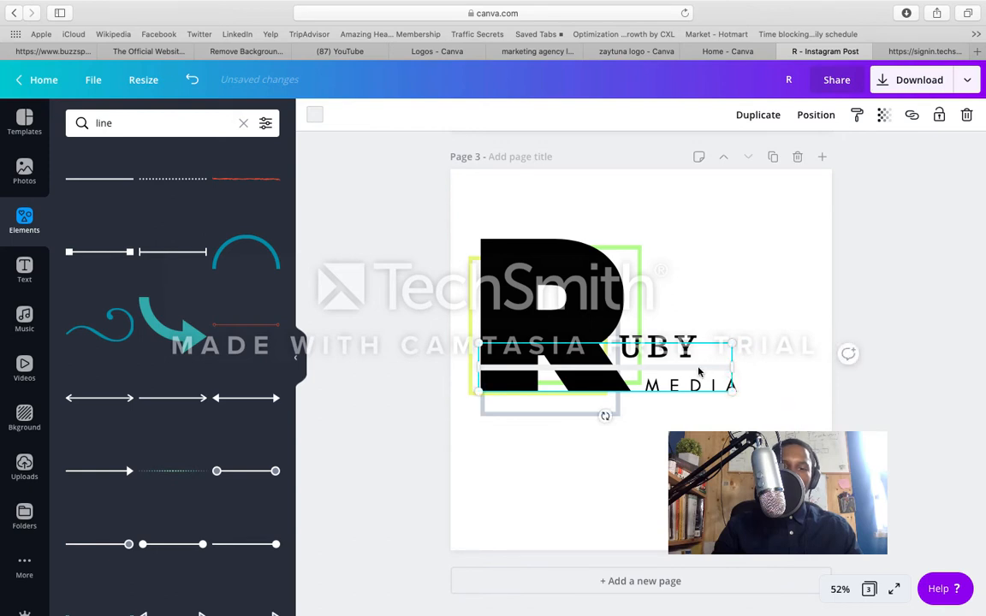
left_click(738, 273)
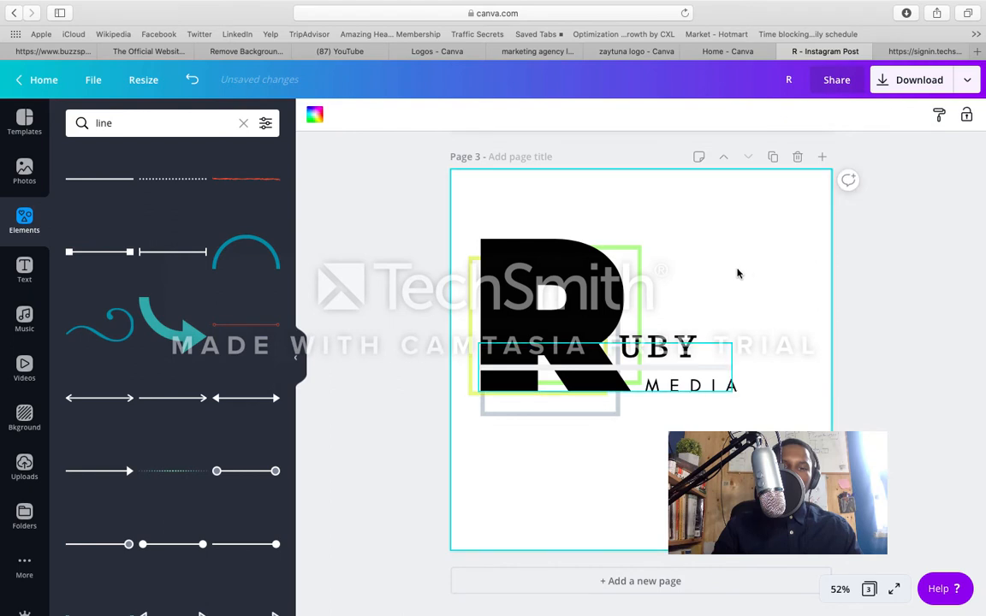
Step: Colour the line dark red from the realwurlboss palette and send it backward behind the R
left_click(687, 366)
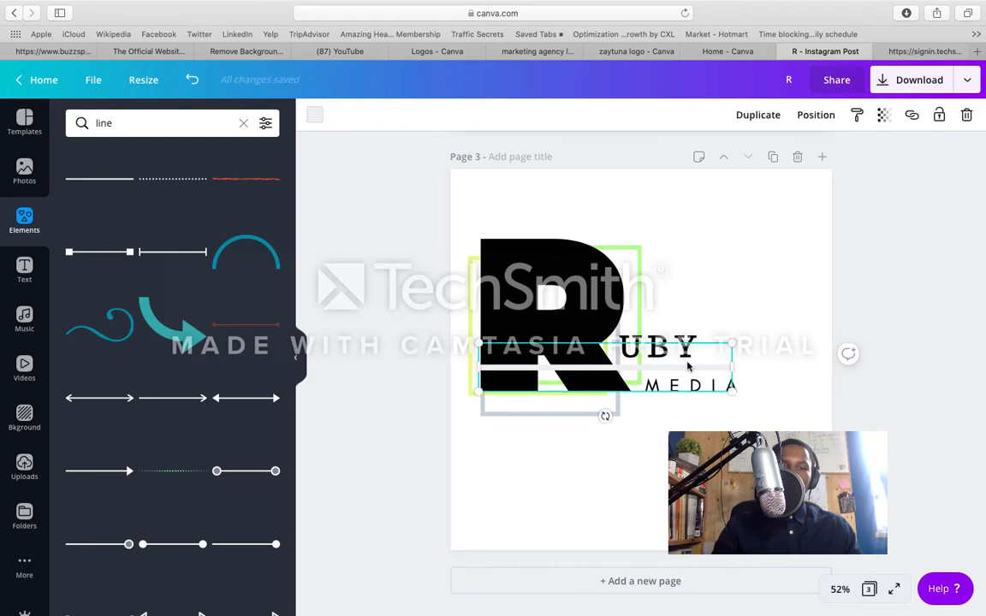
left_click(316, 117)
left_click(122, 258)
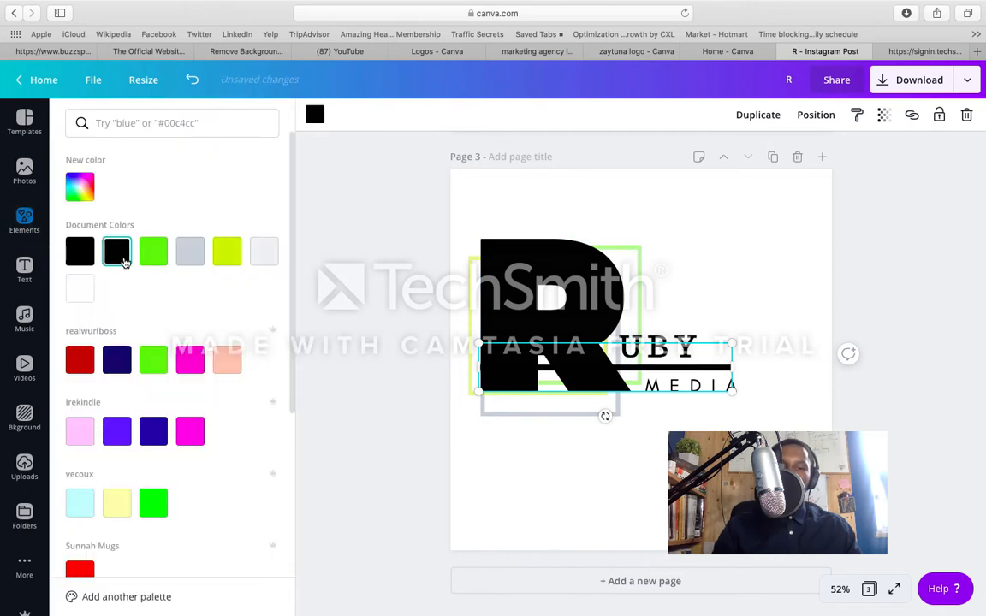
left_click(81, 362)
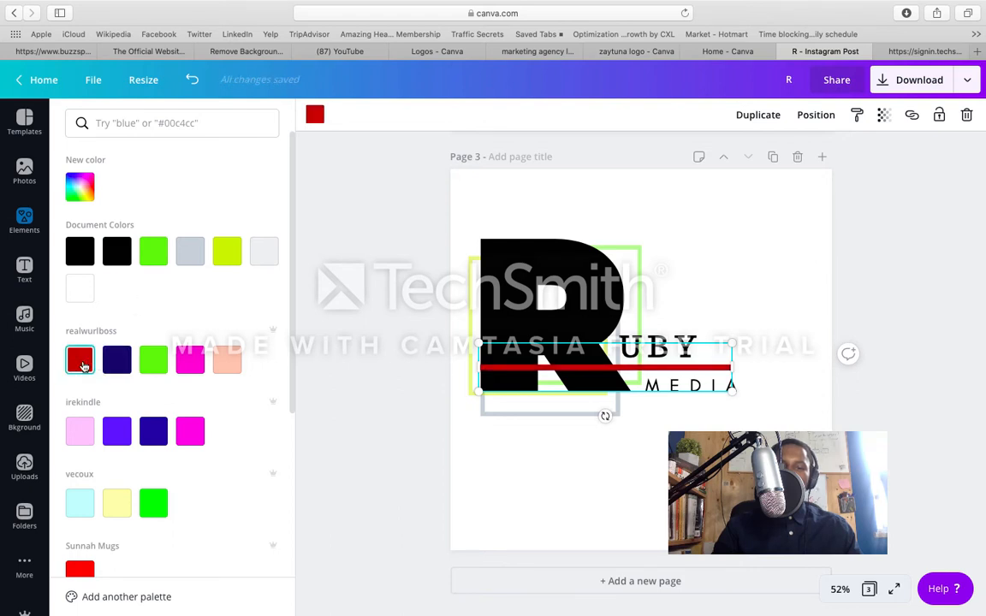
left_click(812, 117)
left_click(753, 159)
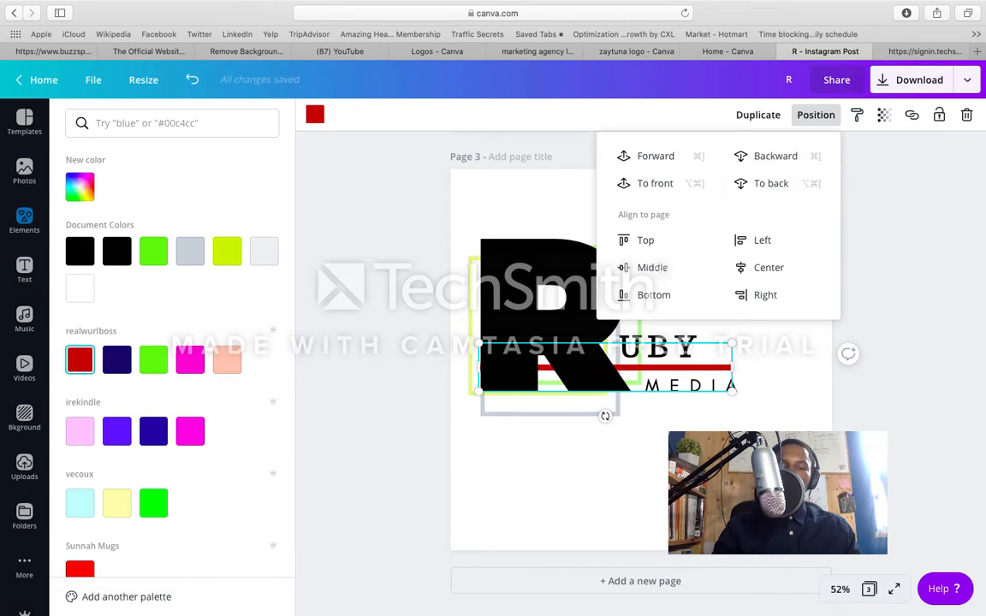
left_click(755, 453)
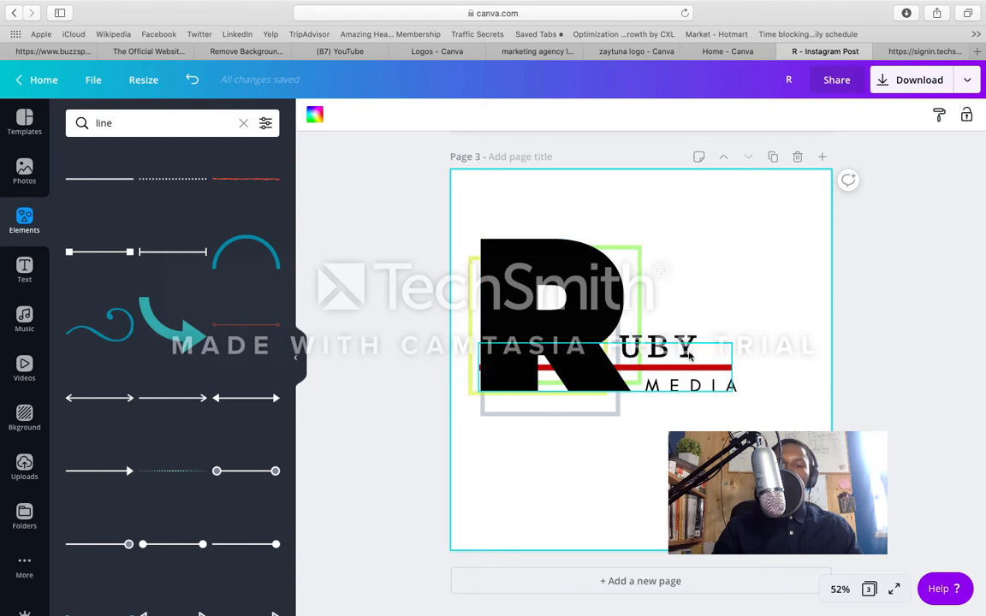
Step: Trim the red line's start to hide behind the R's leg and extend its other end to the end of MEDIA
left_click(599, 368)
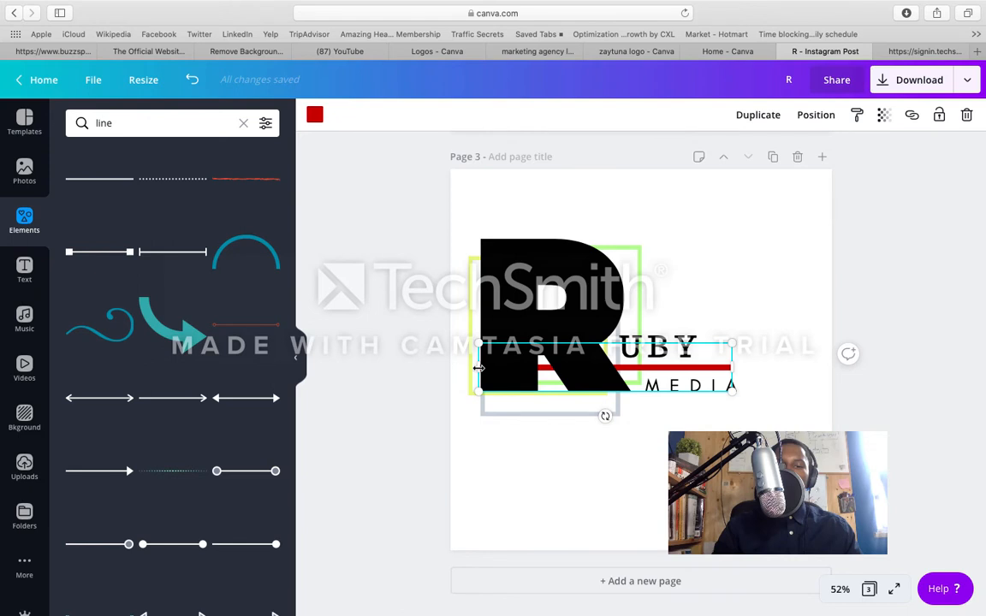
left_click_drag(478, 368, 559, 362)
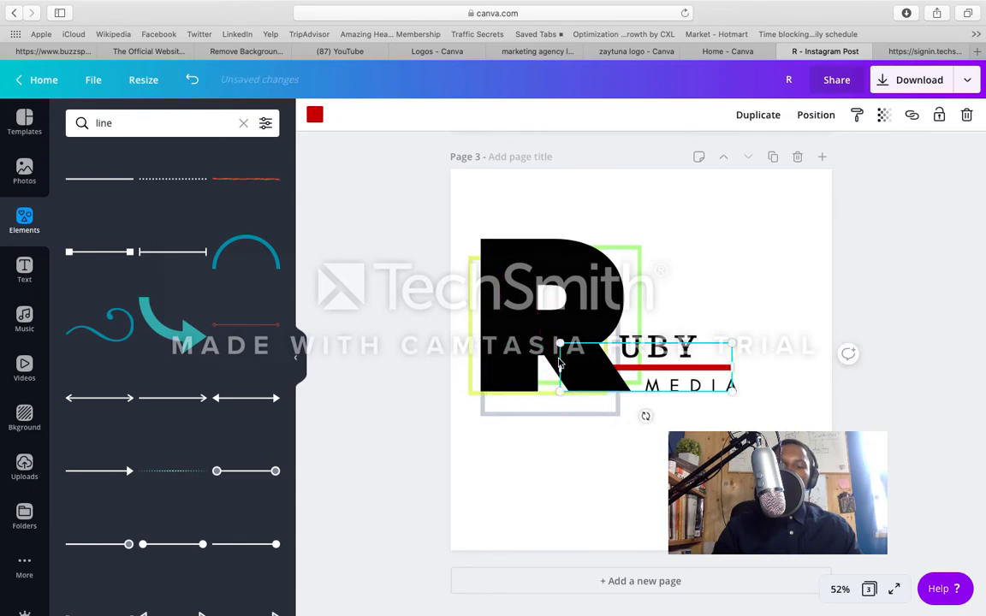
left_click(545, 434)
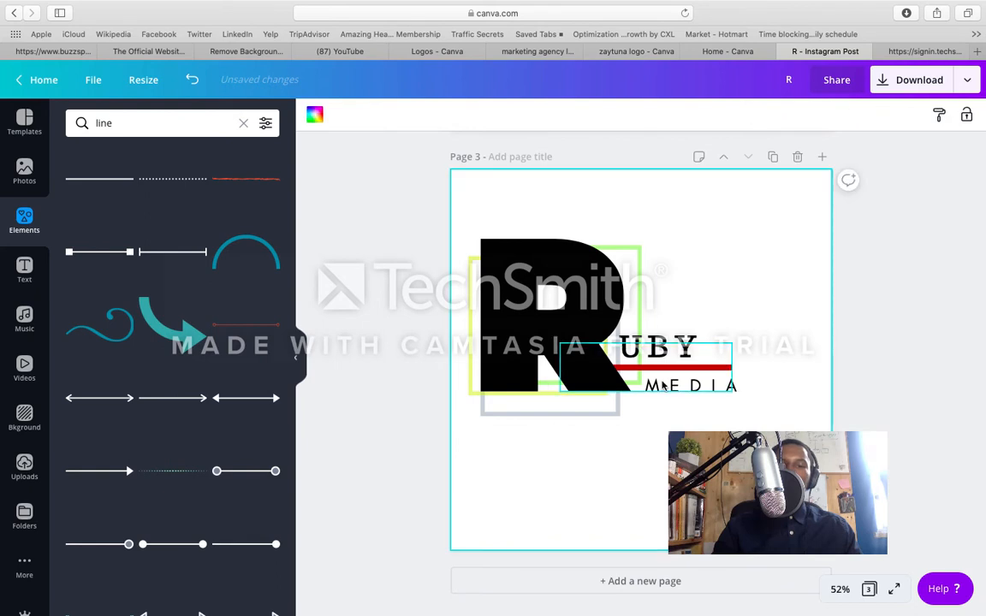
left_click(719, 370)
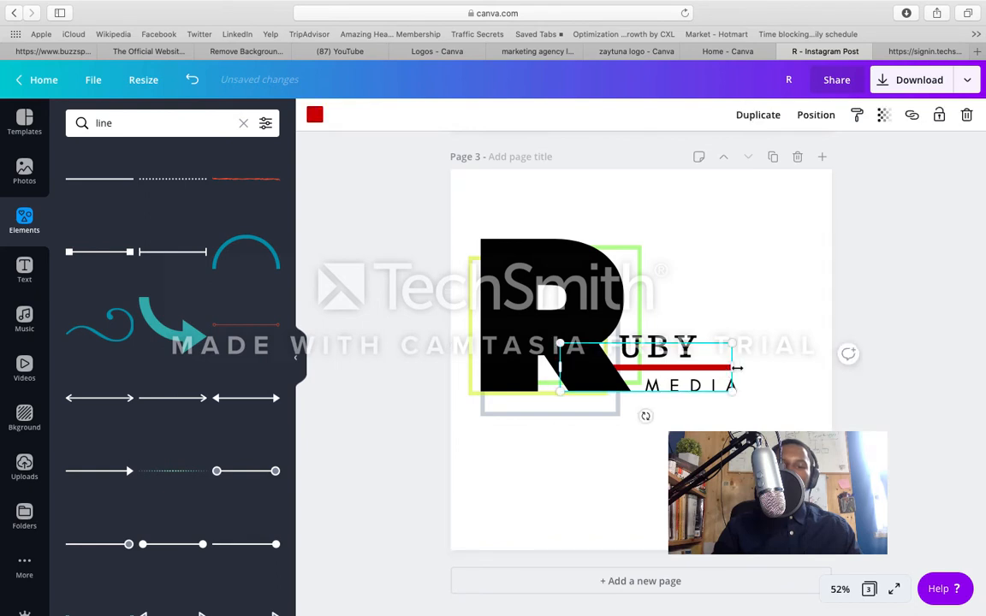
left_click_drag(740, 368, 741, 369)
left_click(756, 301)
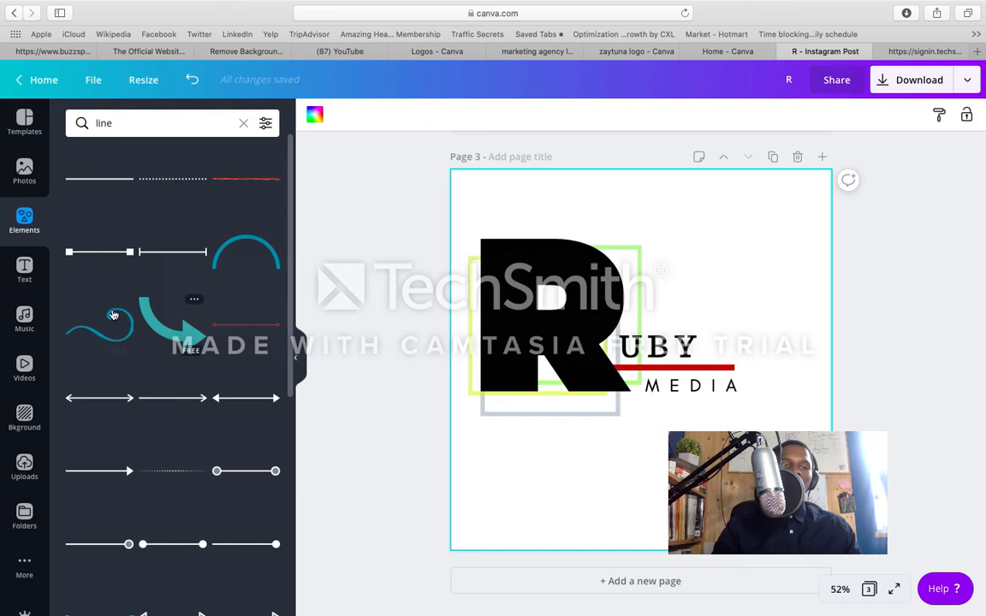
Step: Show all recently used elements and duplicate page 3 as a fourth page
left_click(245, 124)
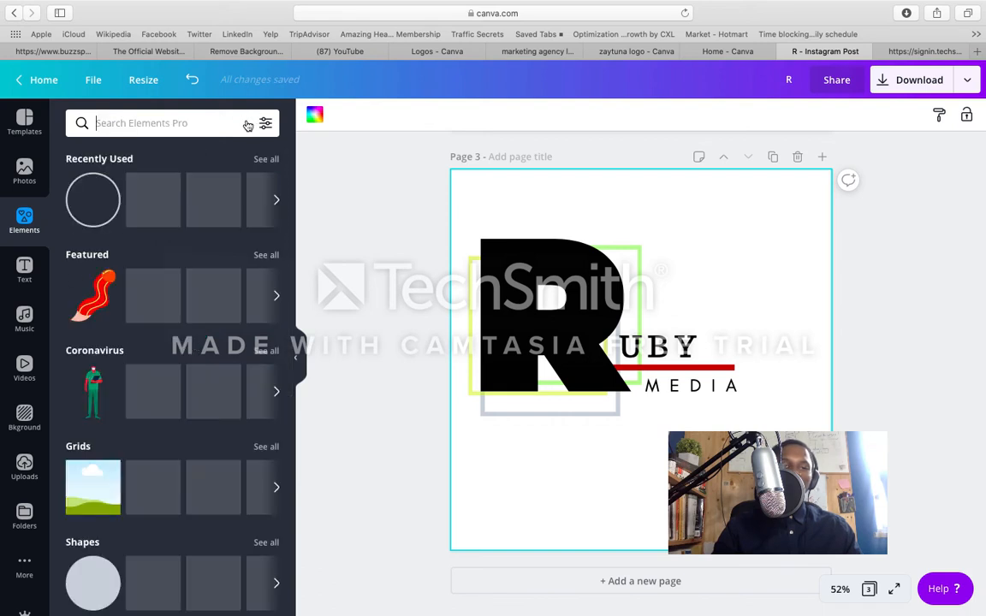
left_click(264, 160)
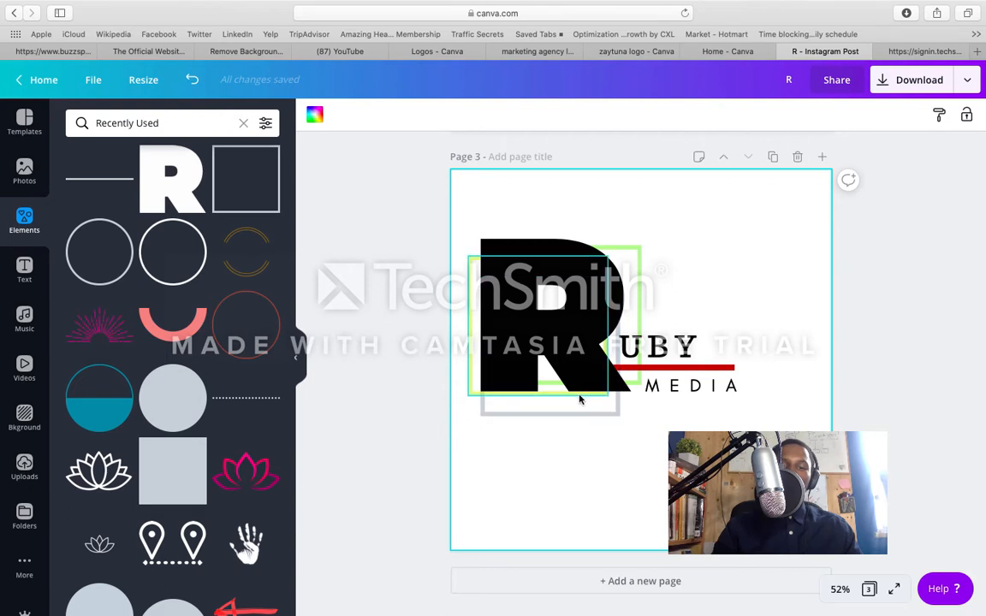
left_click(772, 157)
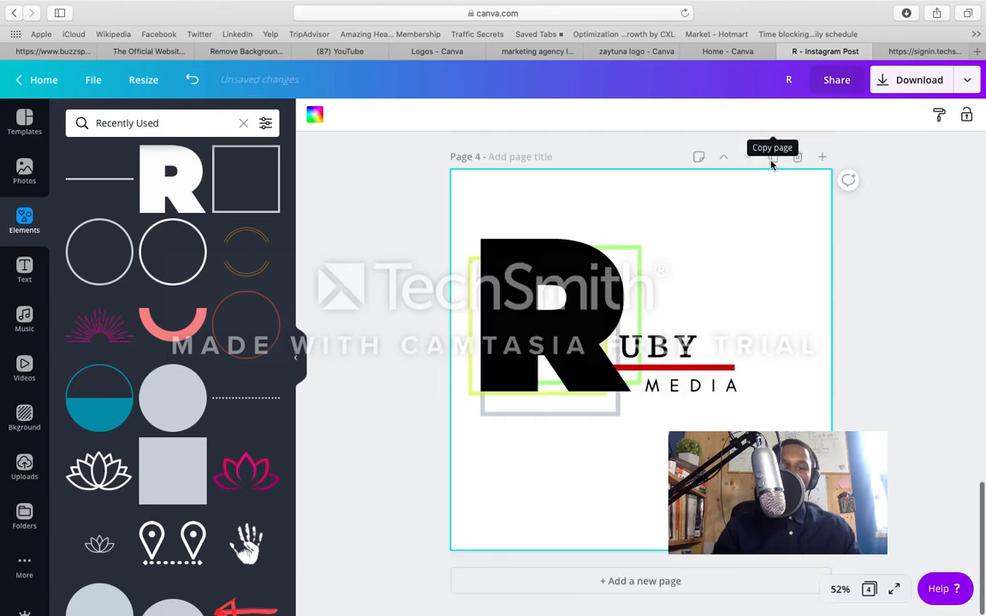
Step: Compare the logo versions across pages 1 to 4
scroll(710, 315, "up", 4)
scroll(712, 315, "up", 10)
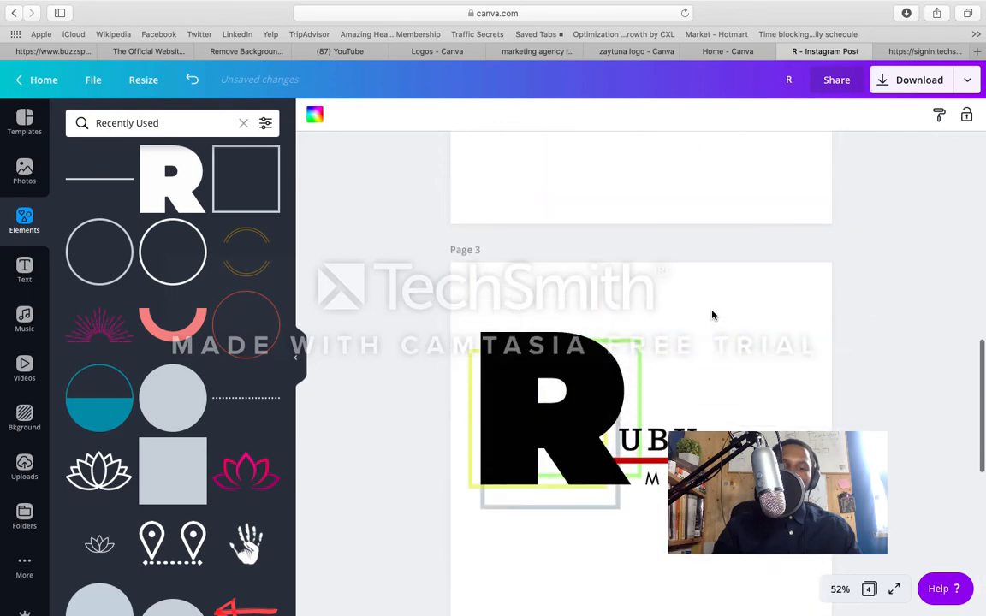
scroll(711, 315, "up", 3)
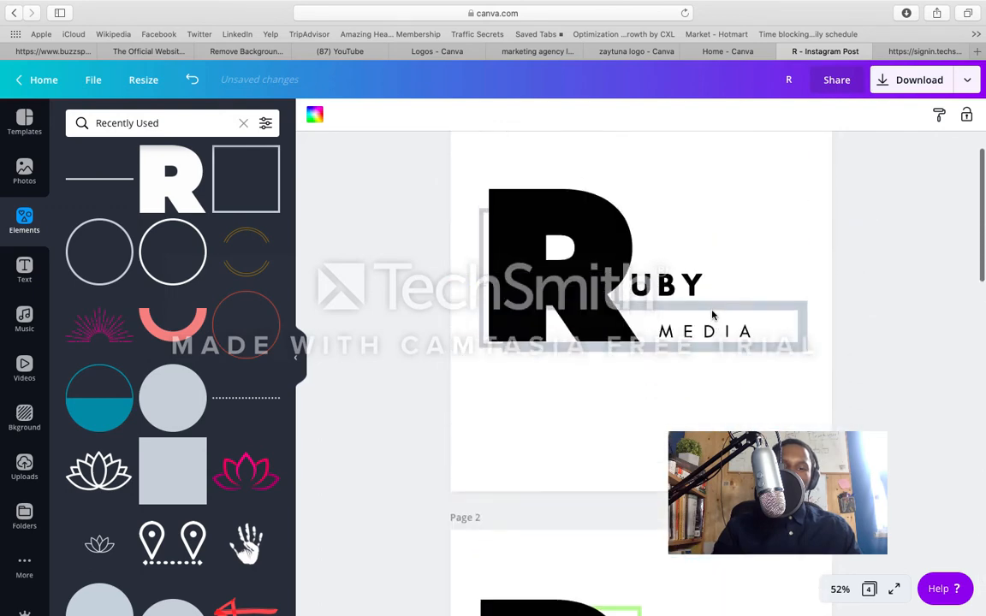
scroll(711, 314, "down", 2)
scroll(711, 315, "down", 4)
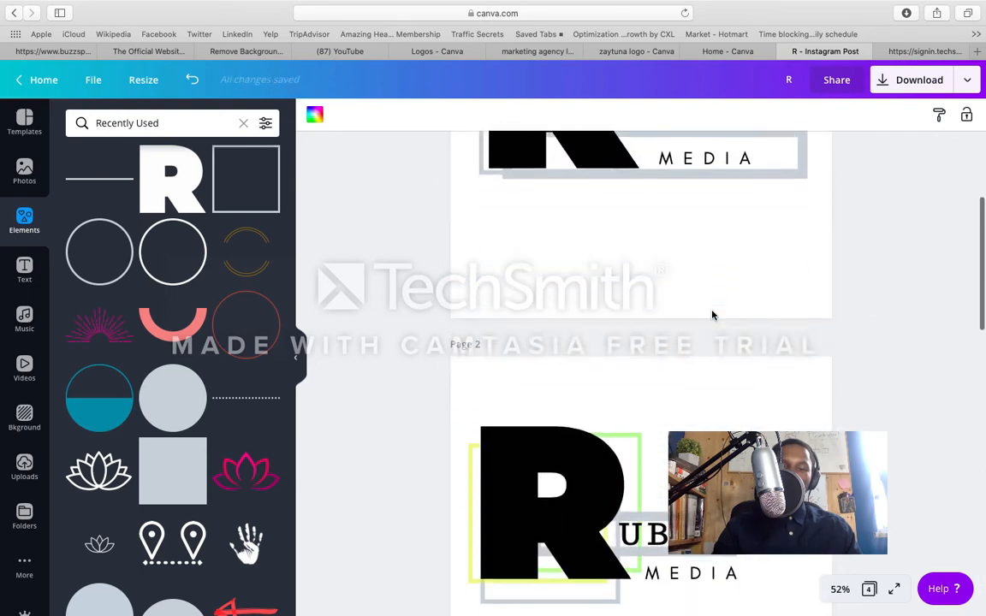
scroll(712, 315, "down", 5)
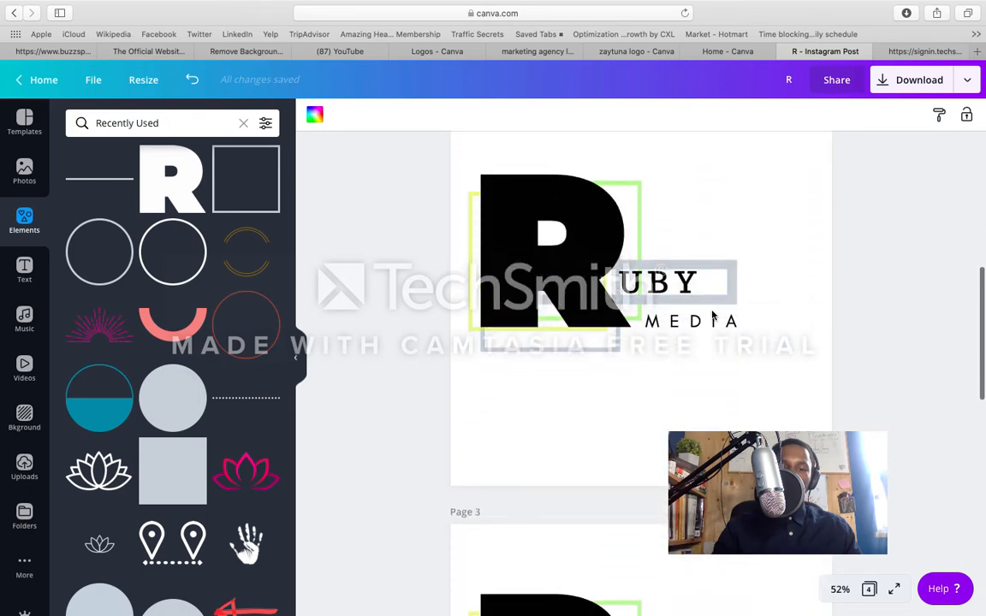
scroll(711, 315, "down", 5)
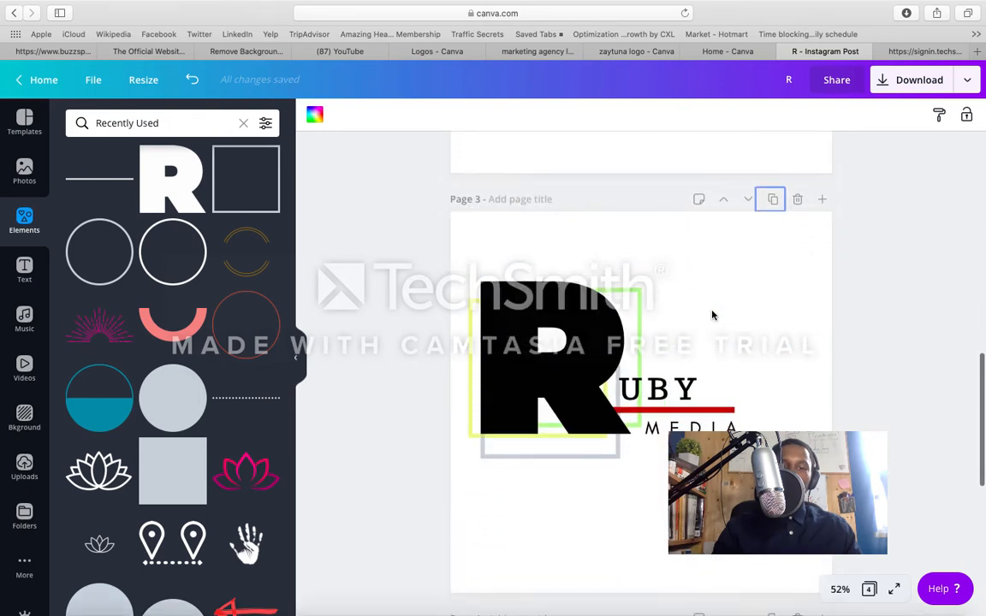
scroll(711, 315, "down", 2)
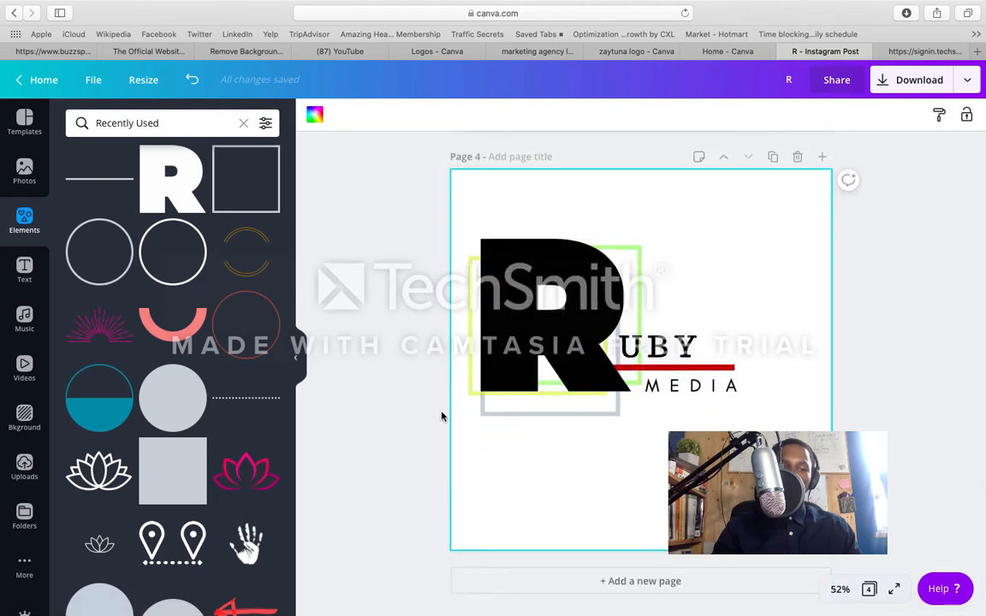
Step: Add the pink lotus outline to page 4, shrink it to about the width of UBY and place it above that text
left_click(255, 477)
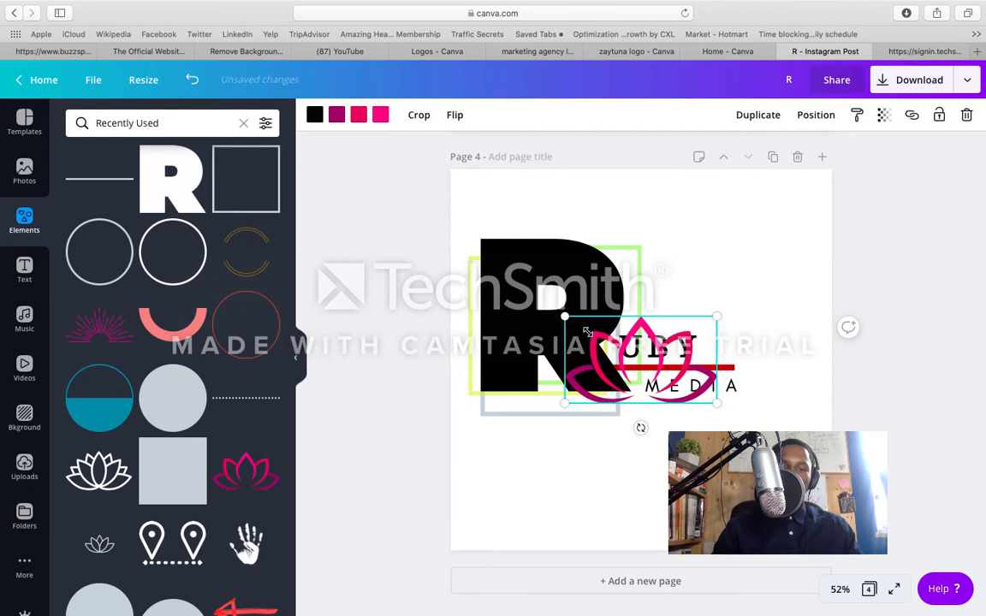
left_click_drag(588, 332, 655, 370)
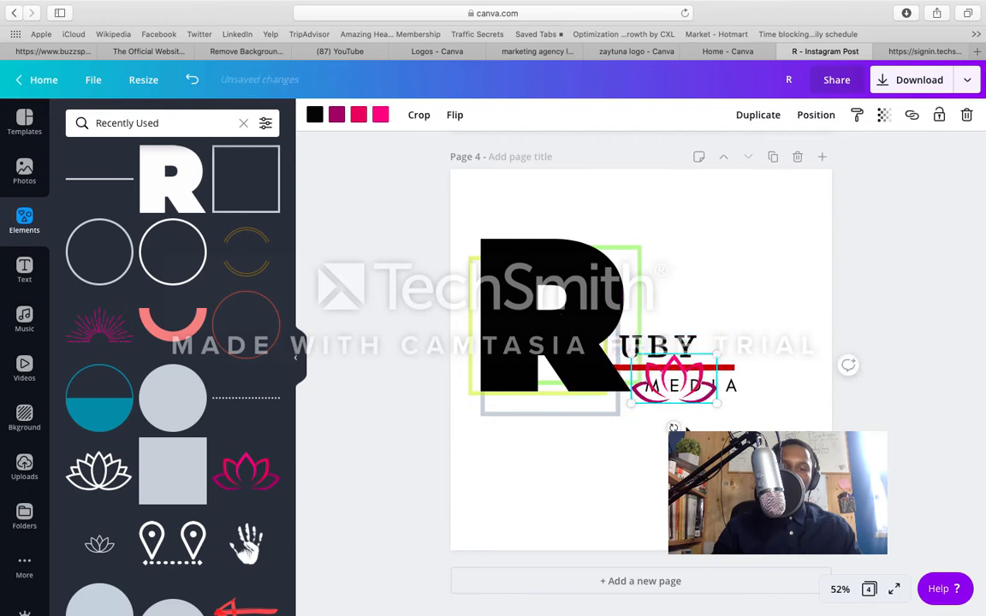
left_click(674, 428)
left_click_drag(685, 385, 673, 308)
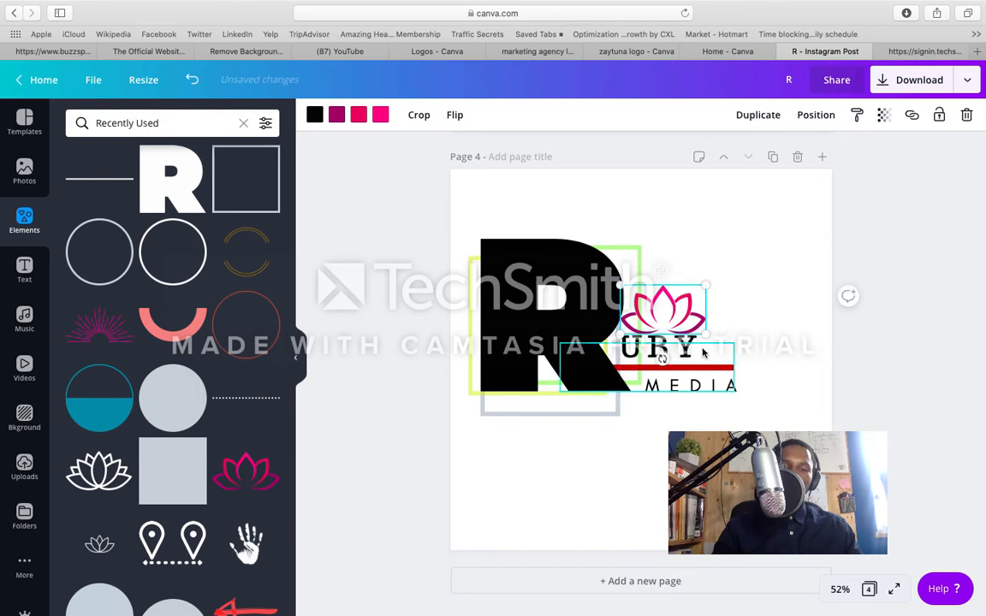
Step: Set the UBY text's letter spacing to 358 and shift the text away from the R, just above the red line
left_click(704, 350)
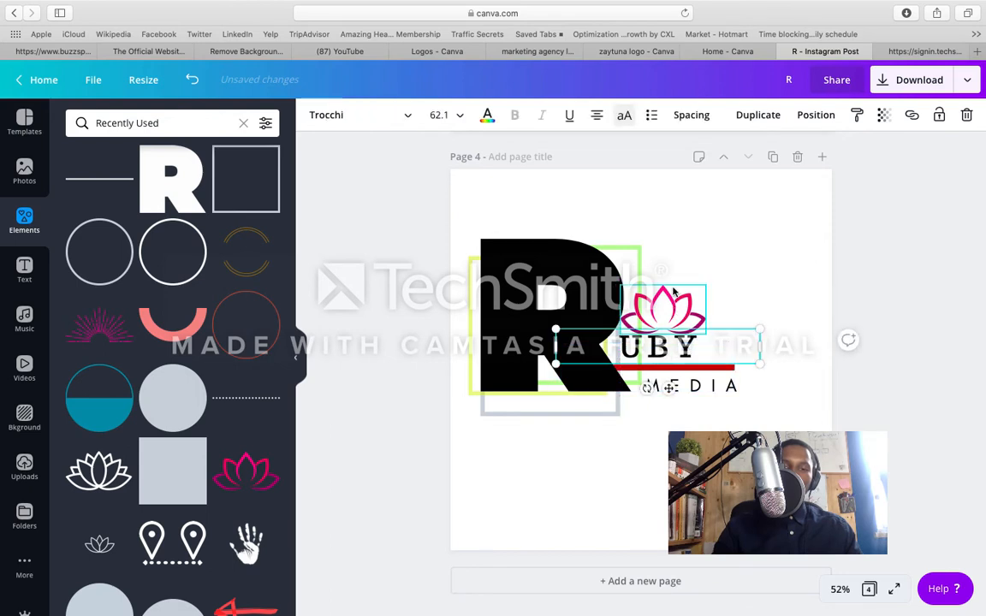
left_click(698, 115)
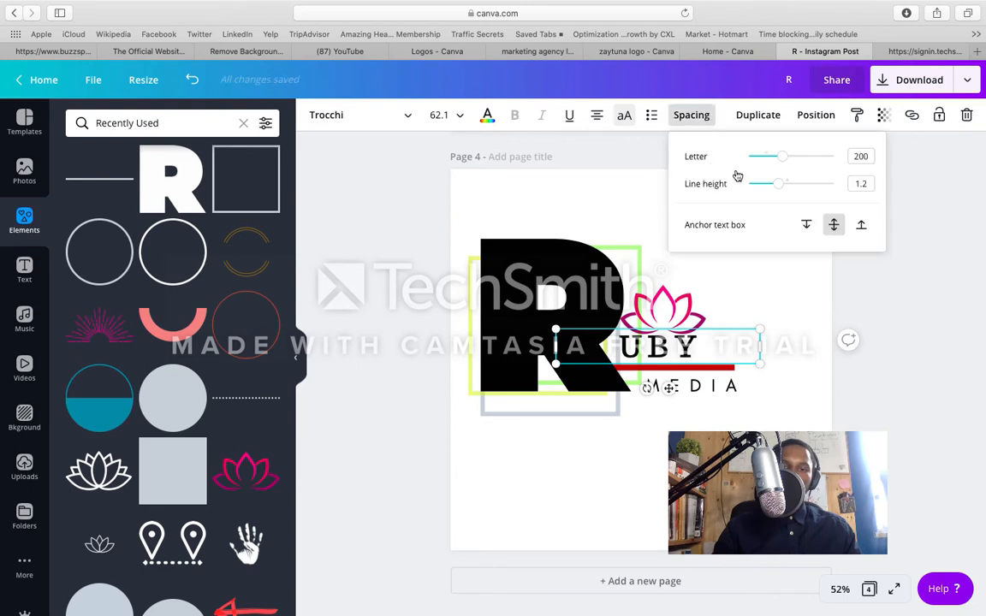
left_click_drag(784, 160, 798, 162)
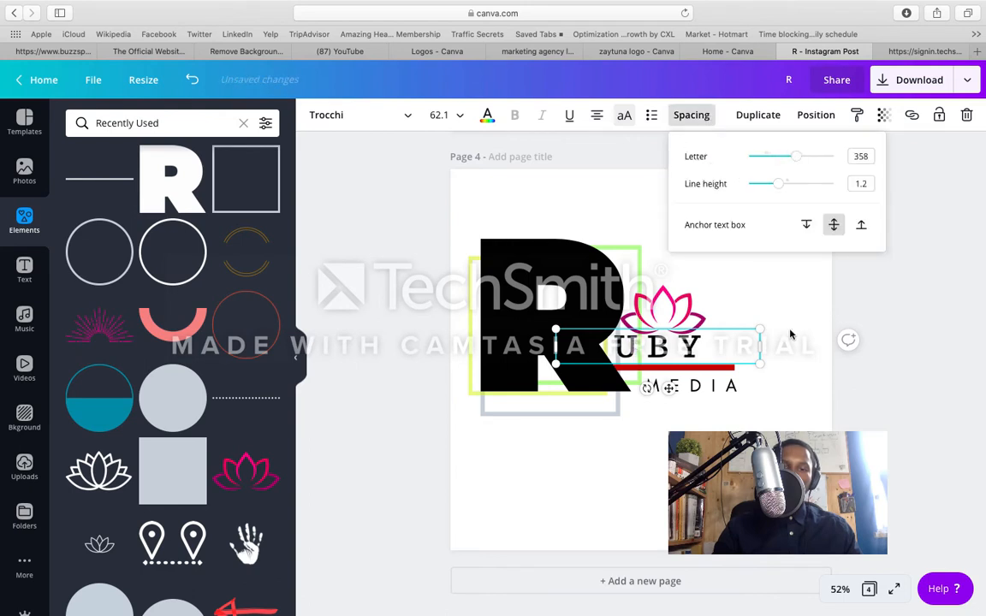
left_click(797, 392)
left_click(744, 342)
left_click_drag(744, 342, 756, 350)
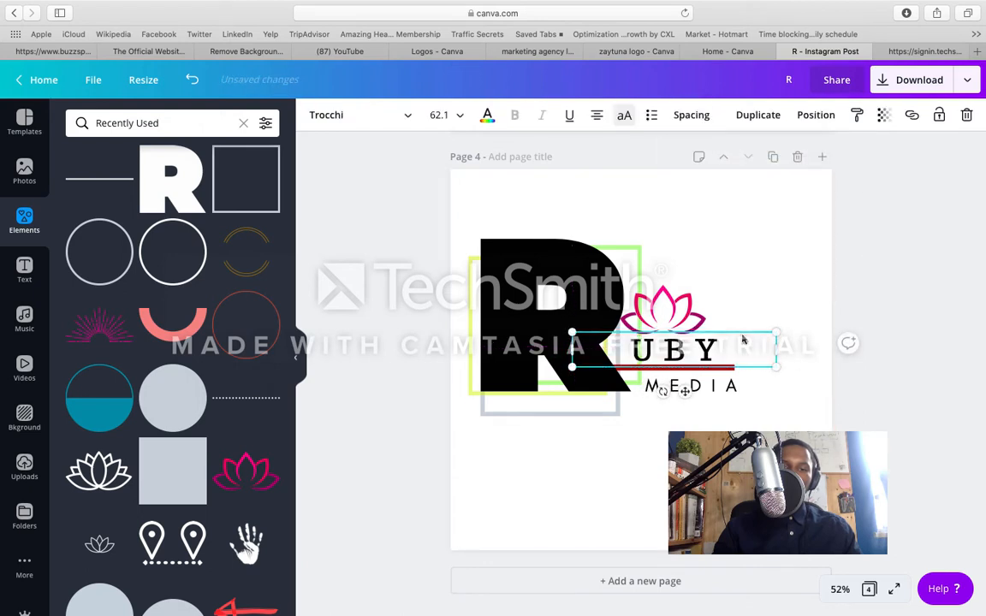
left_click(729, 415)
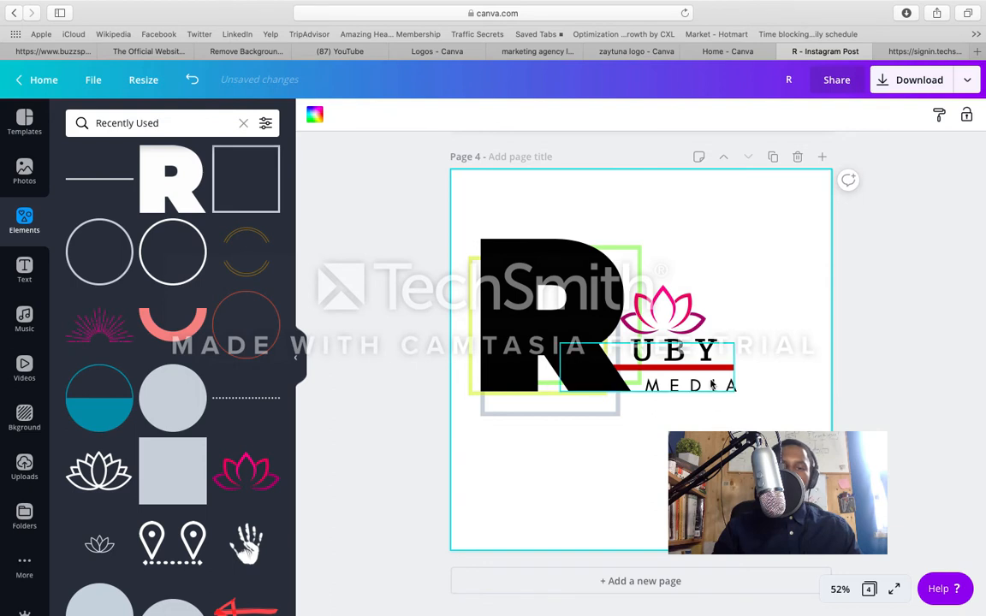
Step: Centre the lotus over UBY and raise it so it sits just clear of the letters
left_click(682, 323)
left_click_drag(682, 323, 691, 326)
left_click(729, 419)
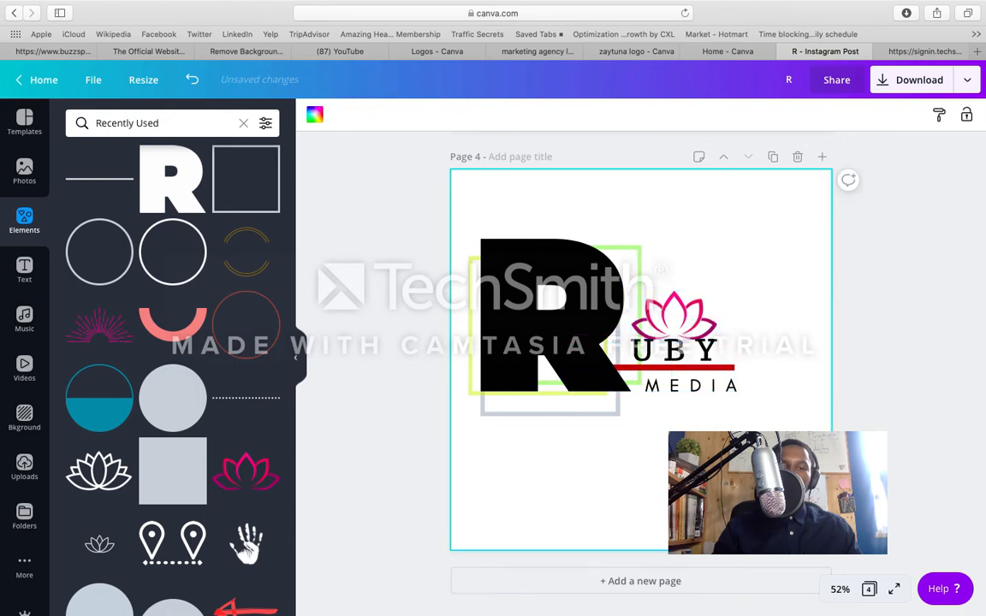
left_click_drag(683, 325, 685, 326)
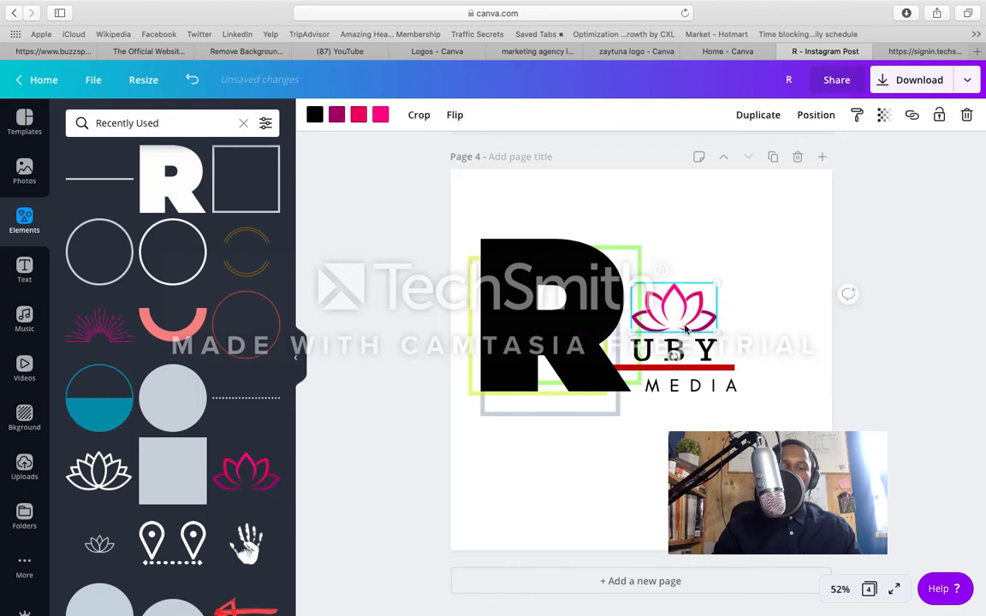
left_click(755, 275)
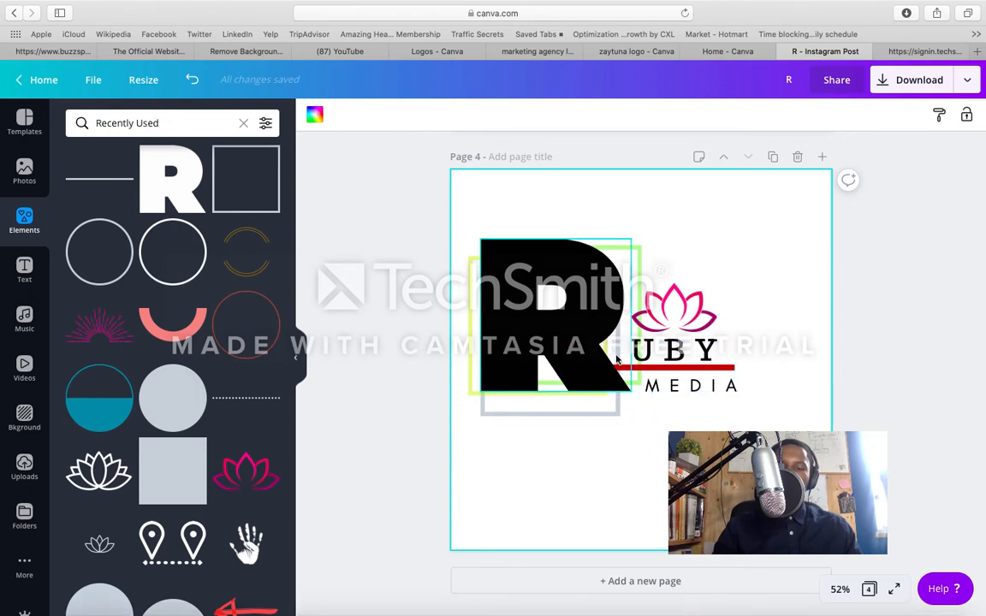
Step: Duplicate the grey square frame on page 4, narrow the copy slightly and nest it inside the original frame
left_click(597, 417)
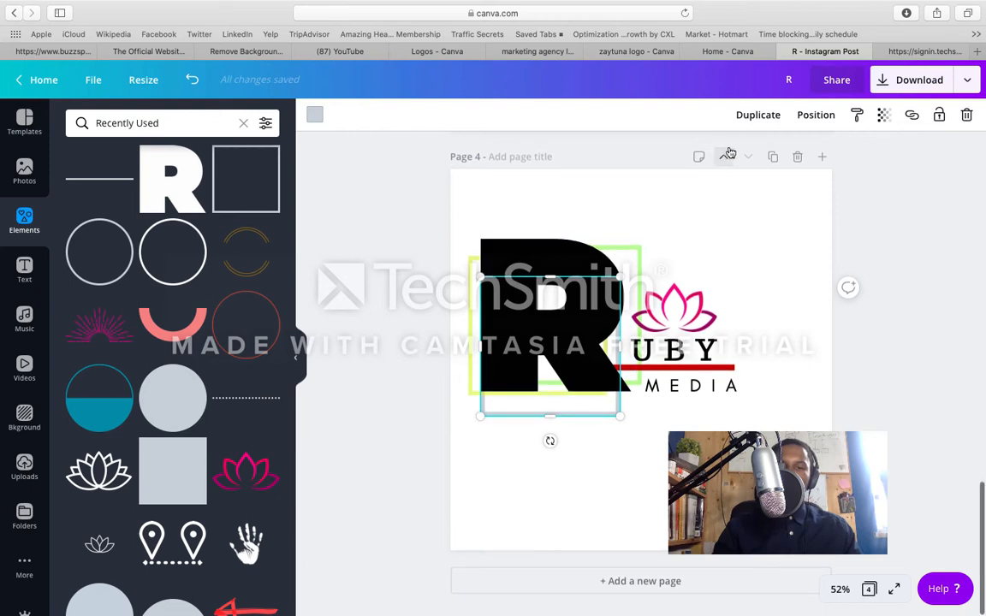
left_click(750, 116)
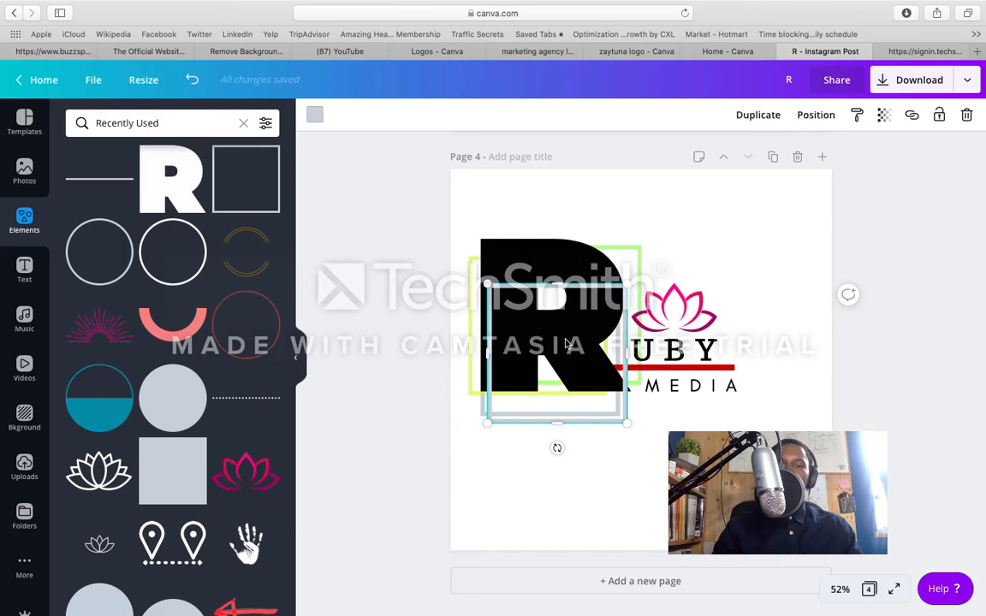
mouse_move(564, 340)
left_mouse_down()
mouse_move(559, 348)
mouse_move(551, 329)
left_mouse_up()
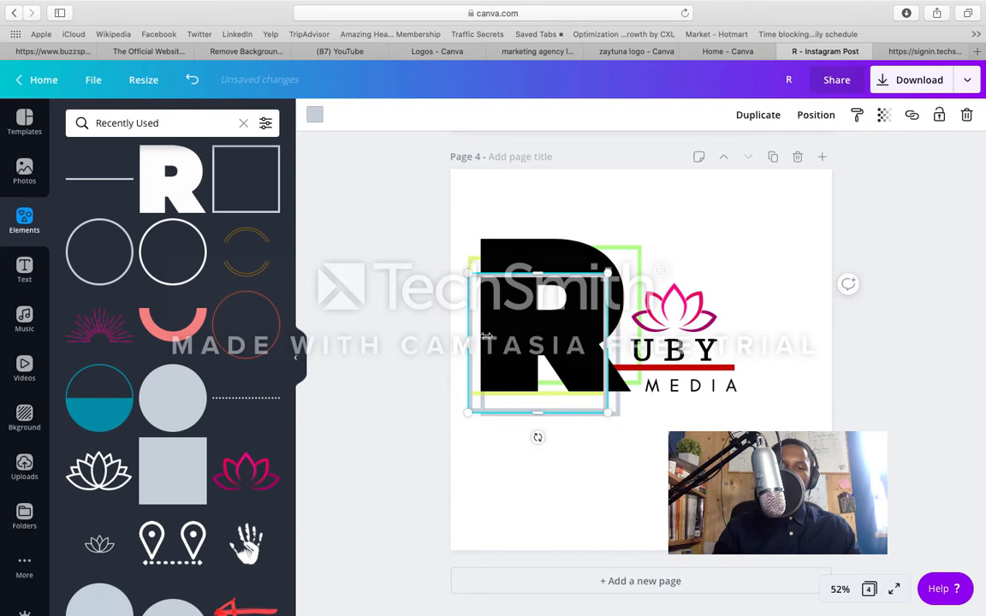
left_click_drag(473, 340, 484, 340)
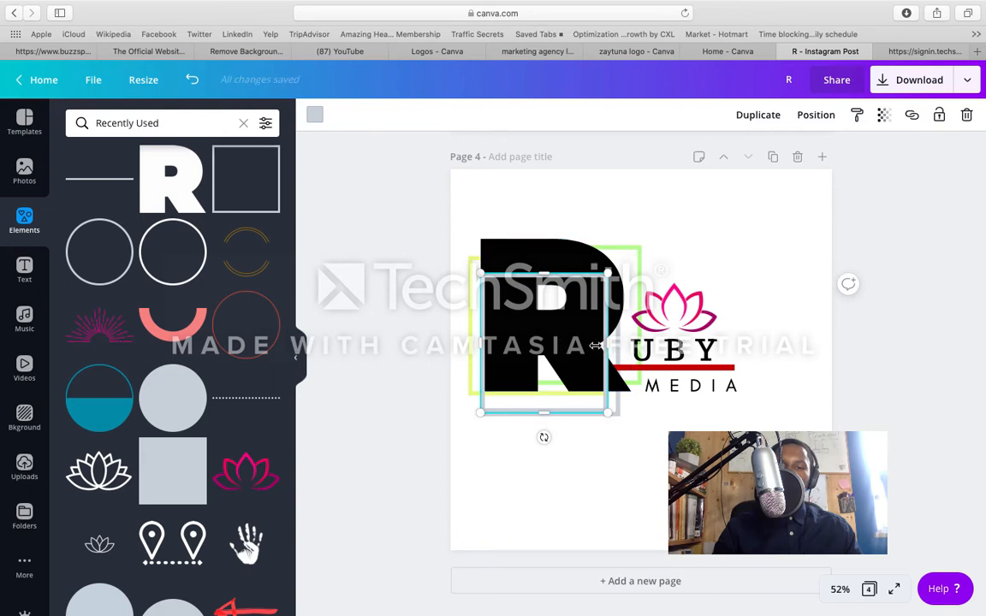
left_click(597, 346)
left_click_drag(592, 345, 597, 342)
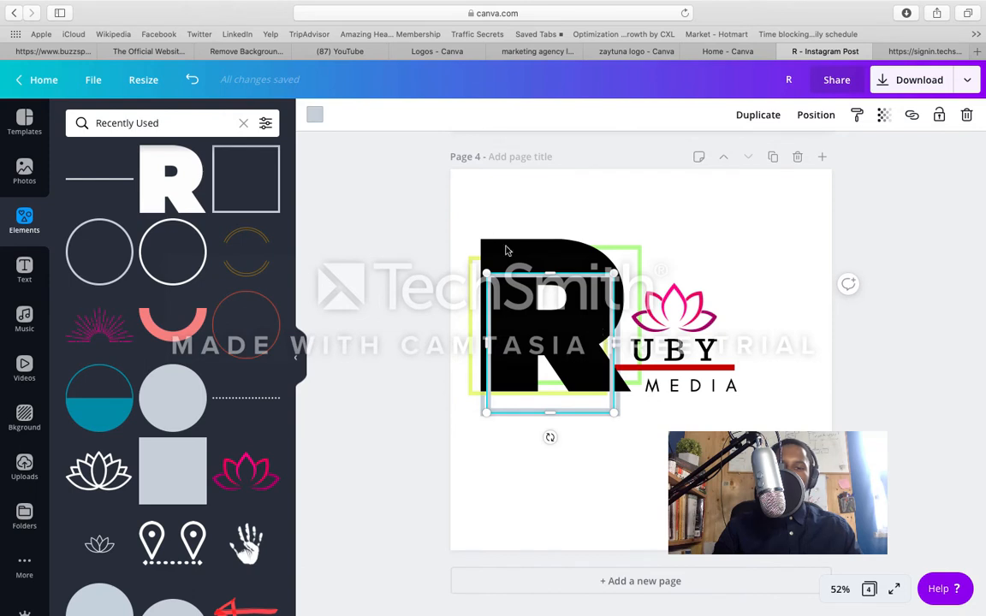
Step: Recolour the inner frame dark magenta and shorten it from below so it ends just above the R's leg opening
left_click(315, 114)
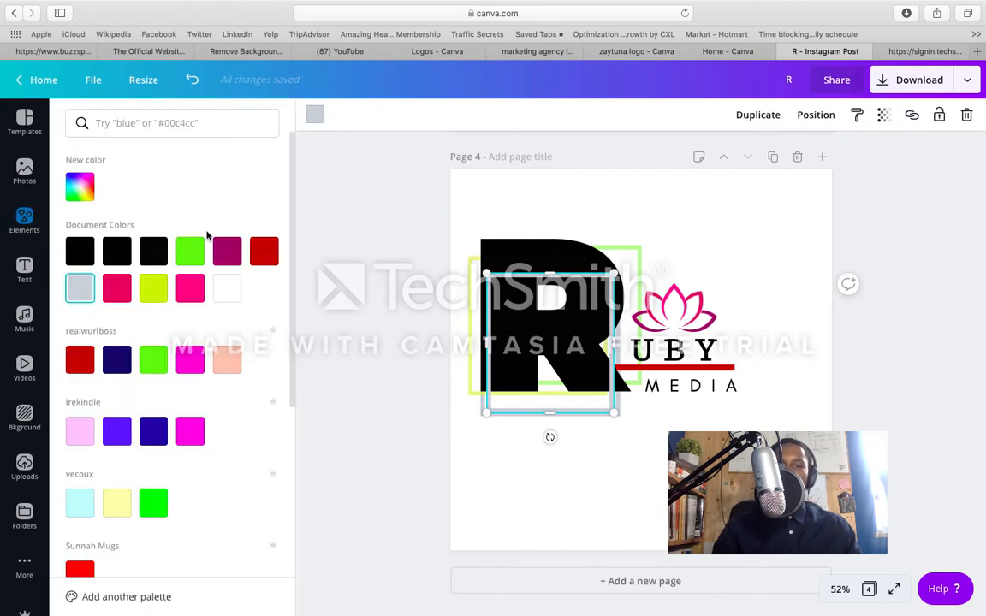
left_click(229, 252)
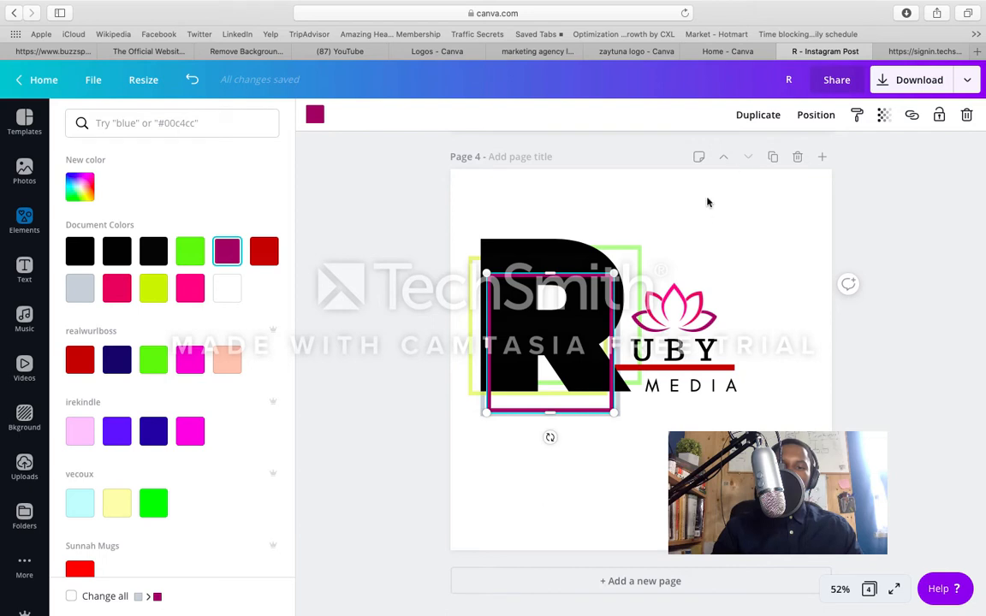
left_click(715, 467)
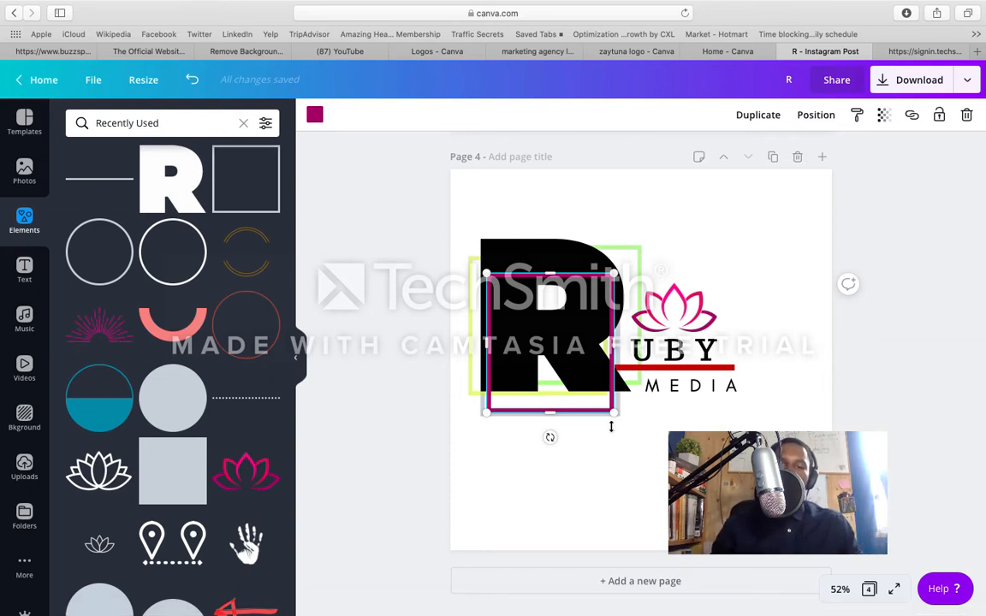
left_click_drag(555, 402, 556, 349)
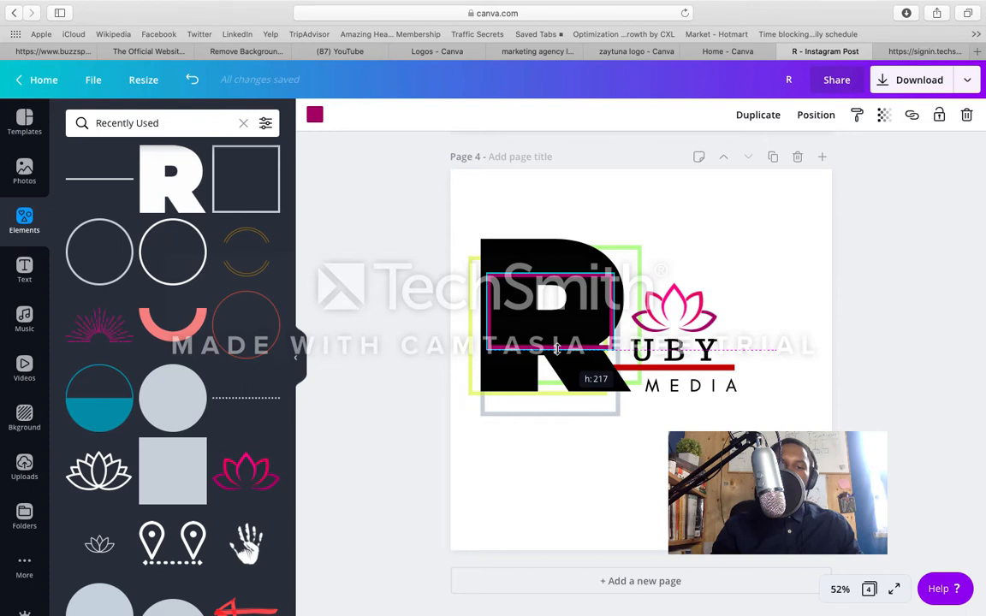
Step: Try sending the dark magenta frame one layer backward behind the R, and undo that change
left_click(813, 118)
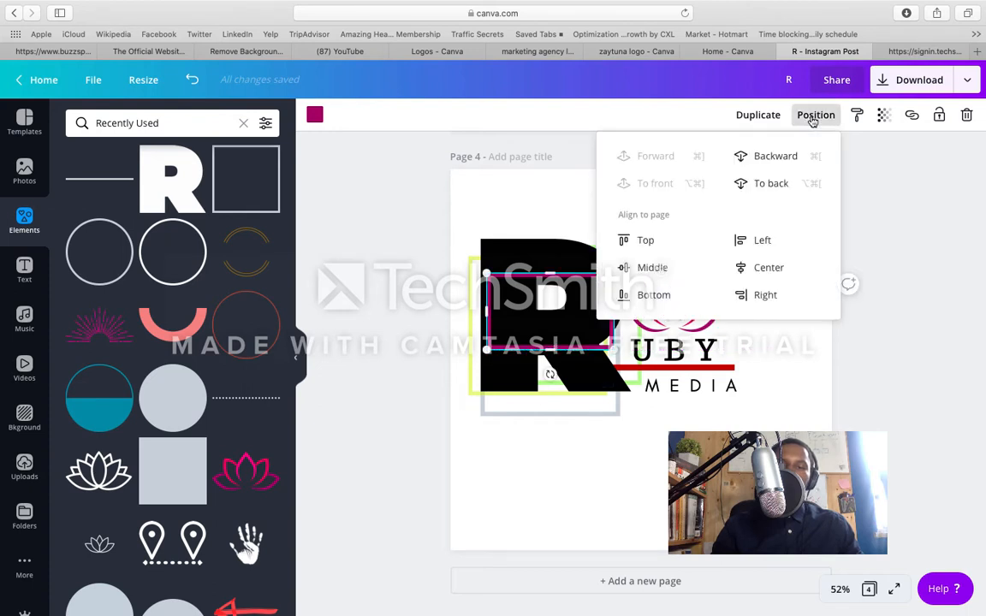
left_click(791, 157)
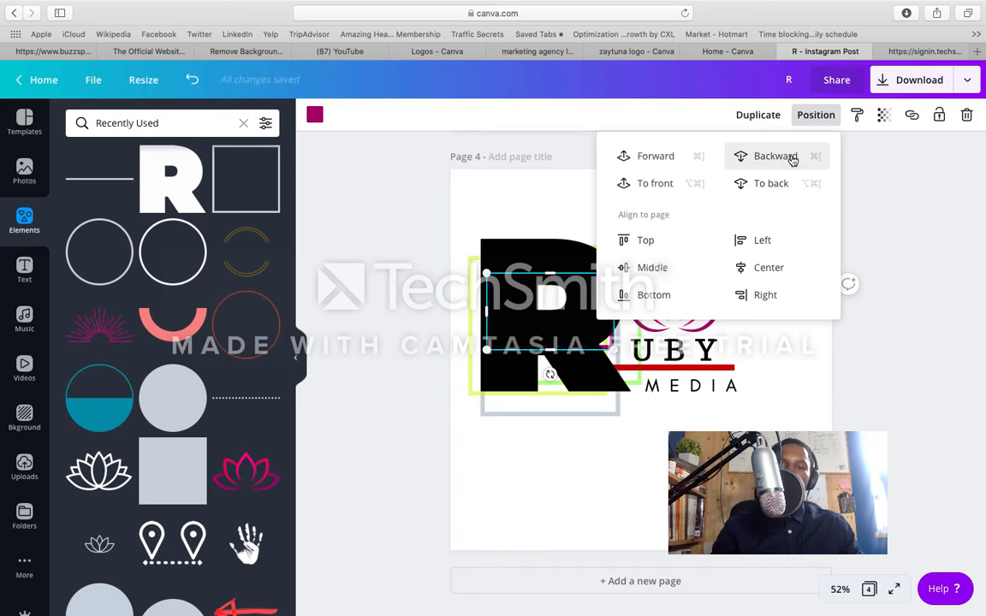
left_click(818, 393)
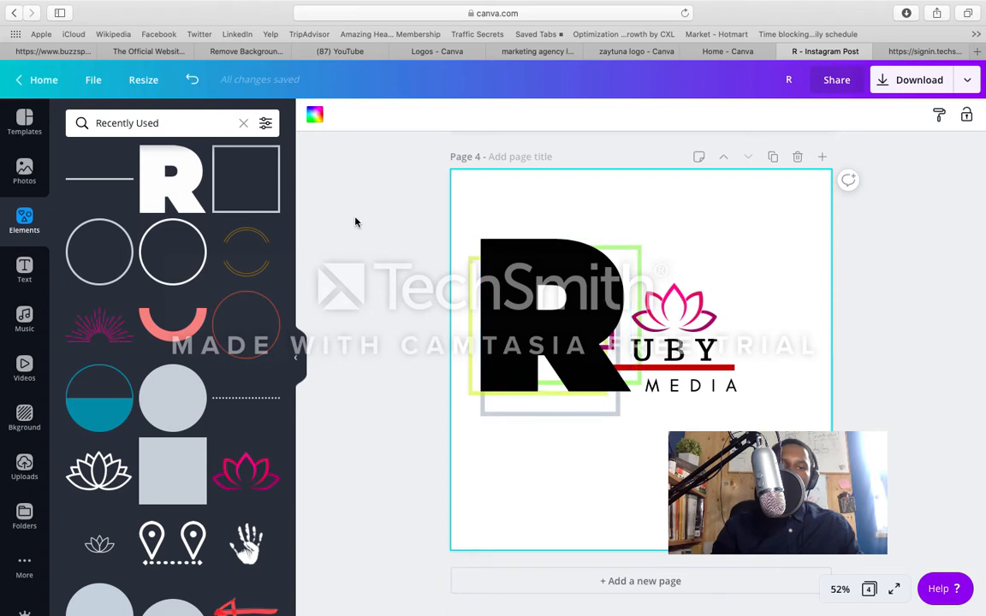
left_click(192, 82)
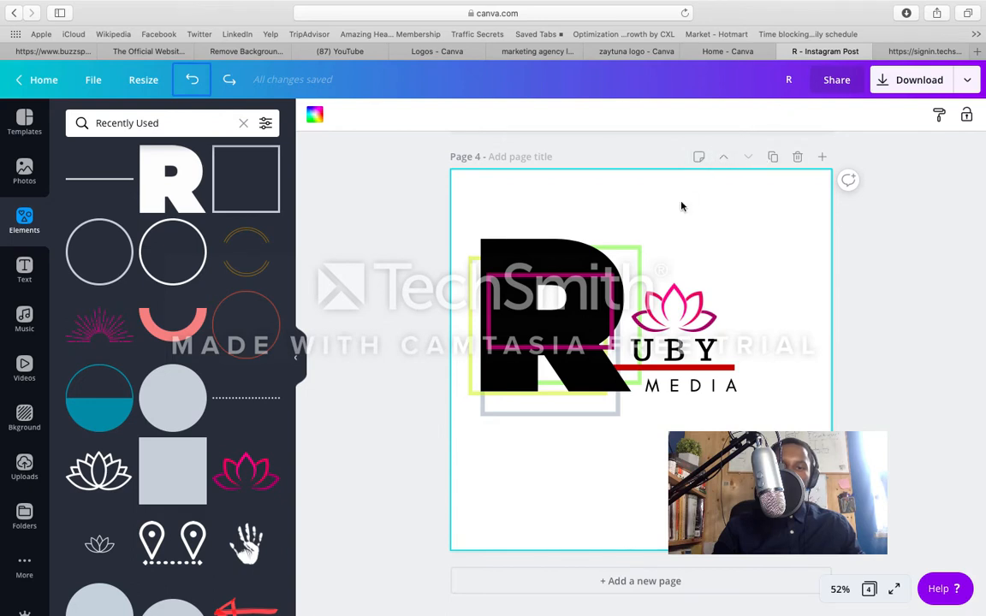
Step: Duplicate the dark magenta frame, offset the copy slightly down and to the right, and set its transparency to 50
left_click(551, 310)
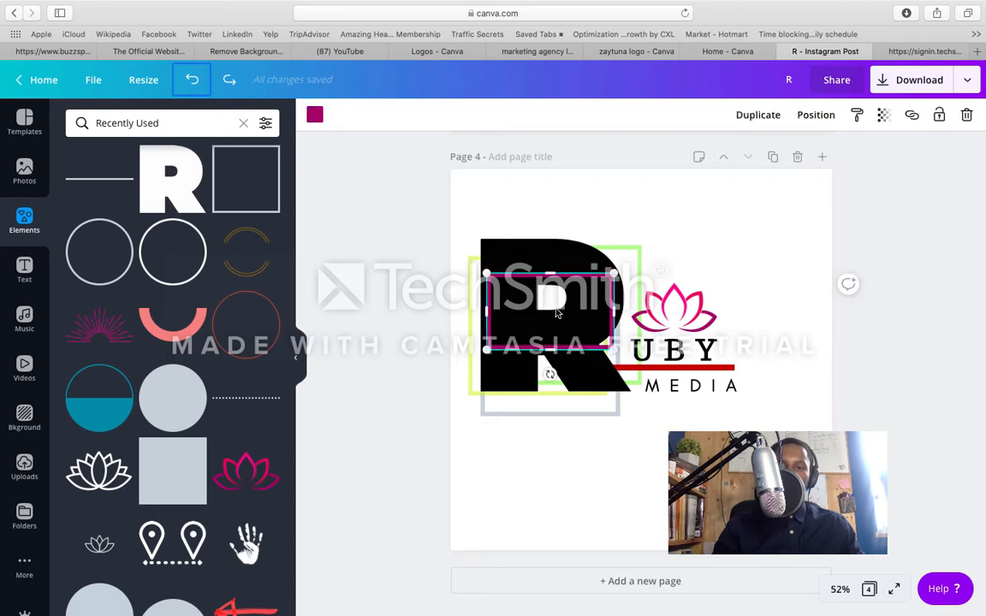
left_click(759, 118)
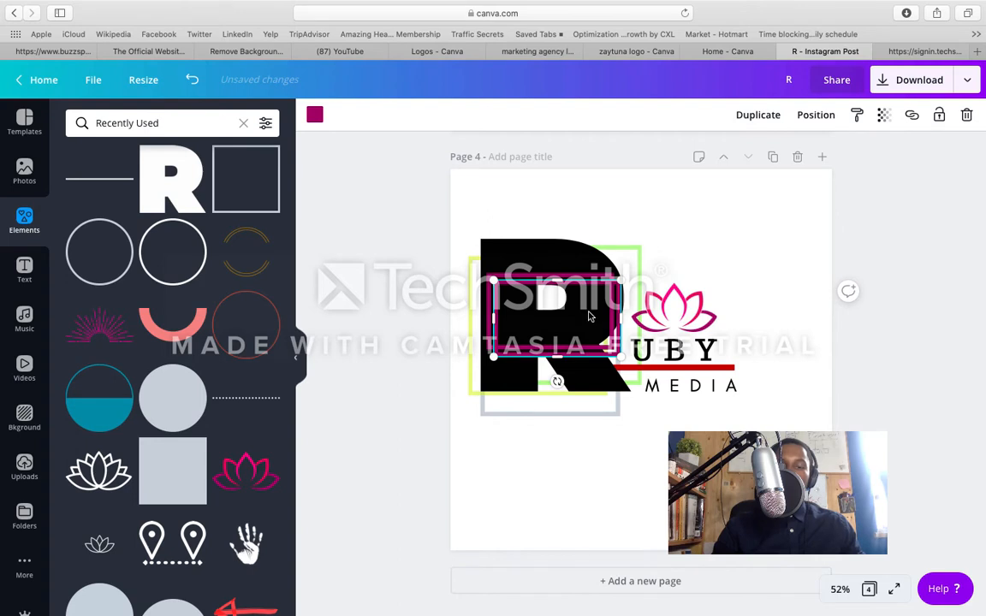
mouse_move(588, 317)
left_mouse_down()
mouse_move(575, 315)
mouse_move(596, 314)
left_mouse_up()
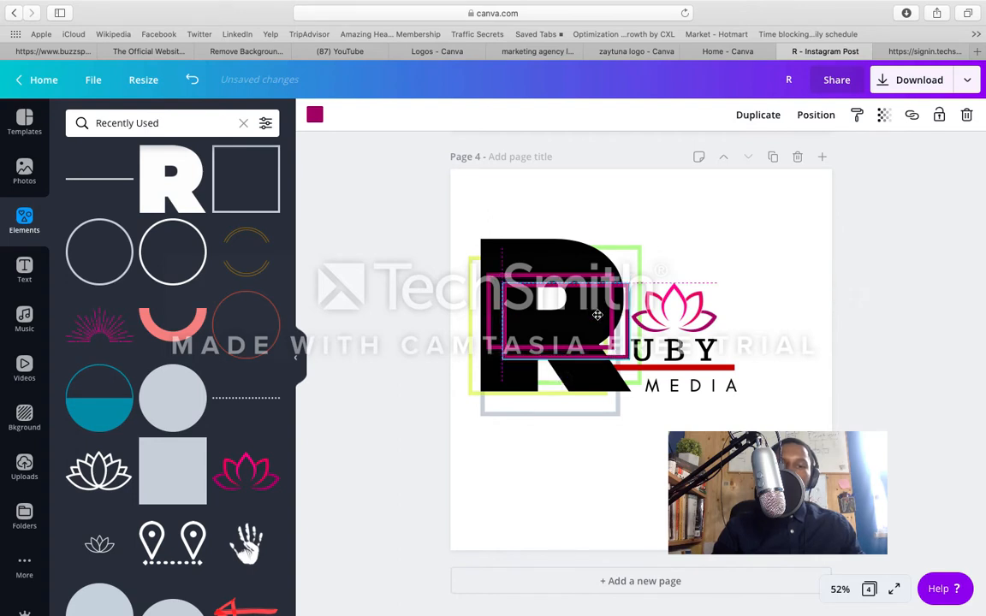
left_click_drag(597, 315, 595, 315)
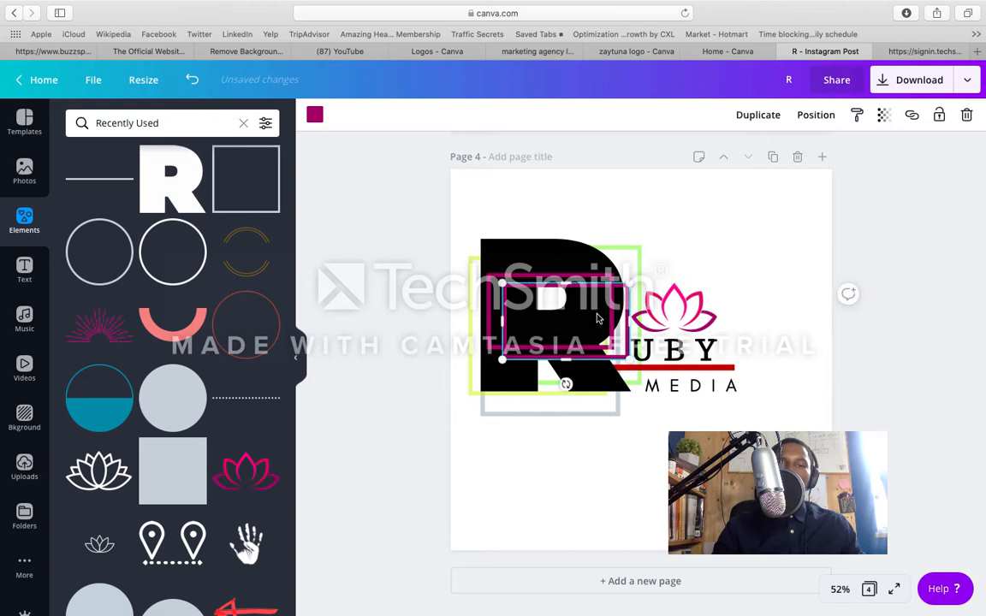
left_click(883, 115)
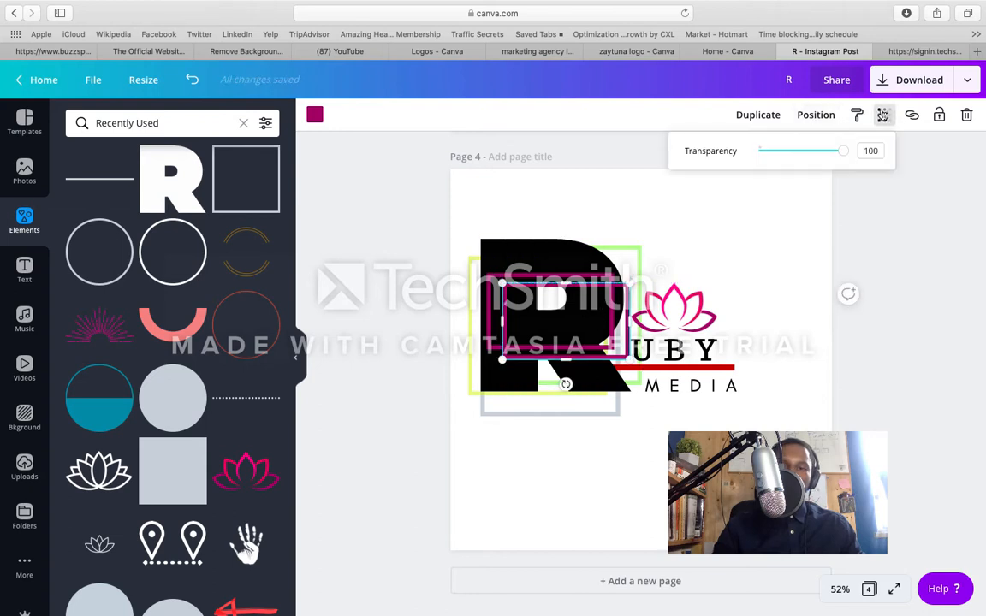
left_click_drag(840, 152, 803, 155)
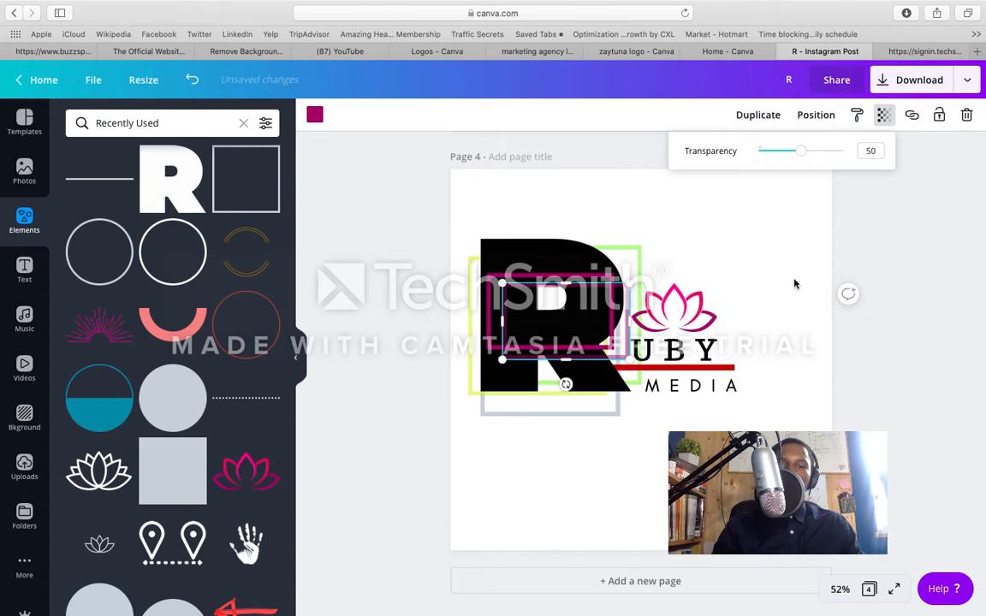
left_click(794, 282)
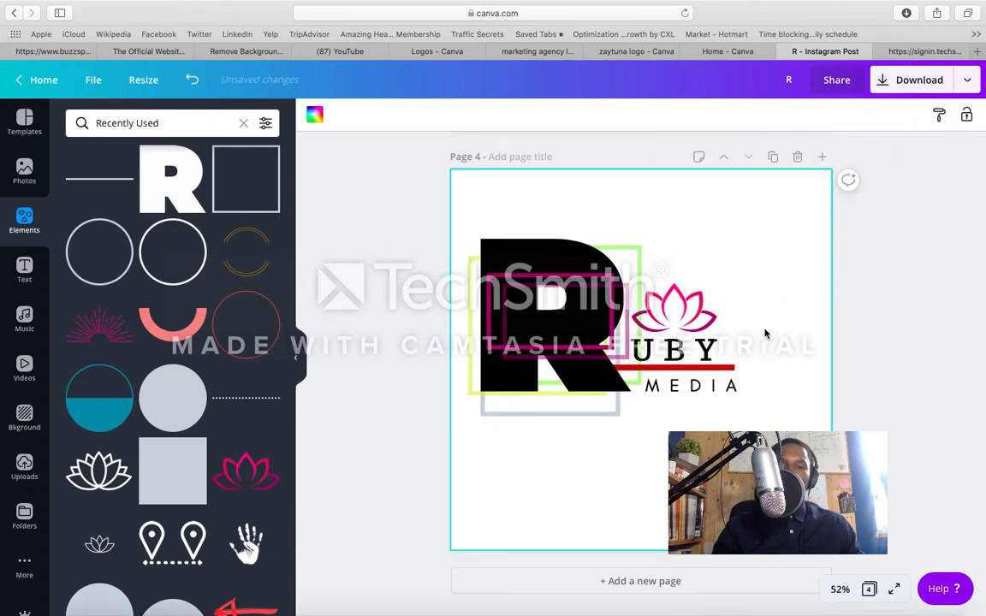
Step: Send the fully opaque dark magenta frame backward through the layers until it sits behind the R
left_click(620, 305)
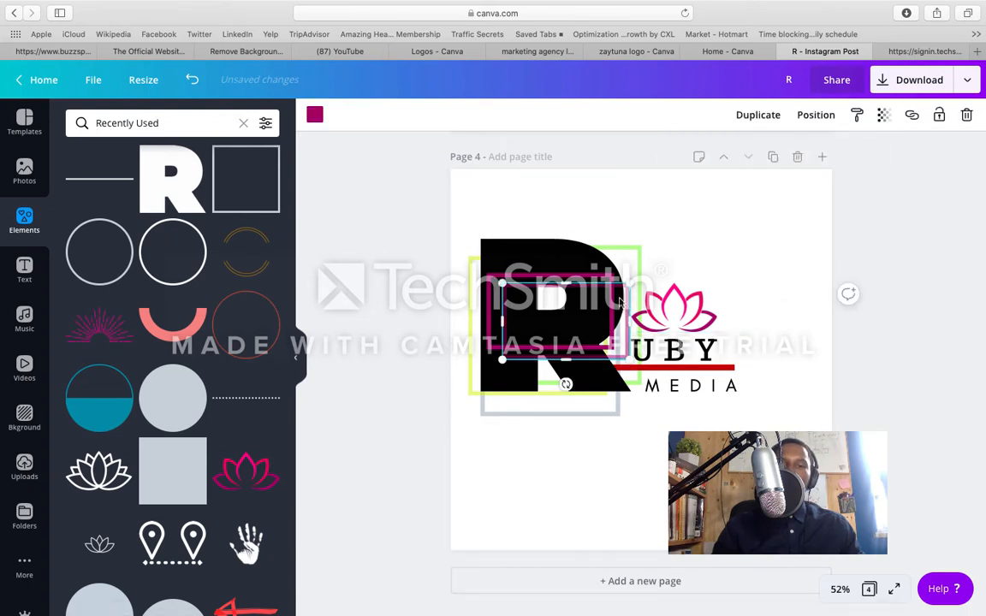
left_click(813, 115)
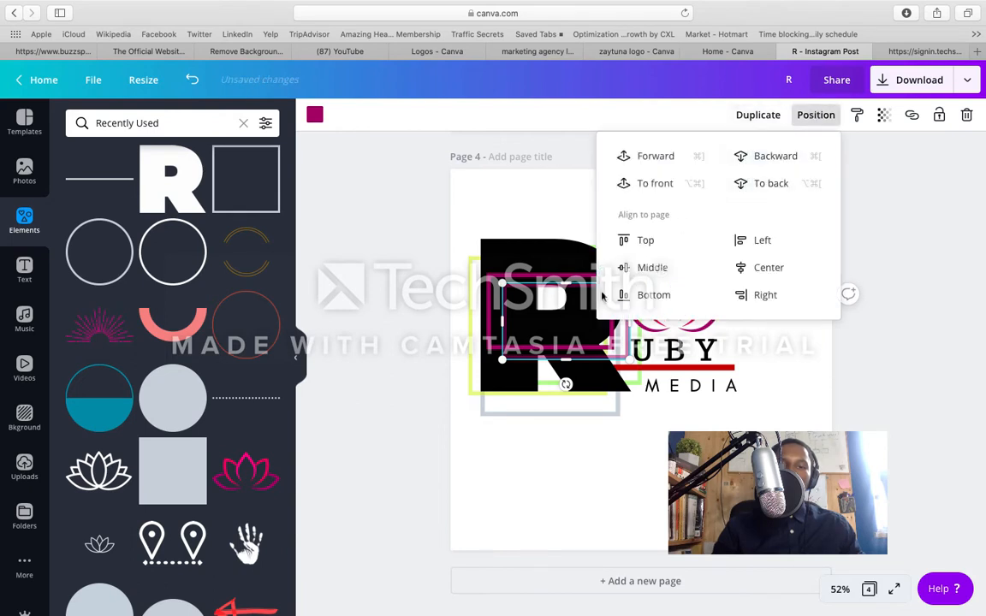
left_click(577, 328)
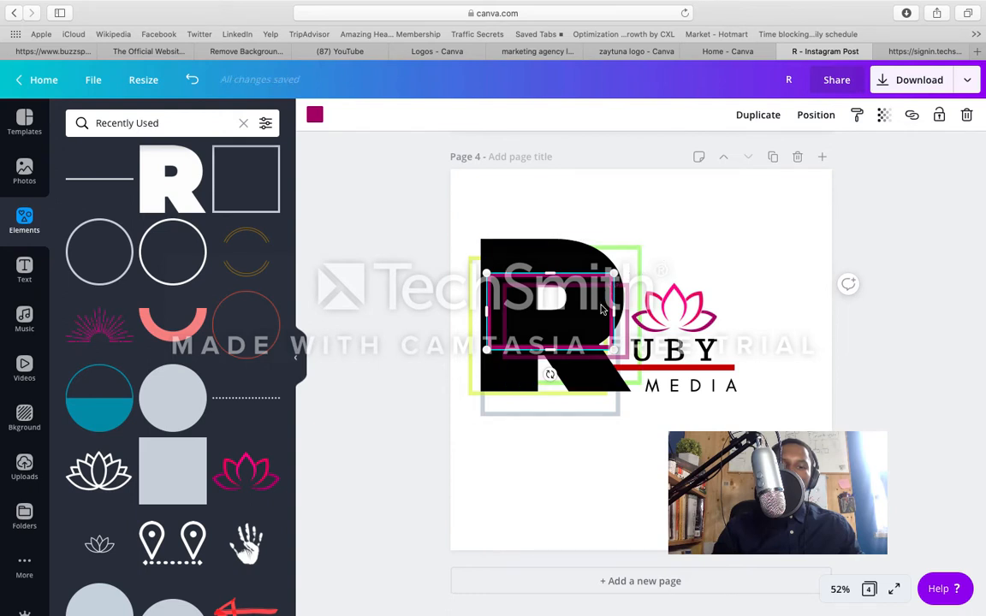
left_click(816, 115)
left_click(779, 157)
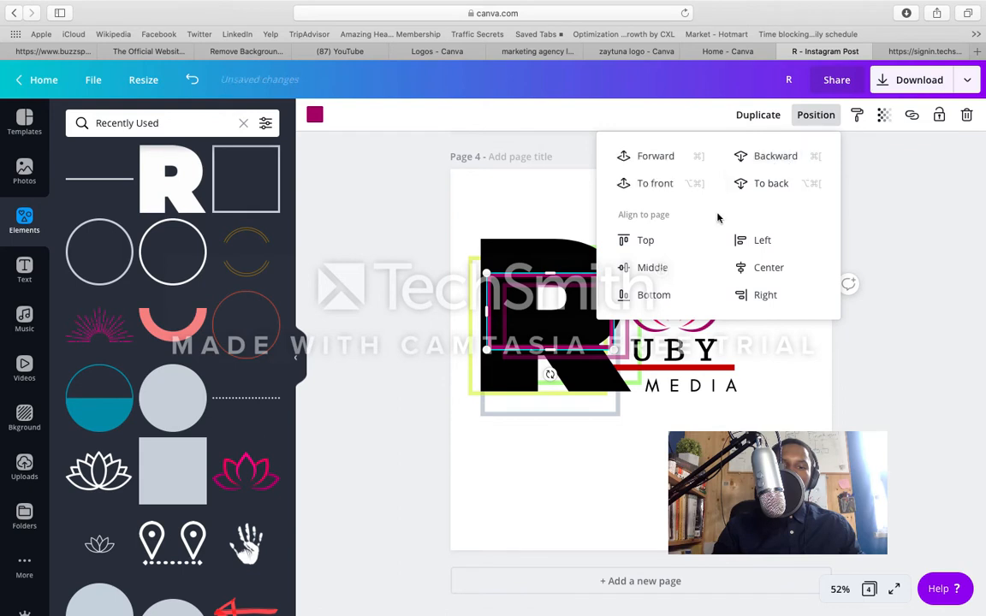
left_click(824, 421)
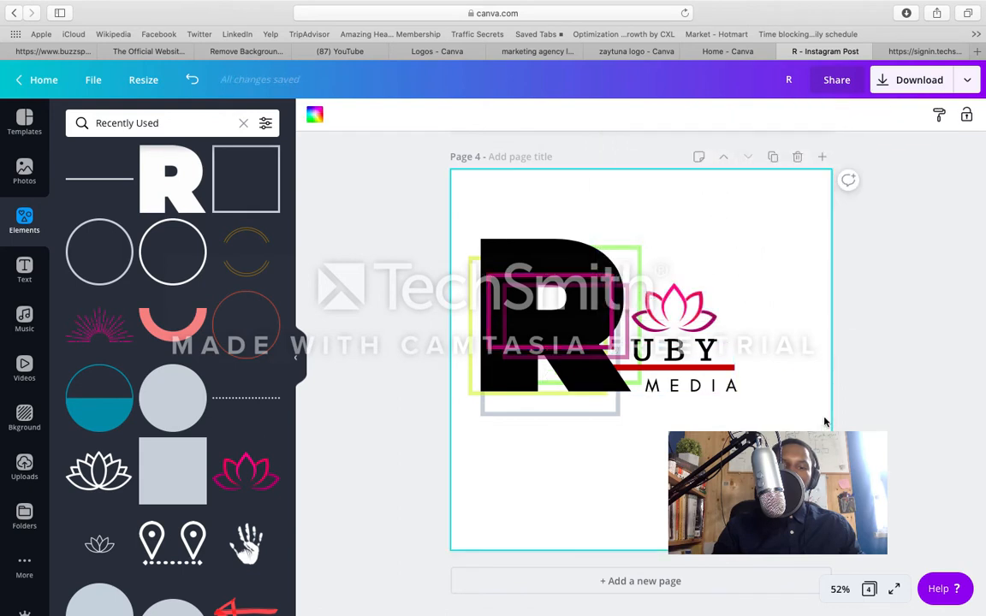
left_click(610, 348)
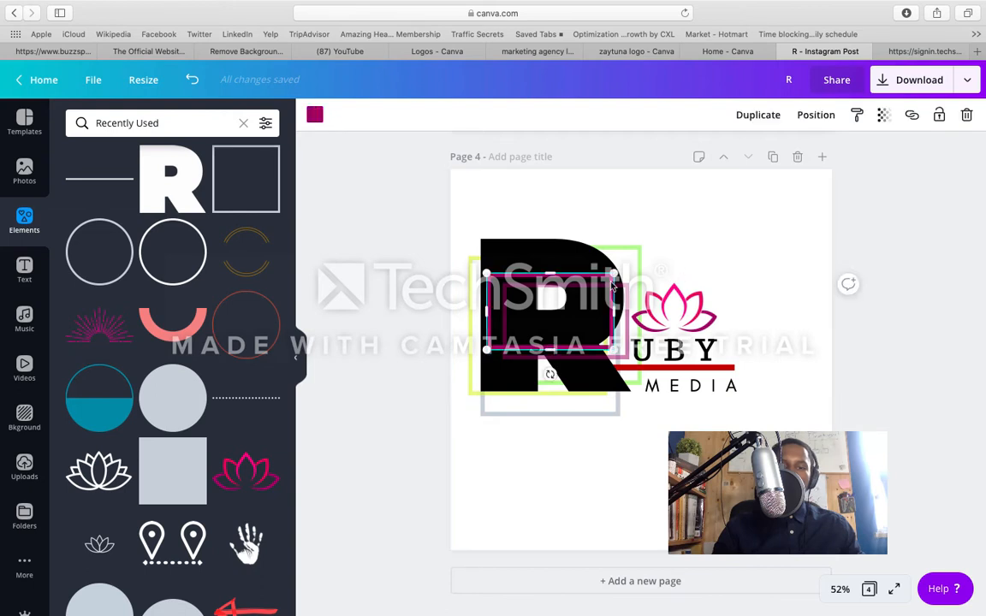
left_click(814, 117)
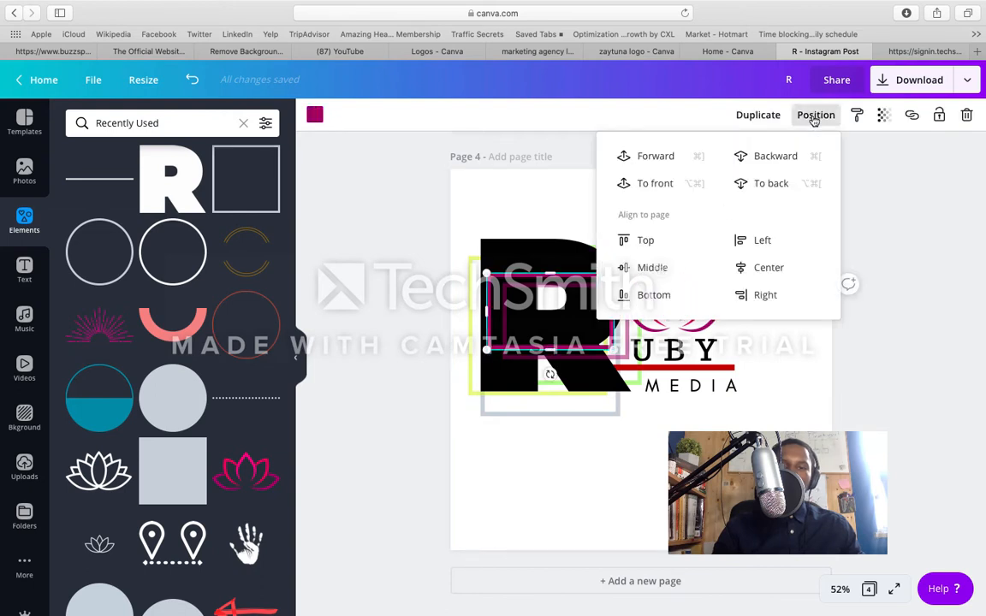
left_click(784, 158)
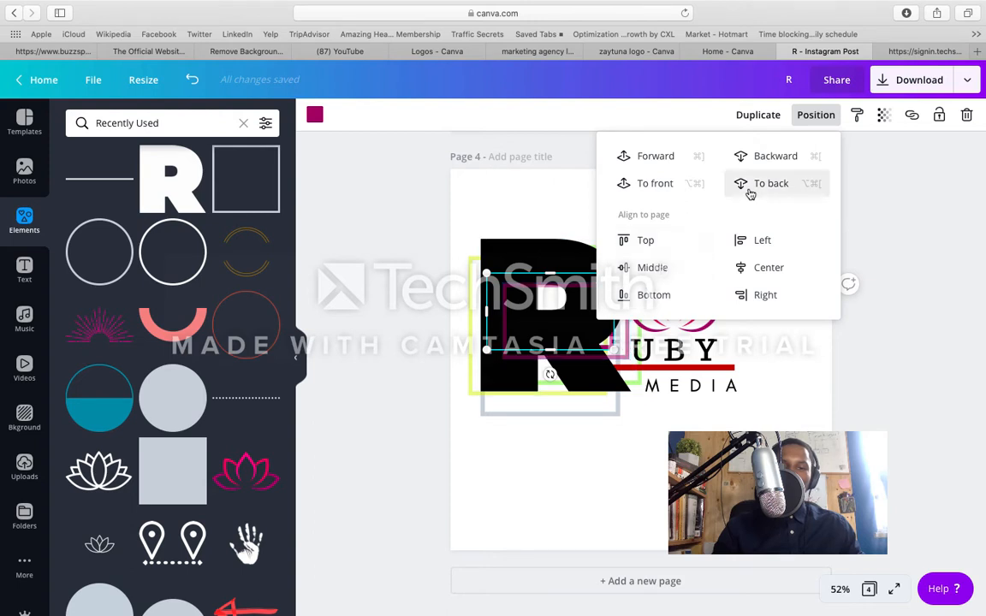
left_click(528, 219)
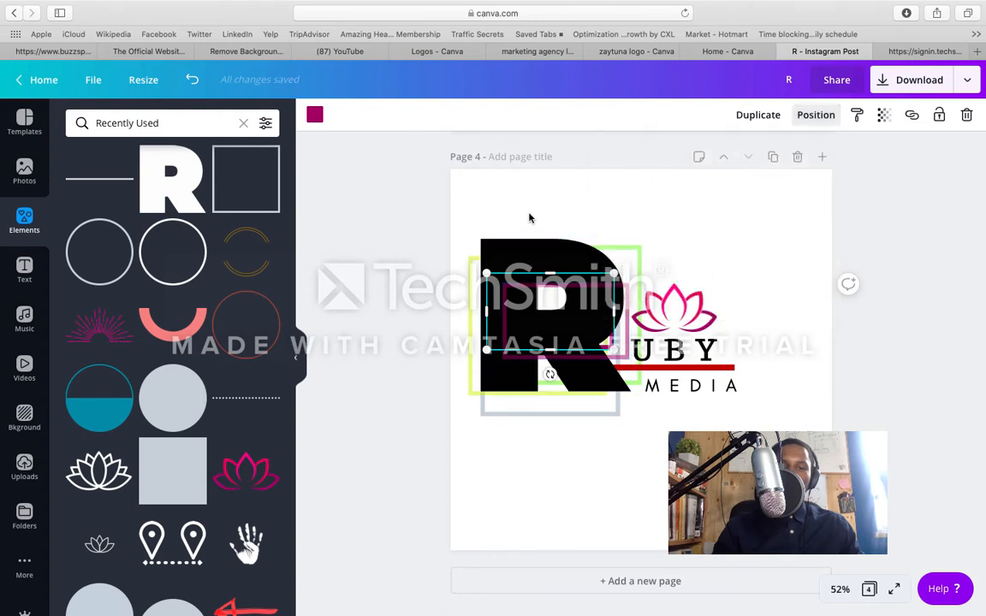
Step: Send the semi-transparent magenta frame backward one layer so it also sits behind the R
left_click(561, 286)
left_click(814, 115)
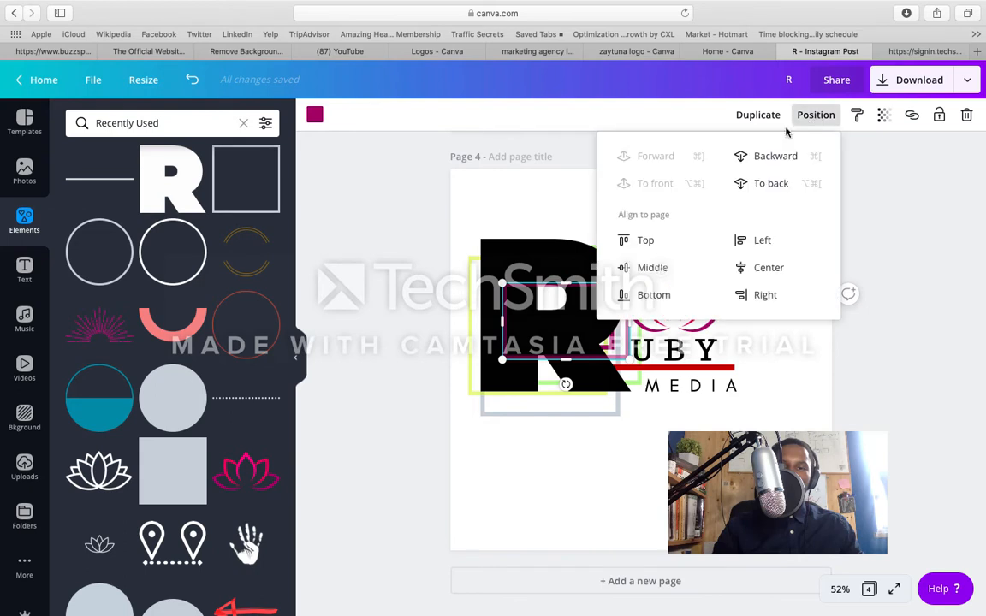
left_click(782, 157)
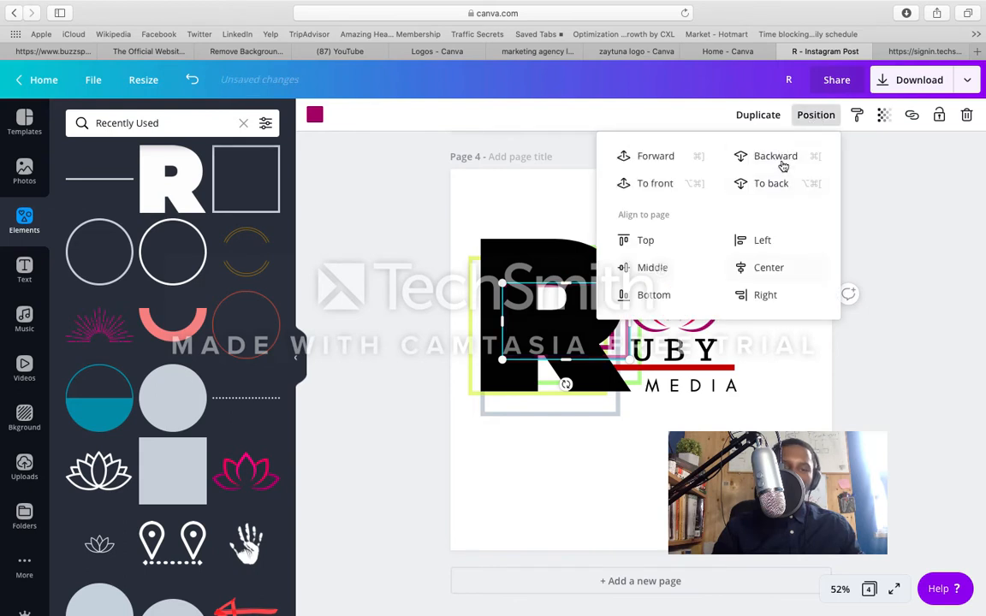
left_click(847, 381)
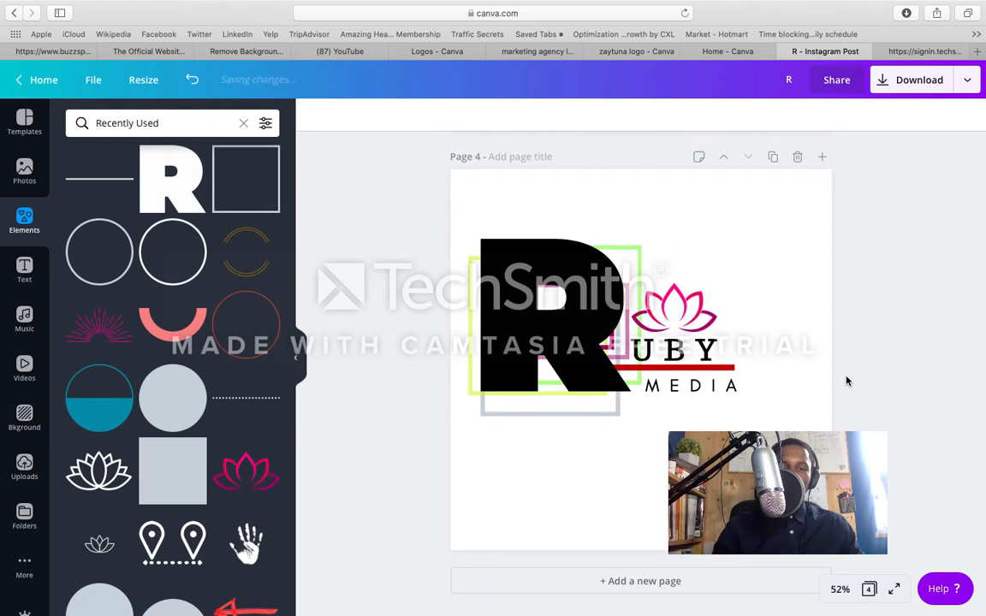
Step: Scale the large R down to about 409 by 414, keeping its lower-left corner in place
left_click(628, 340)
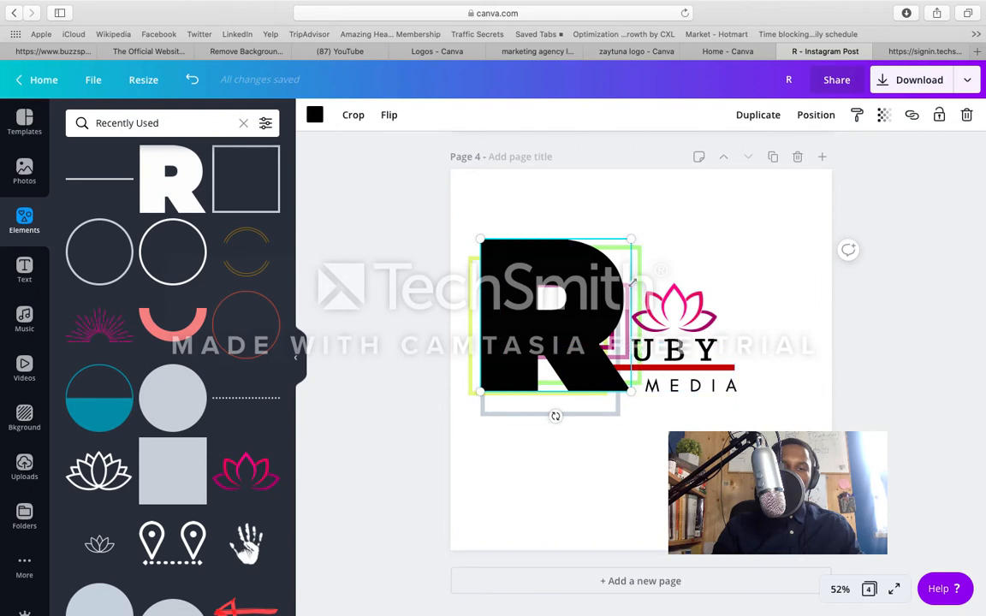
left_click_drag(627, 243, 628, 248)
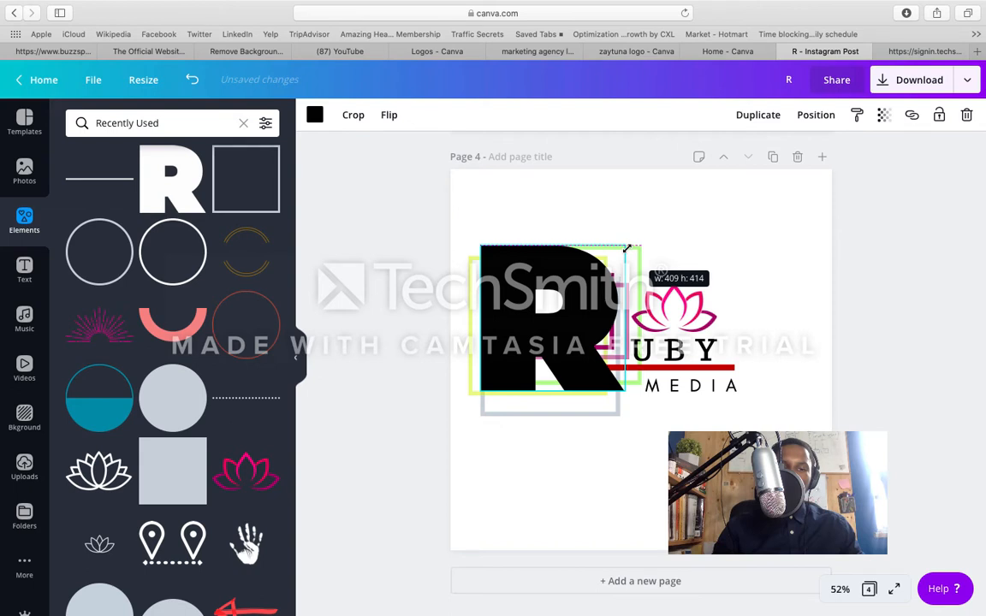
left_click_drag(627, 249, 628, 250)
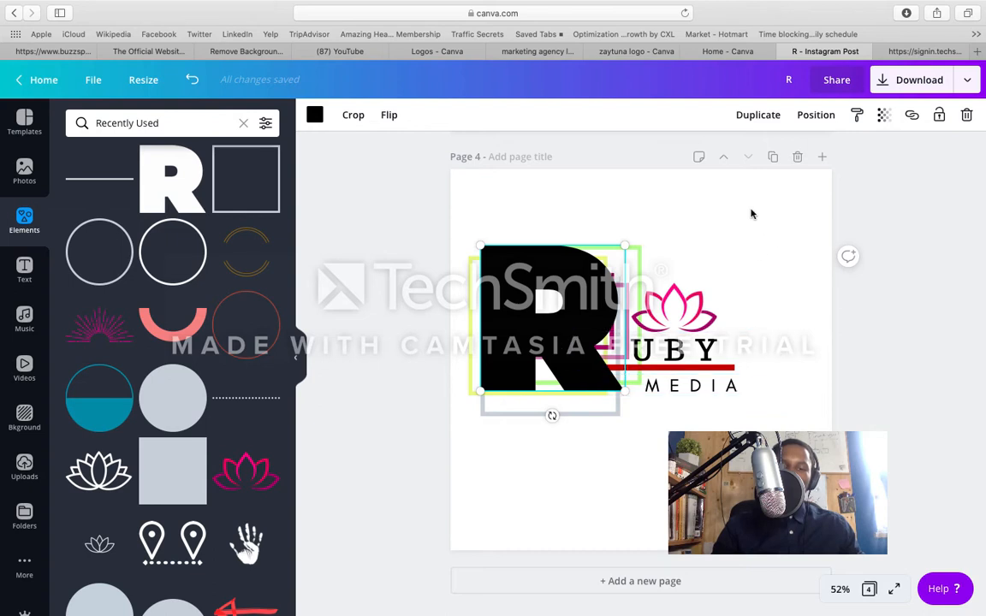
Step: Copy page 4 as a new page 5 and select the large R on the copy
left_click(775, 157)
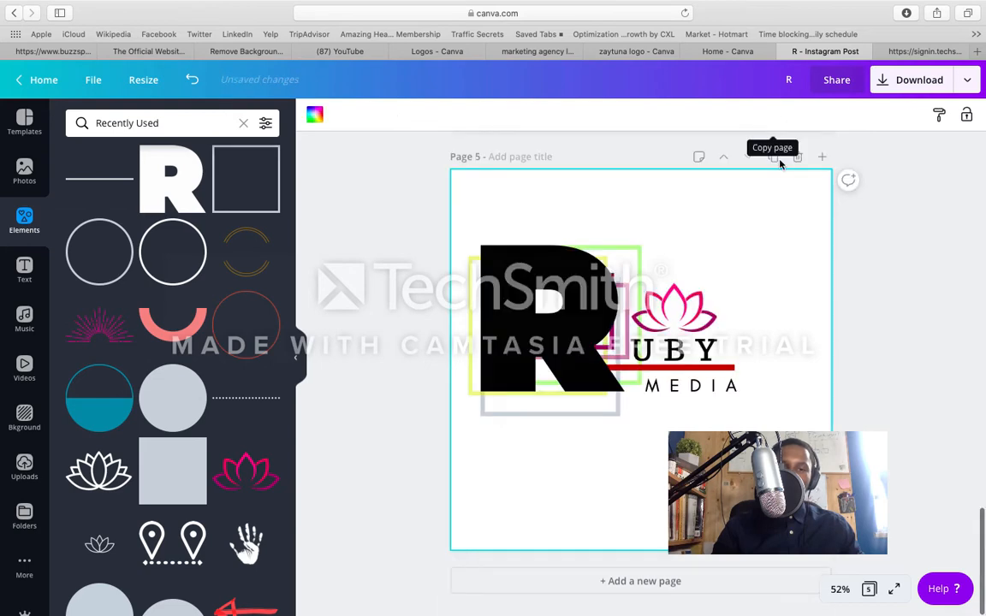
scroll(737, 253, "up", 5)
scroll(739, 253, "down", 5)
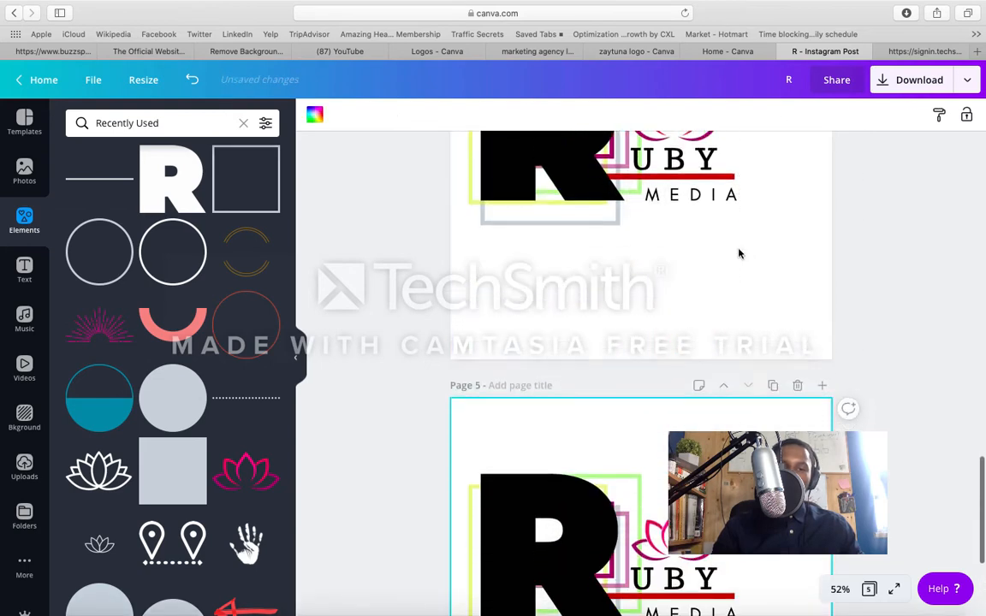
left_click(605, 329)
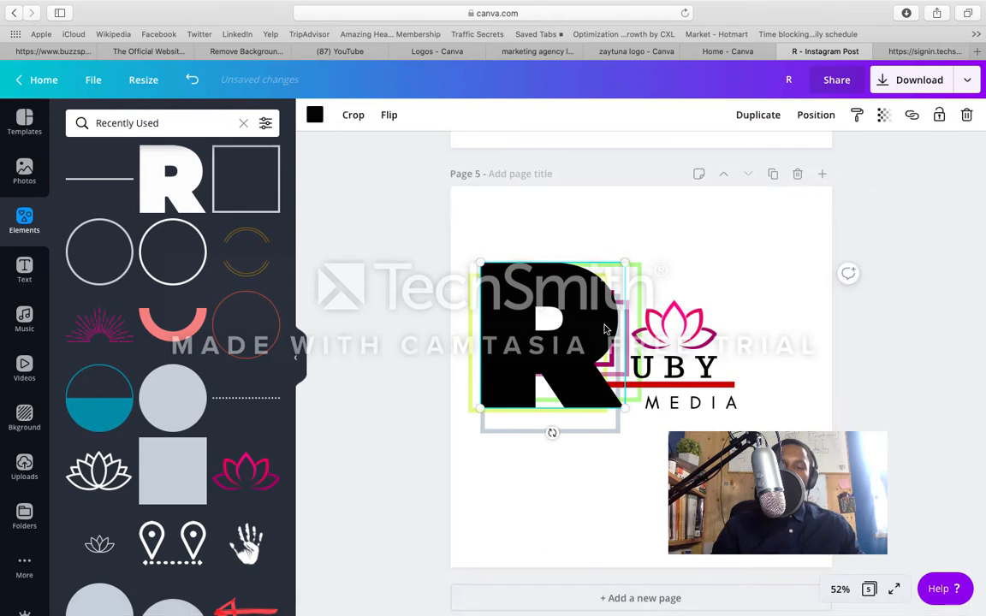
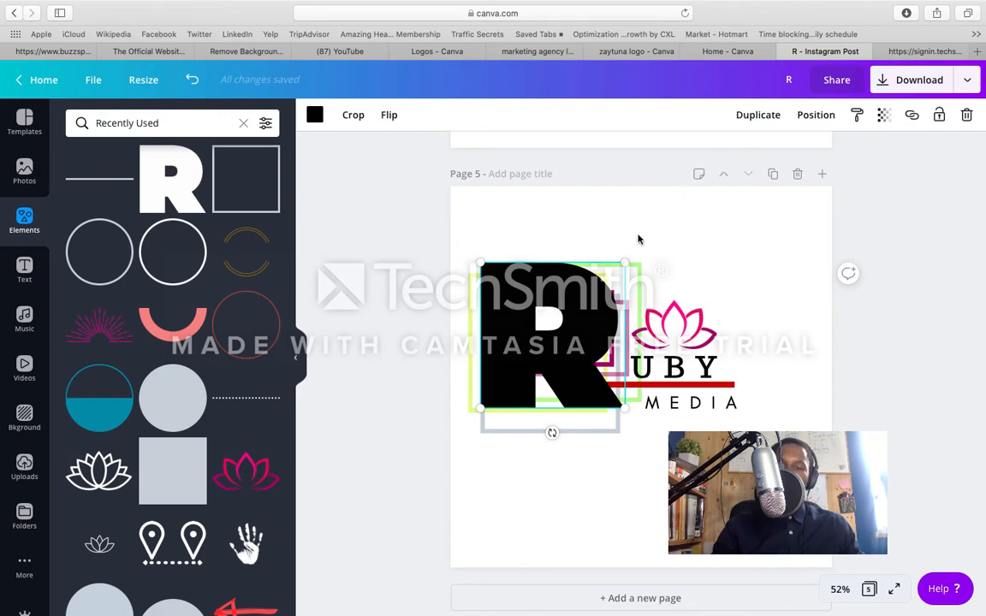
Step: Duplicate the large black R, lay the copy over the original on page 5, and scale the copy down slightly
left_click(745, 116)
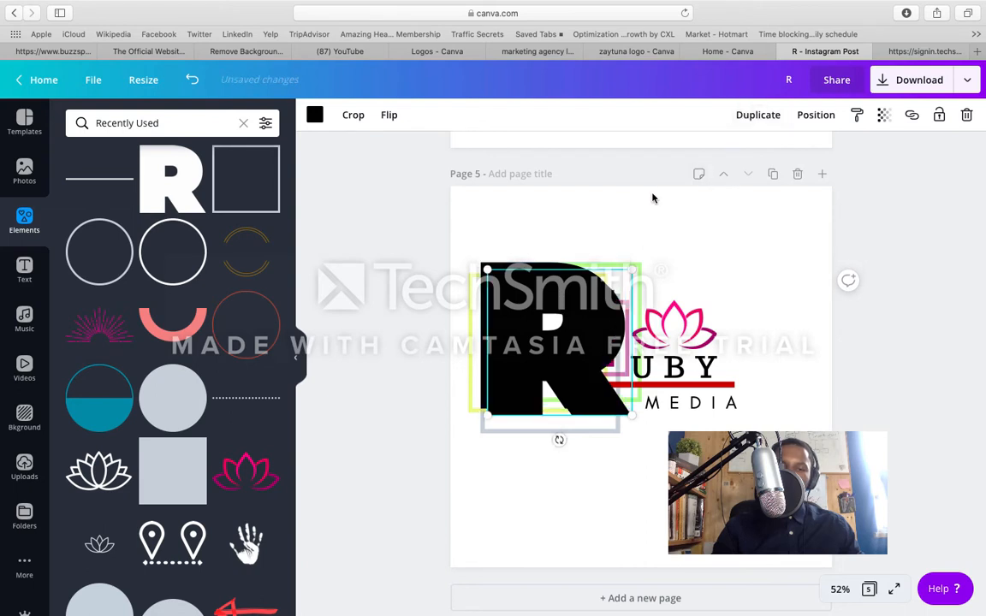
left_click_drag(567, 328, 523, 304)
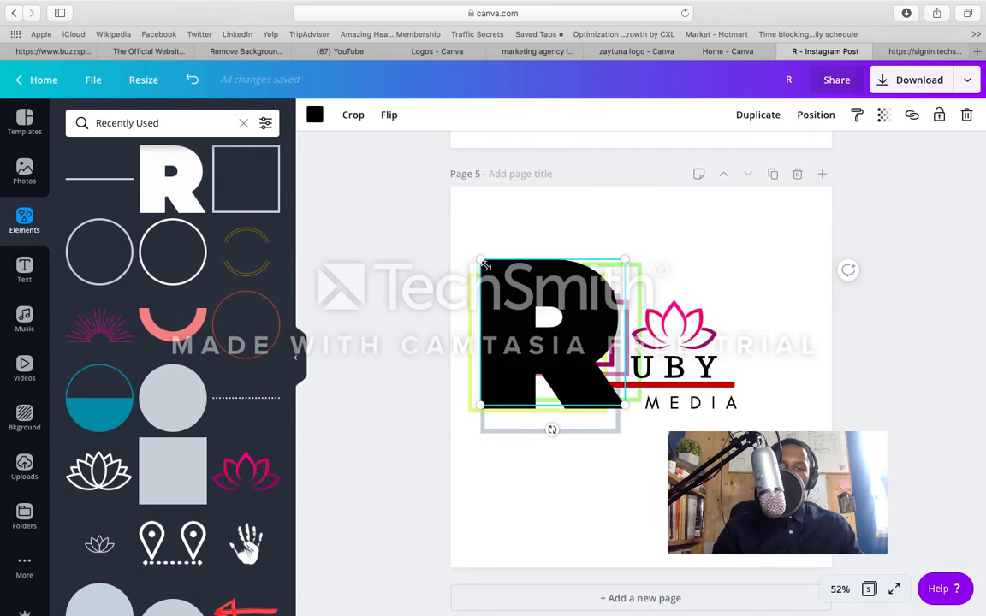
left_click_drag(484, 265, 511, 291)
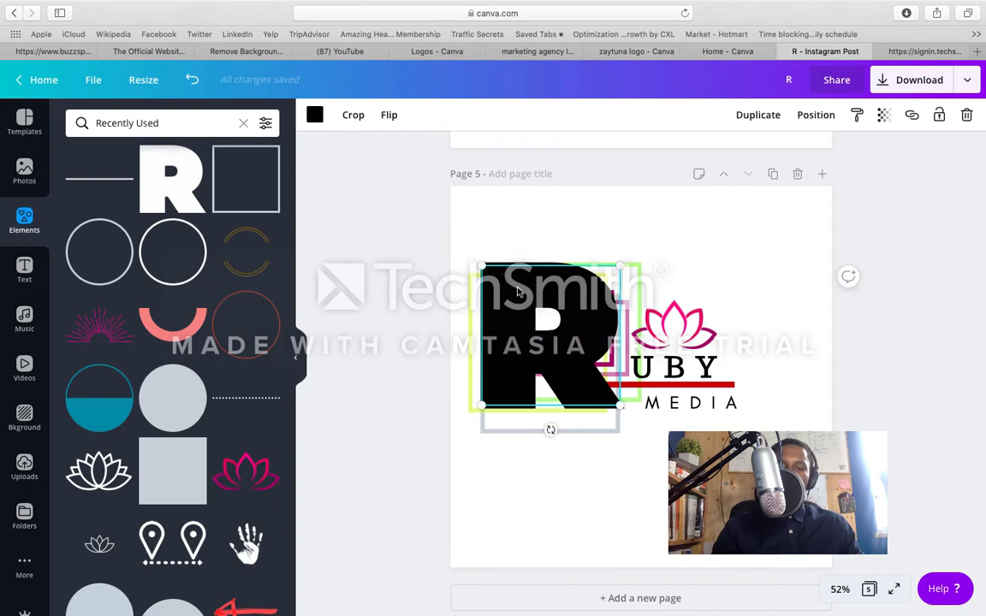
left_click_drag(616, 263, 615, 265)
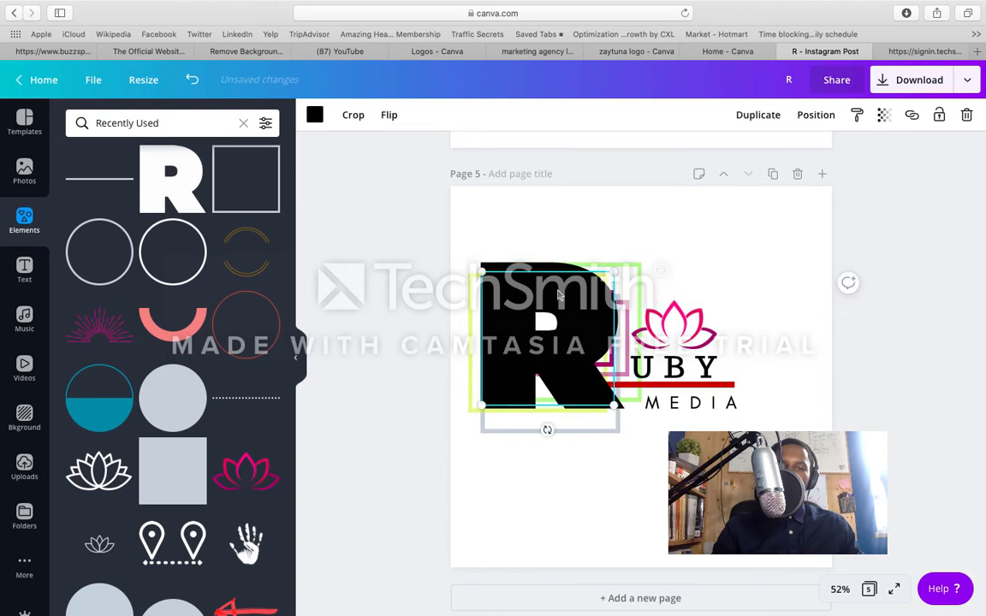
Step: Recolor the smaller R copy with the dark red from the realwurlboss palette
left_click(313, 118)
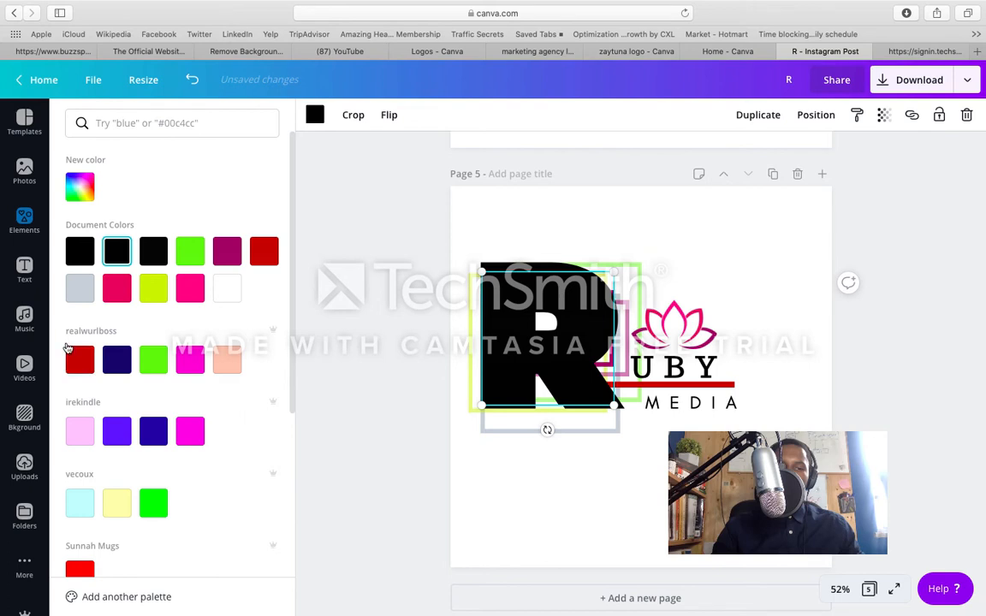
left_click(265, 249)
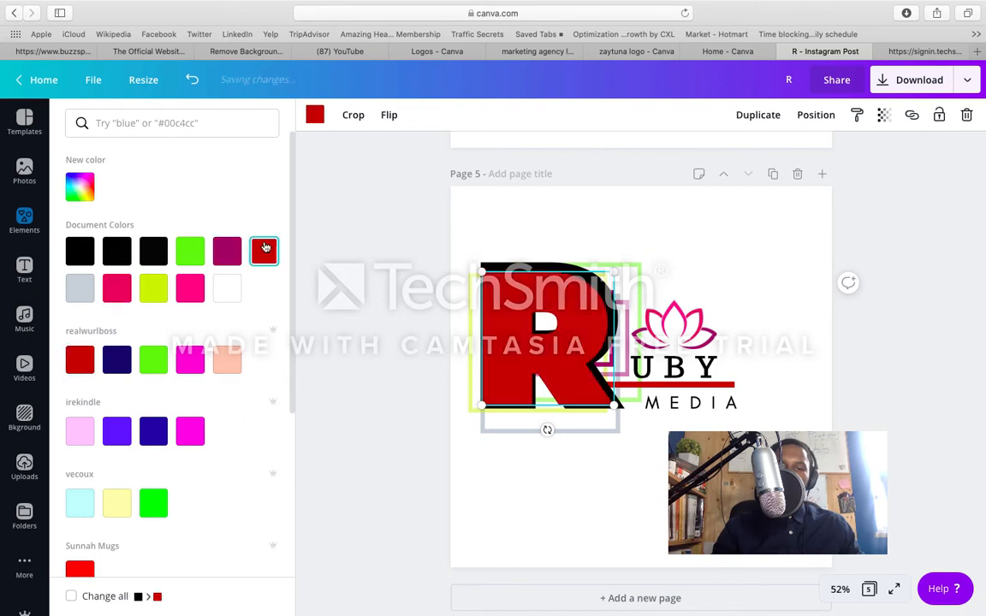
left_click(80, 360)
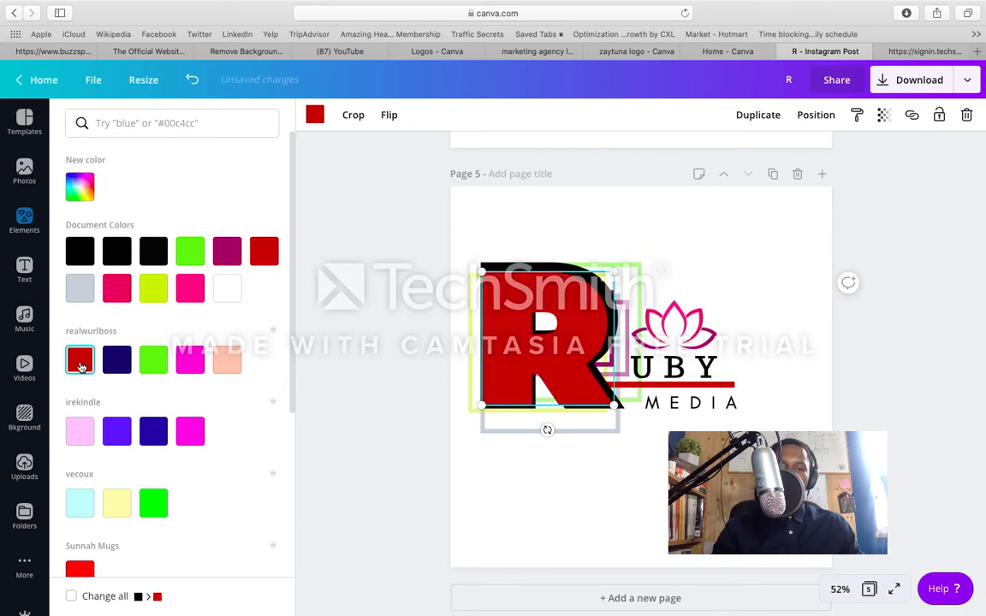
left_click(116, 290)
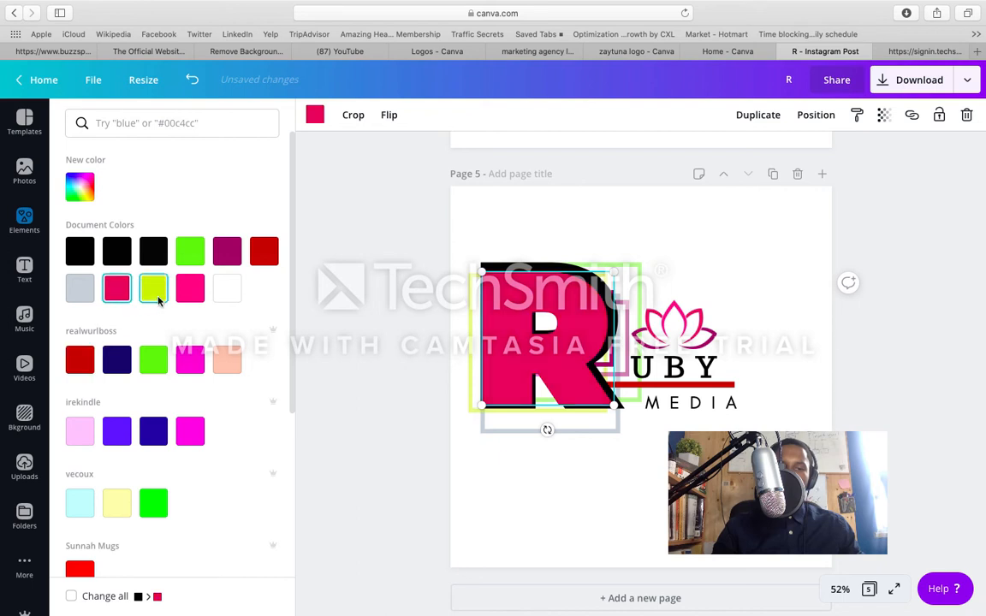
left_click(79, 360)
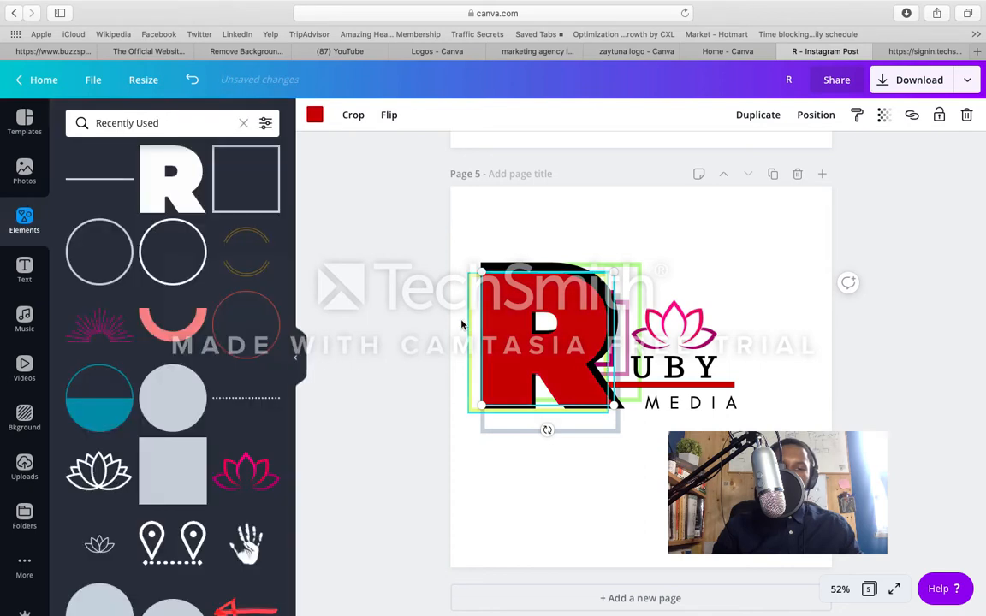
Step: Enlarge and reposition the red R until it covers almost all of the black R beneath it
left_click_drag(504, 321, 507, 320)
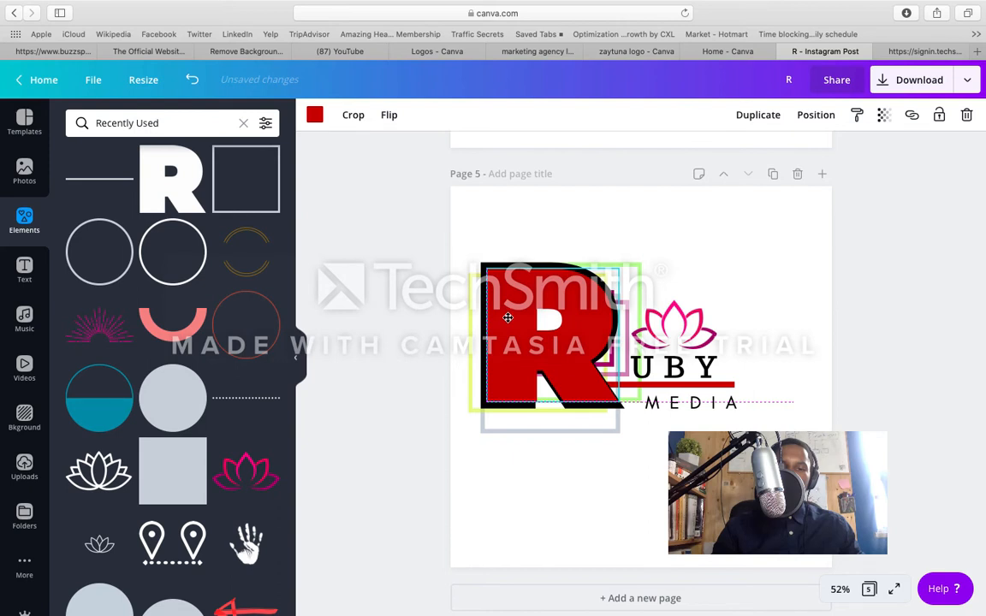
left_click_drag(507, 318, 506, 320)
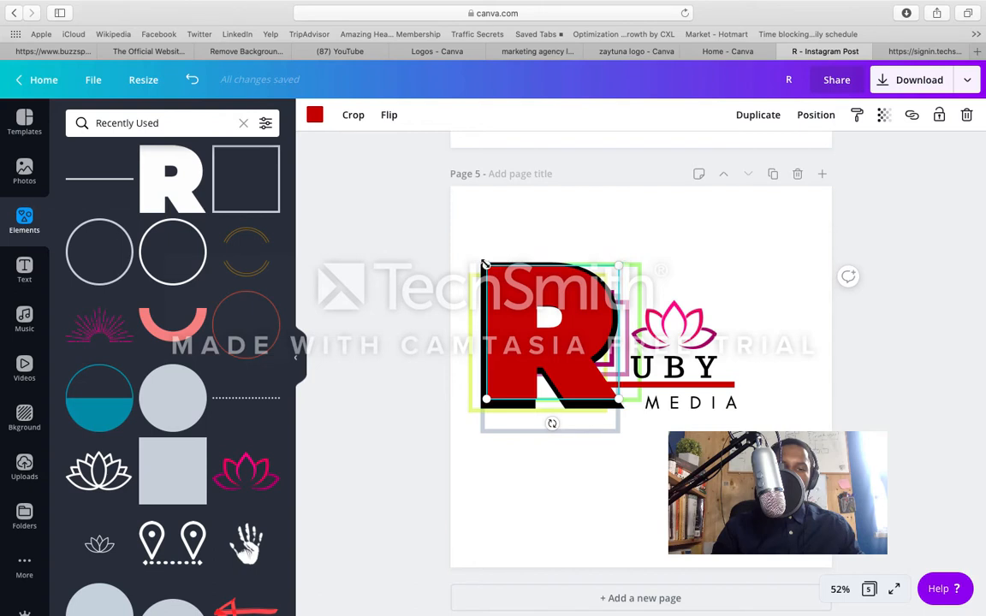
left_click_drag(482, 263, 479, 263)
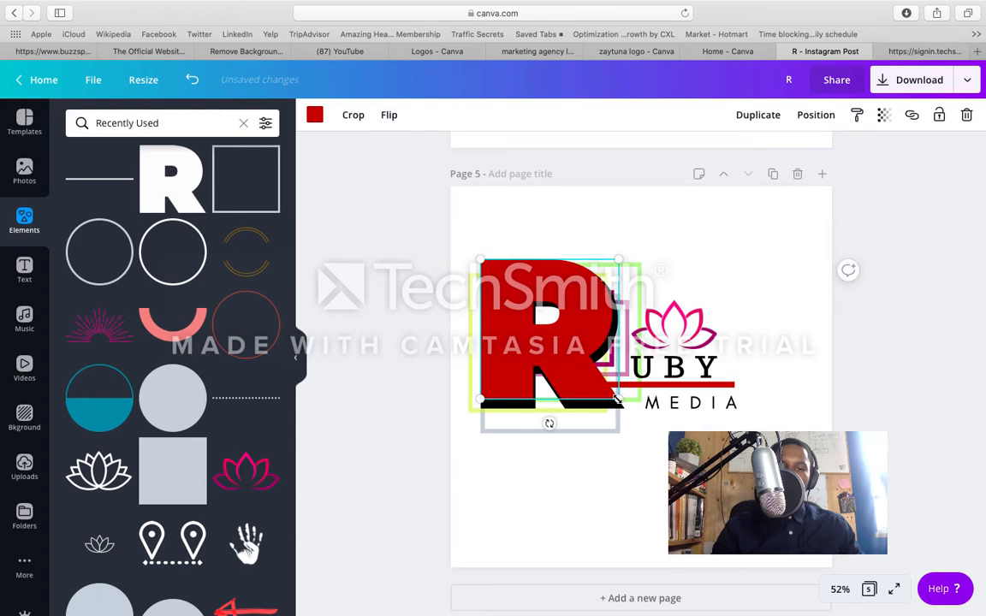
left_click_drag(619, 403, 622, 405)
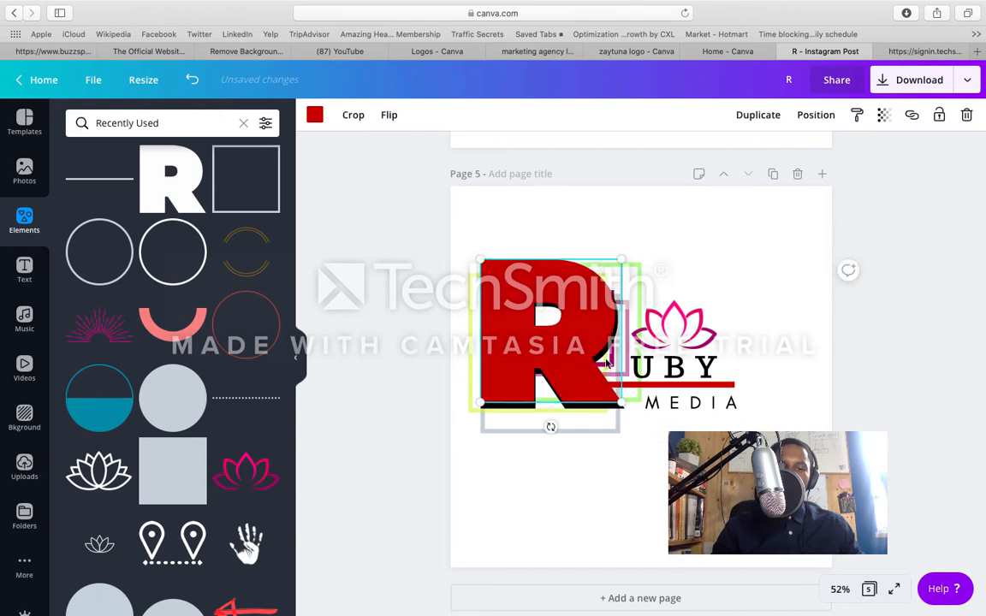
left_click_drag(591, 347, 594, 351)
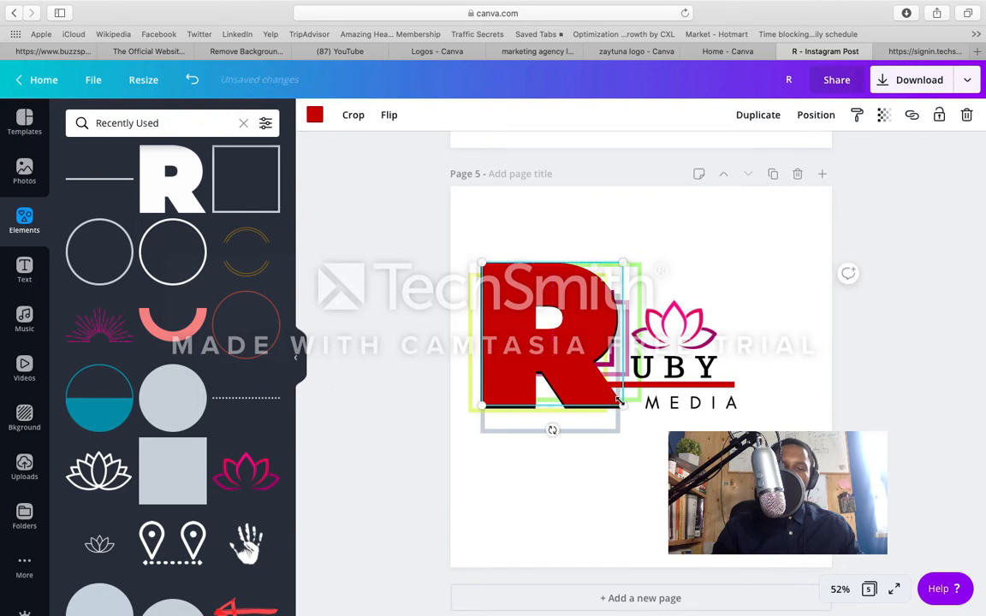
left_click_drag(618, 401, 626, 408)
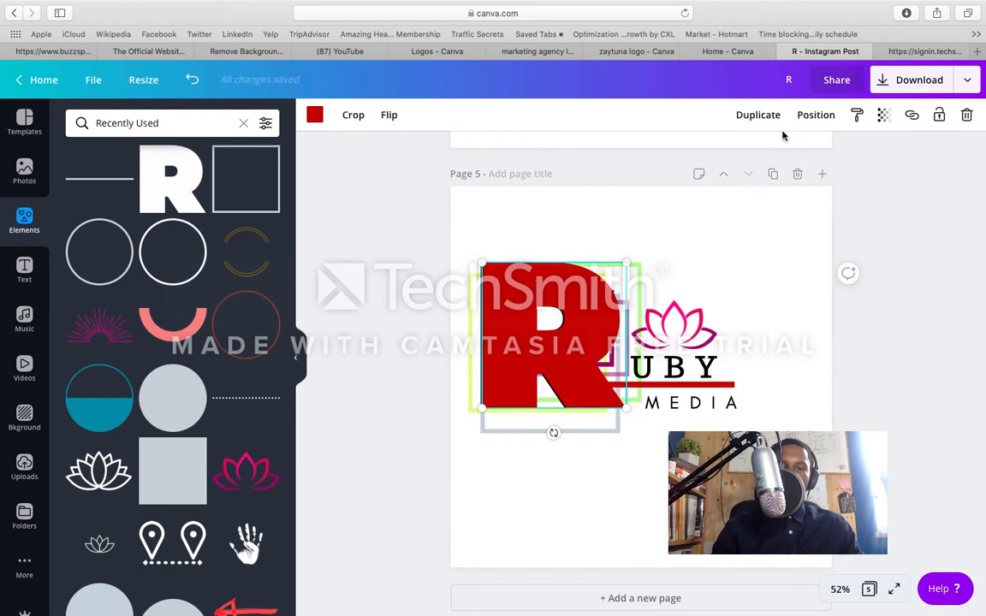
Step: Send the red R backward one layer so it sits behind the black R
left_click(816, 116)
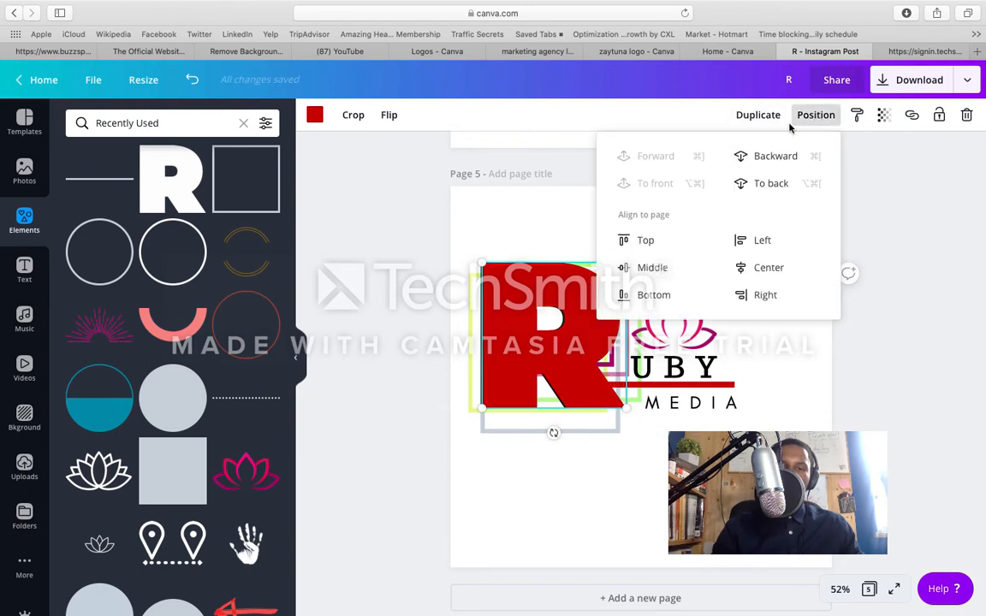
left_click(772, 158)
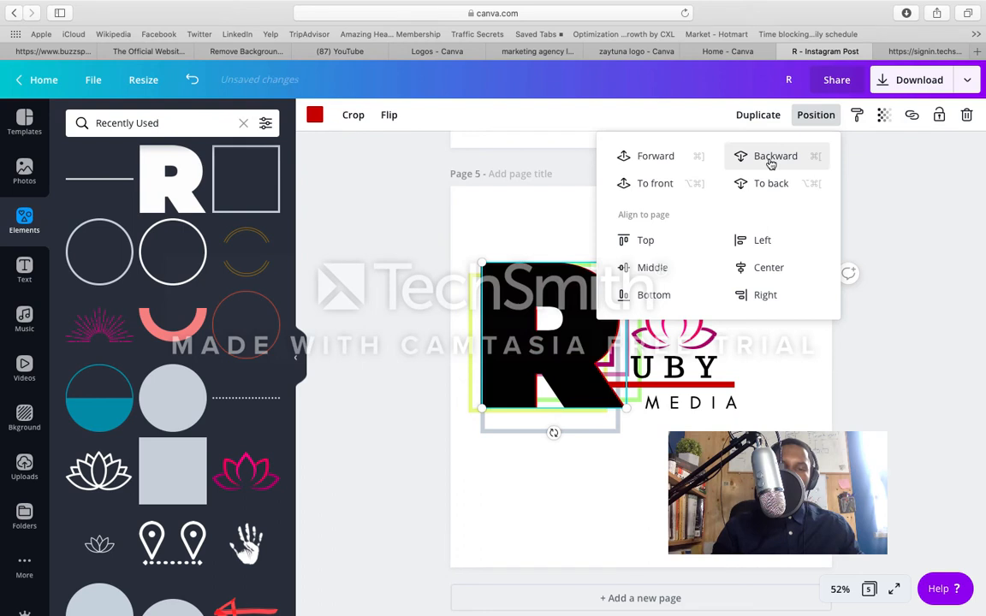
left_click(777, 479)
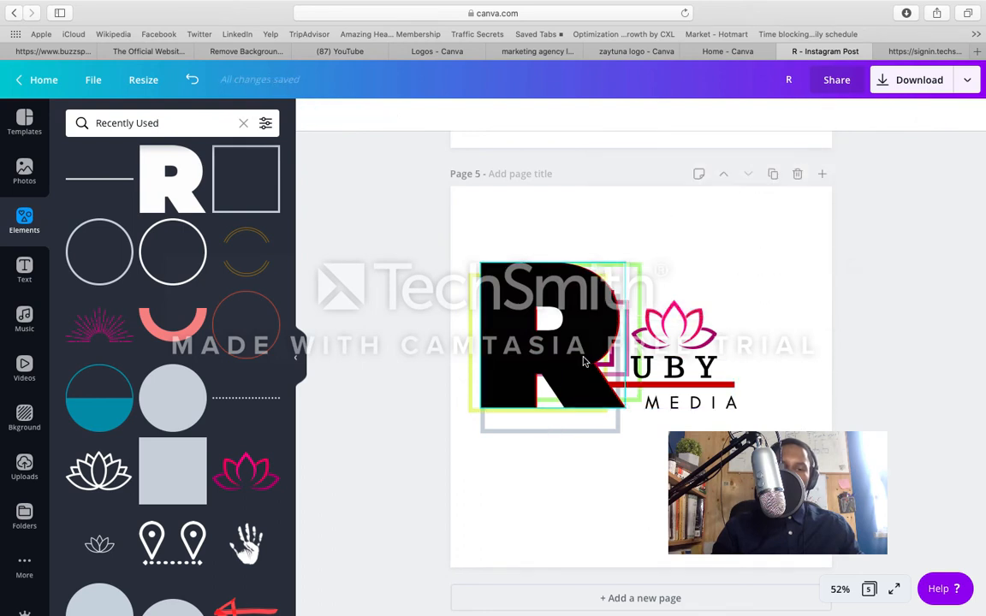
Step: Scale the black R down slightly and nudge it so a thin red edge shows around it
left_click(582, 362)
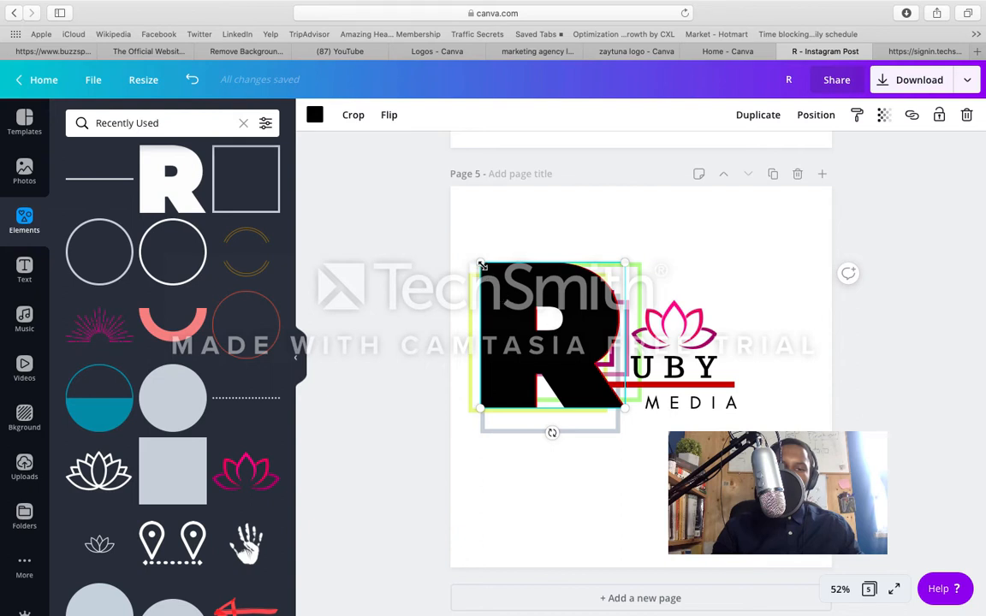
left_click_drag(482, 266, 485, 269)
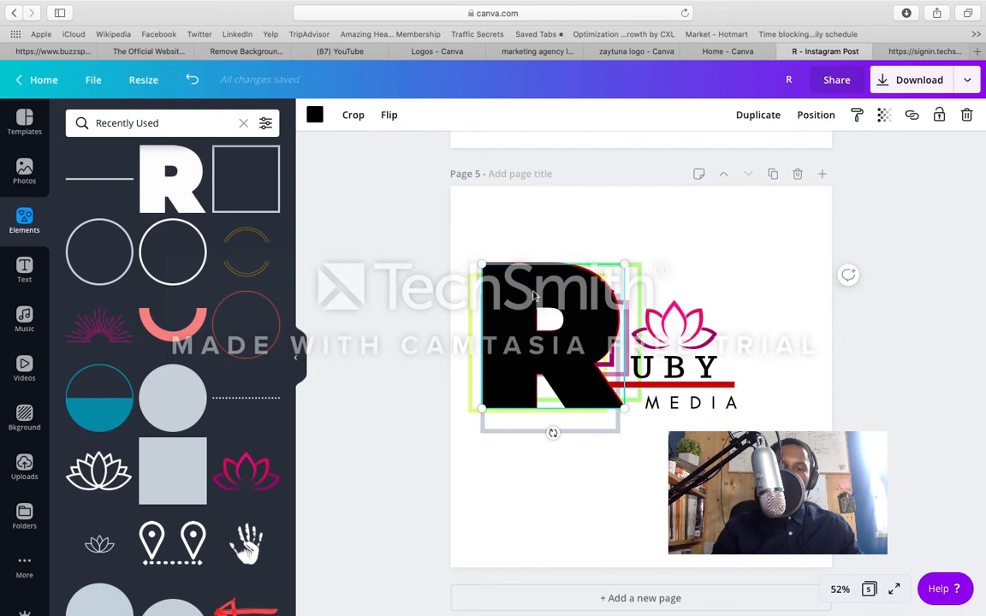
left_click_drag(534, 295, 532, 293)
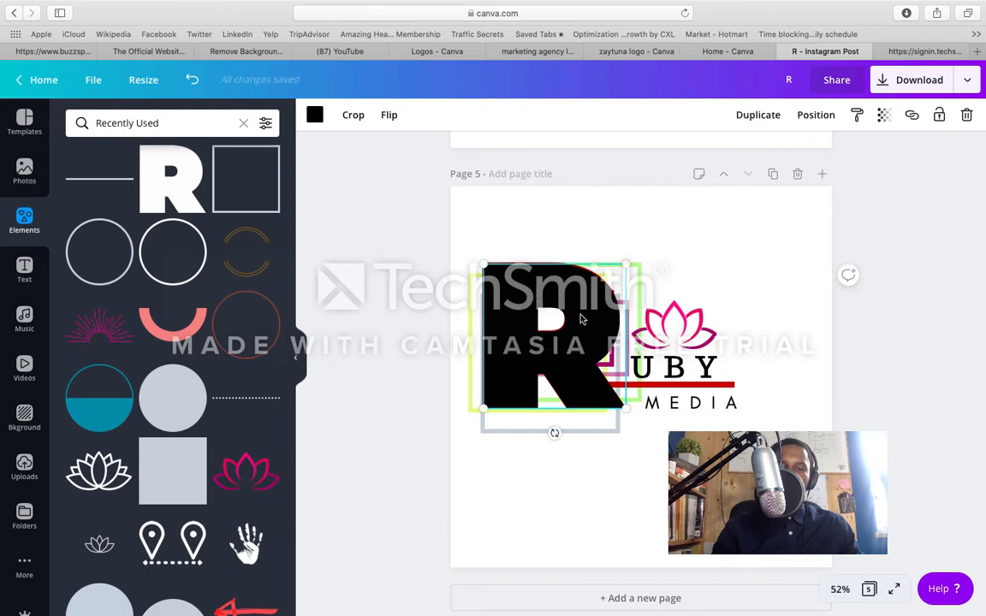
left_click_drag(623, 270, 620, 273)
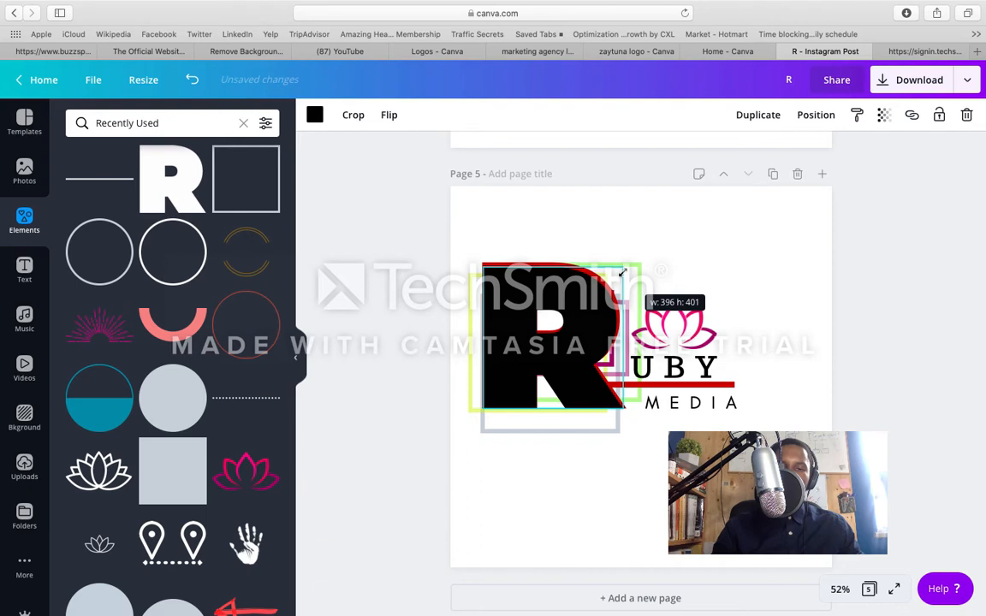
left_click_drag(623, 272, 623, 272)
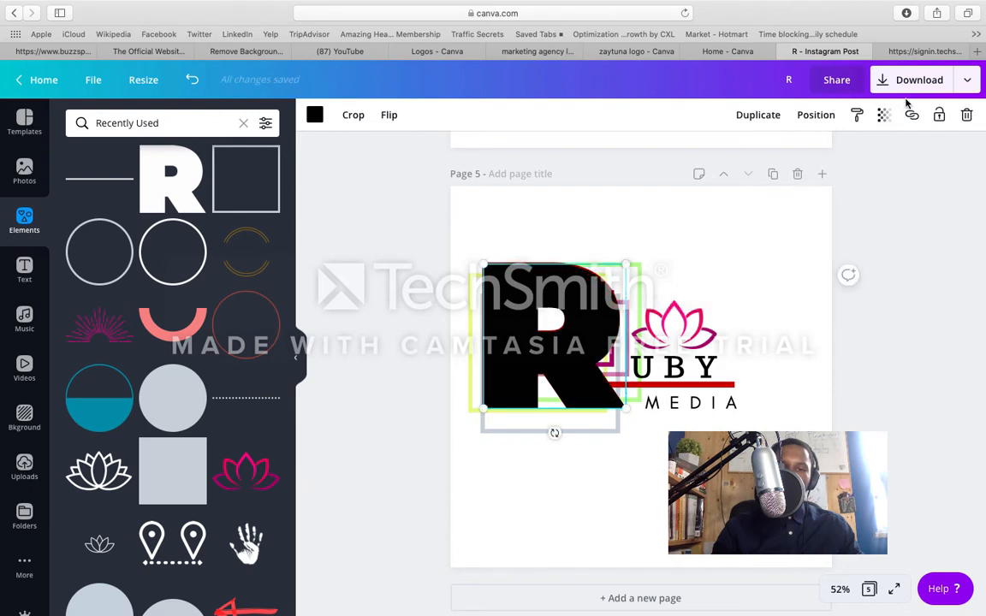
Step: Try the black R at a transparency value of 83 and raise it back toward full opacity
left_click(883, 115)
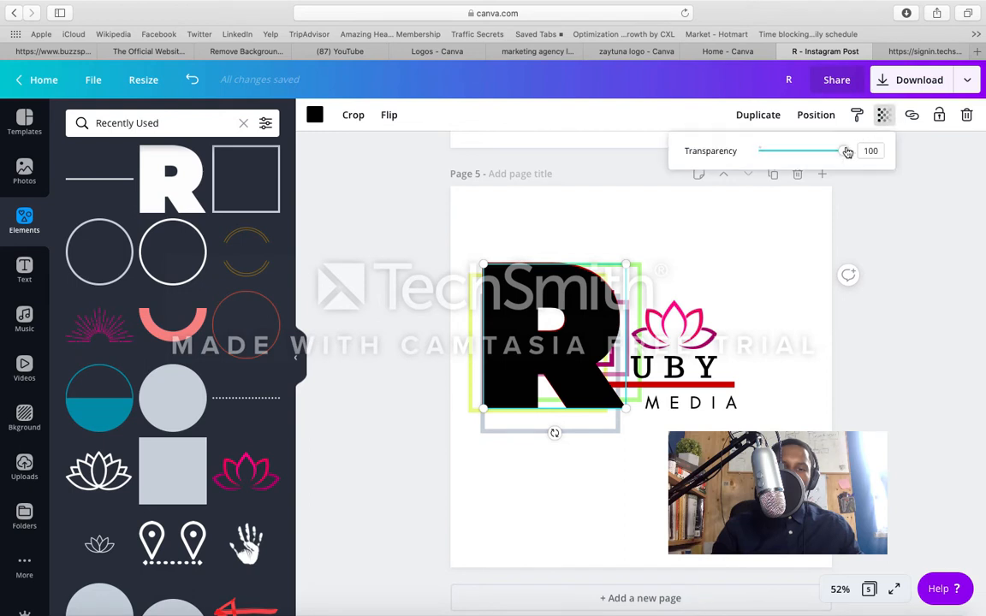
left_click_drag(847, 151, 825, 154)
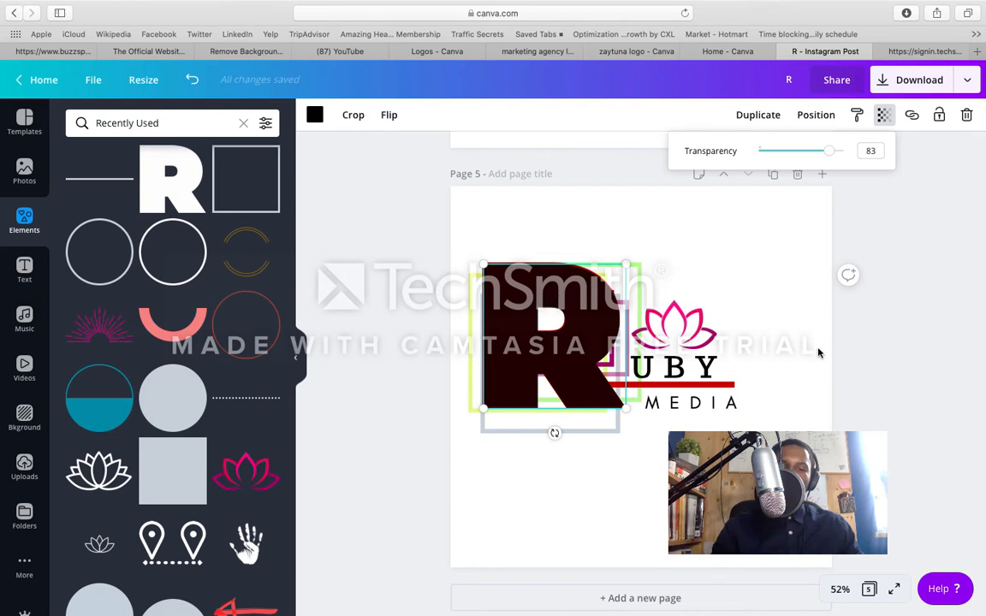
left_click_drag(832, 155, 847, 155)
left_click(876, 263)
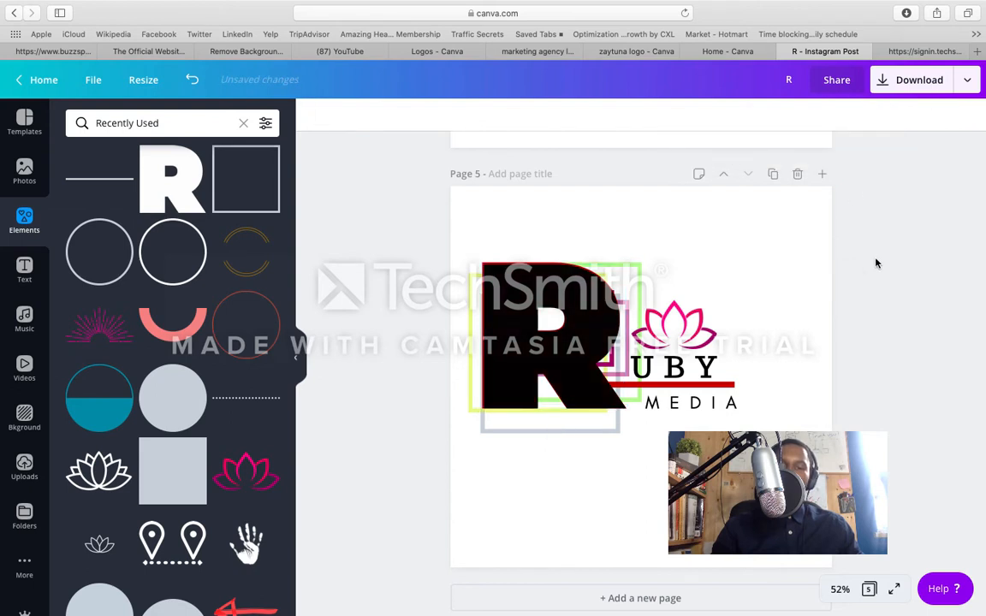
Step: Compare the R on pages 4 and 5, and copy page 5 as a new page 6
scroll(843, 273, "up", 5)
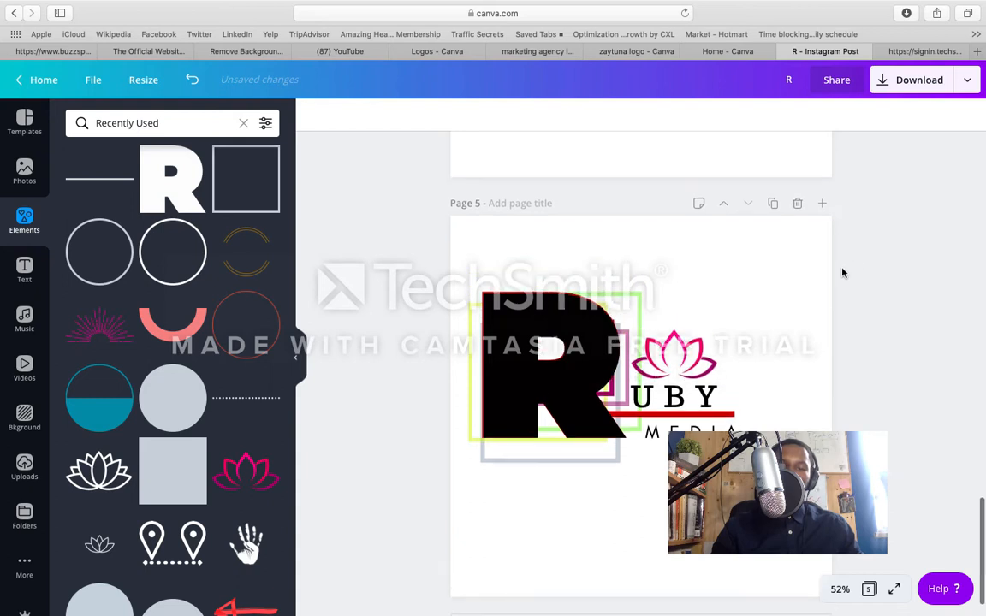
scroll(843, 273, "up", 3)
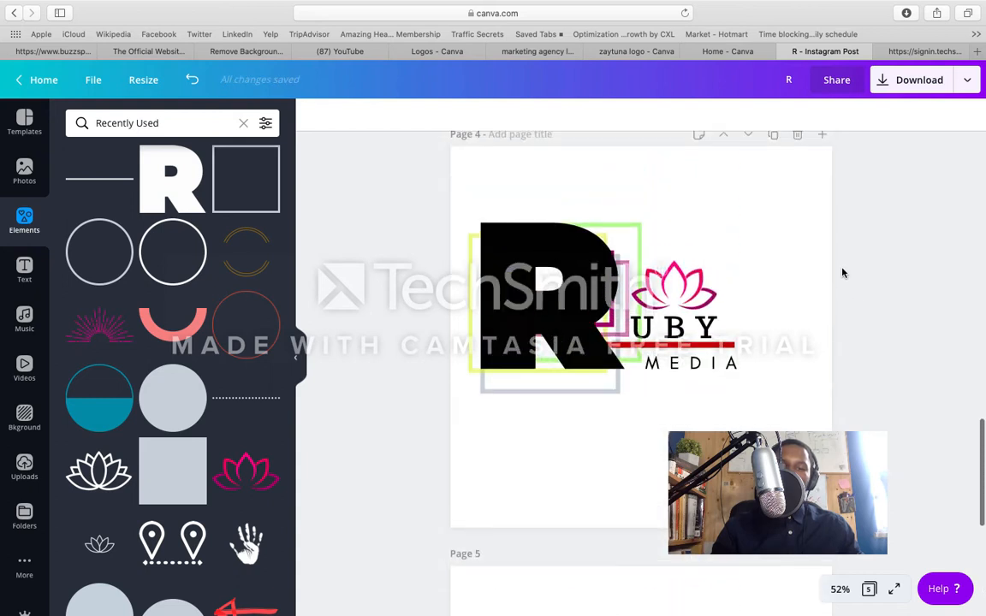
scroll(843, 273, "down", 3)
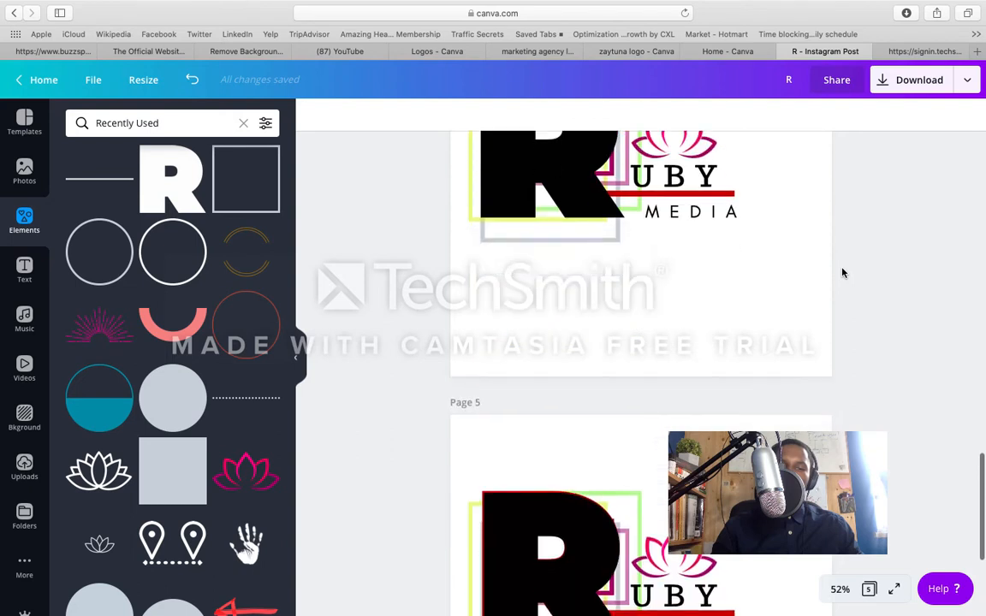
scroll(843, 273, "down", 4)
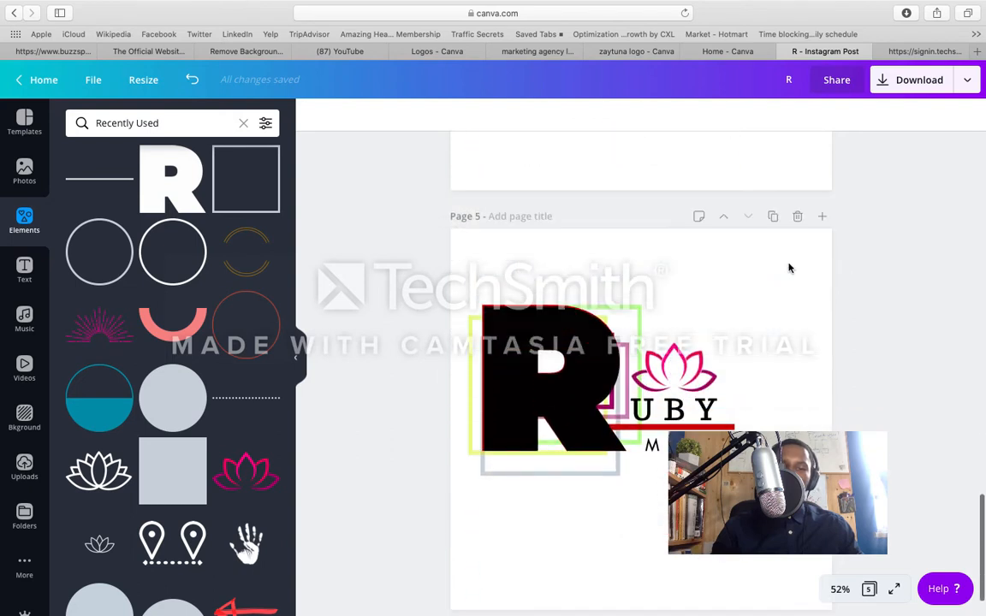
left_click(772, 217)
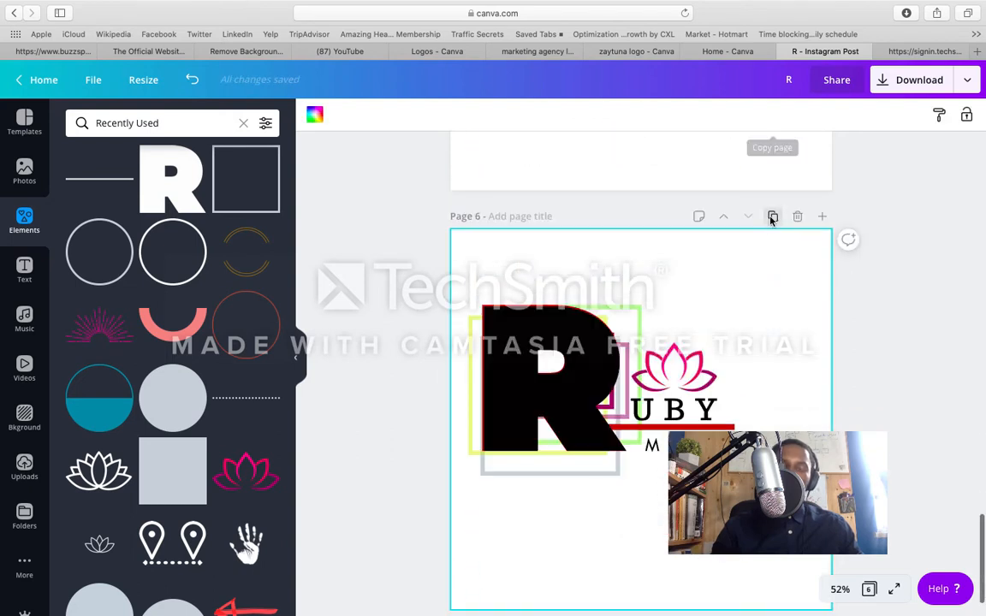
Step: Delete both the black R and the red R behind it from page 6
left_click(590, 379)
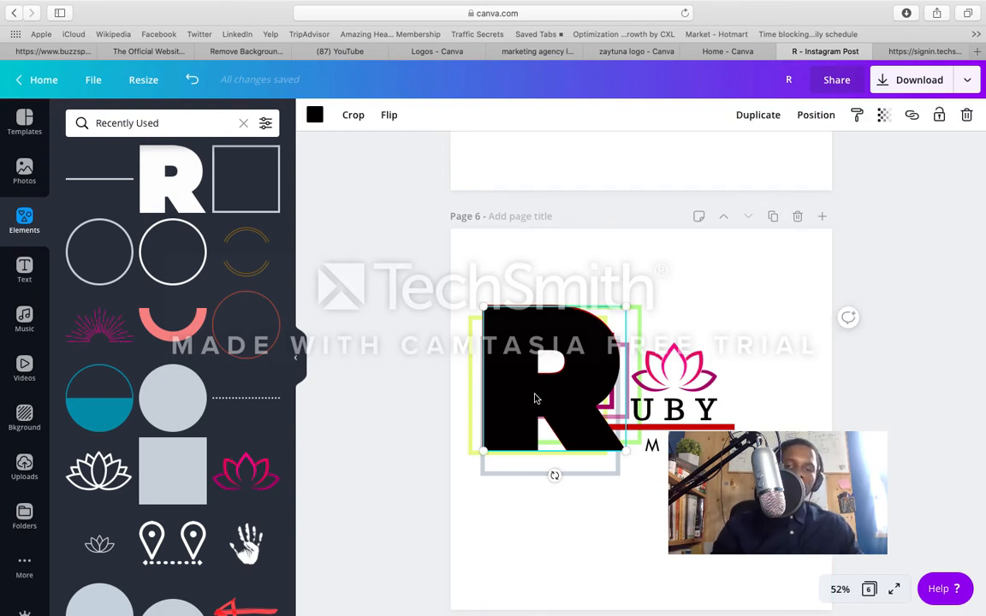
left_click_drag(532, 398, 520, 497)
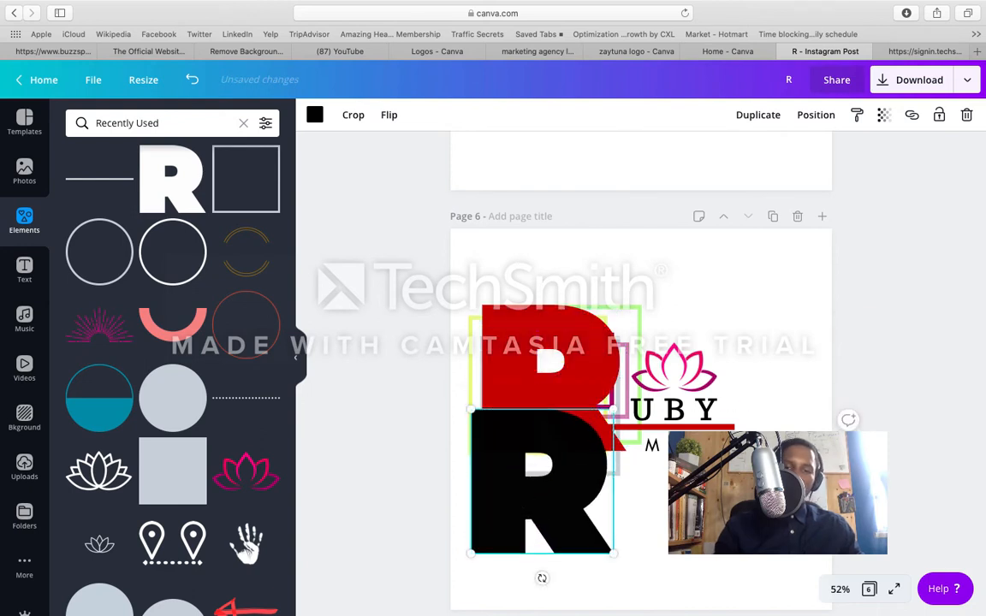
key("Delete")
left_click(522, 434)
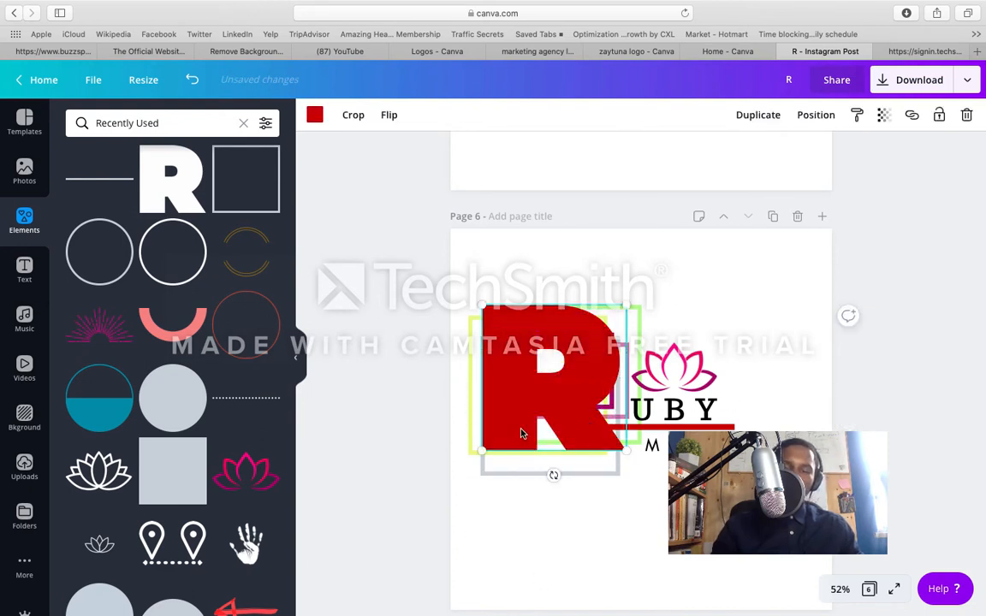
key("Delete")
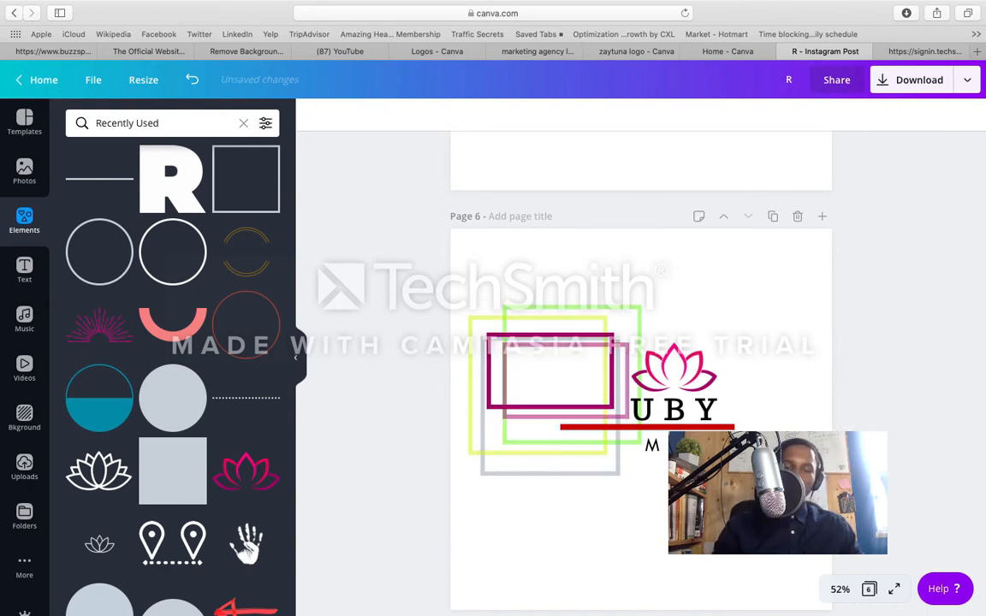
Step: Move the grey square frame up level with the yellow-green one, and narrow both frames from their left edges
left_click(531, 471)
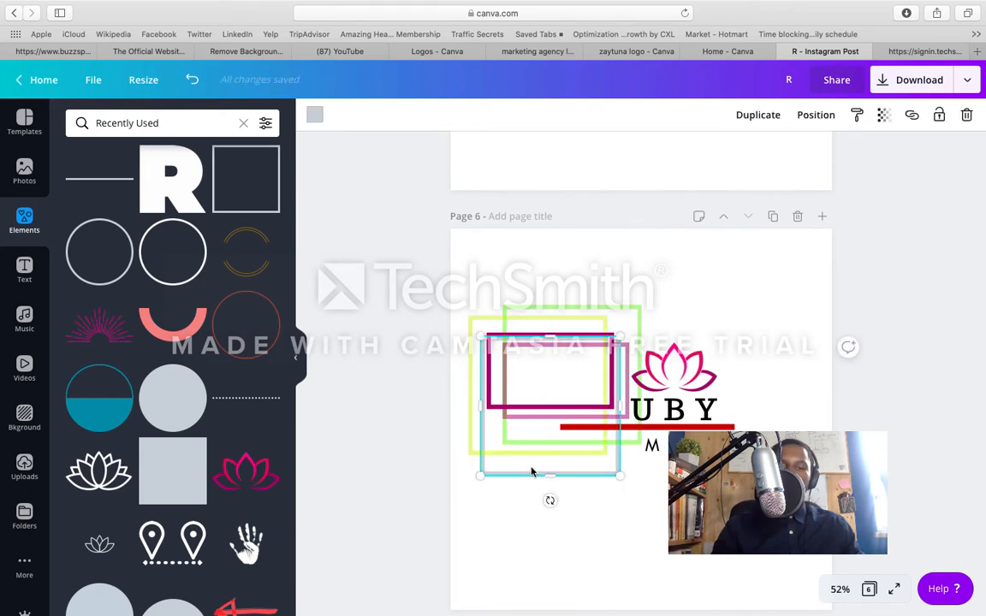
left_click_drag(534, 464, 546, 444)
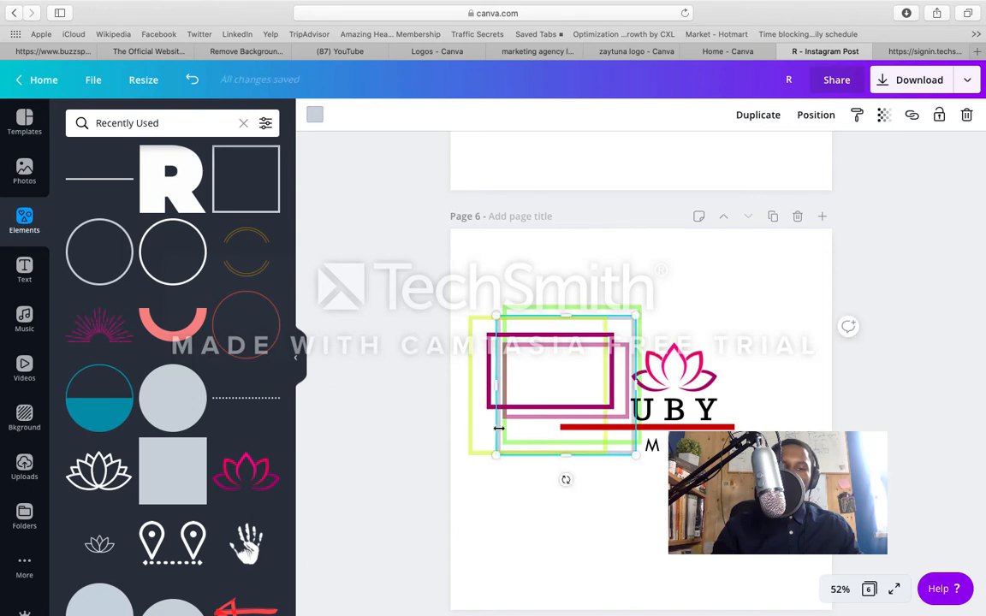
left_click_drag(503, 385, 535, 385)
left_click(472, 383)
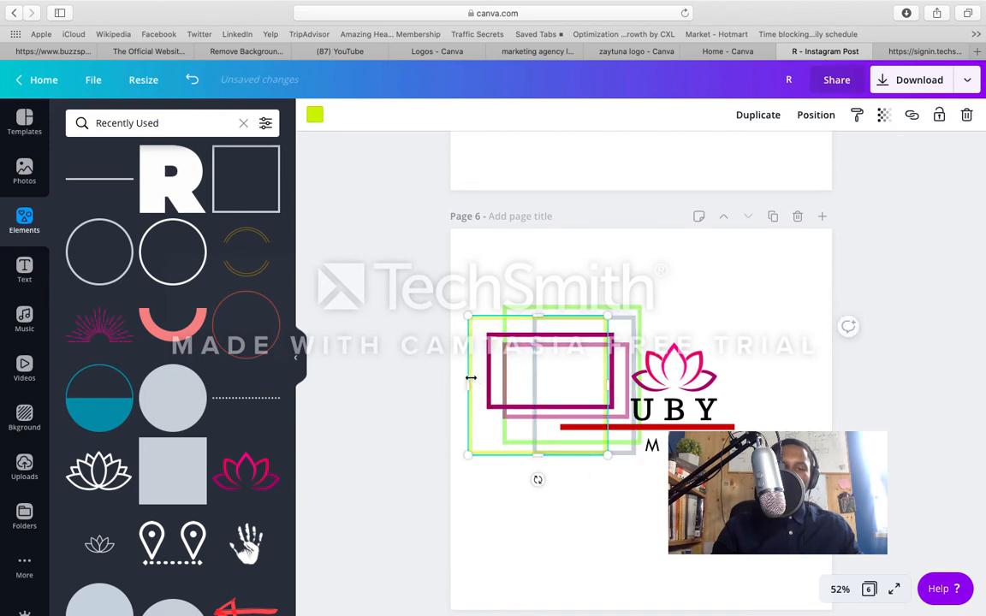
left_click_drag(488, 382, 514, 385)
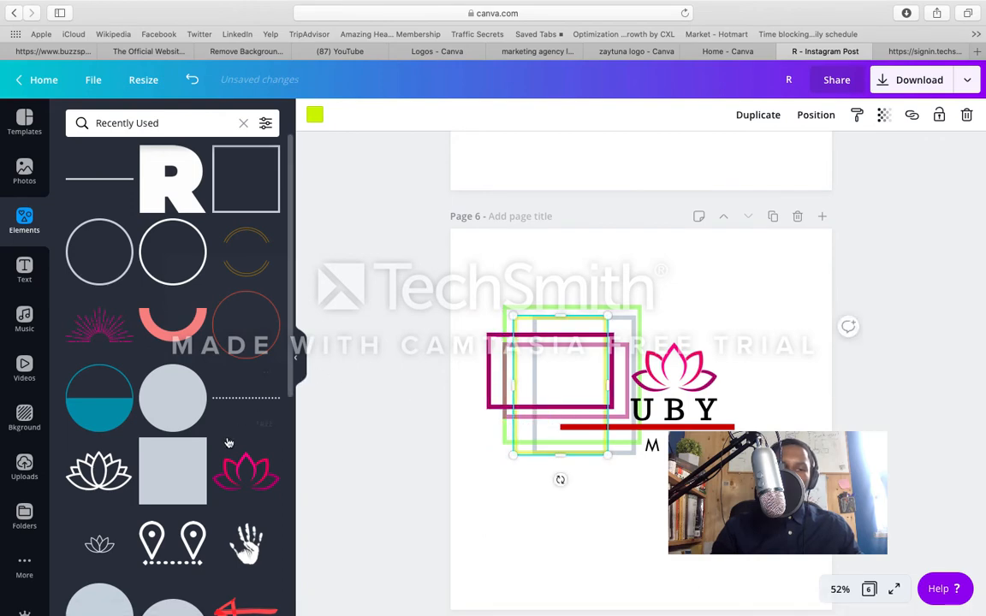
Step: Replace the Recently Used elements listing with a search for r
scroll(228, 441, "down", 1)
scroll(229, 442, "down", 3)
scroll(201, 243, "up", 4)
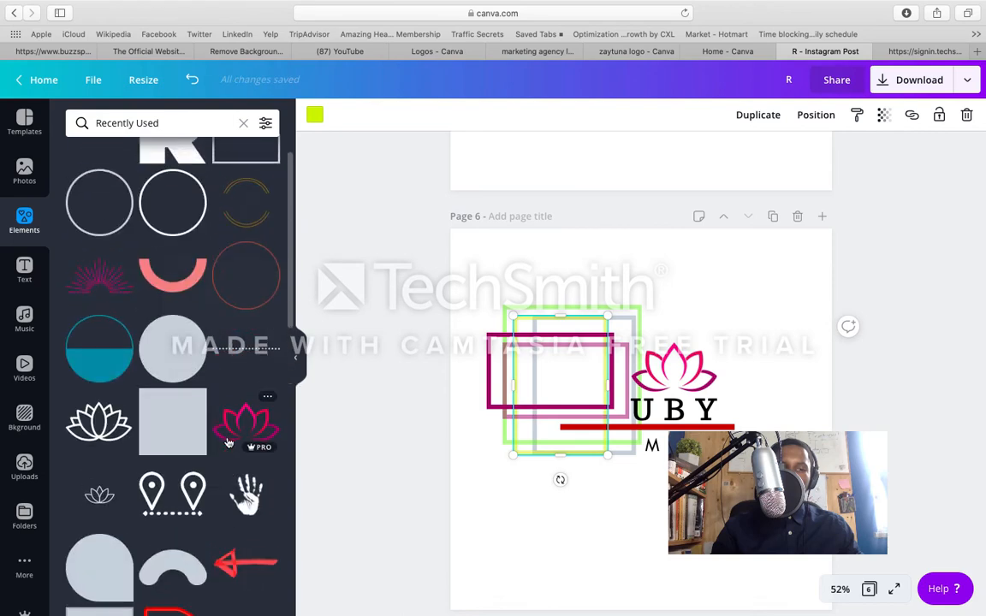
left_click(243, 122)
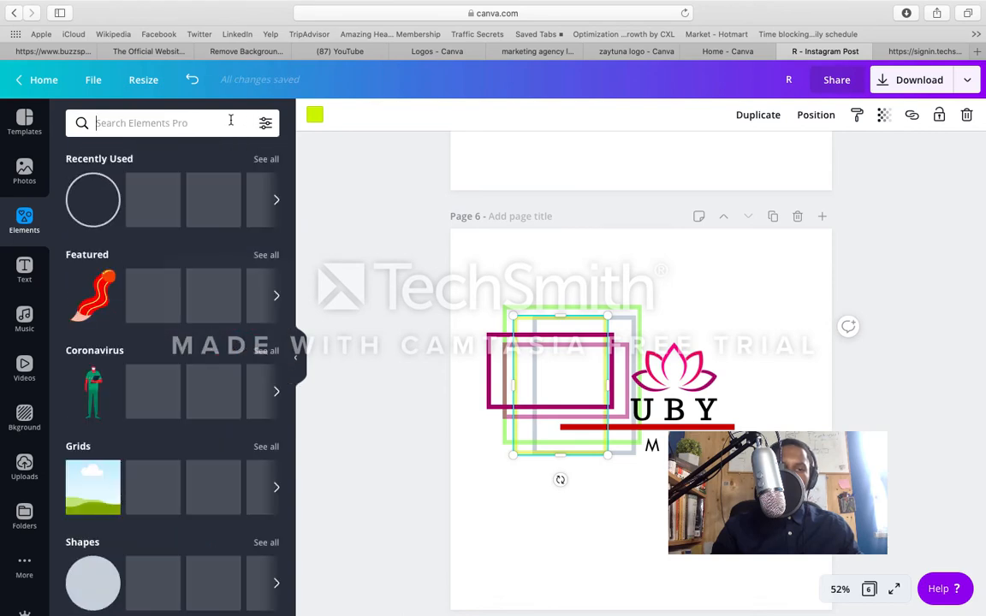
left_click(223, 122)
type("r")
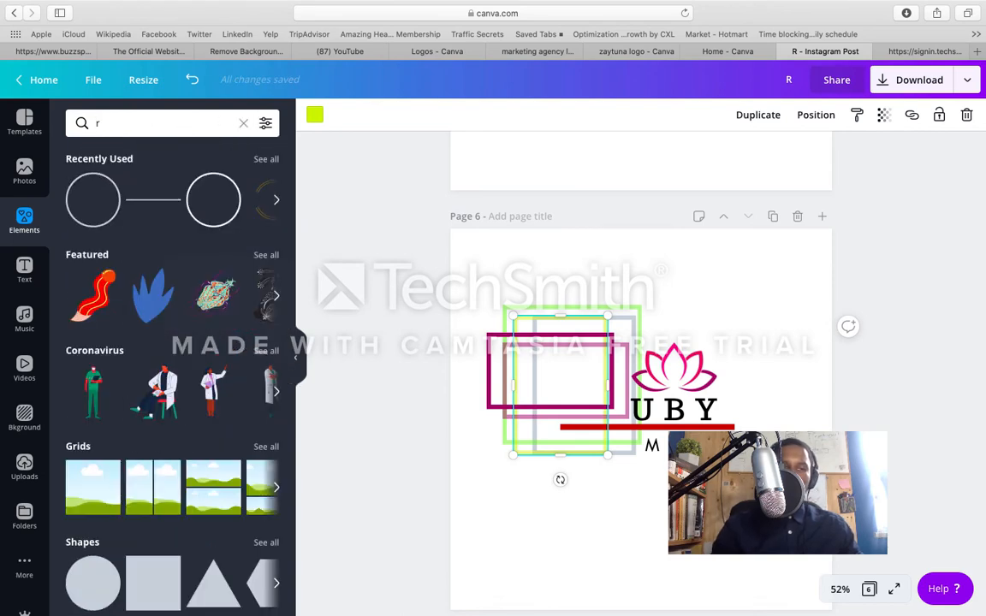
key("Return")
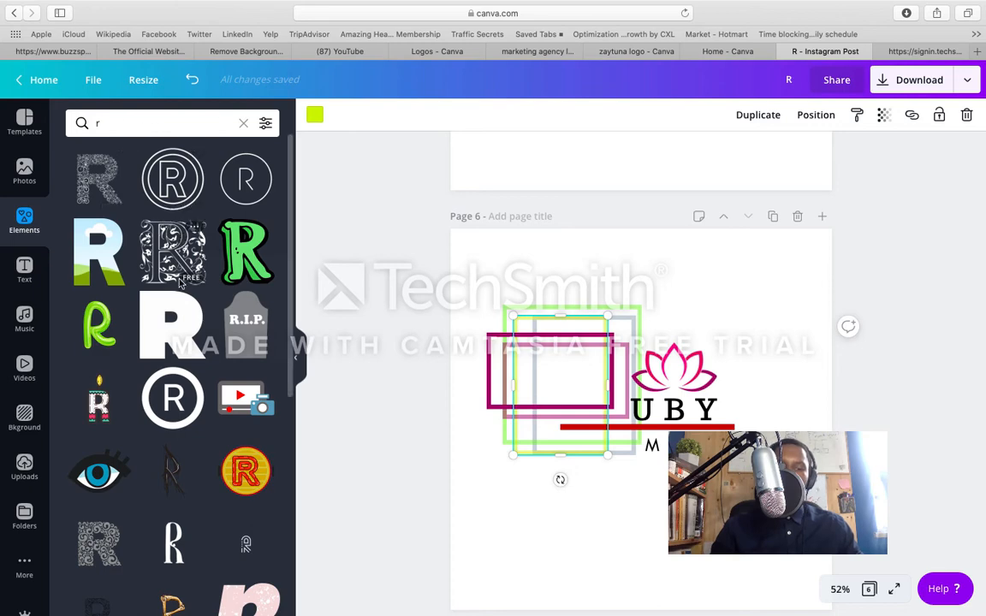
Step: Find the tall R with a rounded bowl and straight legs among the results and add it to page 6
scroll(180, 284, "down", 10)
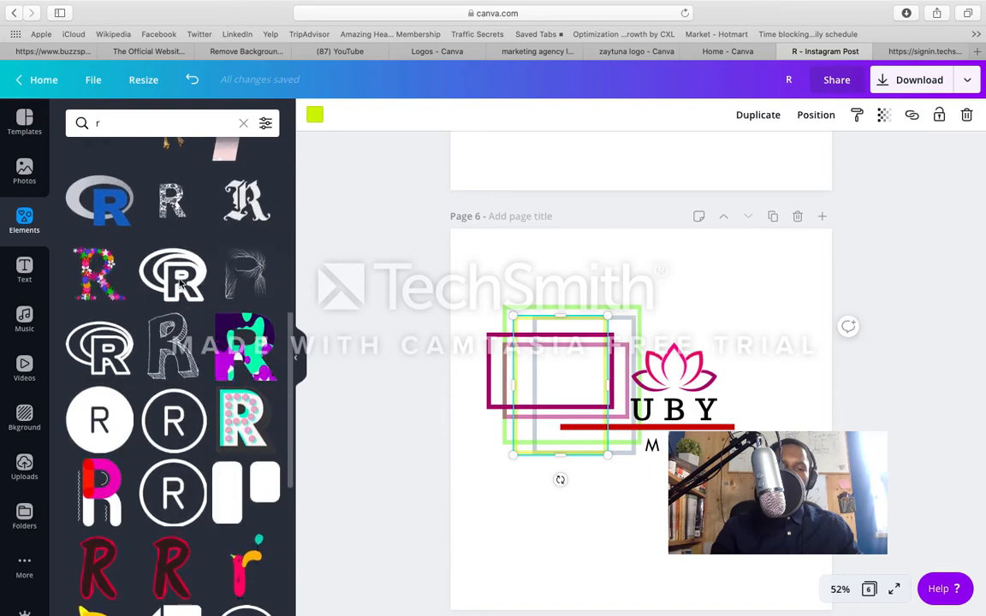
scroll(180, 285, "down", 3)
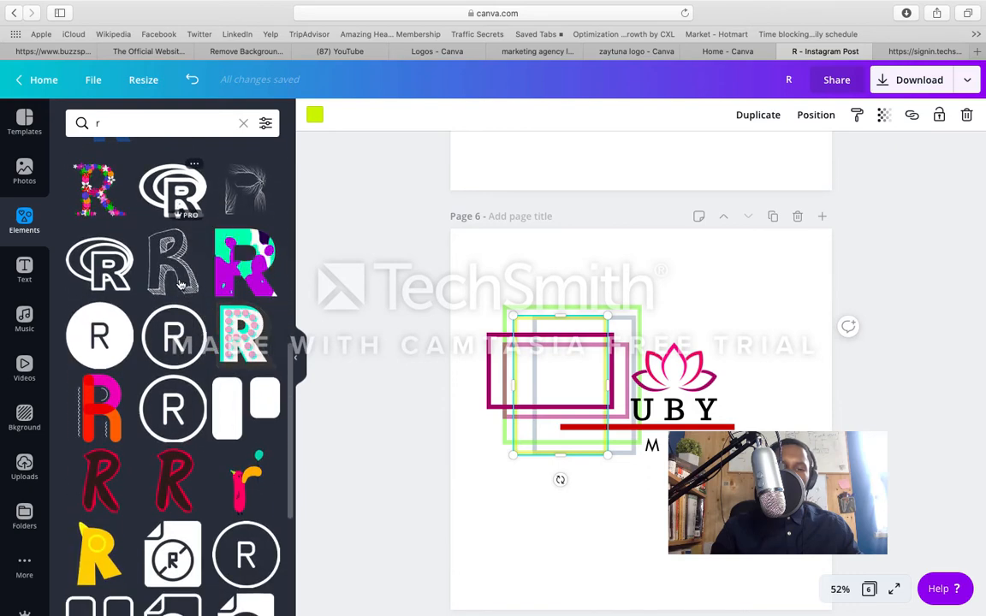
scroll(180, 284, "down", 3)
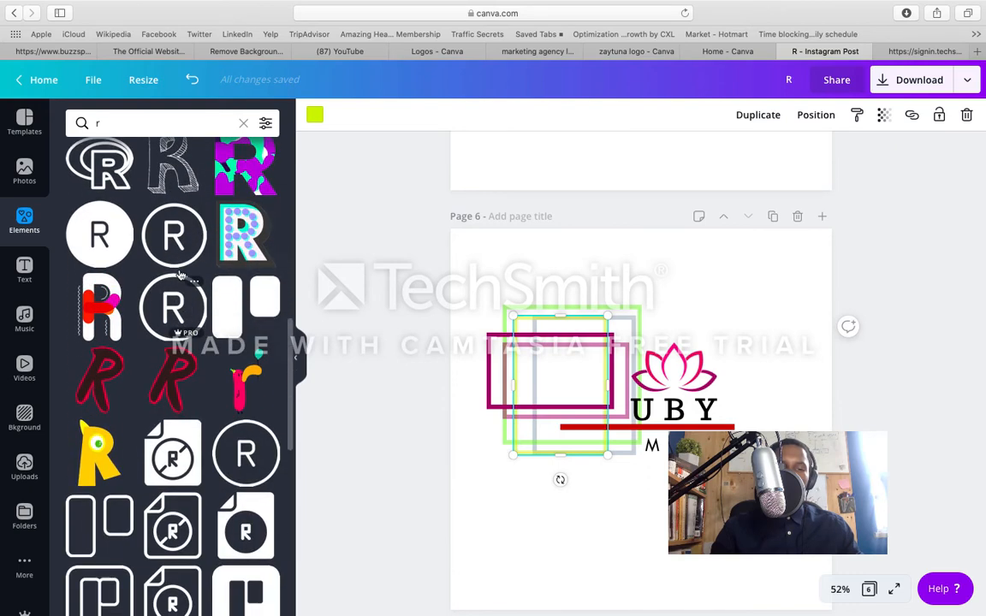
scroll(179, 274, "down", 6)
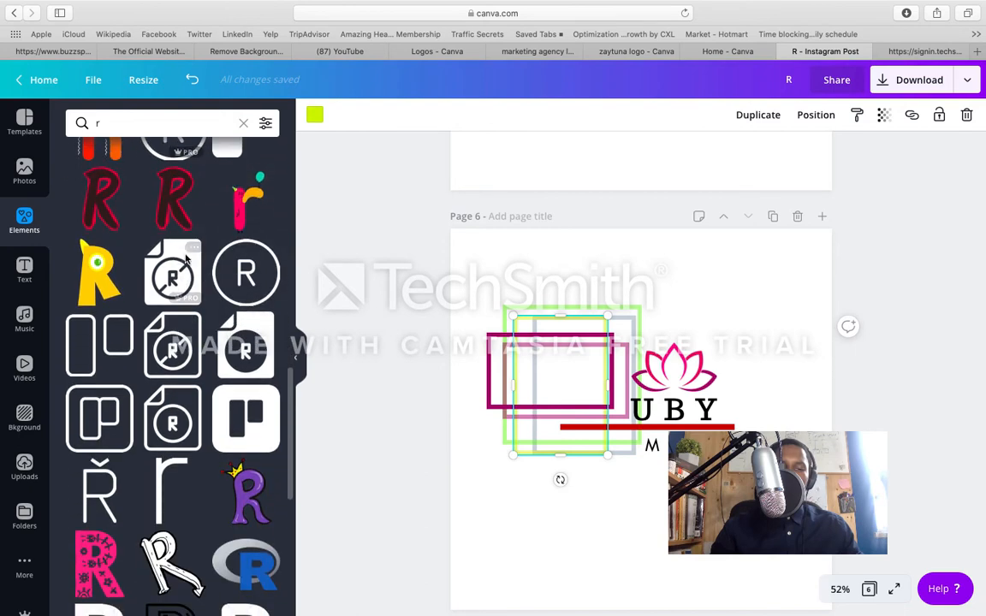
scroll(186, 259, "down", 6)
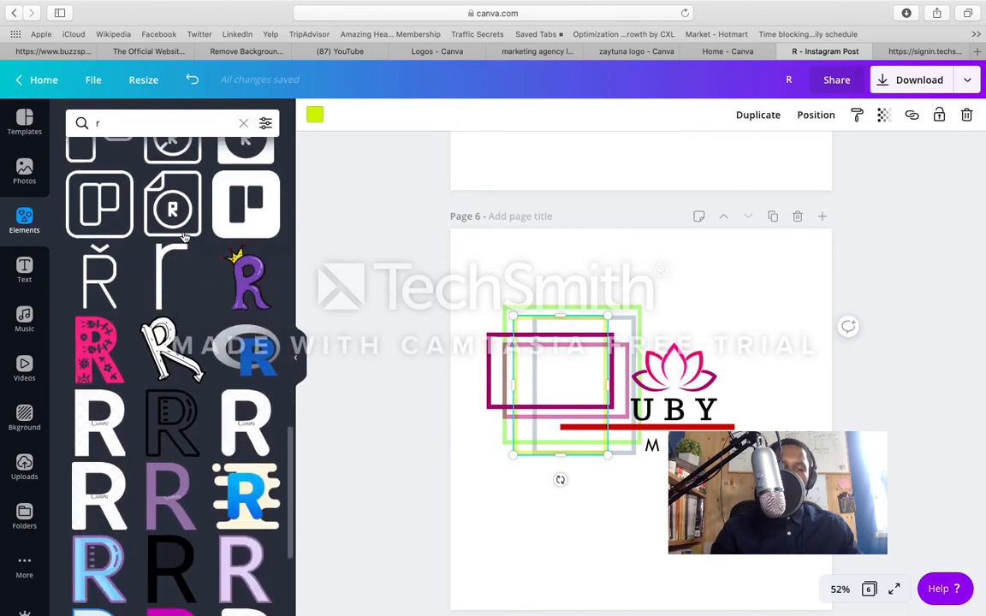
scroll(183, 238, "down", 4)
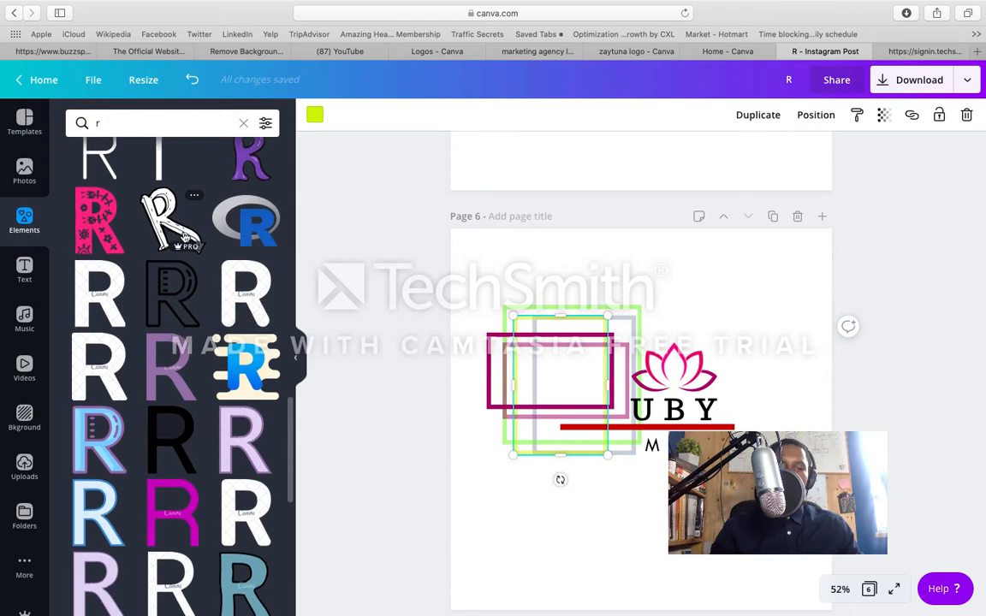
scroll(183, 238, "down", 5)
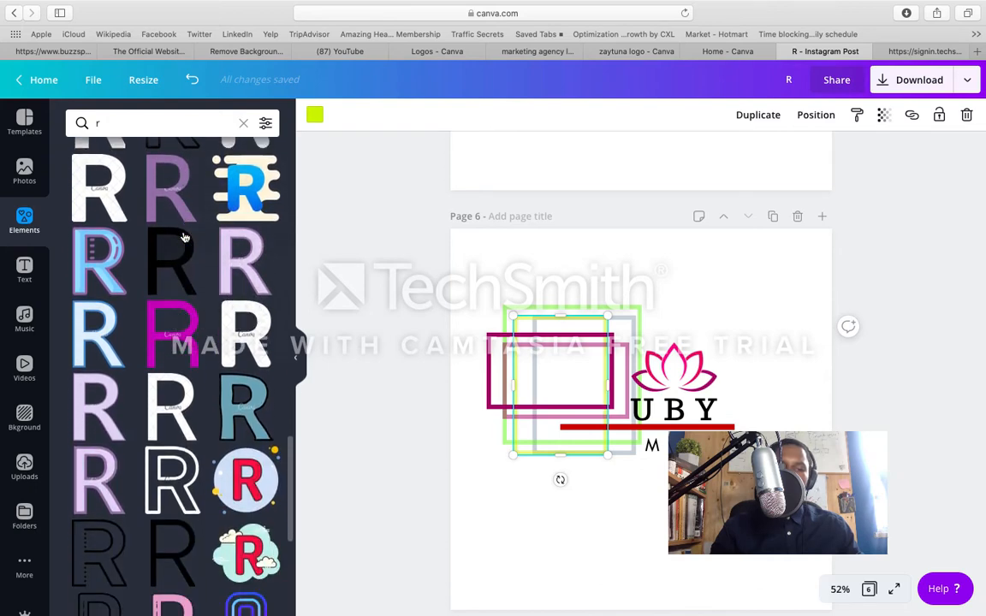
scroll(183, 238, "down", 4)
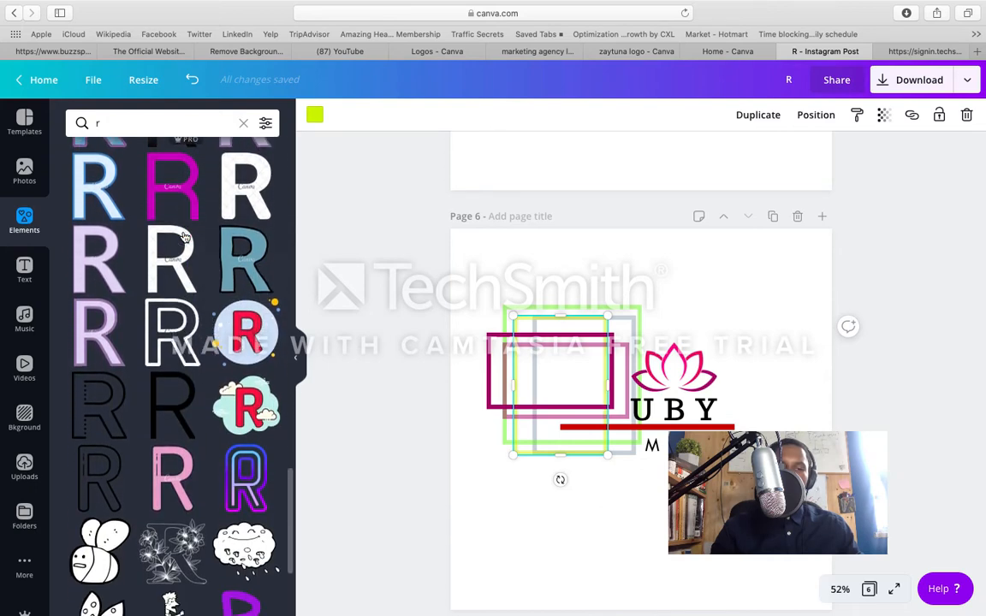
scroll(183, 238, "down", 8)
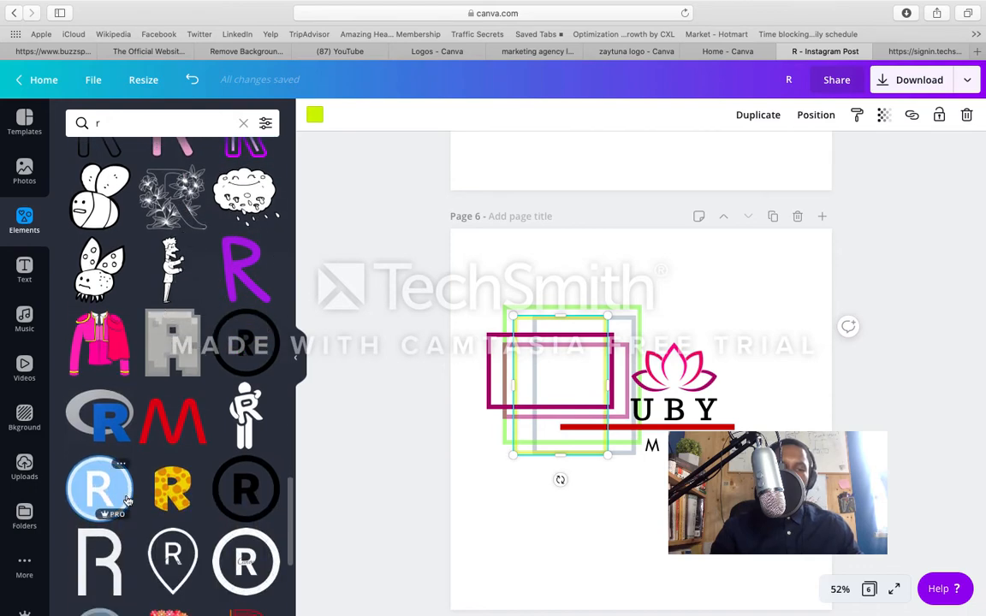
left_click(117, 566)
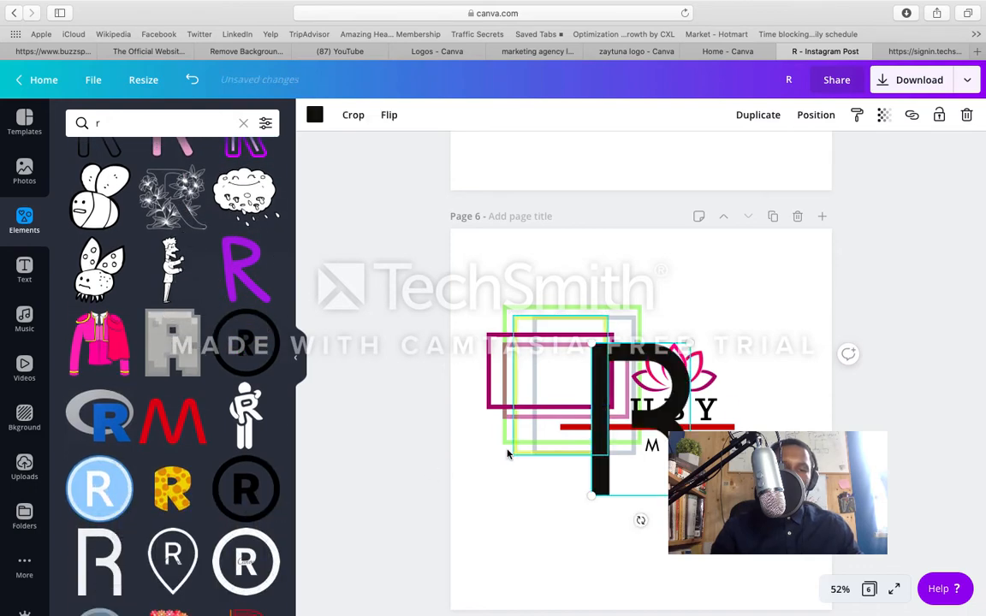
Step: Place the black R over the coloured frames before UBY and scale it down slightly to fit within them
left_click_drag(604, 389, 536, 338)
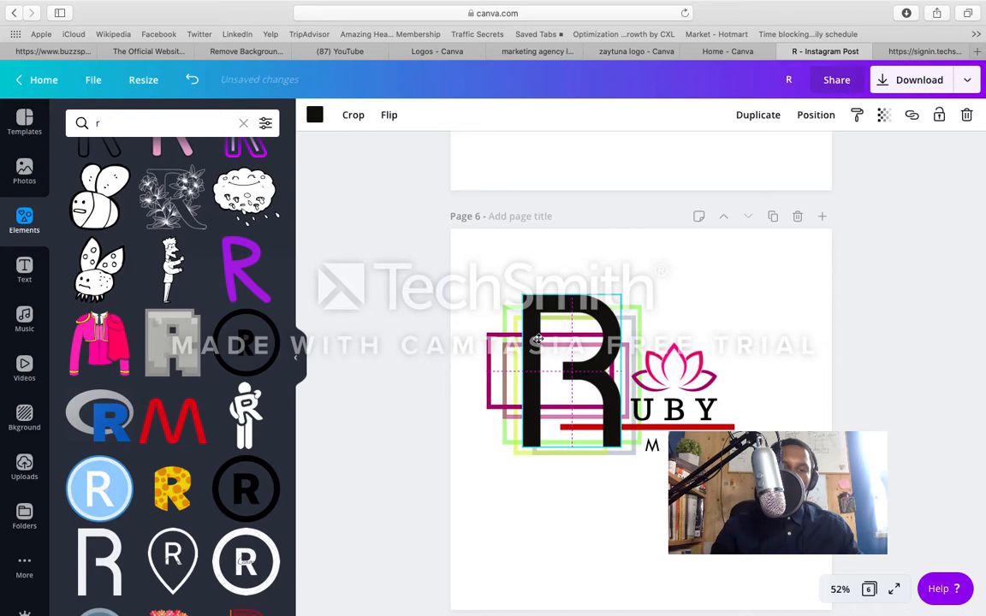
left_click_drag(538, 338, 538, 339)
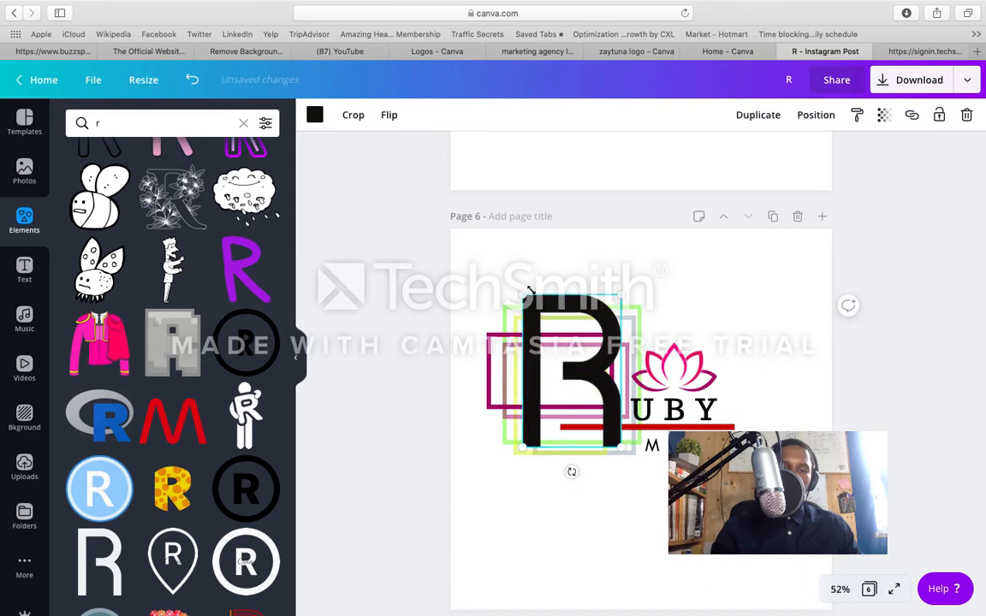
left_click_drag(531, 300, 543, 315)
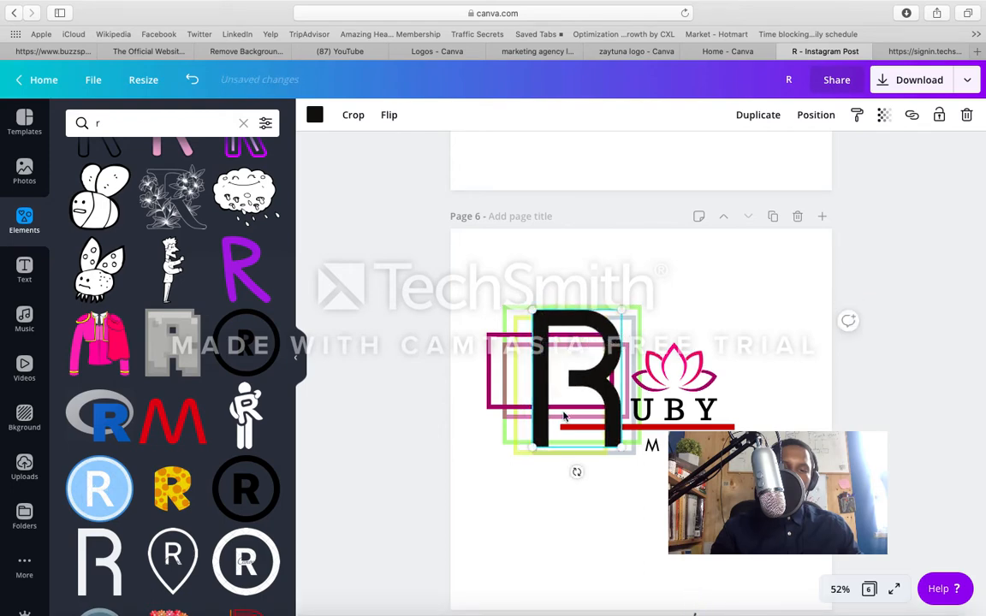
left_click(582, 509)
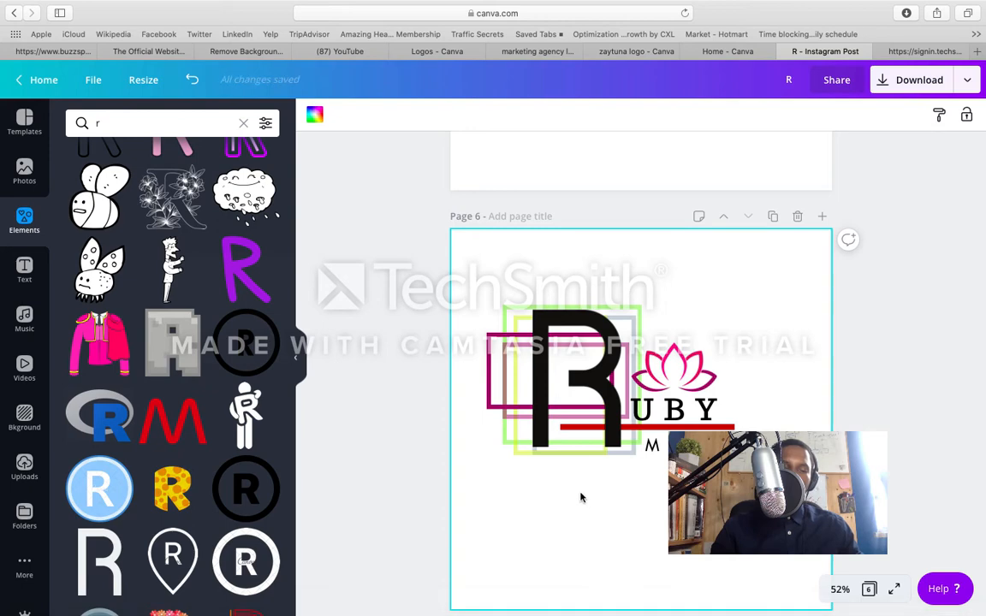
Step: Narrow the dark magenta frame on page 6 from its left edge so it sits close to the R's stem
scroll(582, 498, "up", 3)
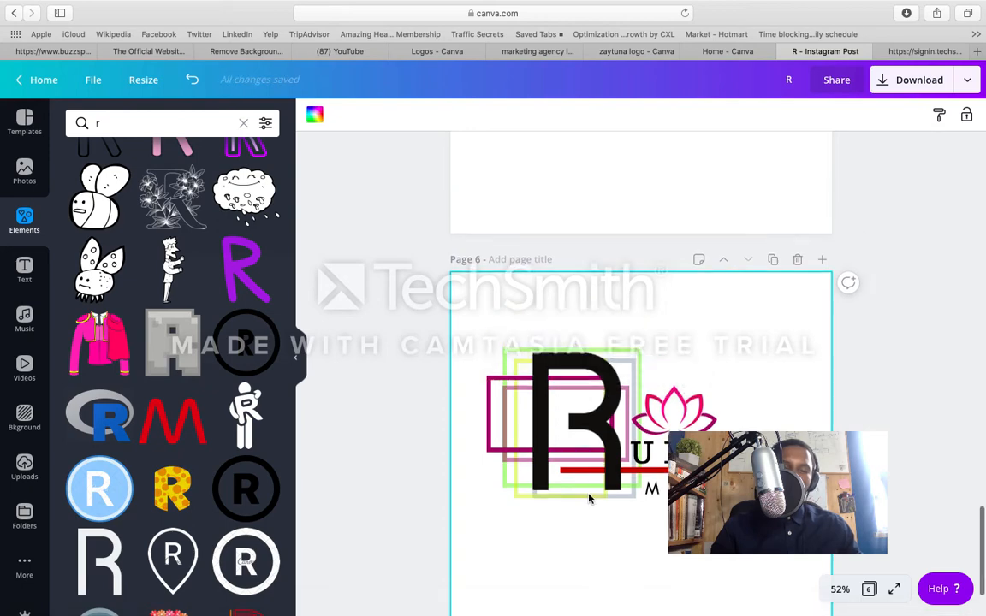
scroll(589, 497, "up", 2)
scroll(589, 498, "down", 4)
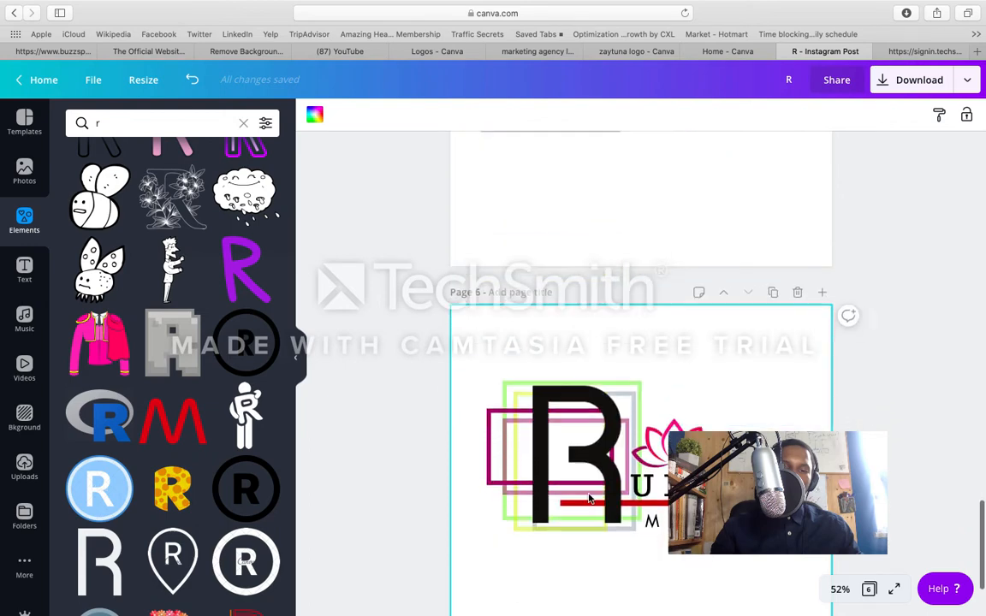
scroll(589, 498, "down", 1)
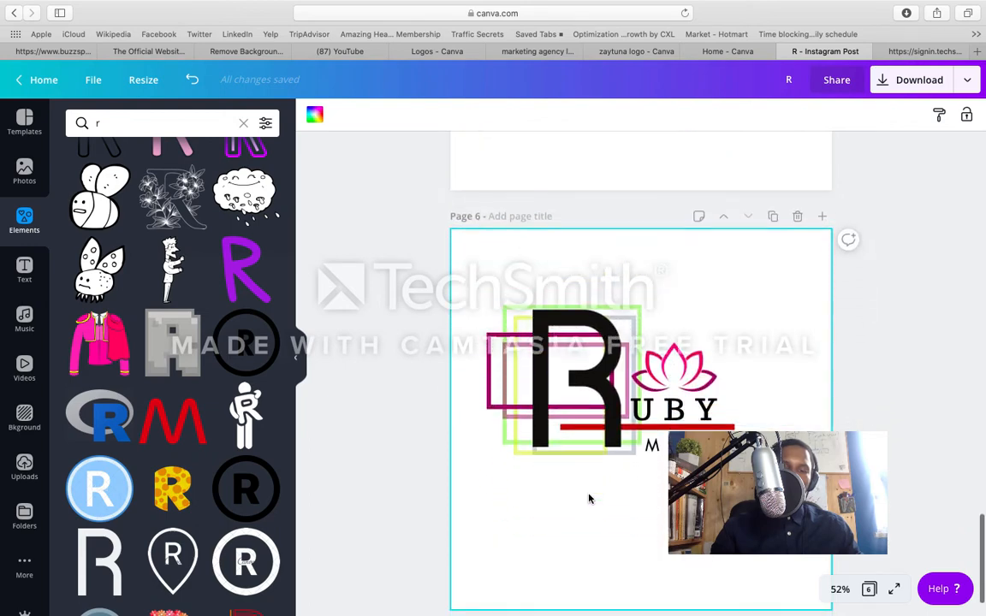
left_click(490, 372)
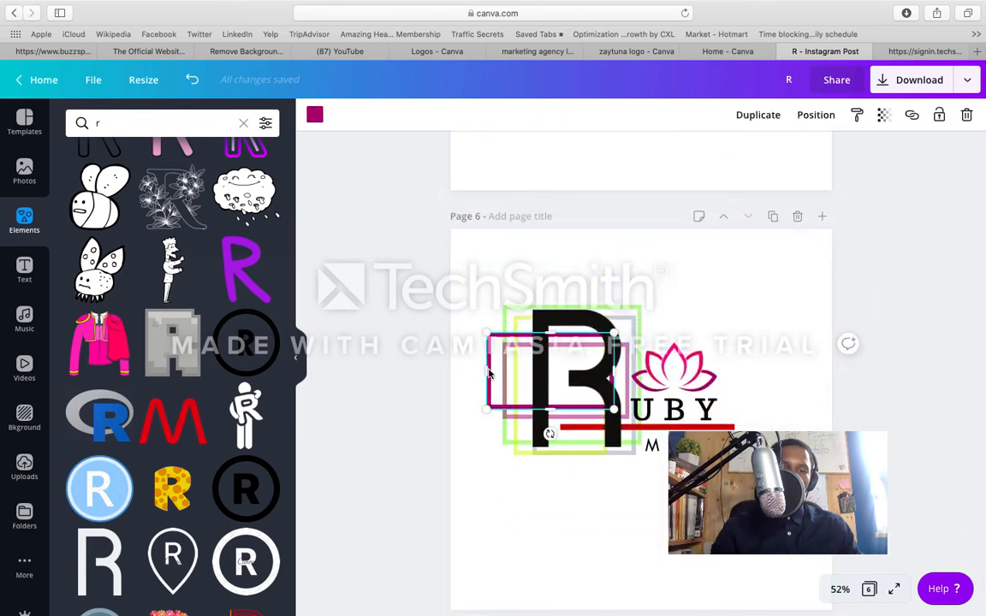
left_click_drag(504, 369, 523, 372)
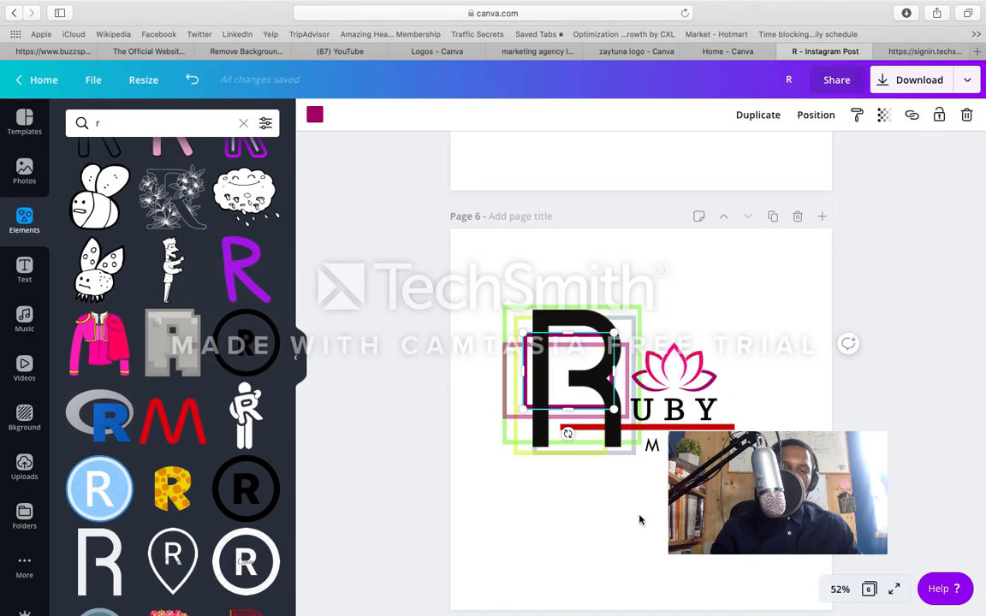
Step: Copy page 6 as page 7 and place the gold R with the open square outline below the logo
left_click(772, 217)
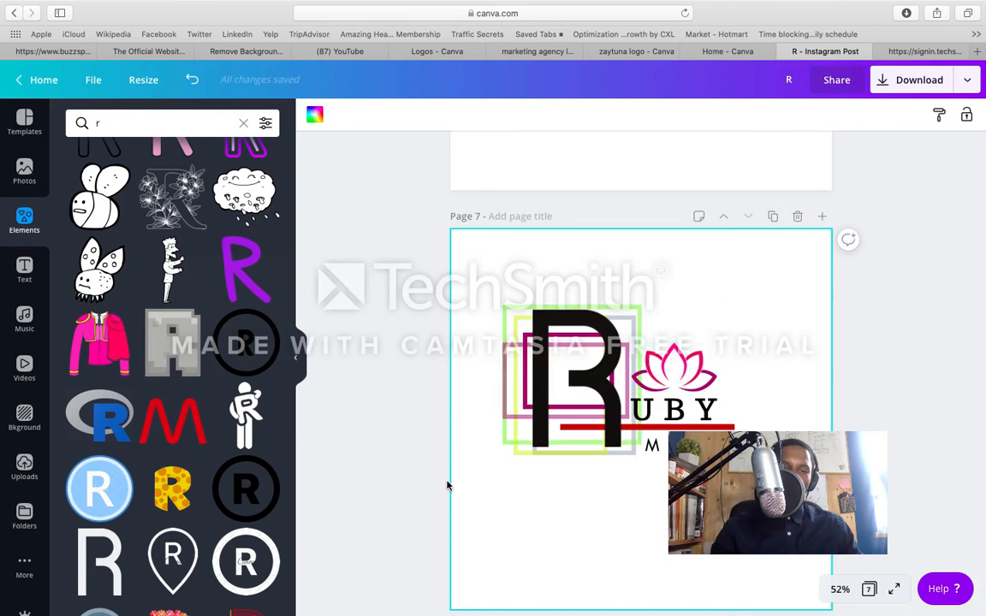
scroll(211, 553, "down", 3)
scroll(211, 554, "down", 6)
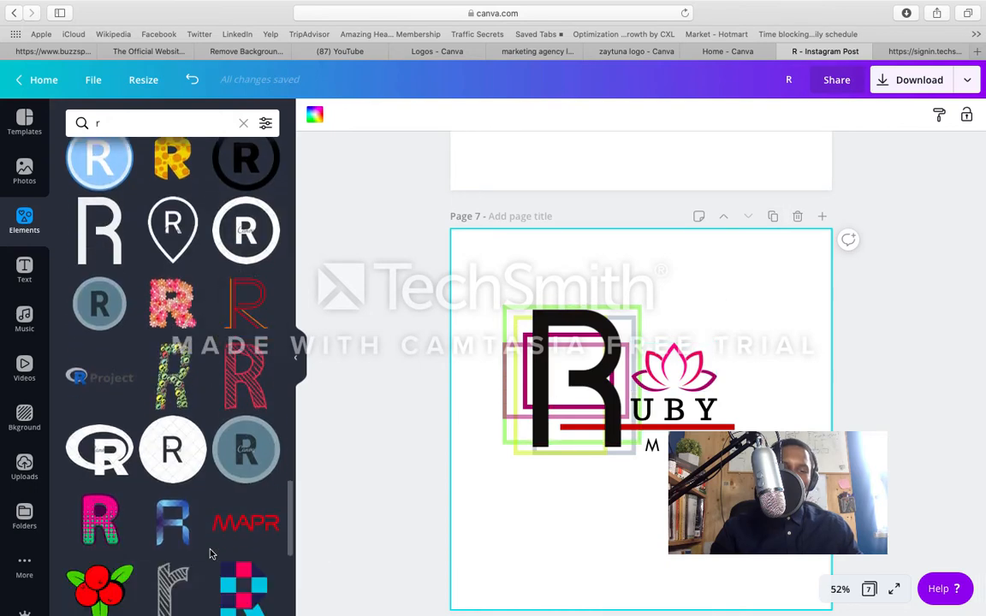
scroll(211, 553, "down", 4)
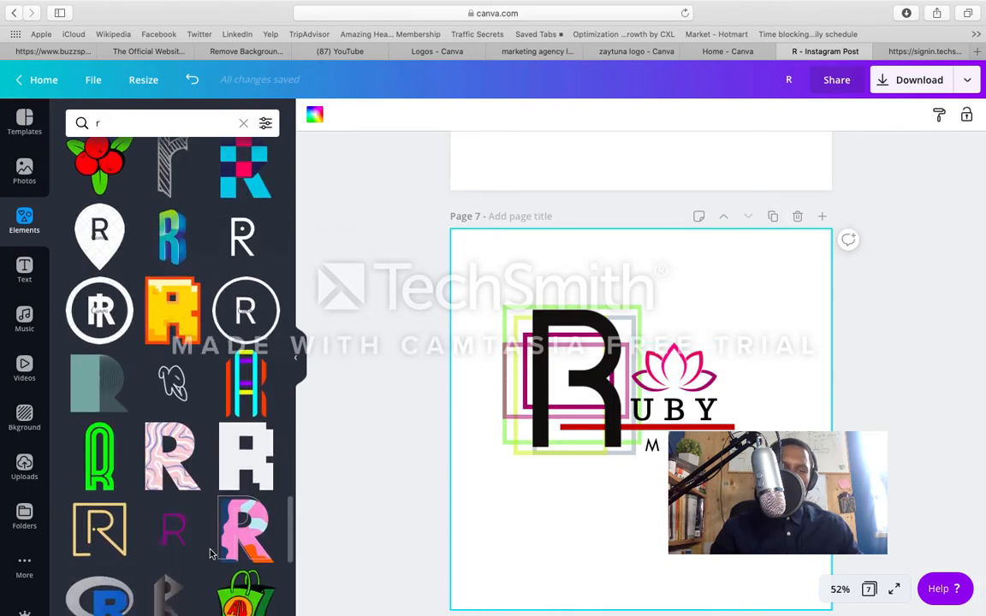
scroll(211, 554, "down", 2)
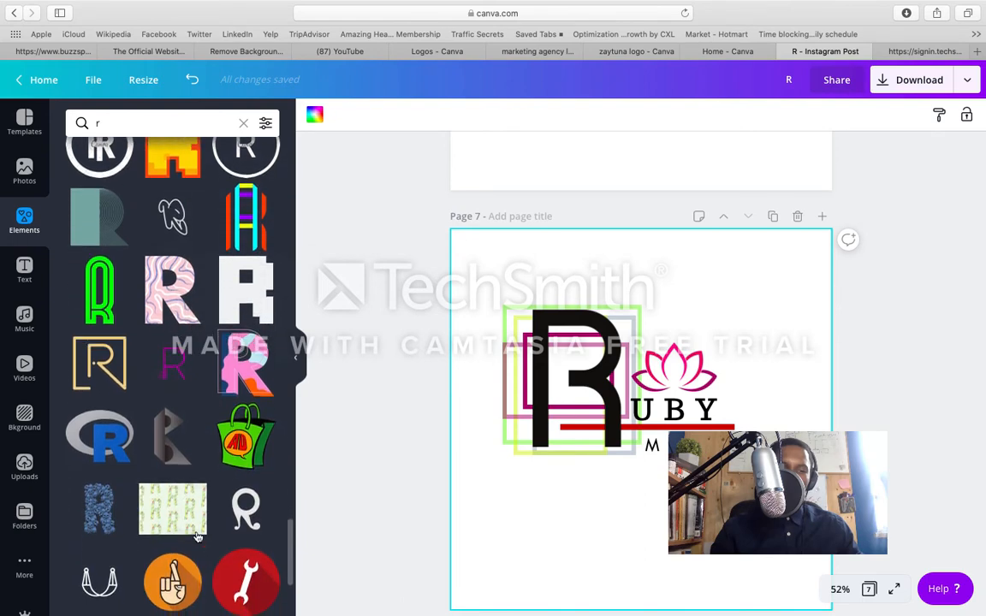
left_click(111, 374)
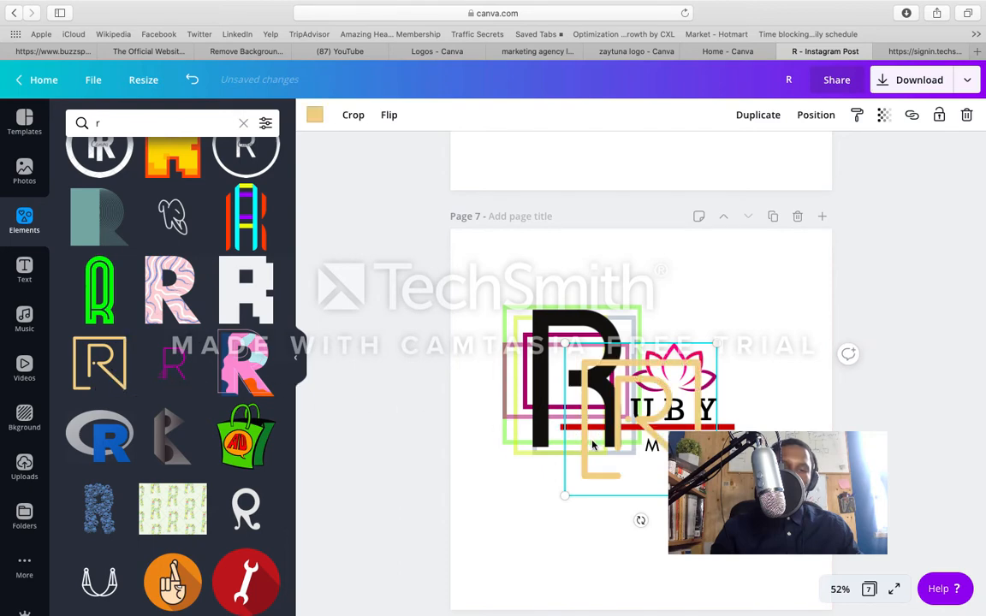
left_click_drag(593, 445, 581, 550)
Step: Delete the large black R from the frames on page 7
left_click(589, 380)
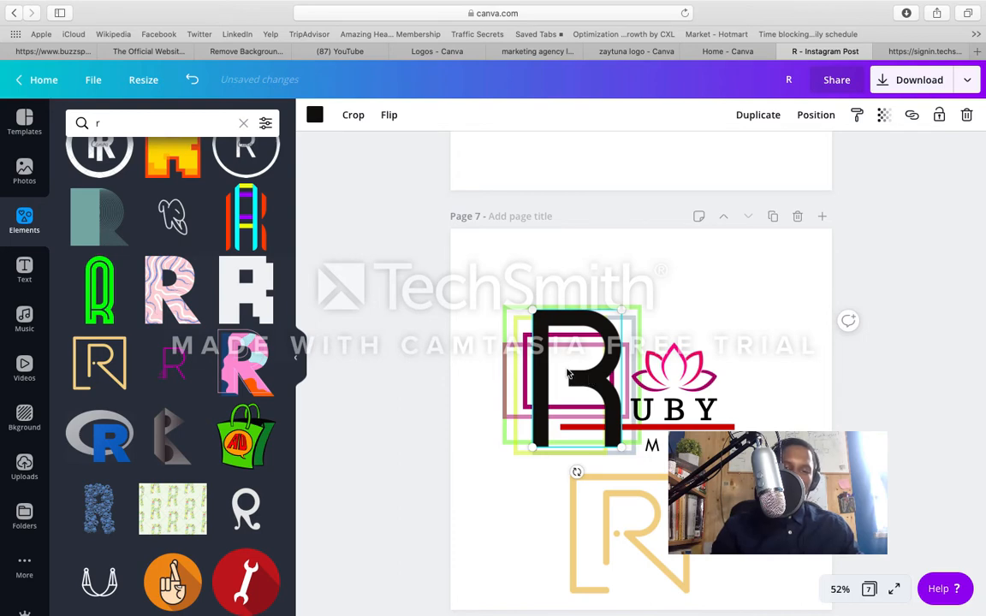
left_click_drag(560, 370, 552, 379)
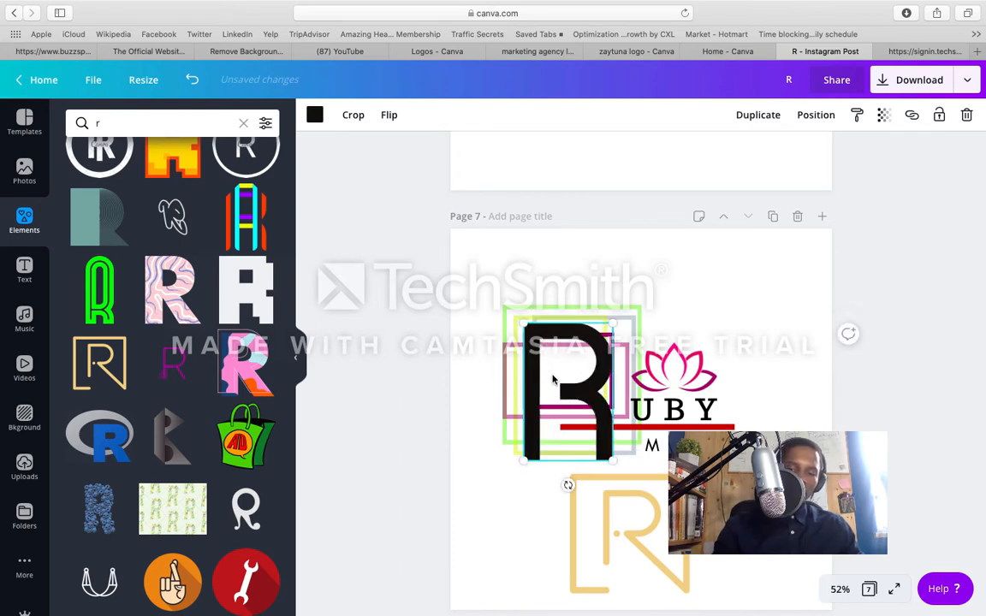
key("Delete")
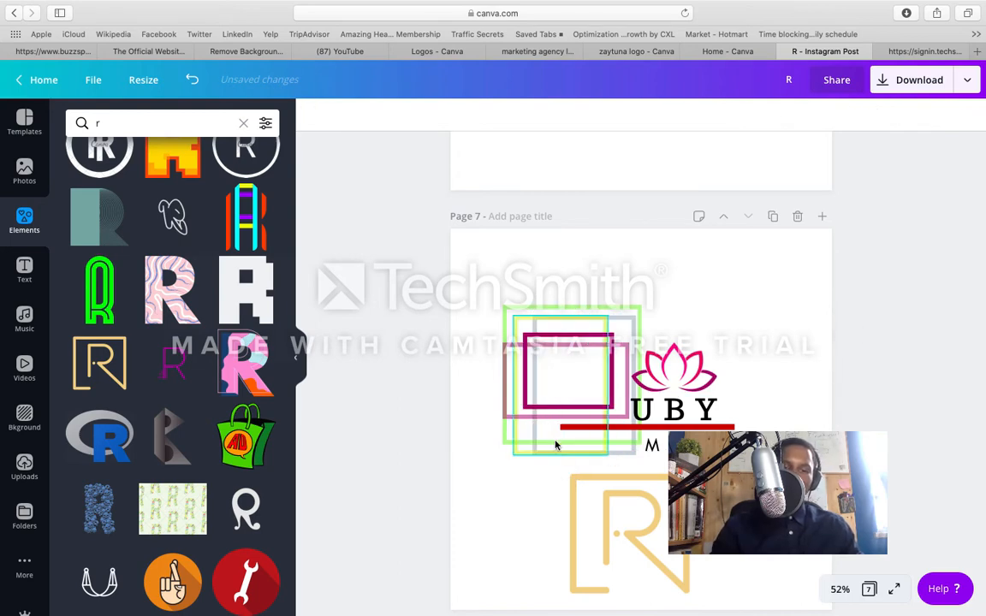
Step: Move the gold outlined R over the coloured frames before UBY on page 7 and recolour it black
left_click(569, 484)
left_click_drag(569, 484, 518, 351)
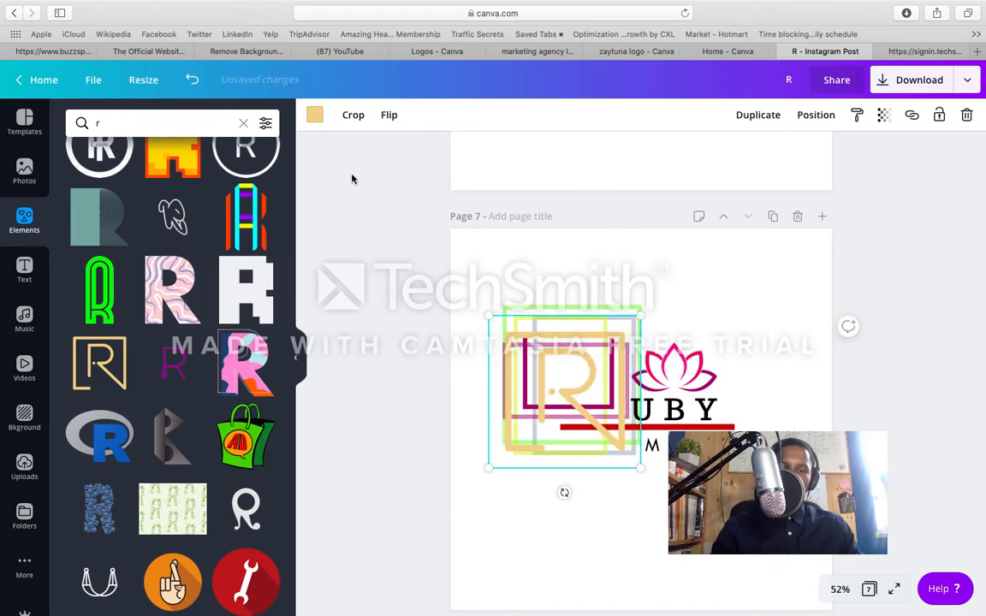
left_click(315, 120)
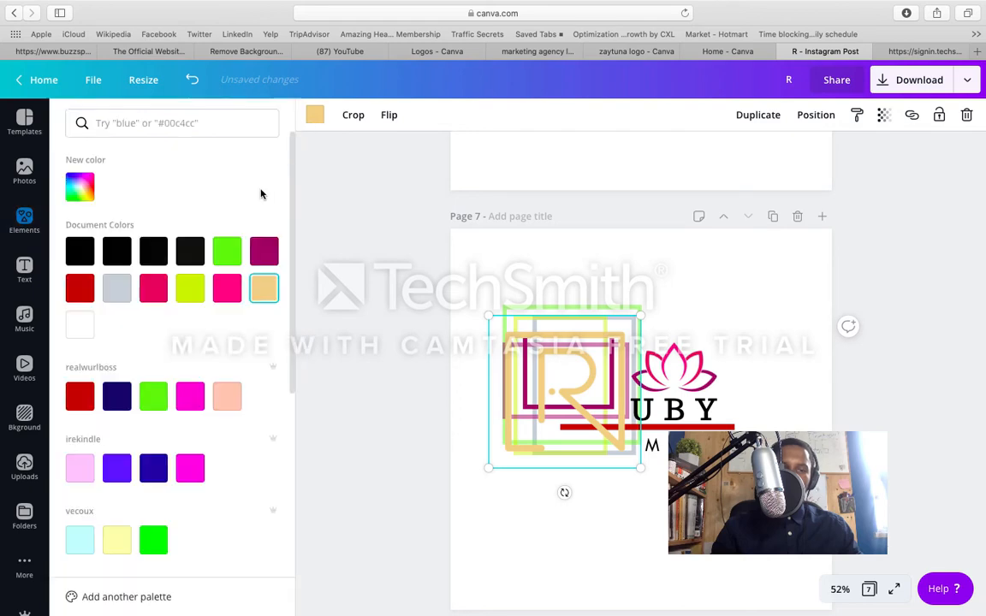
left_click(120, 251)
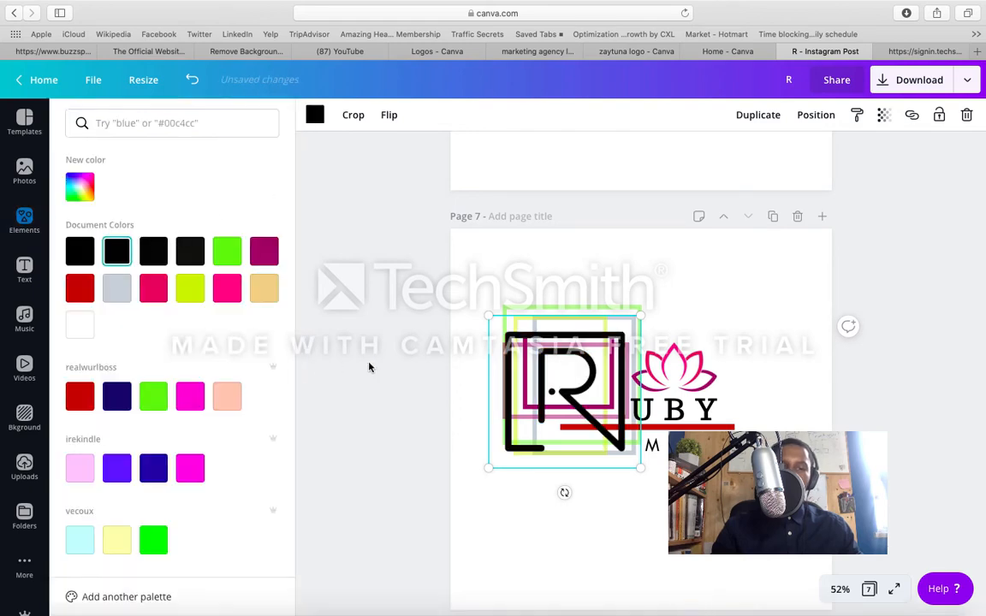
left_click(491, 266)
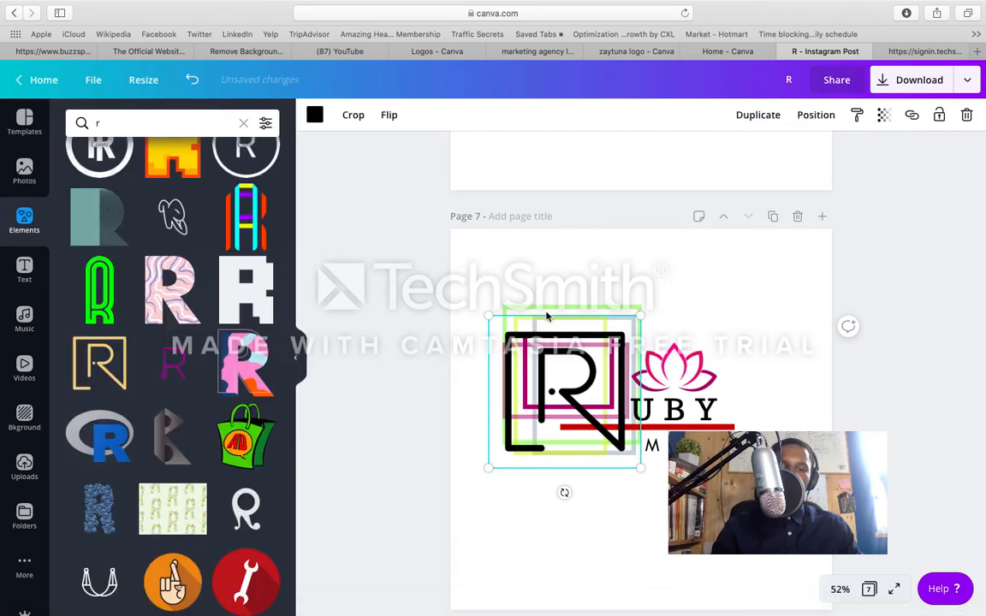
Step: Recolour the green frame around the R to a custom blue, #1400ff
left_click(579, 311)
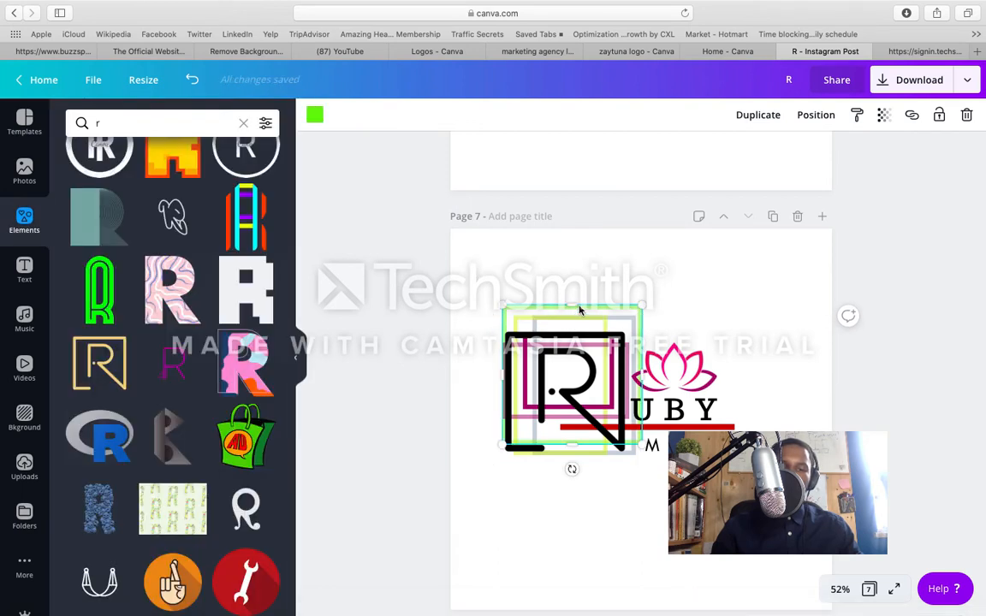
left_click(315, 115)
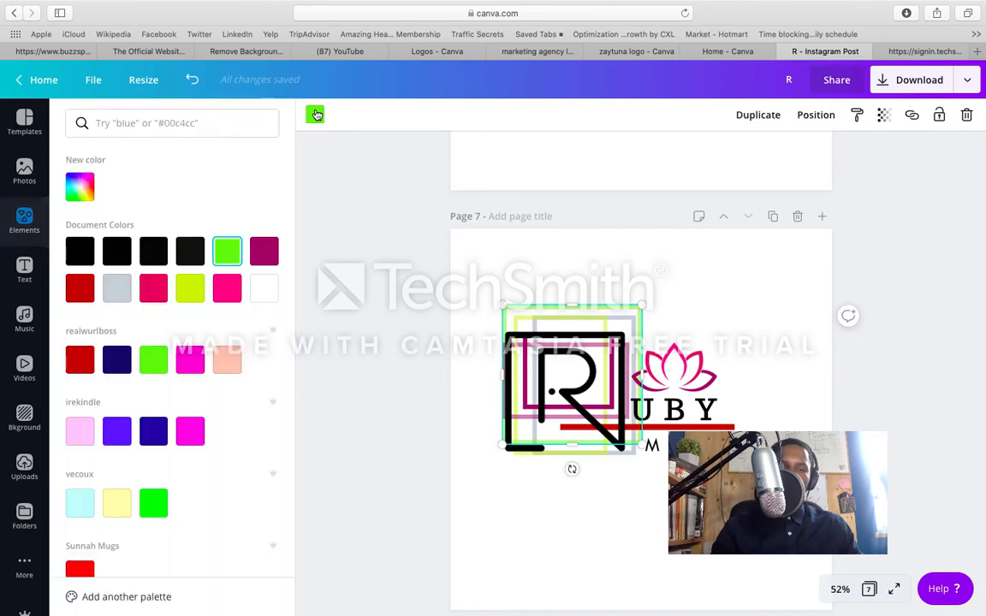
left_click(156, 503)
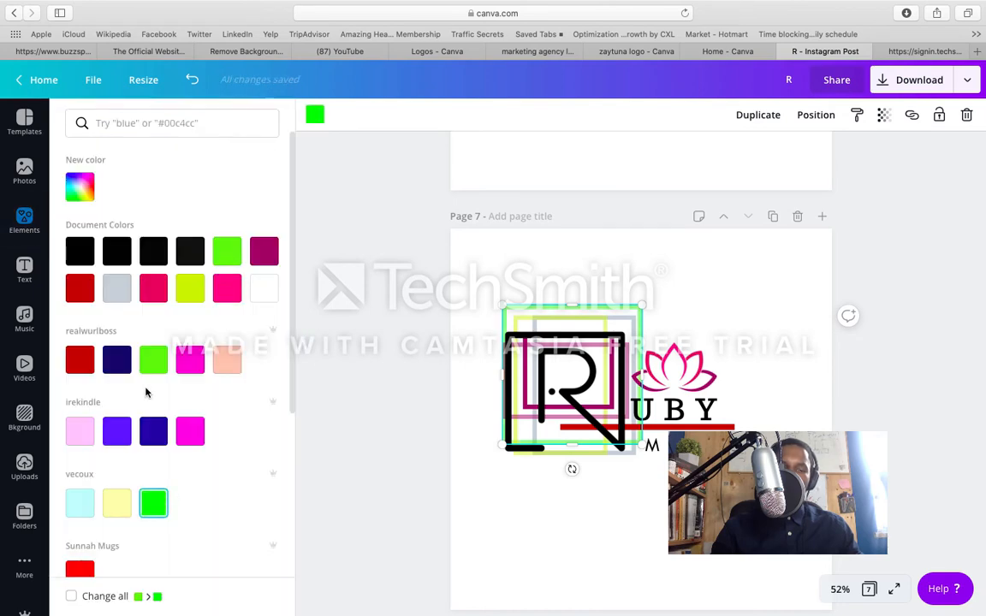
left_click(79, 191)
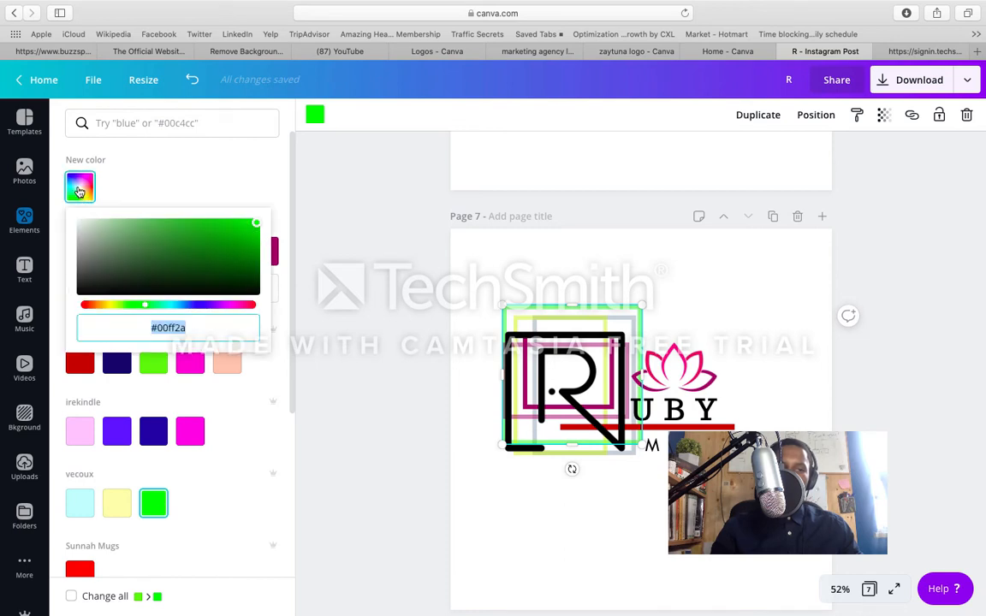
left_click_drag(257, 225, 213, 292)
left_click_drag(150, 310, 263, 214)
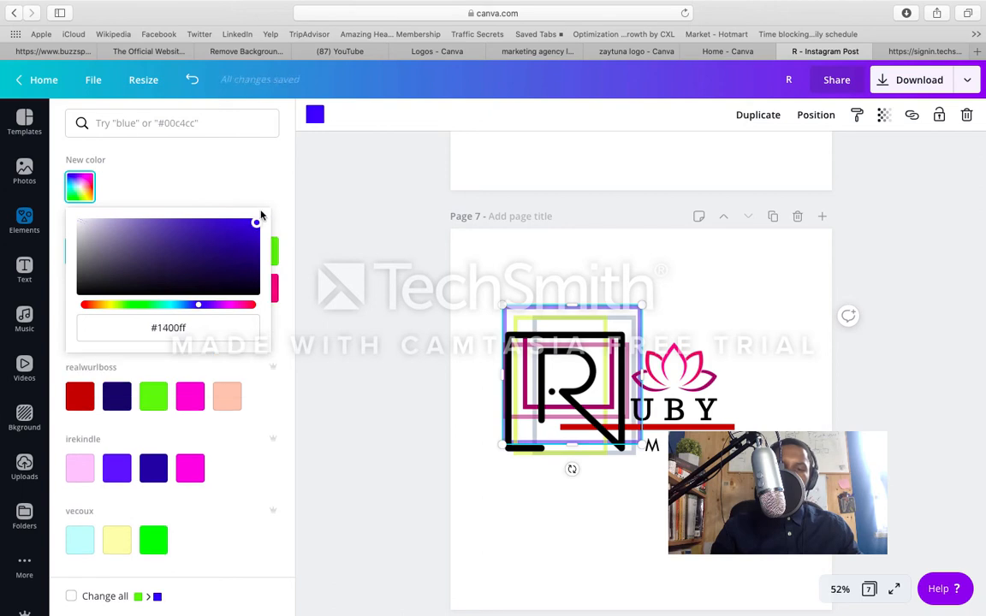
left_click(456, 322)
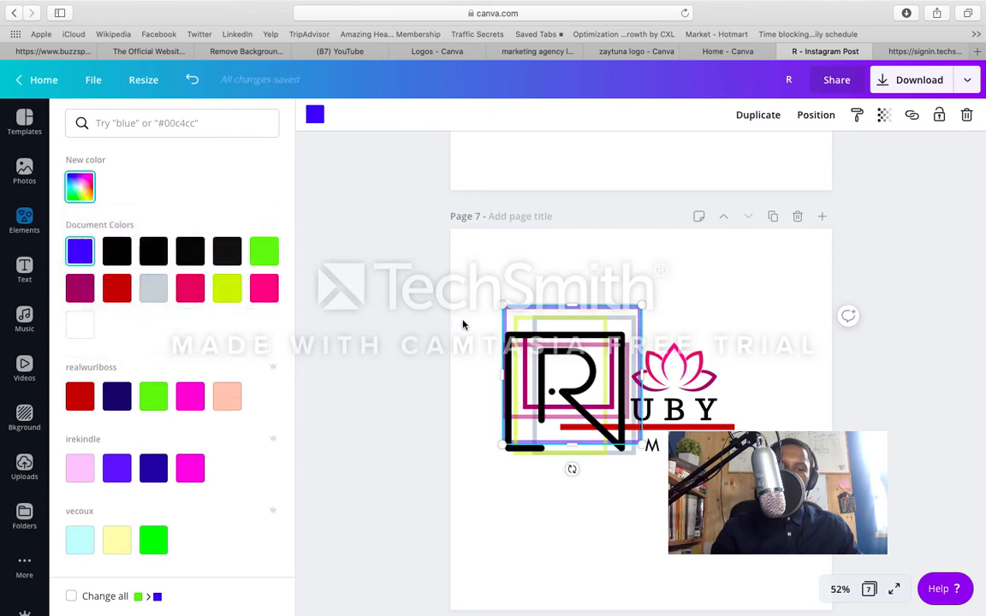
left_click(554, 281)
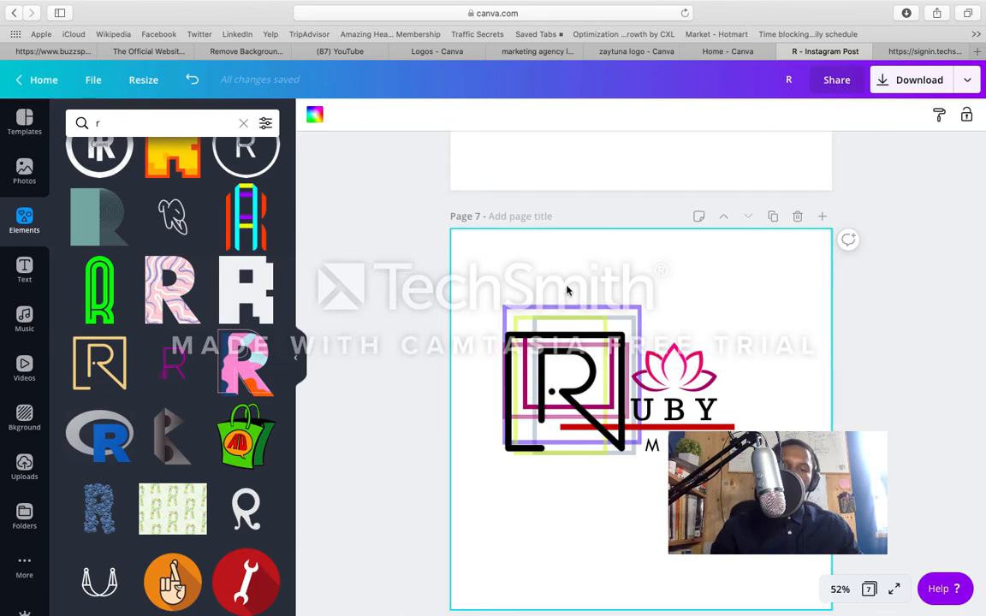
Step: Move the black R below the logo and delete the yellow-green frame on page 7
left_click(575, 322)
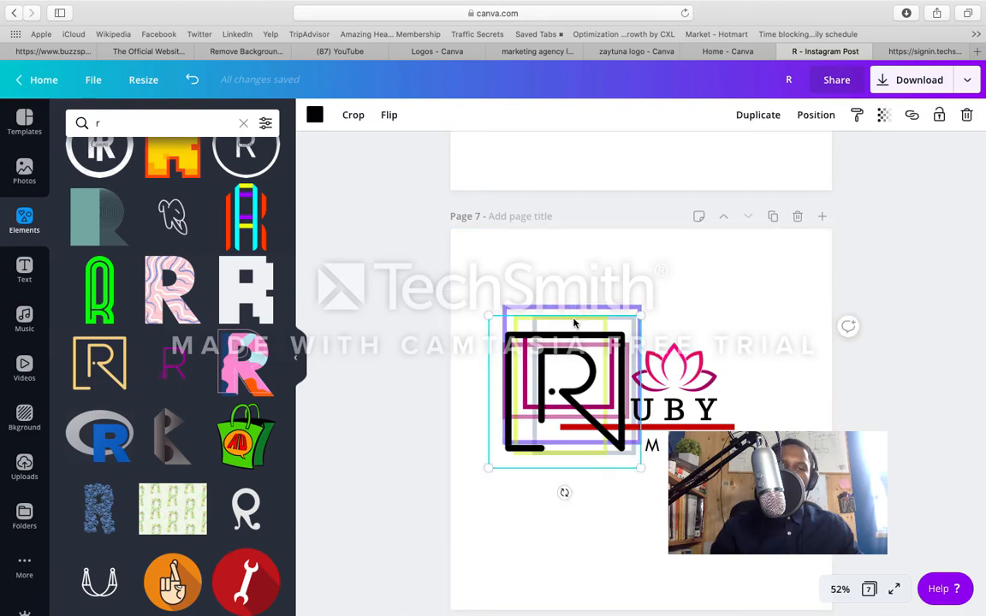
left_click_drag(579, 352, 581, 506)
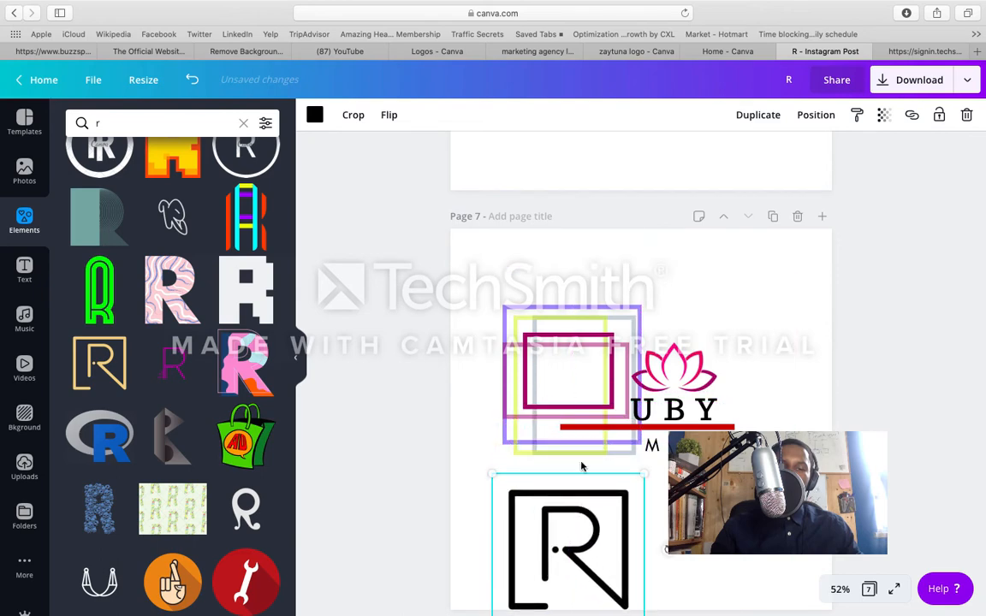
left_click(570, 324)
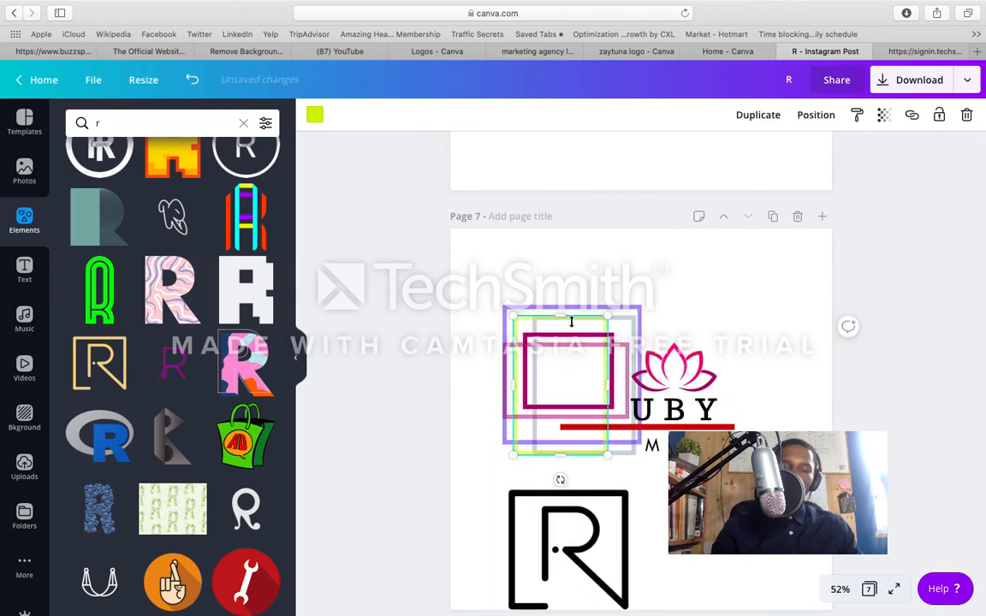
key("Delete")
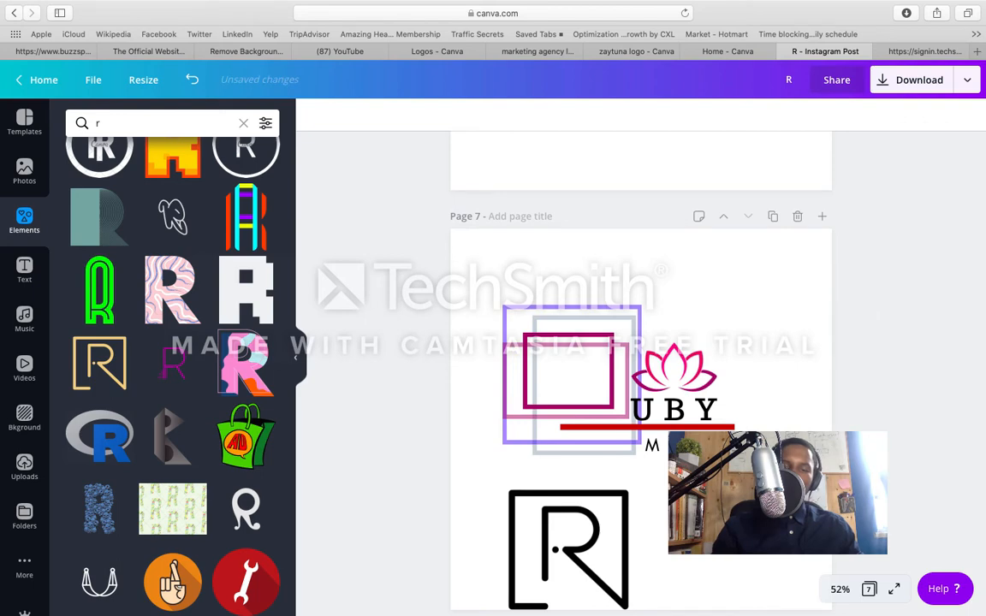
Step: Set the blue frame's transparency value to 100
left_click(580, 323)
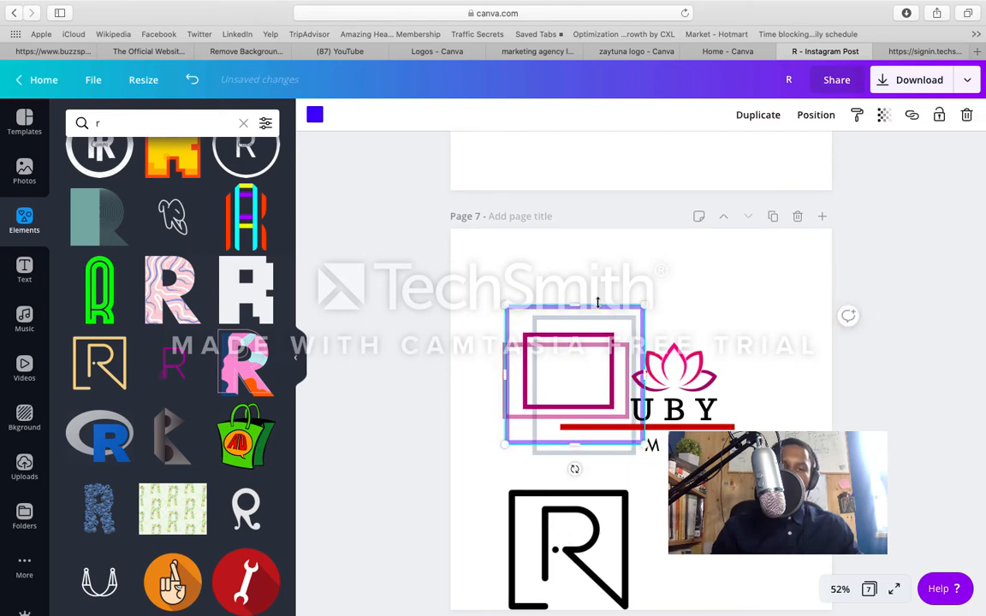
left_click(883, 115)
left_click_drag(803, 156, 855, 153)
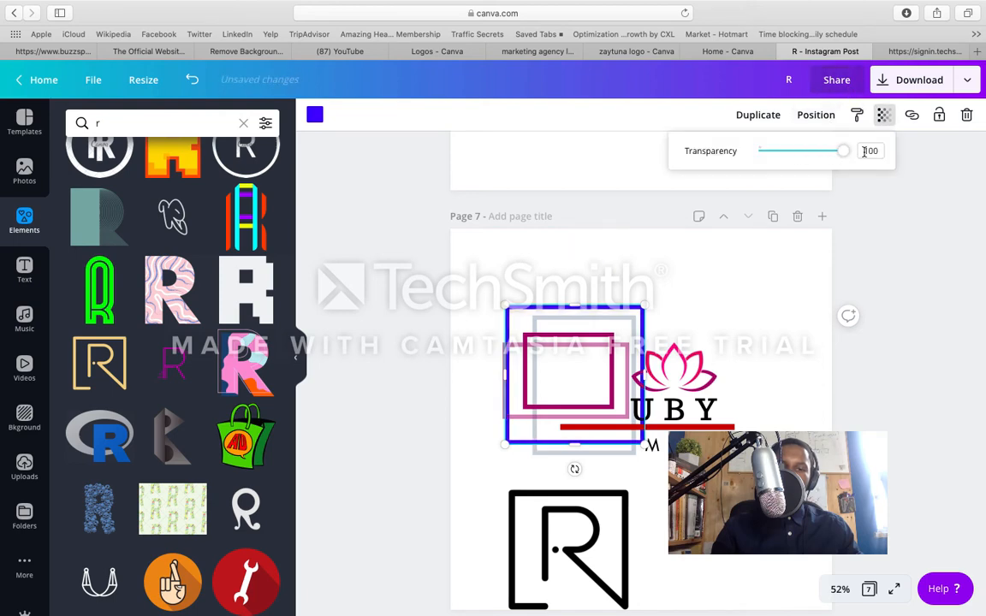
left_click(726, 280)
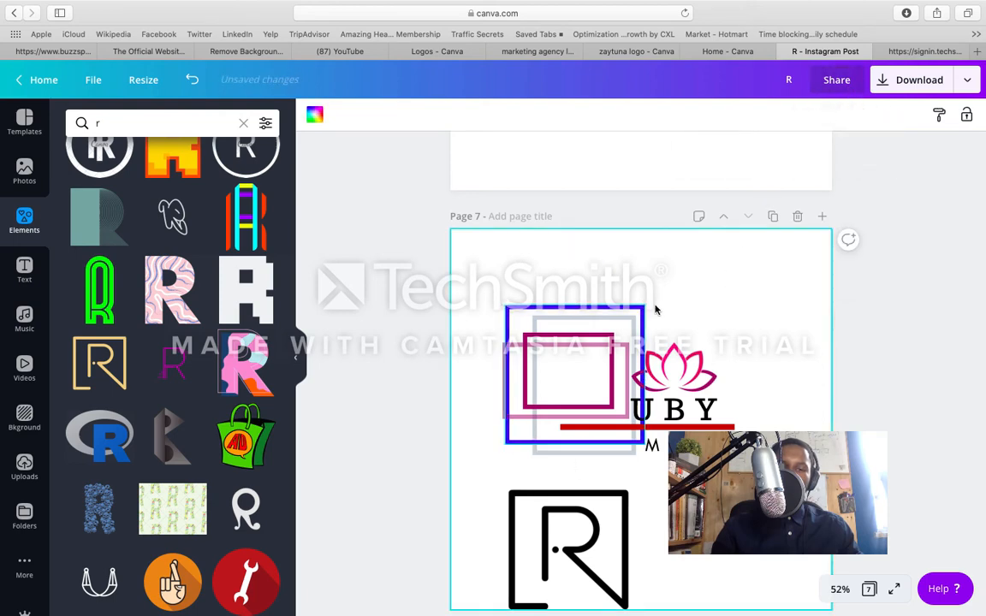
Step: Move the blue frame left and shrink it from its upper-left corner, and shift the pale magenta frame left and slightly down
left_click_drag(627, 320, 612, 323)
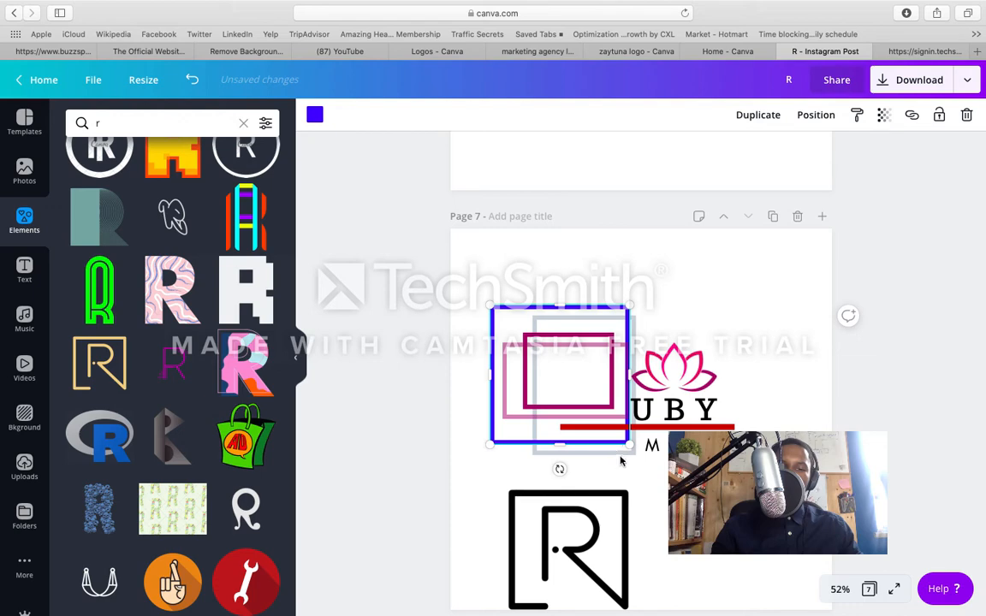
left_click_drag(584, 407, 585, 398)
left_click(498, 310)
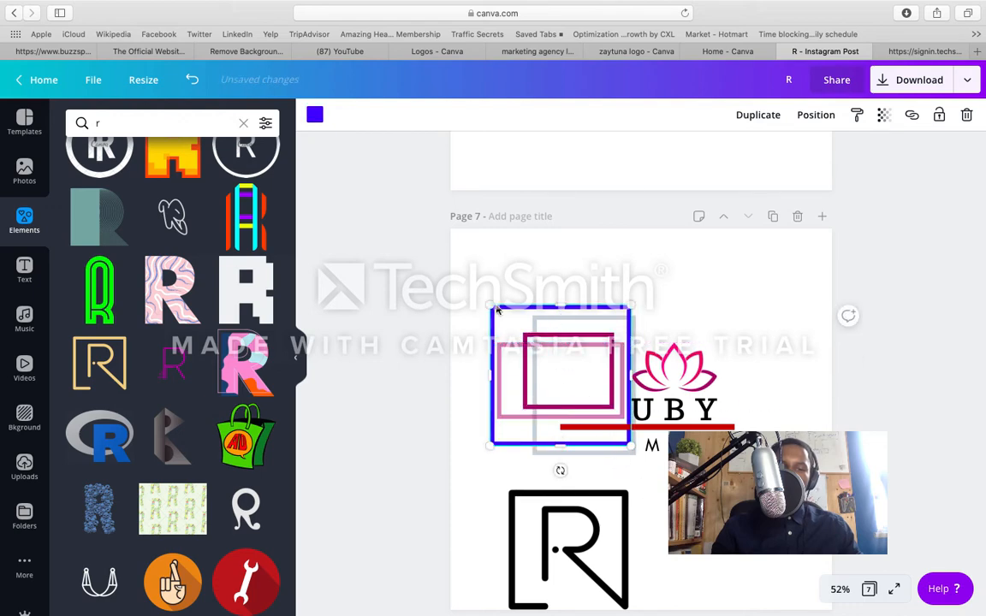
left_click_drag(490, 303, 519, 334)
mouse_move(546, 369)
left_mouse_down()
mouse_move(535, 358)
mouse_move(541, 370)
left_mouse_up()
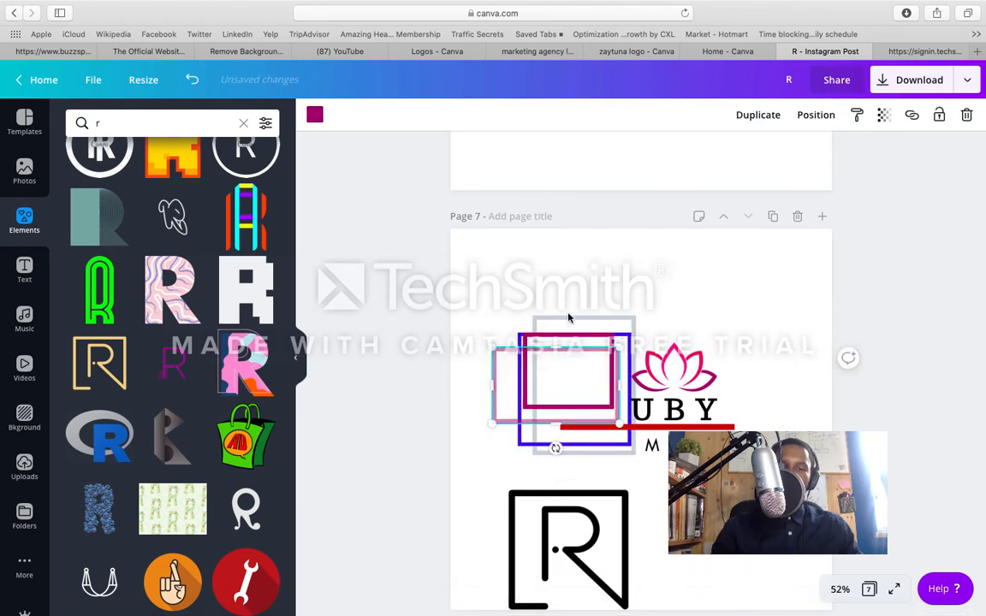
Step: Shift the light grey frame left over the blue frame and check its transparency setting
left_click(569, 318)
left_click_drag(570, 323, 560, 318)
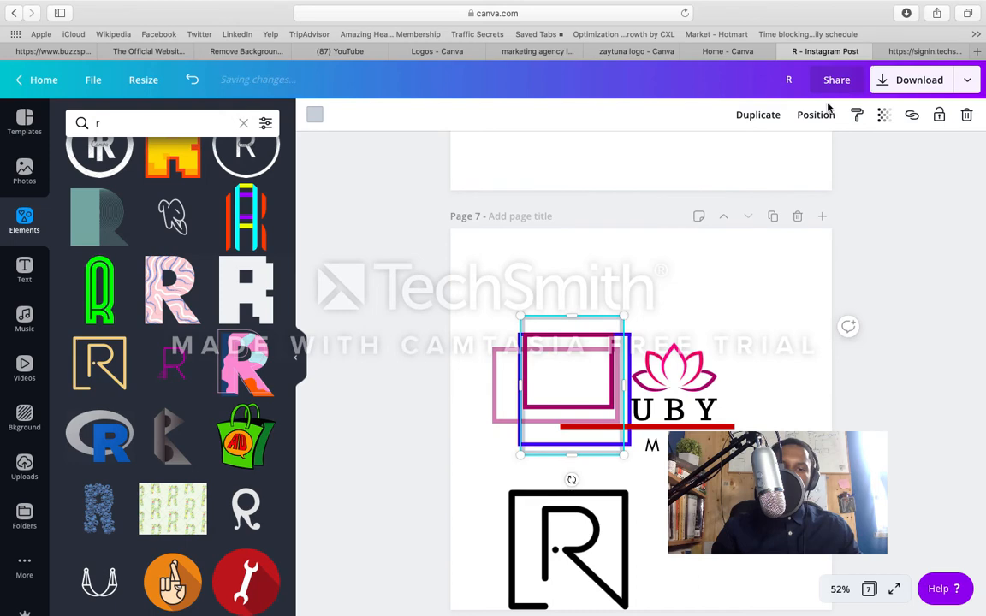
left_click(883, 115)
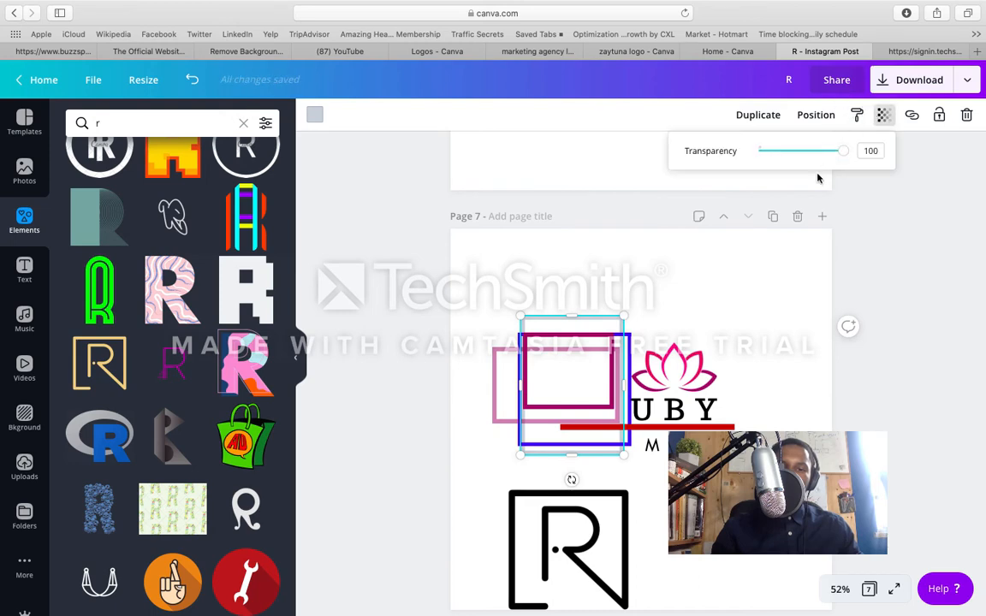
left_click(853, 214)
Step: Place the black R over the rearranged blue, grey and magenta frames
left_click_drag(613, 551, 605, 391)
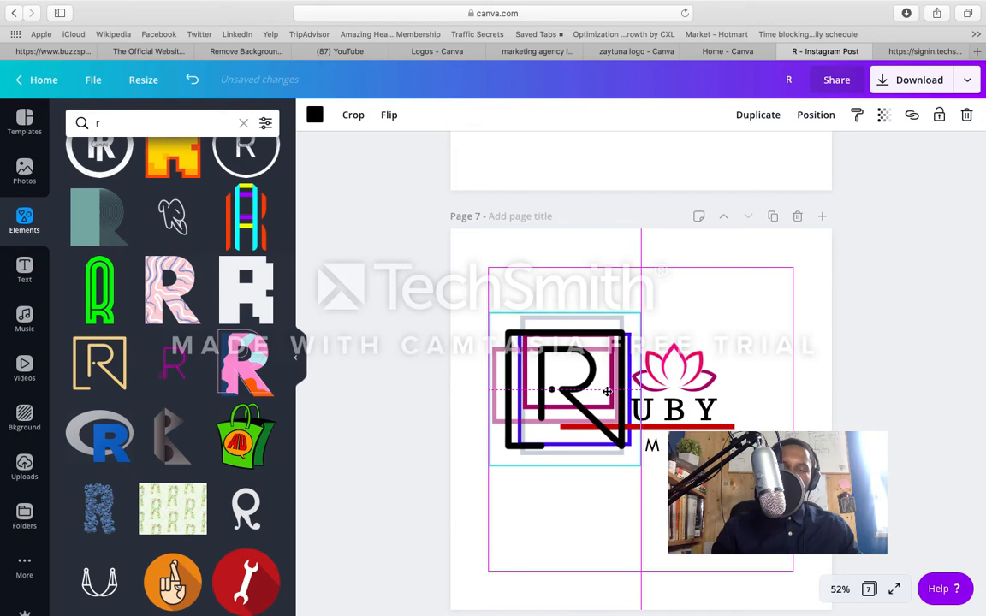
left_click_drag(607, 391, 607, 391)
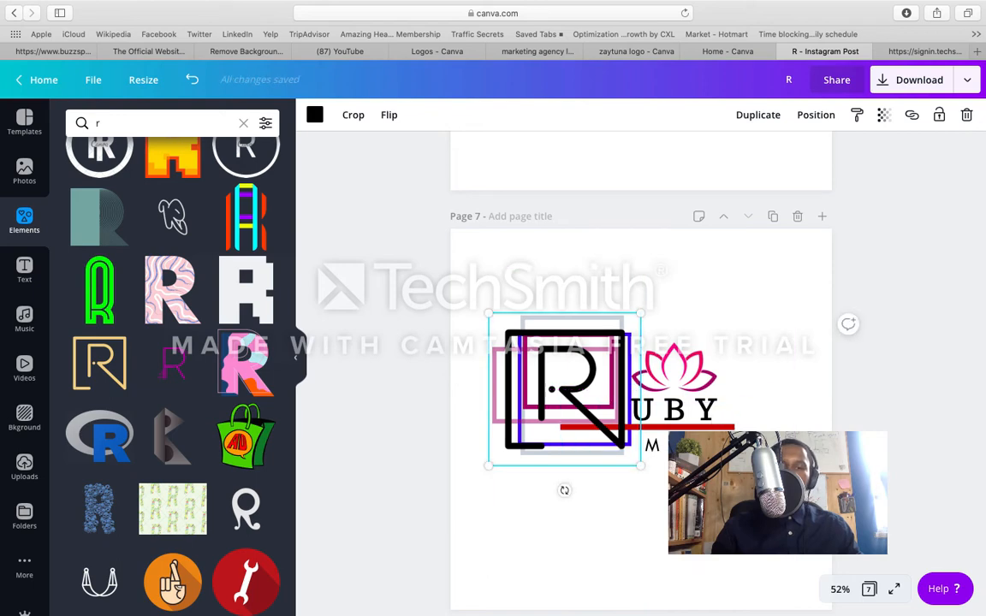
left_click(640, 523)
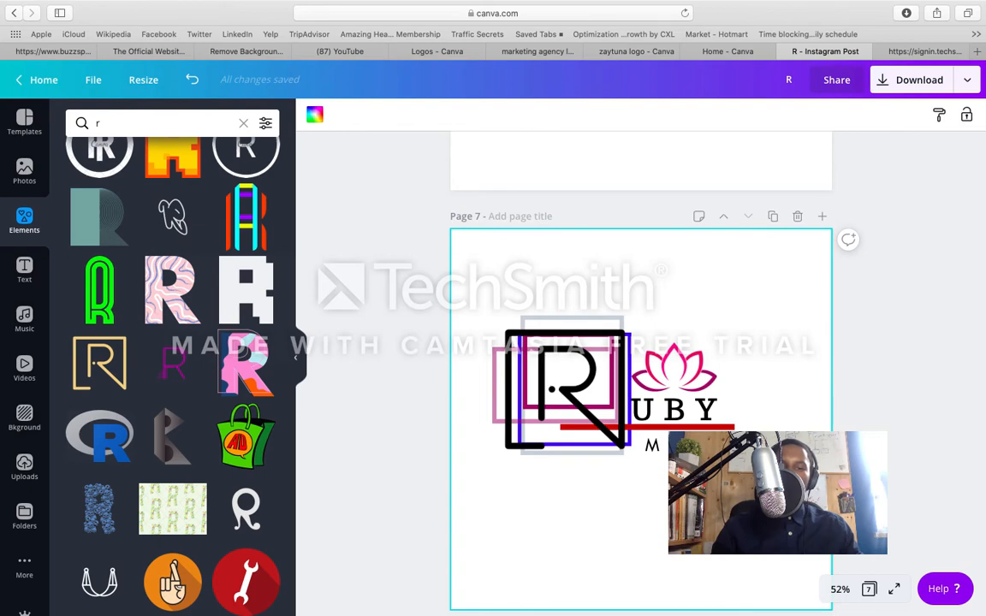
Step: Move the black R down off the frames and delete the blue and light grey frames
left_click(613, 431)
left_click_drag(613, 430, 602, 527)
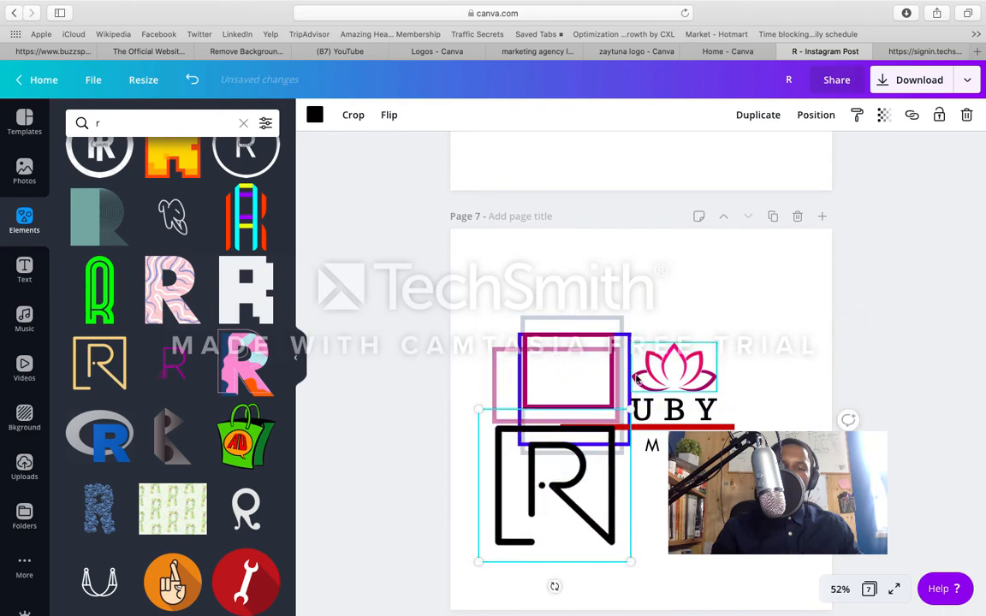
left_click(626, 345)
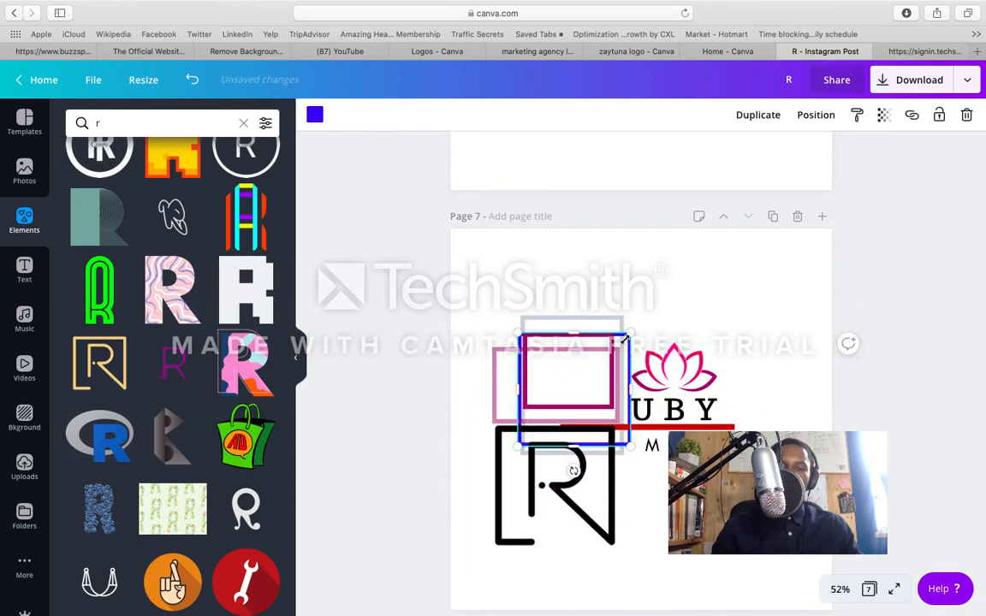
key("Delete")
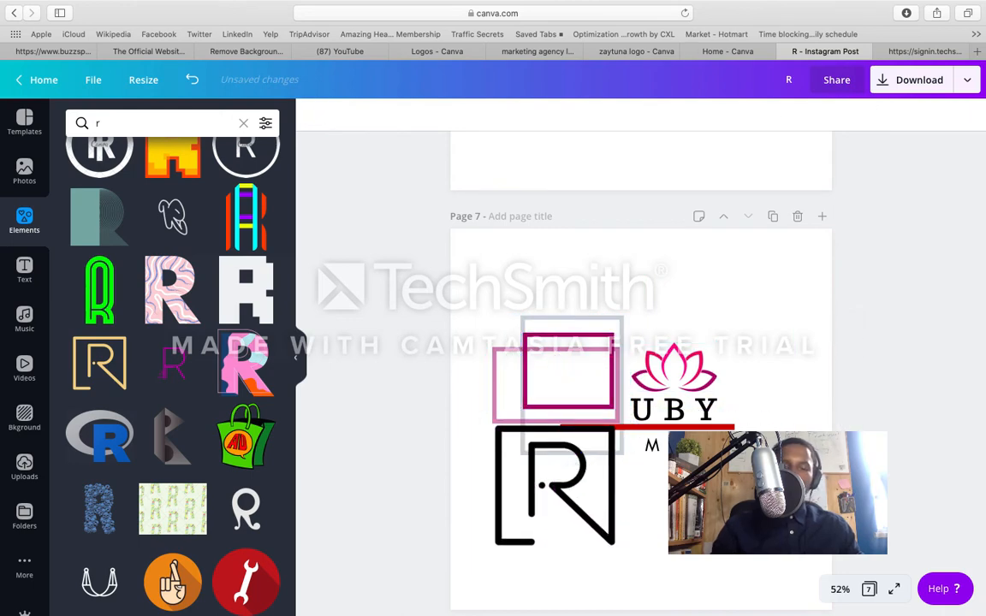
left_click(607, 323)
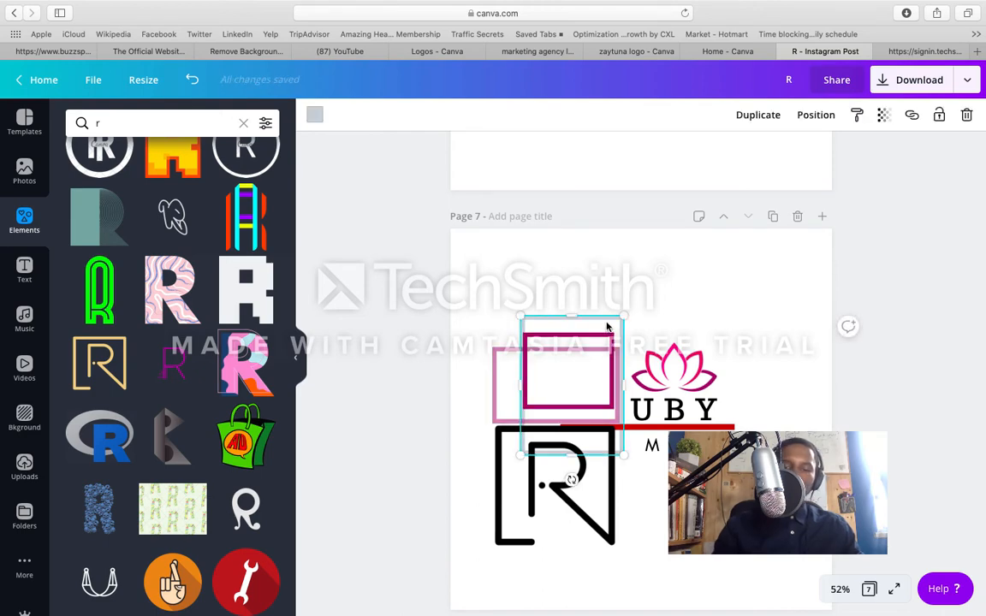
key("Delete")
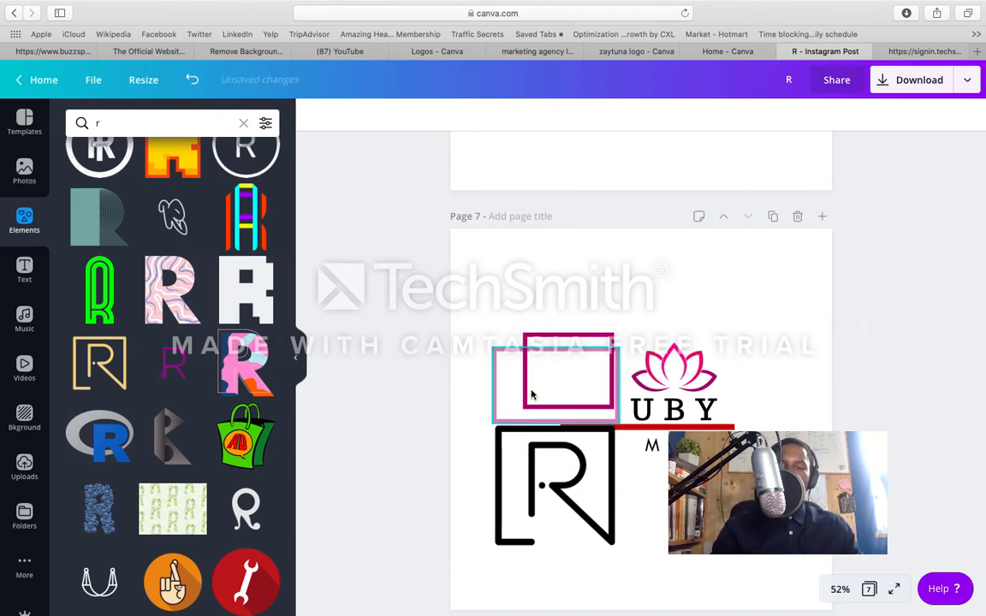
Step: Place the black R over the two magenta frames, its open square nearly aligned with their upper and left edges
left_click_drag(535, 474, 538, 377)
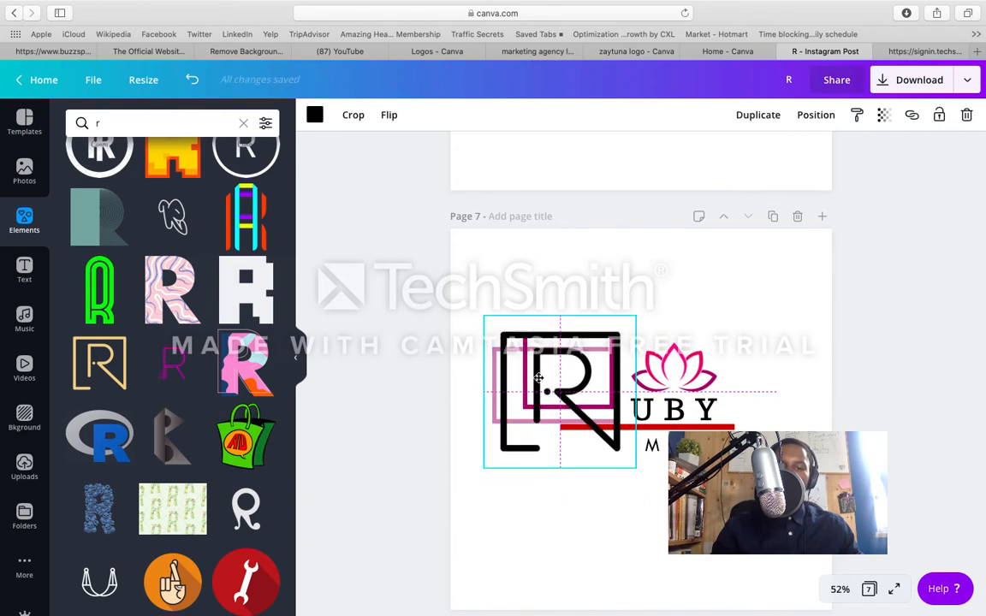
mouse_move(538, 378)
left_mouse_down()
mouse_move(540, 367)
mouse_move(536, 384)
left_mouse_up()
left_click(664, 330)
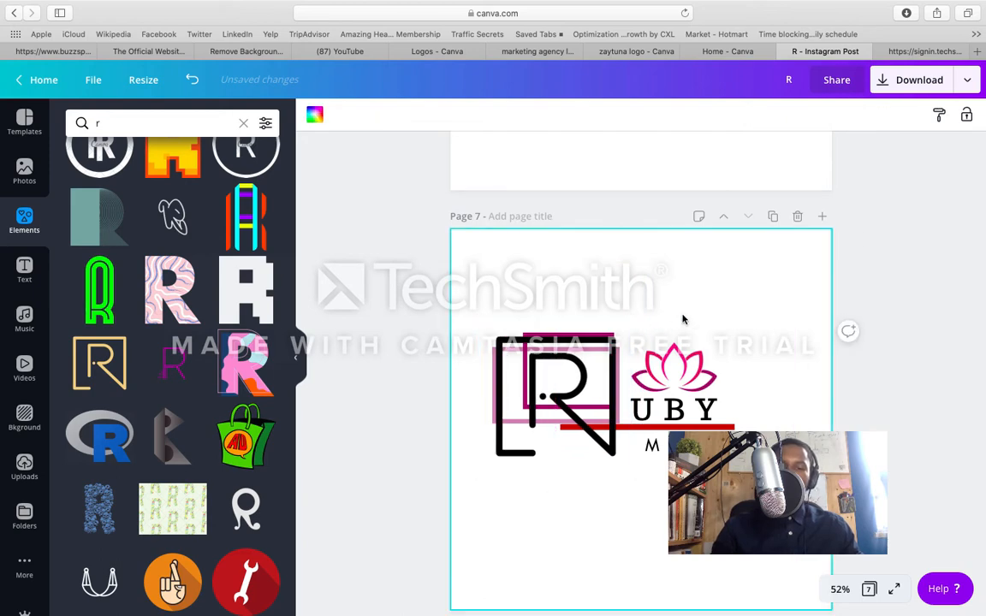
Step: Duplicate the page 7 logo design as page 8
left_click(773, 218)
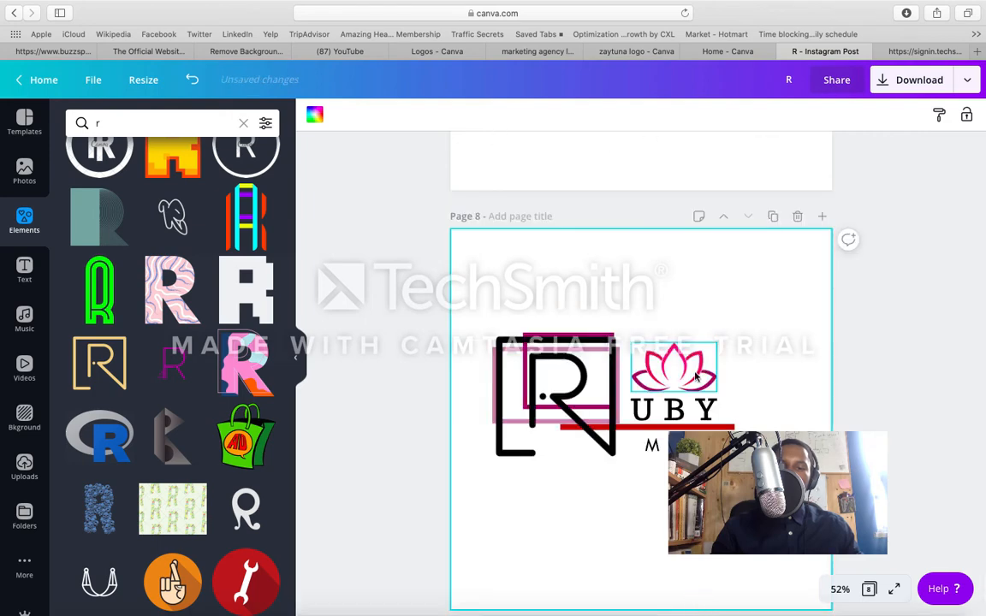
scroll(694, 383, "up", 10)
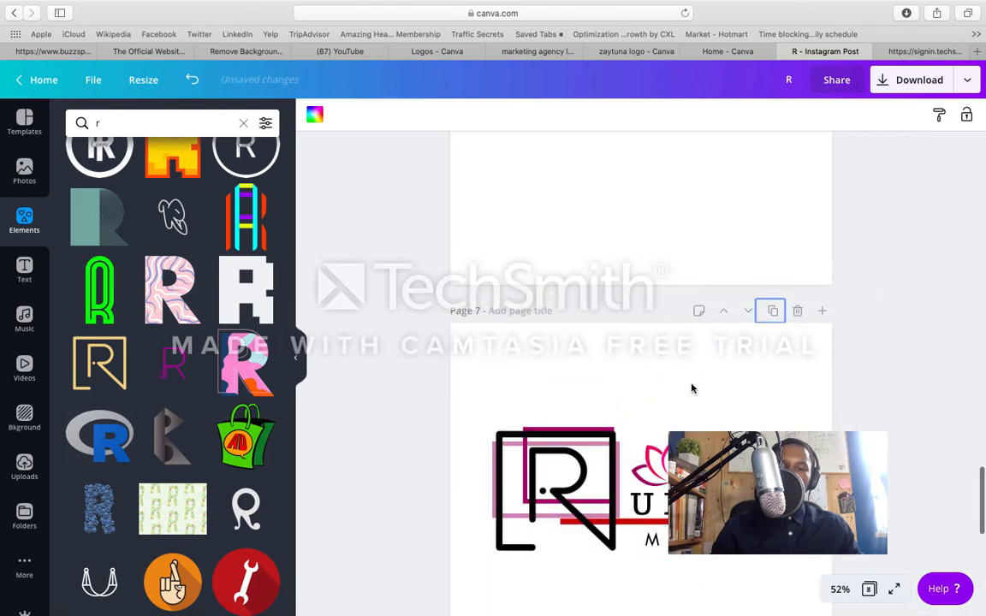
Step: Review the RUBY MEDIA logo variations on the earlier pages, from page 7 back to page 3, and return to page 8
scroll(692, 389, "up", 8)
scroll(692, 389, "up", 2)
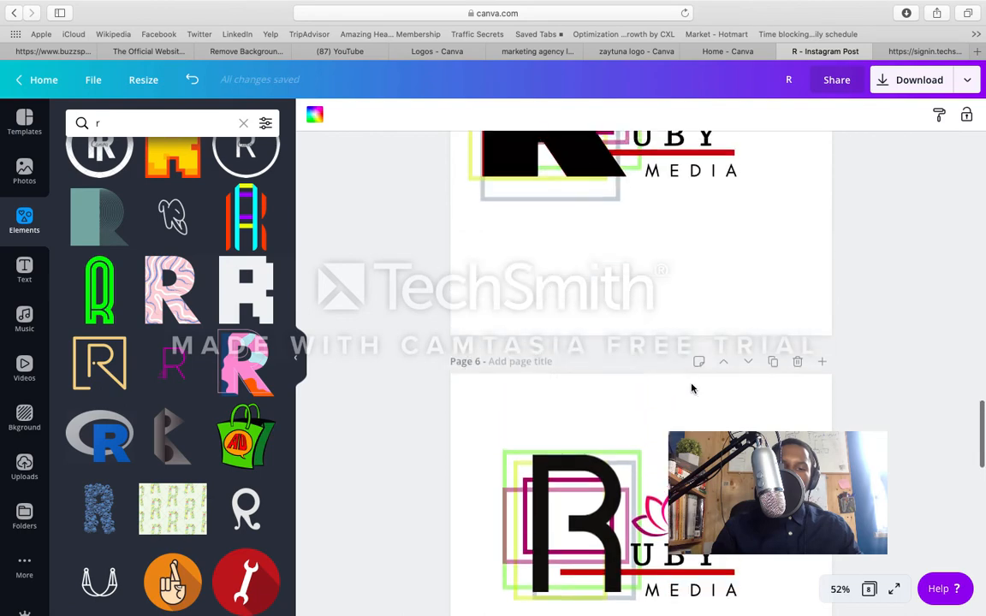
scroll(692, 388, "up", 4)
scroll(692, 388, "up", 6)
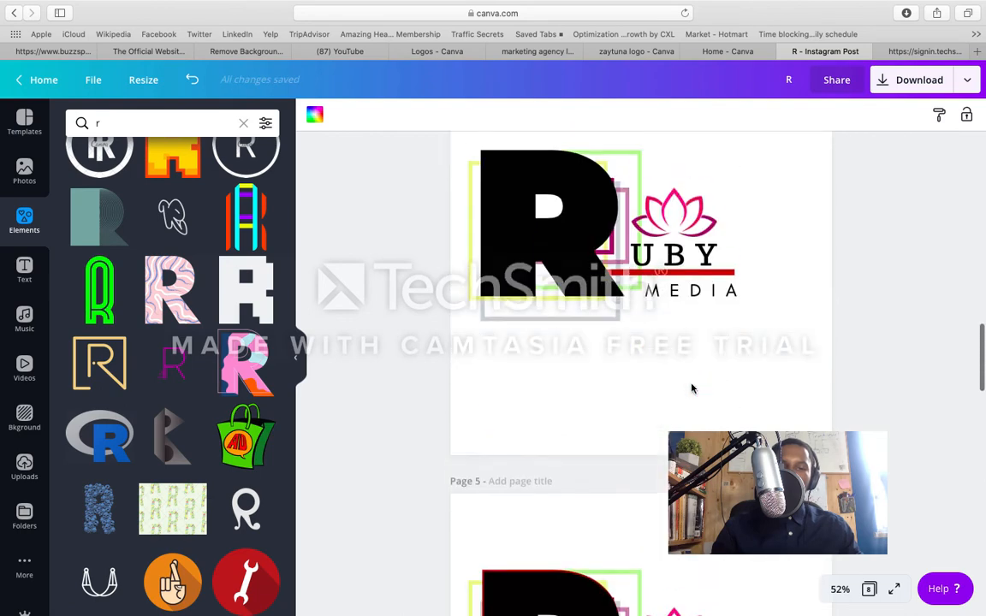
scroll(693, 389, "up", 1)
scroll(693, 388, "up", 10)
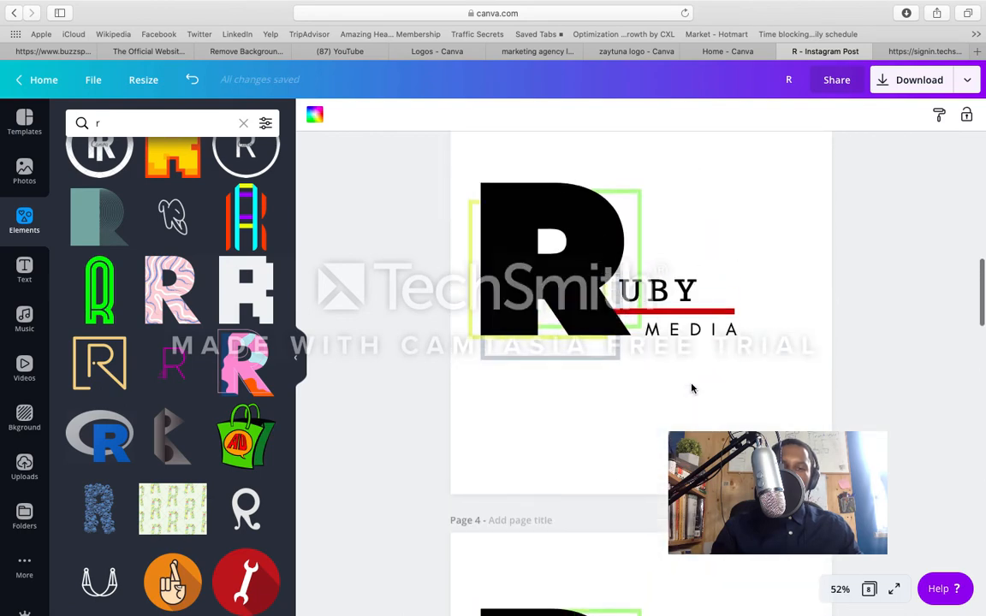
scroll(692, 388, "up", 9)
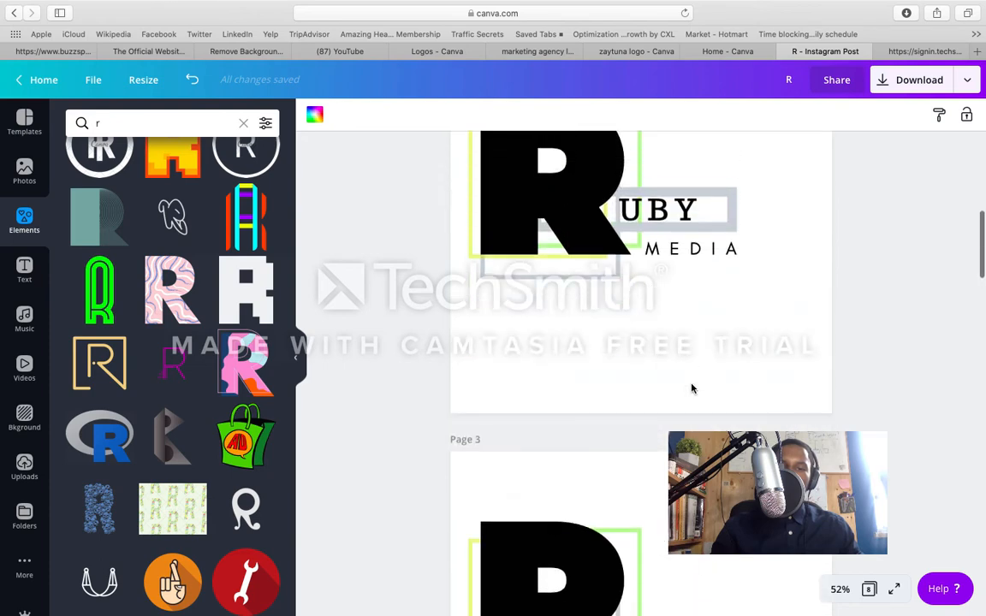
scroll(692, 389, "down", 20)
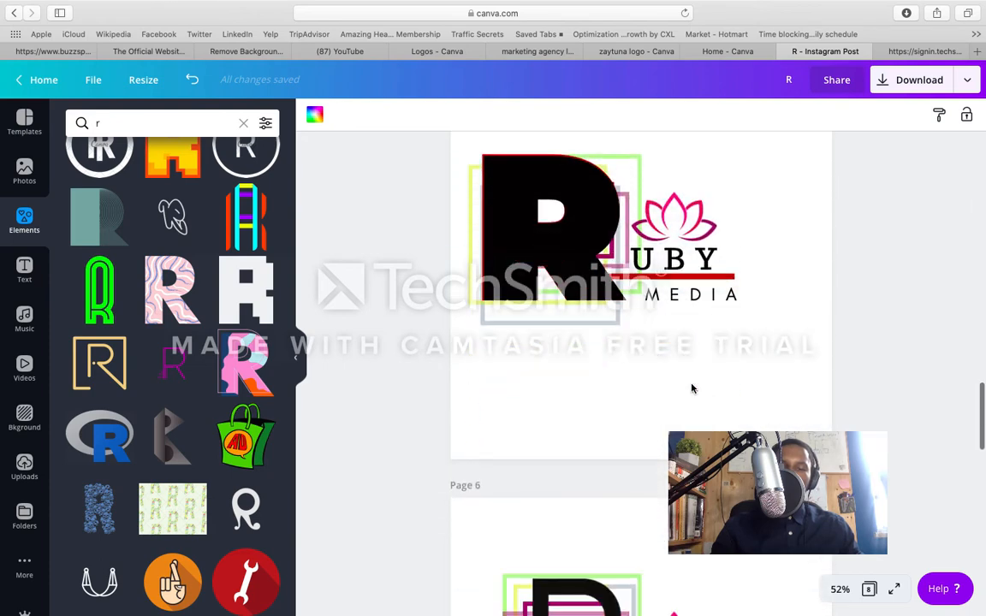
scroll(692, 388, "down", 20)
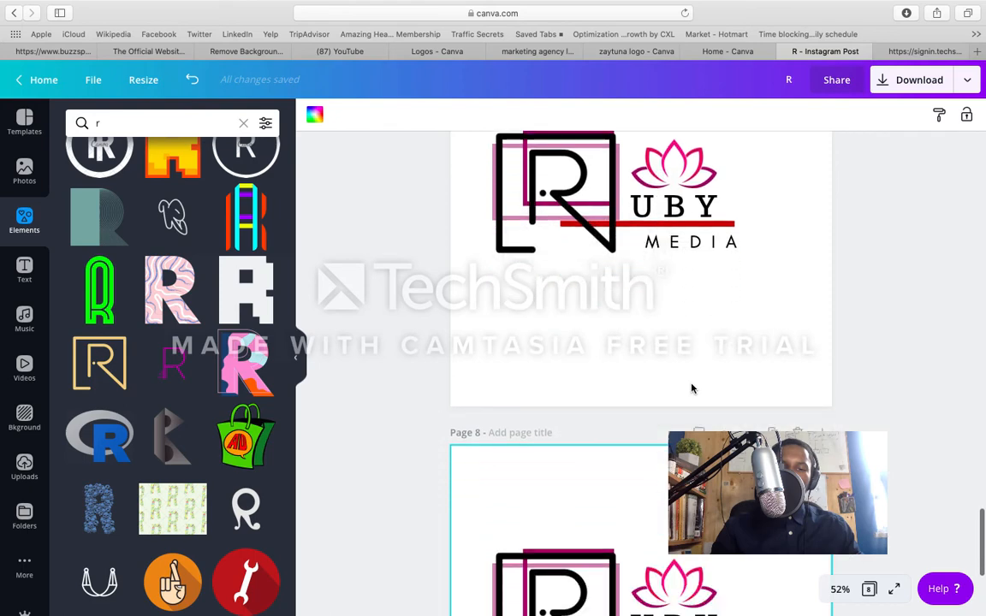
scroll(693, 389, "down", 6)
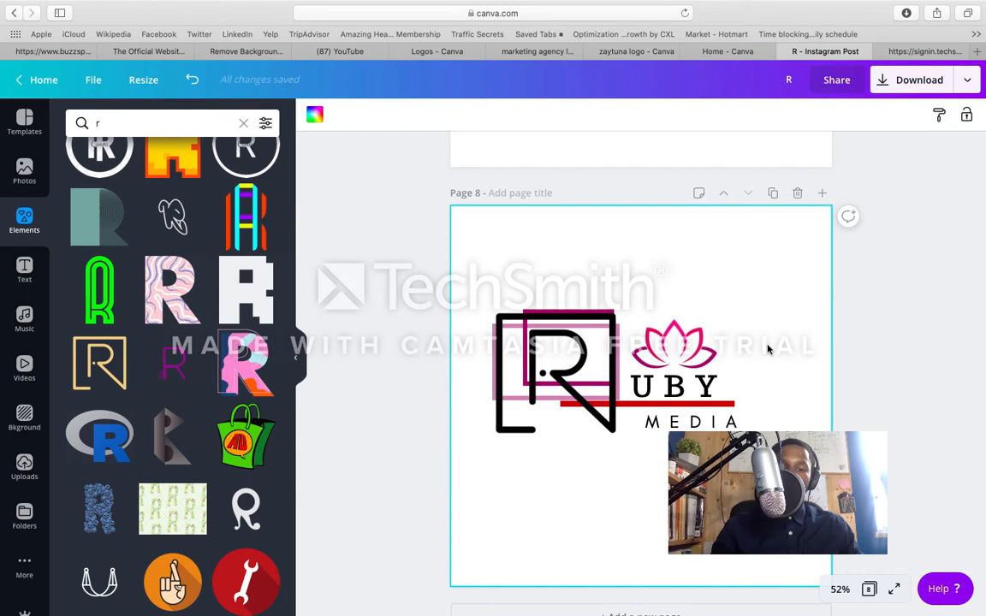
Step: Try light grey on the red line under UBY on page 8 and undo the colour change
left_click(731, 413)
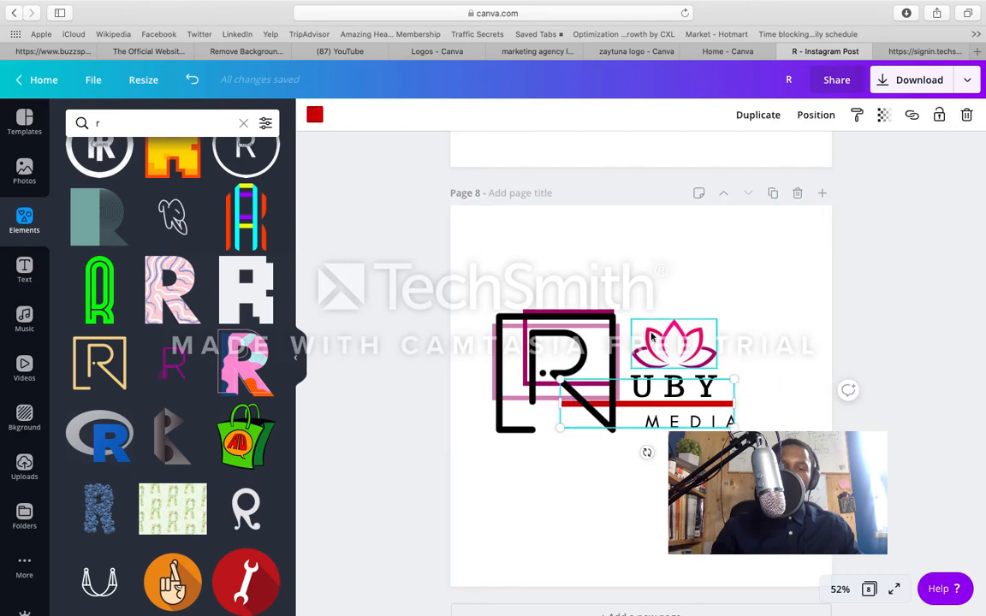
left_click(313, 116)
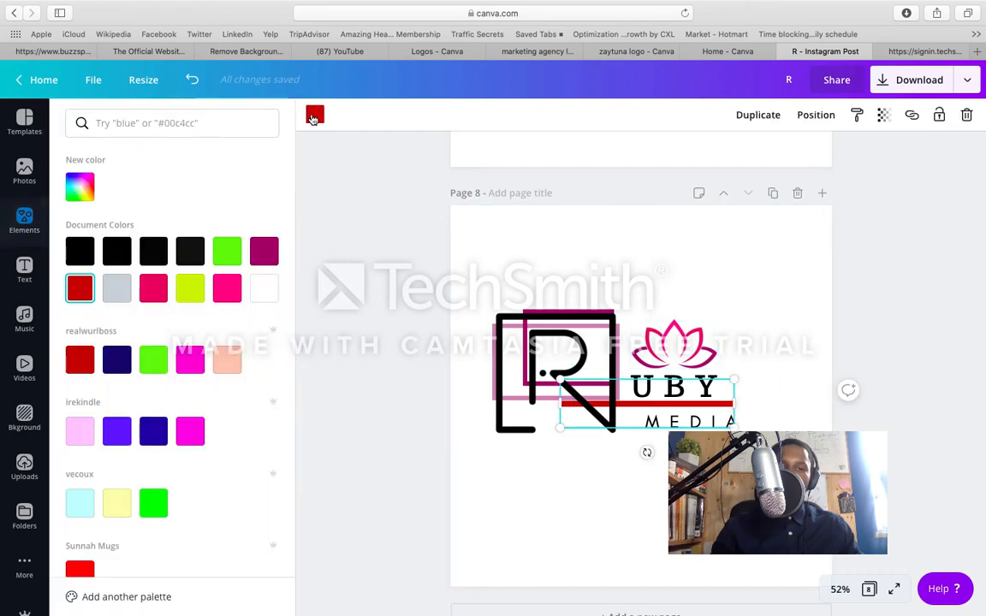
left_click(116, 291)
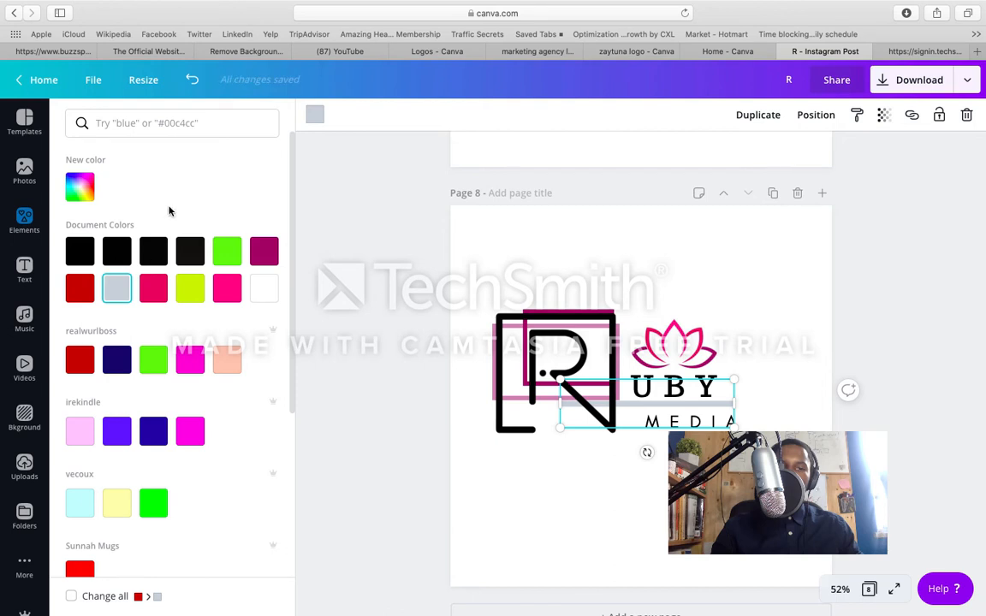
left_click(192, 80)
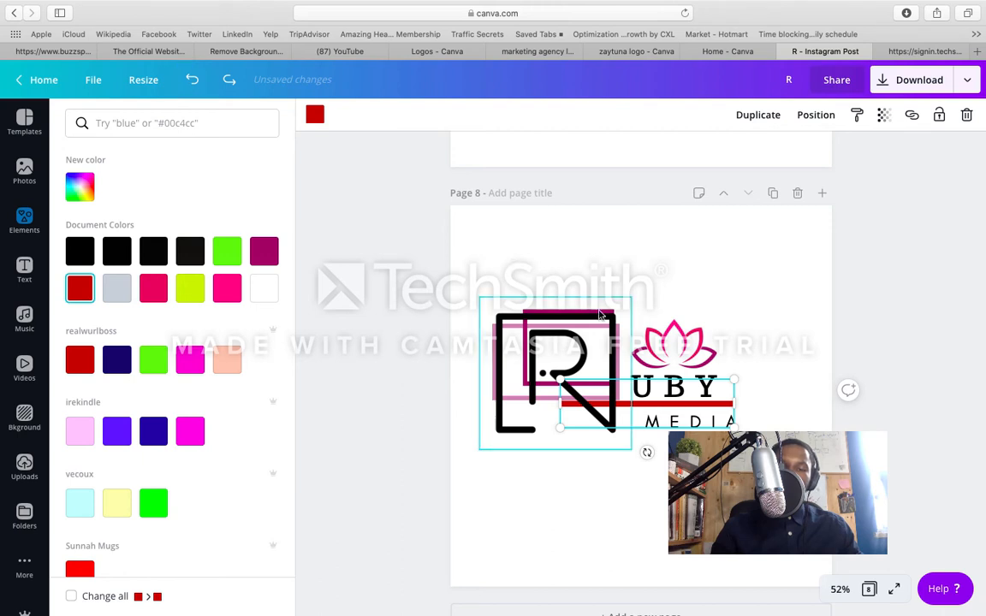
Step: Shift the black outlined R on page 8 slightly to the right over the two magenta frames
left_click(580, 356)
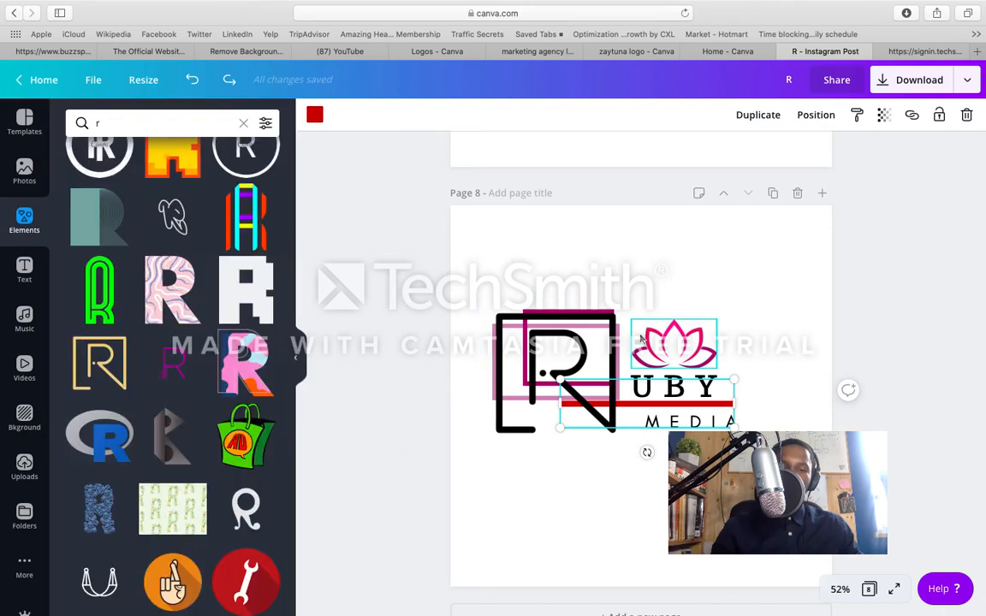
left_click_drag(582, 354, 583, 355)
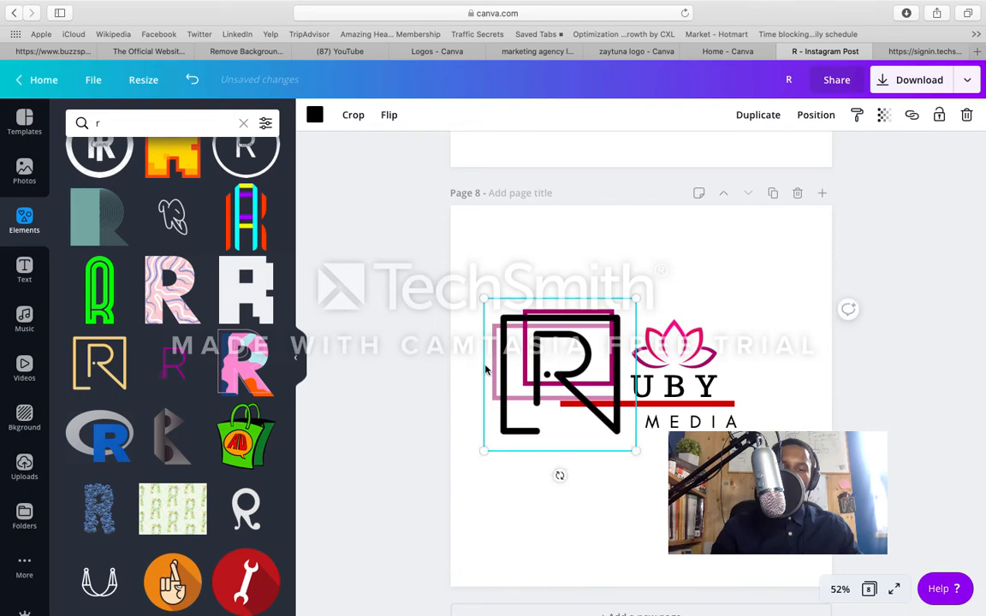
left_click(529, 481)
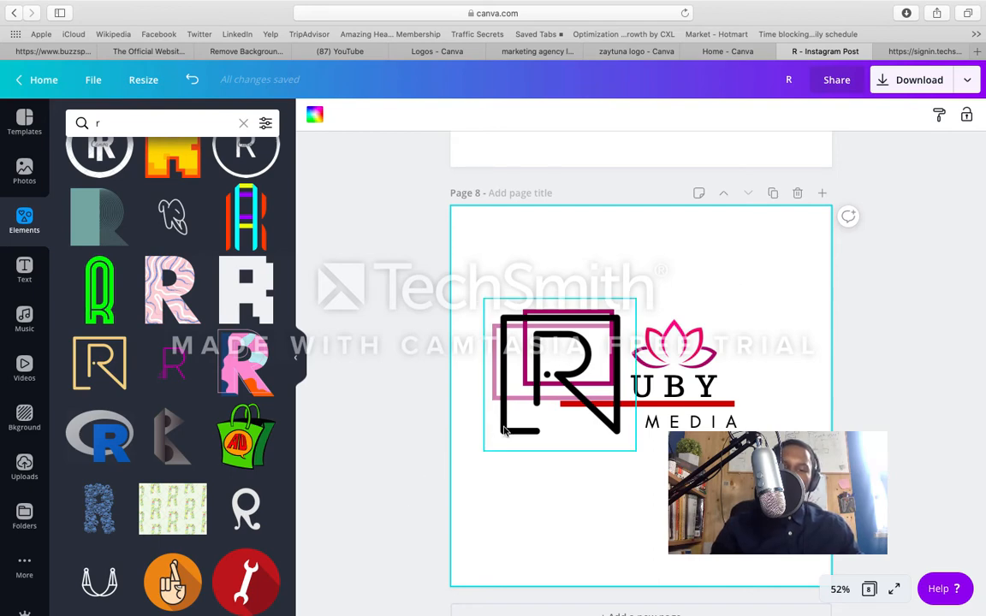
Step: Move the black R down off the frames and recolour the larger, paler frame violet-blue with transparency 70
left_click_drag(518, 403, 513, 522)
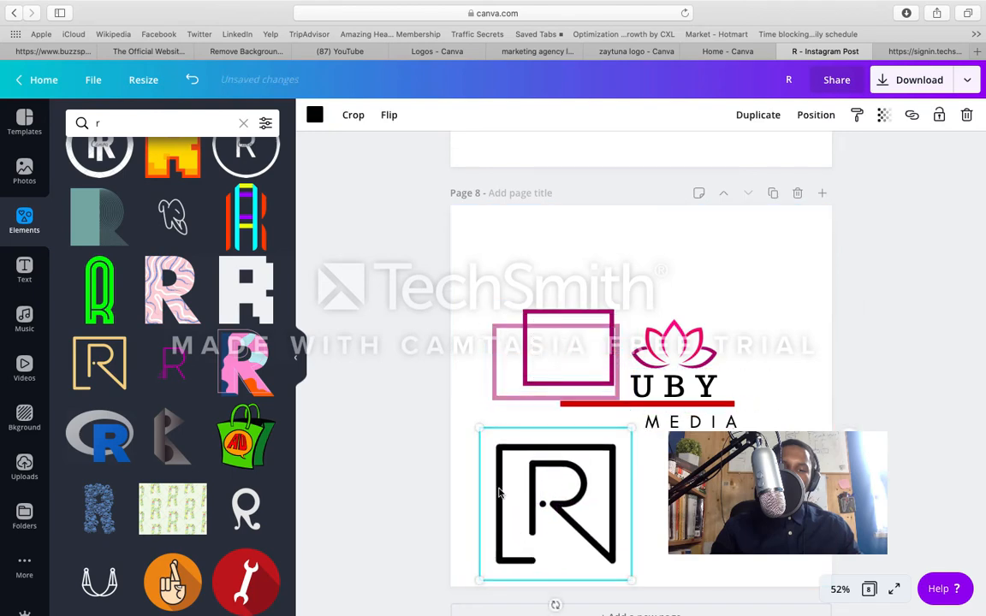
left_click(497, 370)
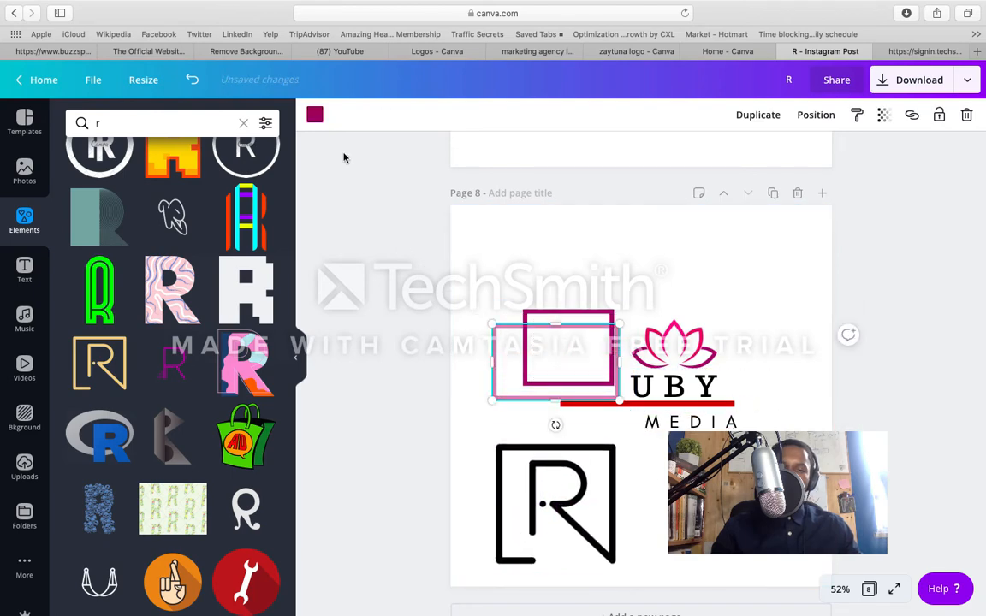
left_click(315, 117)
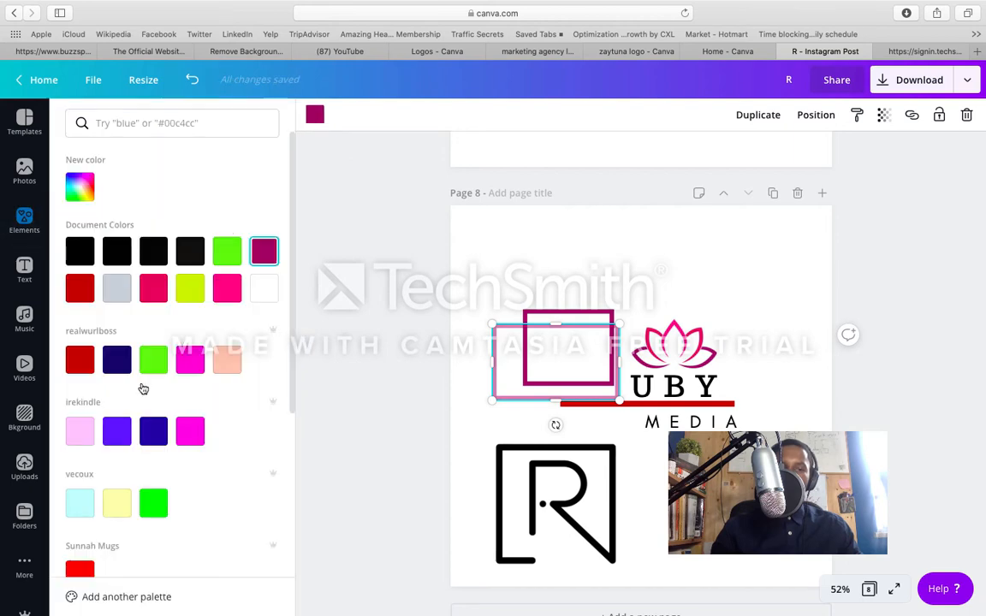
left_click(119, 441)
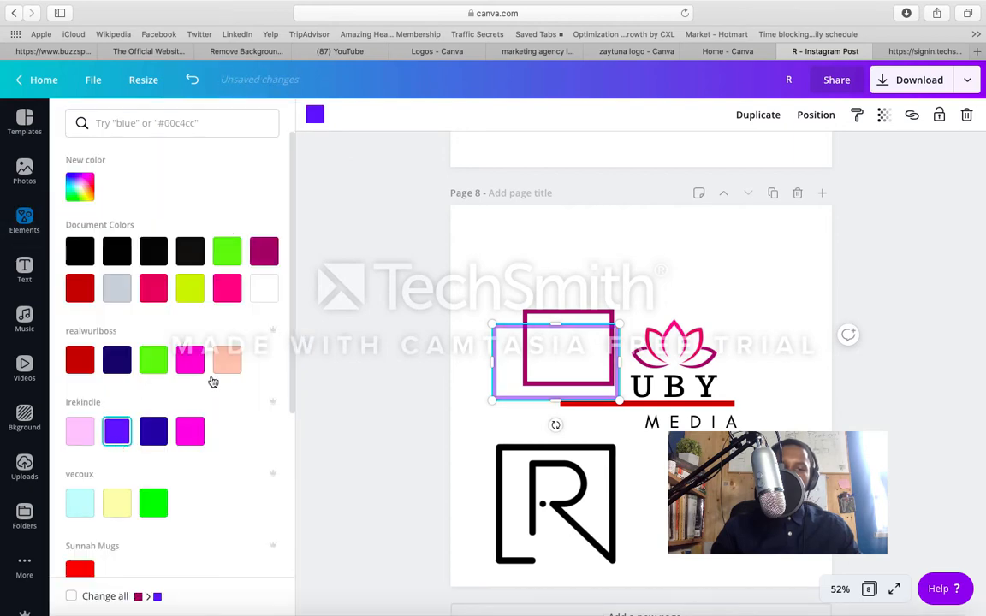
left_click(886, 118)
left_click_drag(842, 150, 822, 157)
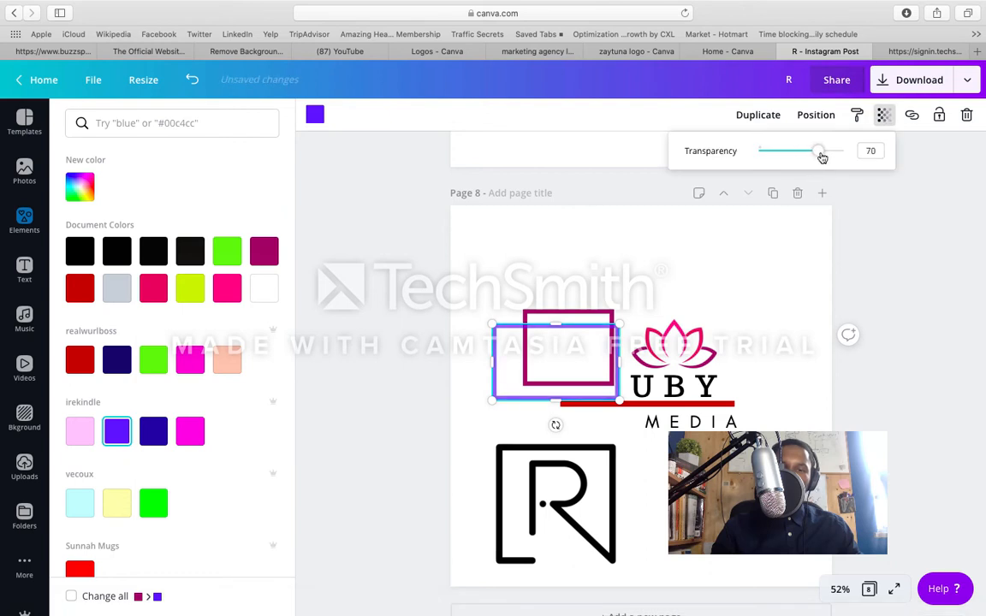
left_click(725, 236)
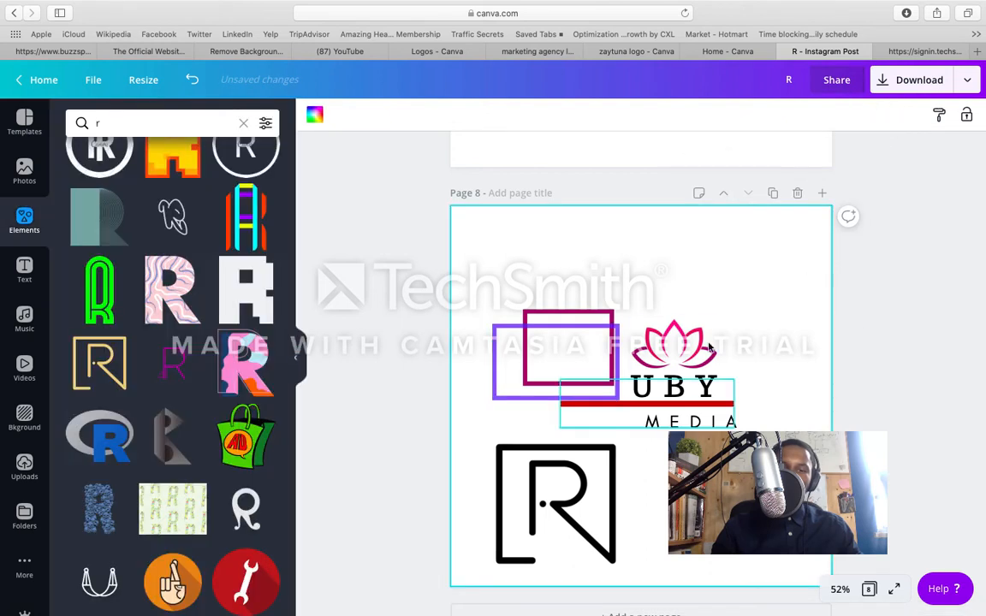
Step: Place the black R over the violet and magenta frames, its upper edge covering the magenta frame's upper edge
left_click_drag(583, 533, 591, 397)
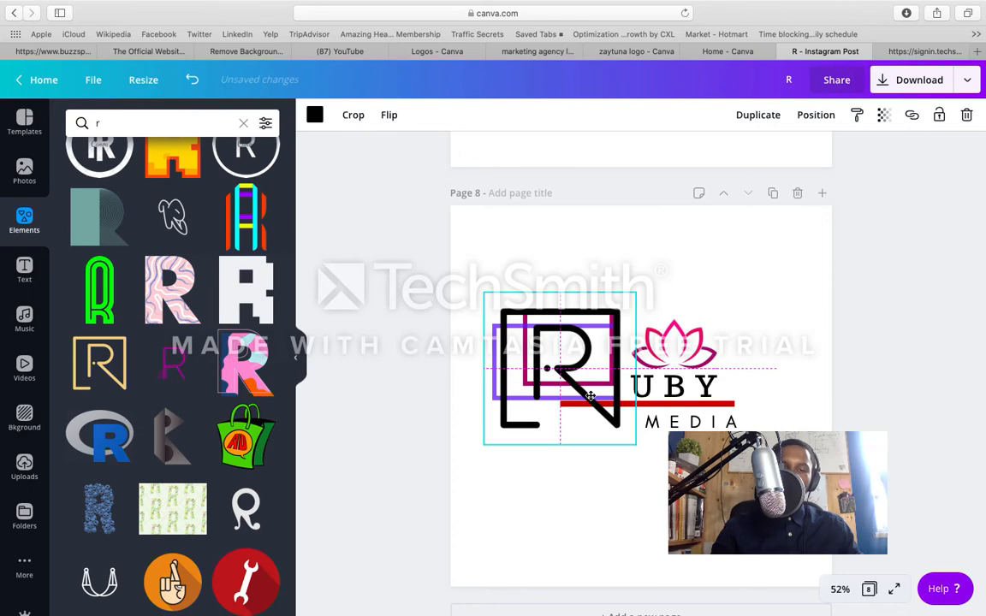
left_click_drag(591, 399, 588, 399)
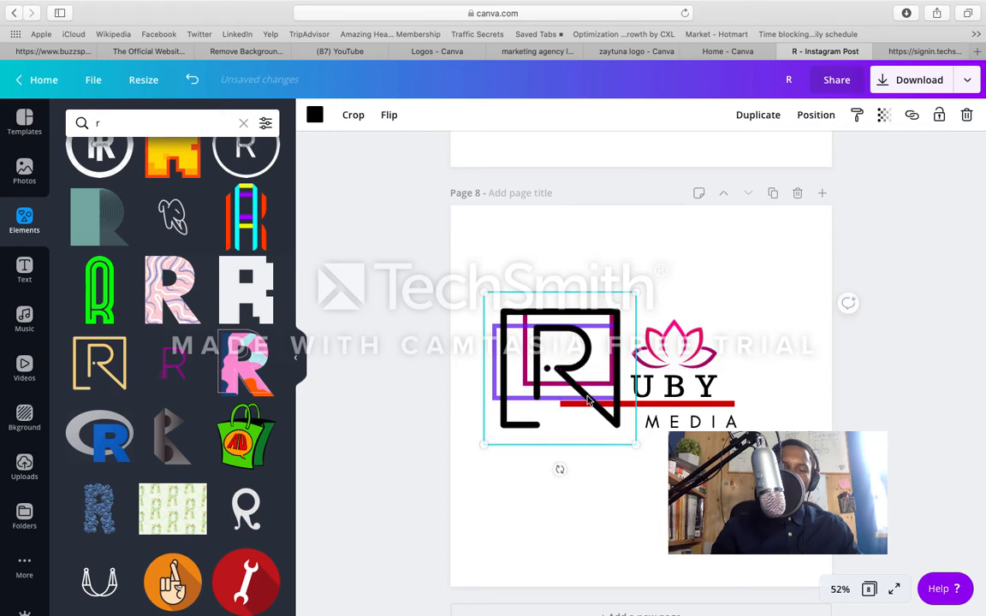
left_click(595, 480)
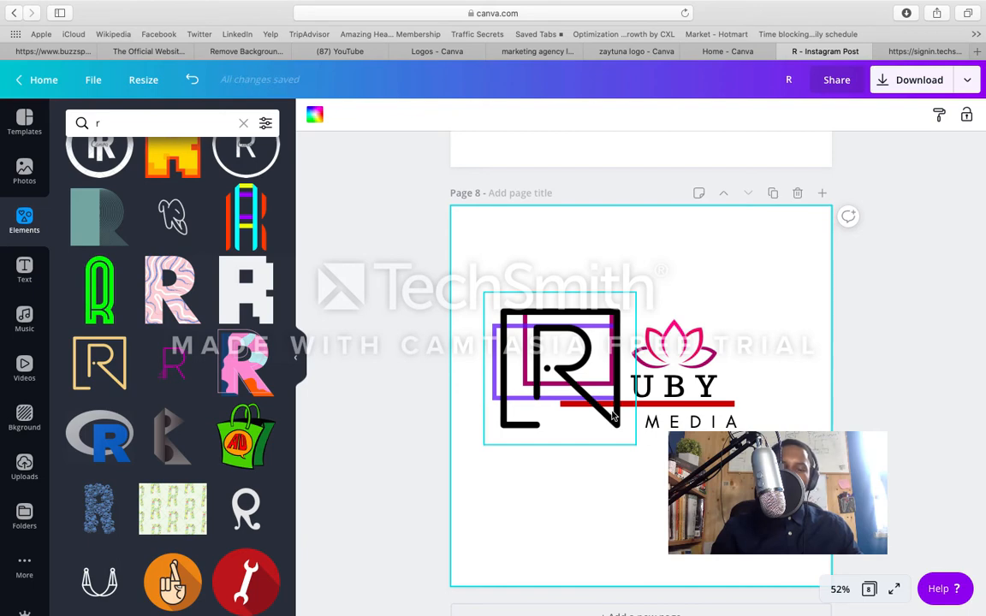
Step: Move the black R partly down off the frames and stretch the magenta frame's upper edge slightly upward
left_click_drag(611, 405, 606, 460)
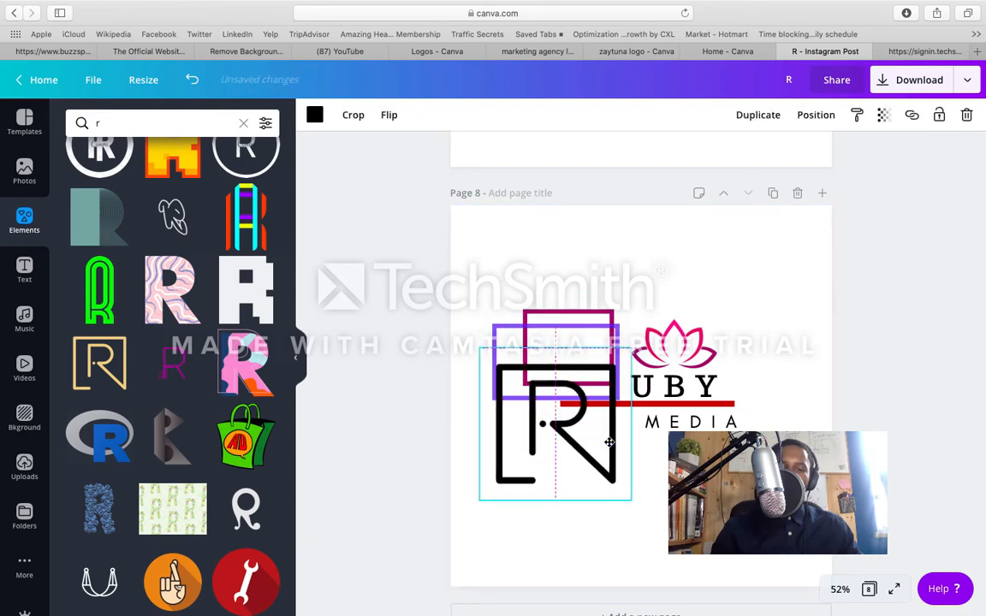
left_click(602, 315)
left_click_drag(601, 315, 599, 307)
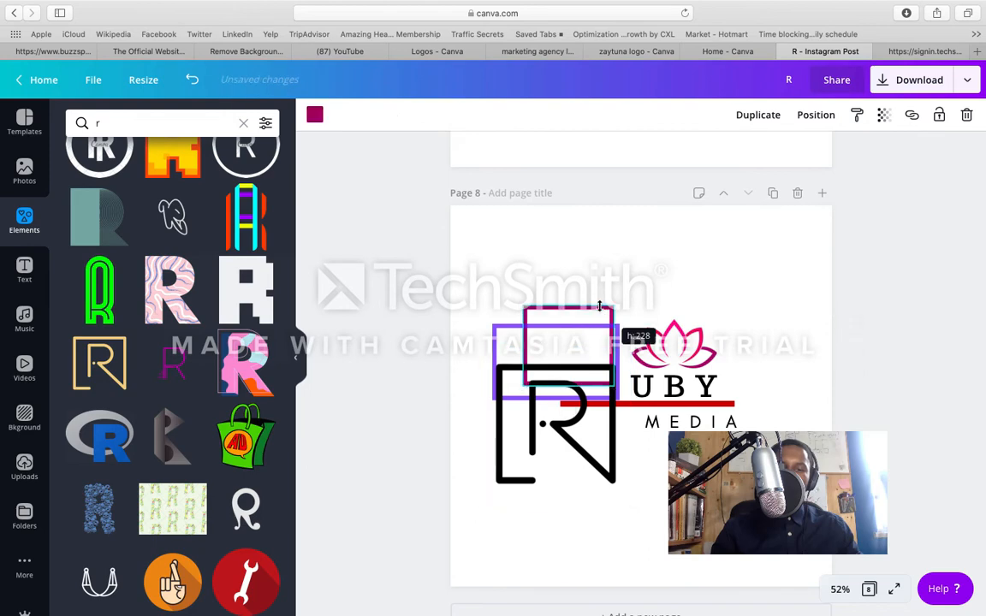
Step: Place the black R back over both frames, leaving the magenta frame's upper edge just above it
left_click(591, 436)
left_click_drag(591, 414, 594, 382)
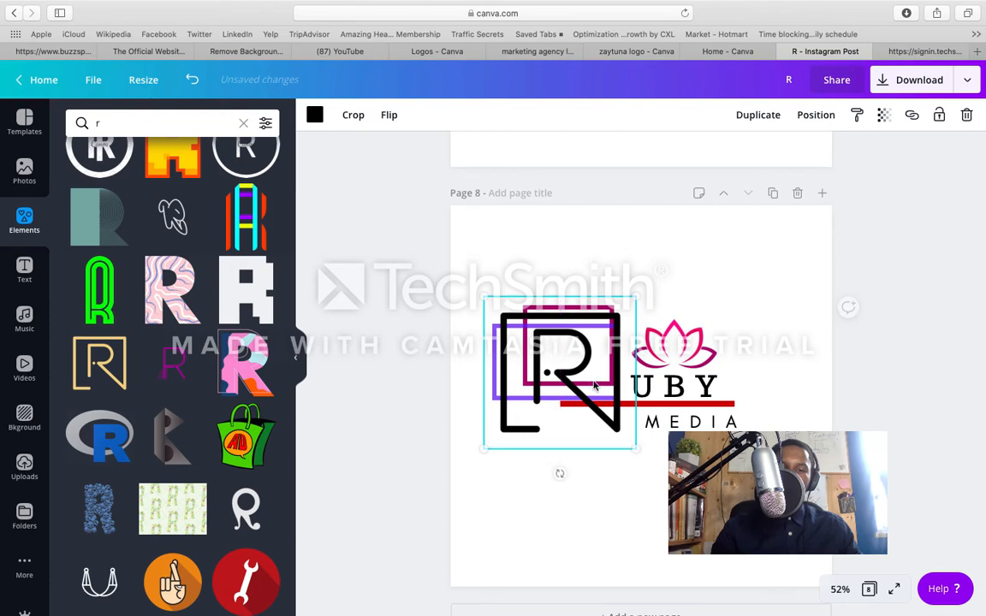
left_click(608, 489)
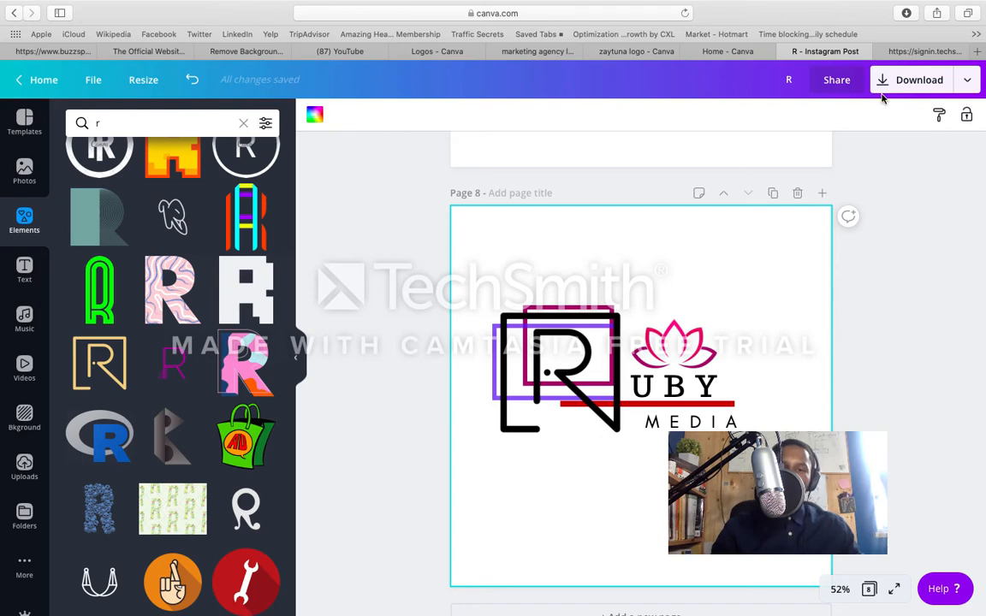
Step: Download only page 8 of the design as a PNG at size 1x
scroll(812, 190, "down", 10)
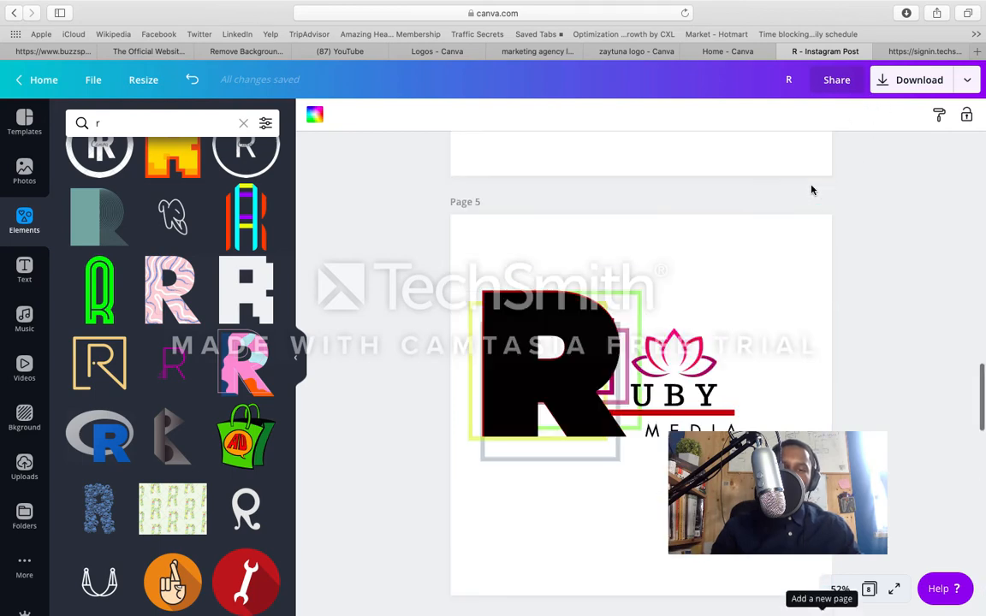
scroll(812, 190, "down", 5)
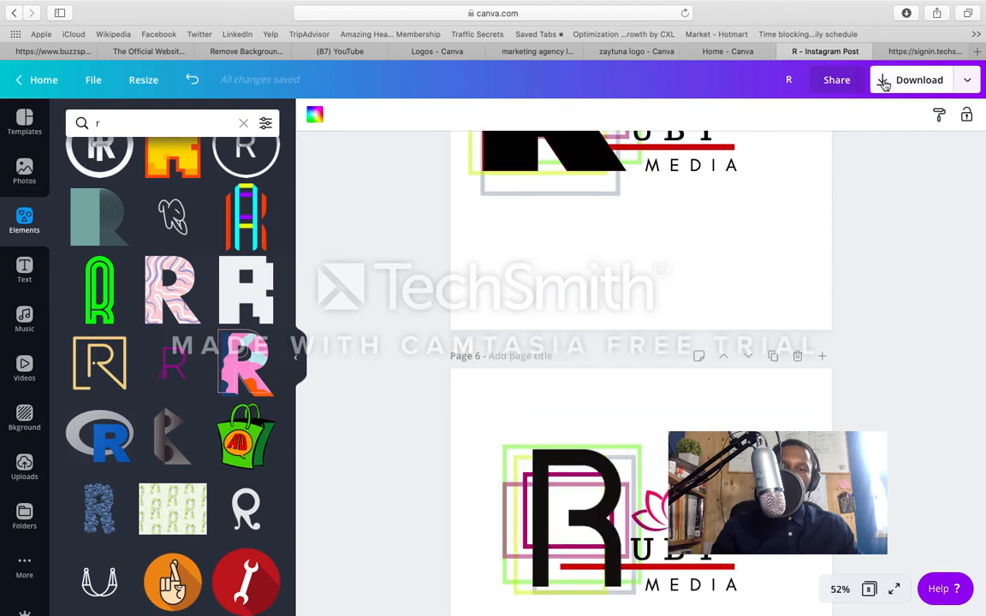
left_click(884, 83)
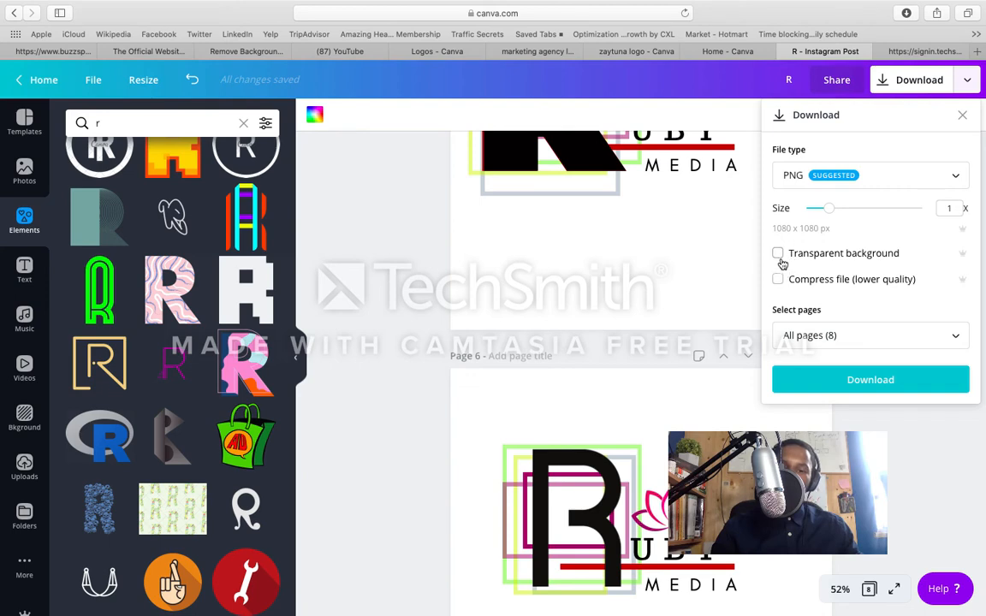
left_click(801, 336)
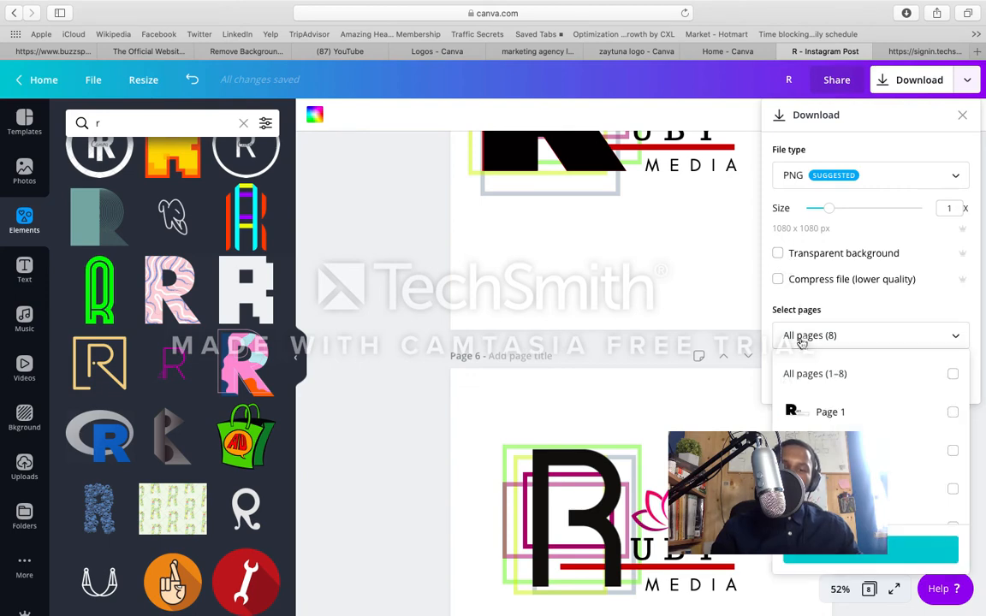
scroll(821, 411, "down", 5)
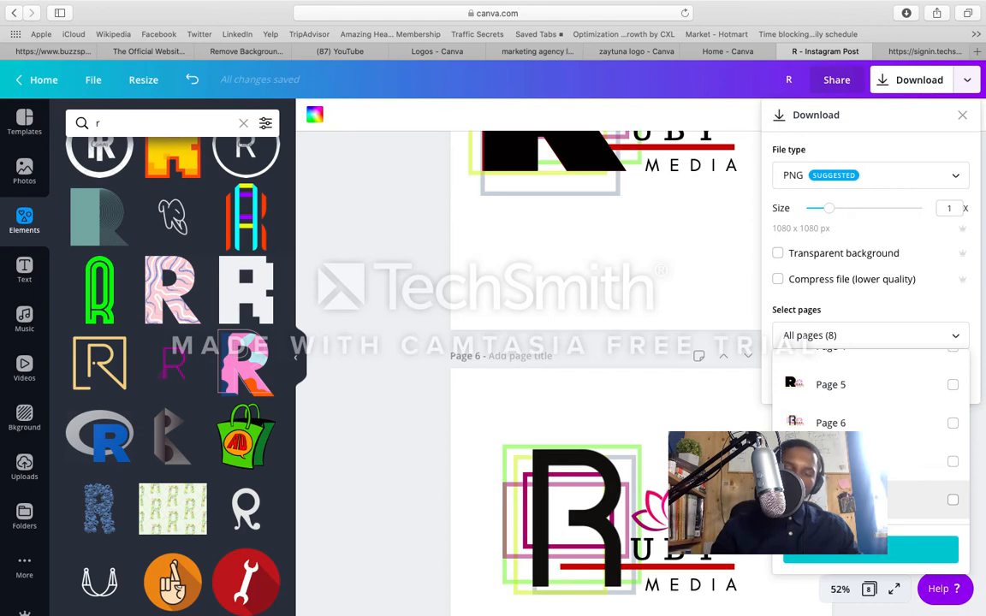
left_click(952, 501)
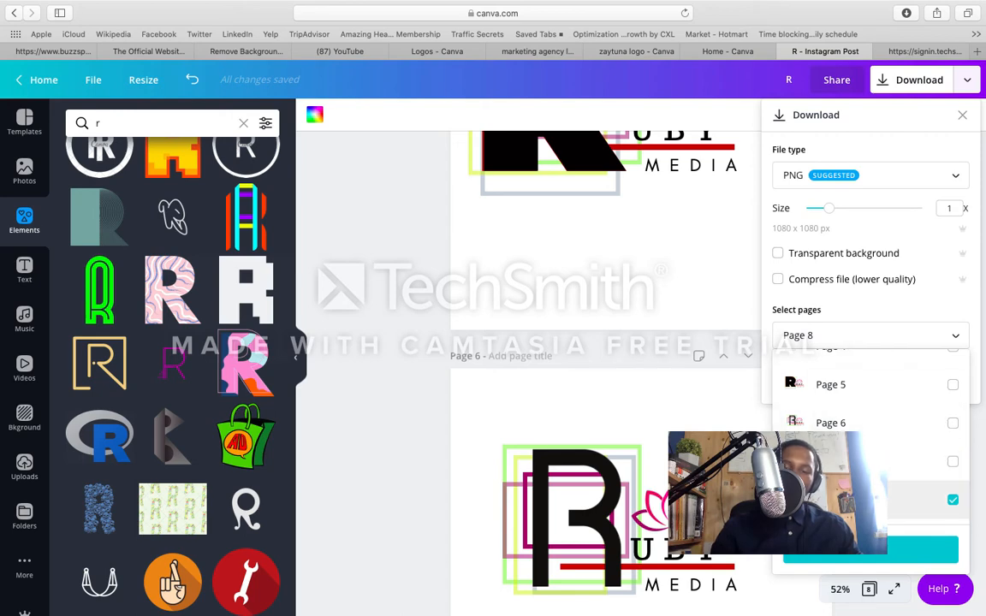
left_click(877, 552)
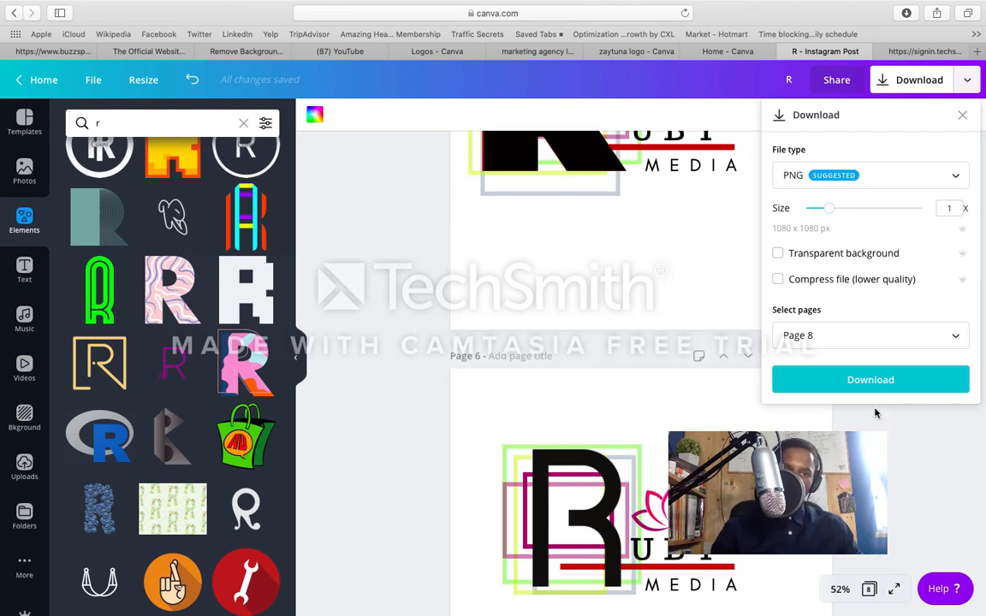
left_click(882, 381)
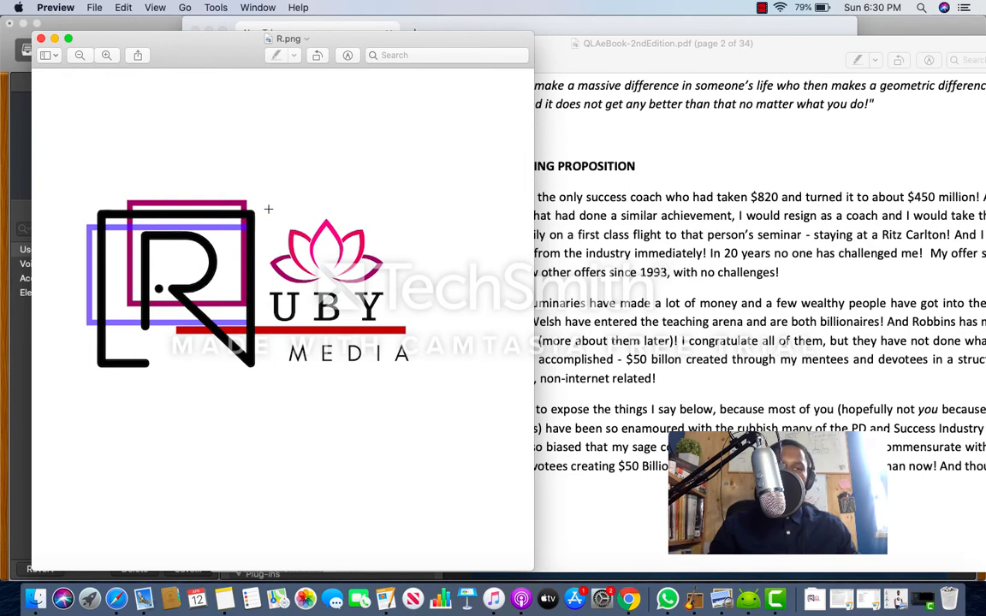
Step: Inspect the enlarged R.png logo in Preview
left_click(106, 54)
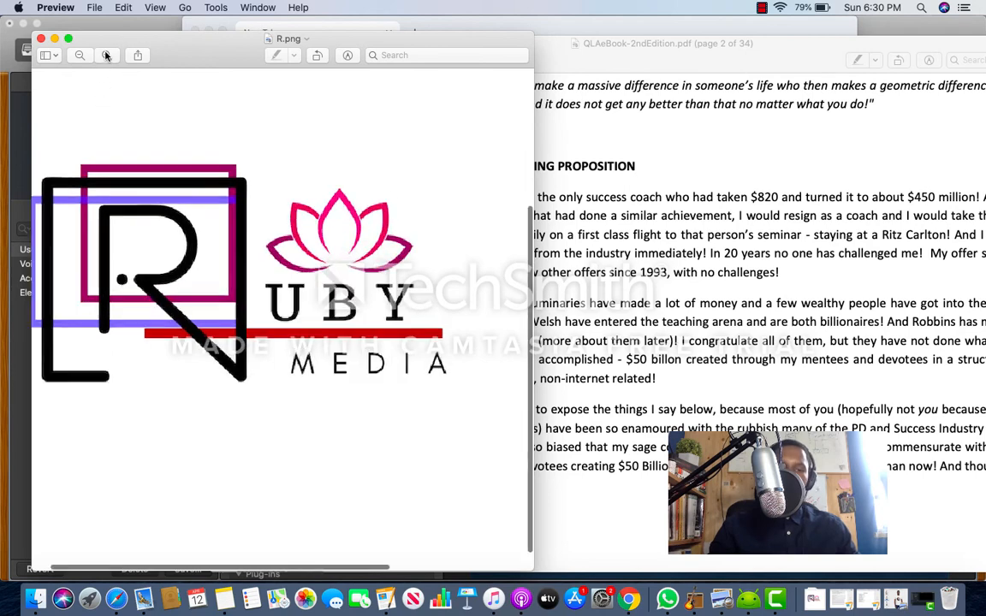
scroll(121, 114, "left", 5)
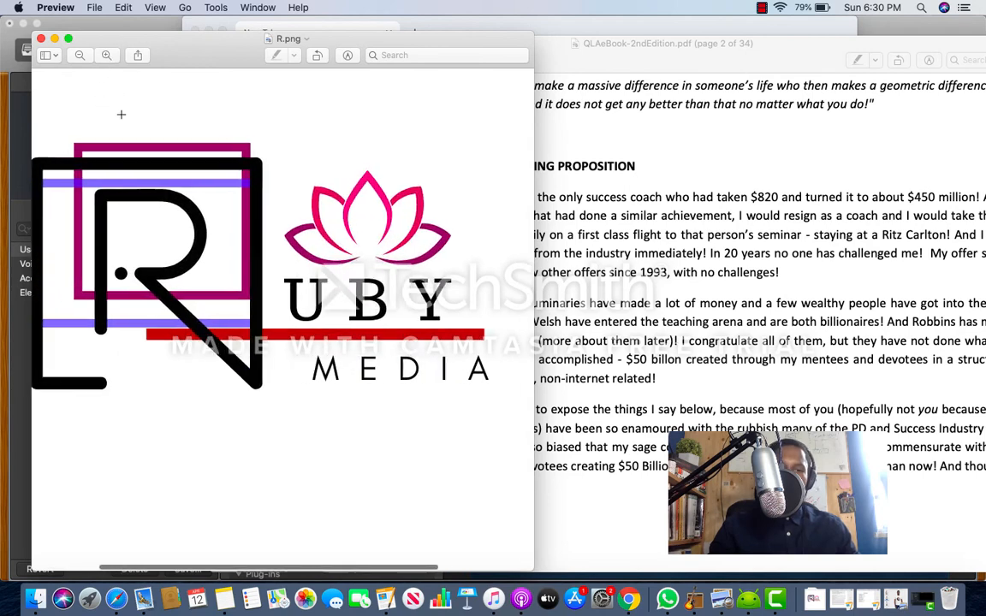
scroll(121, 114, "left", 1)
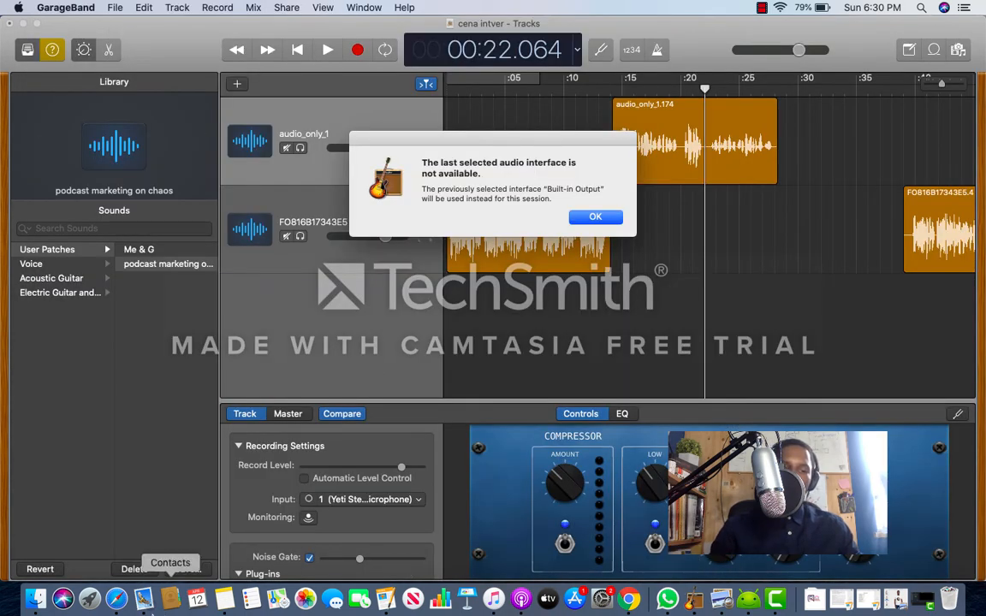
Step: Switch to remove.bg in Safari and upload the downloaded R.png logo for background removal
left_click(116, 599)
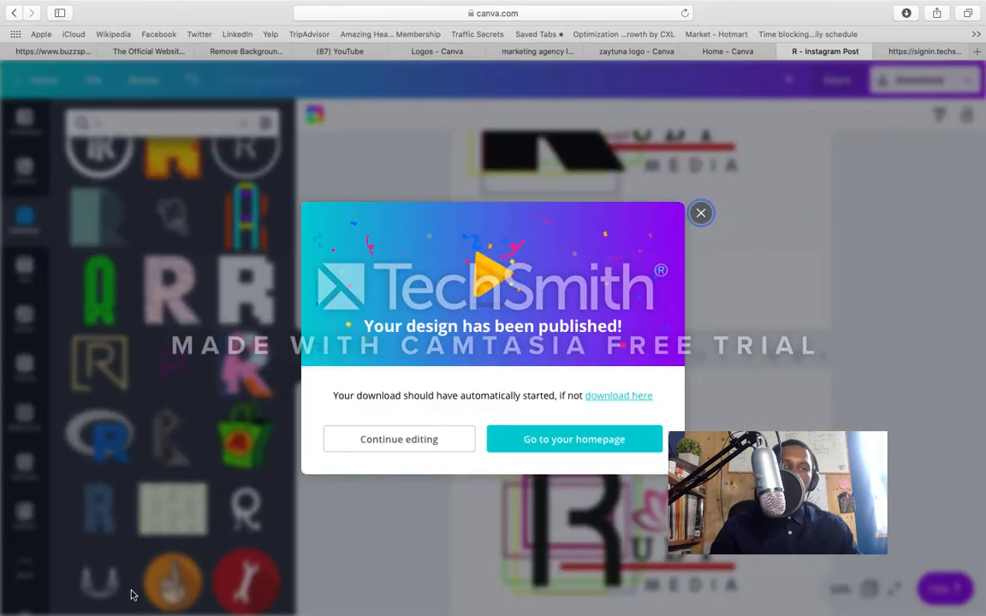
left_click(264, 54)
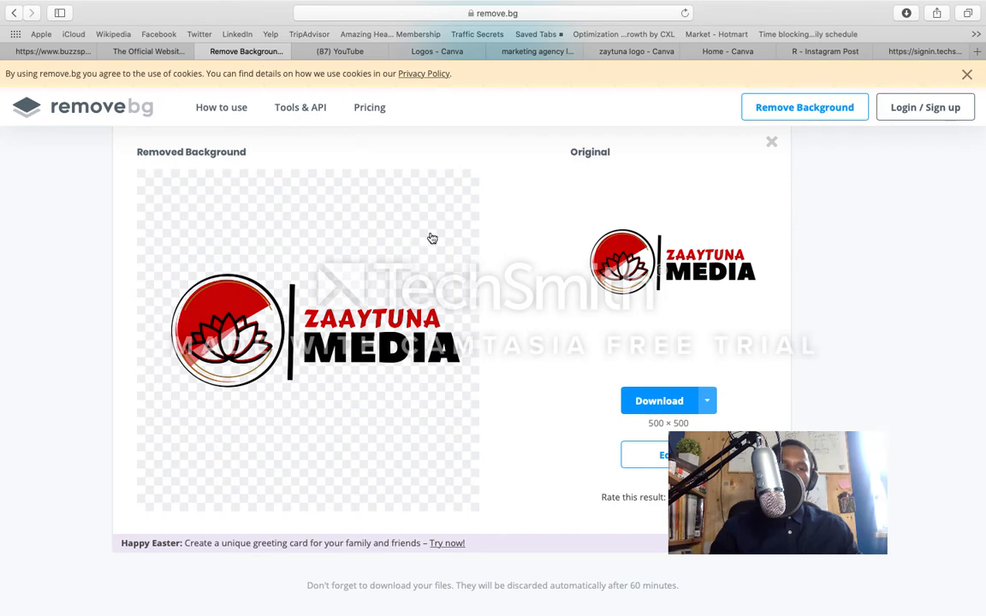
scroll(432, 238, "up", 3)
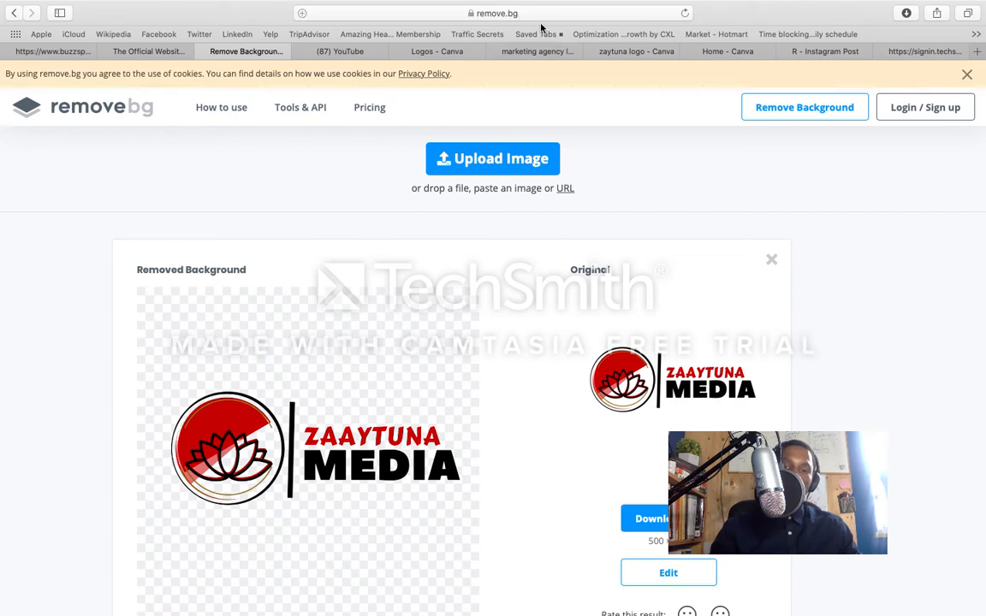
mouse_move(750, 610)
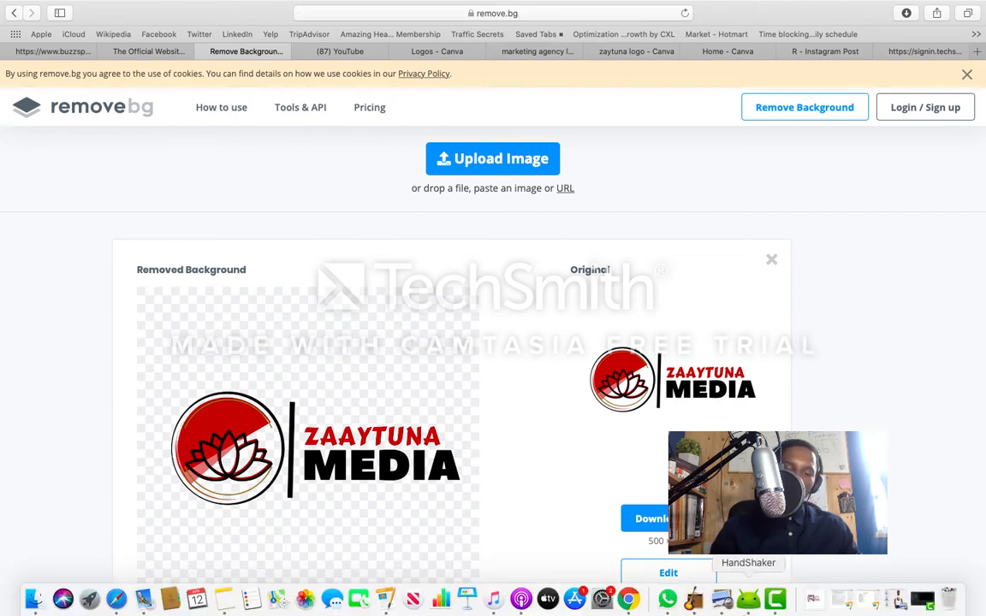
left_click(813, 599)
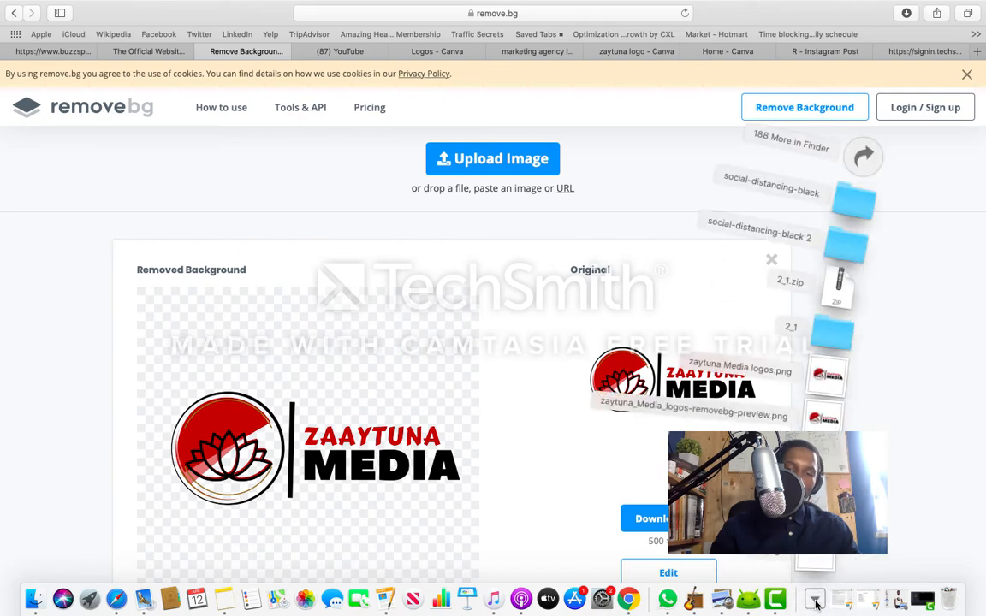
left_click_drag(824, 417, 528, 185)
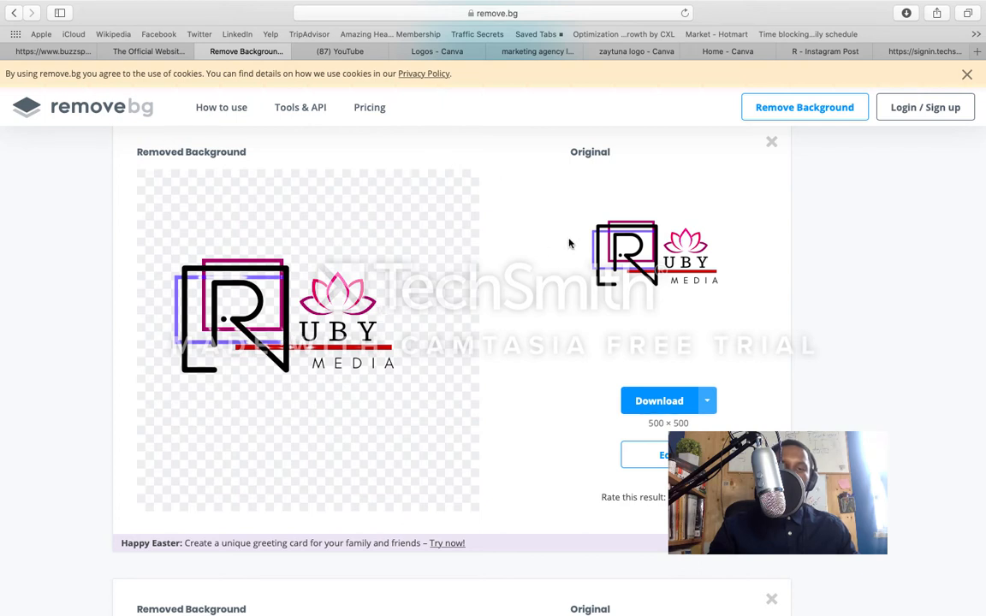
Step: Edit the background-free logo and apply the purple-to-orange sunset sky photo as its background
left_click(709, 405)
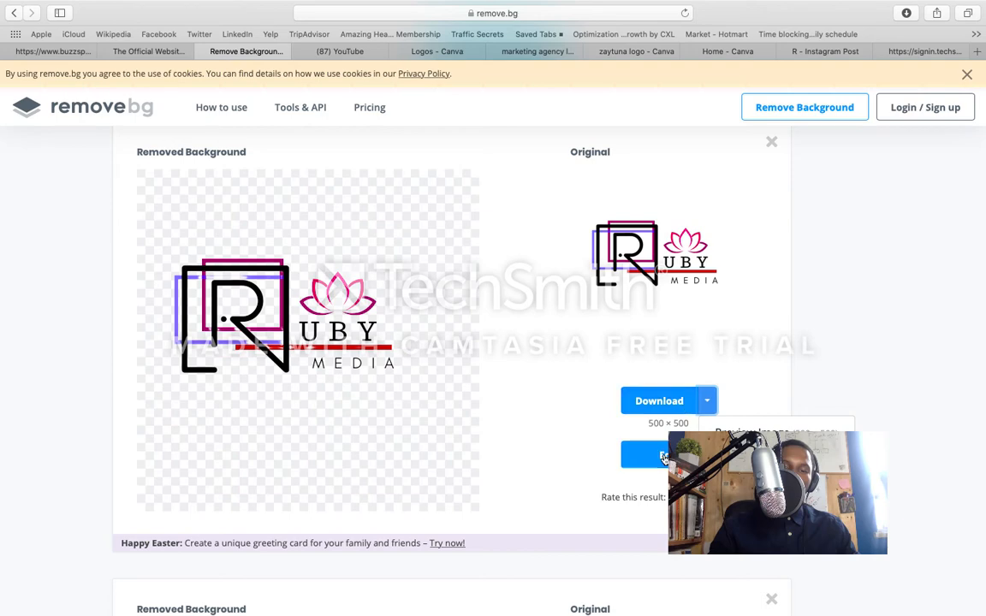
left_click(663, 453)
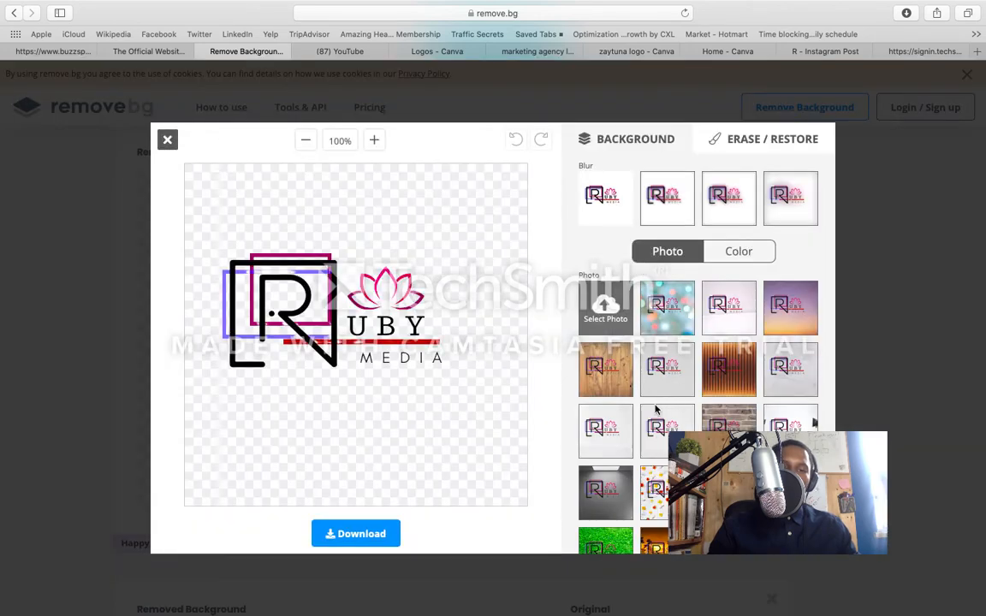
left_click(779, 311)
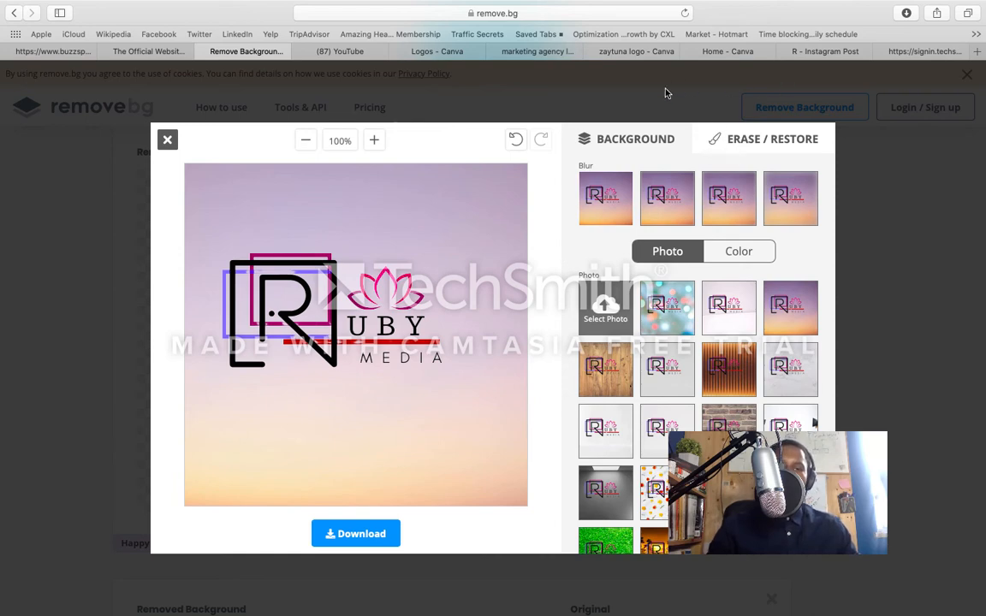
Step: Switch to Canva and open the R design from the list of all designs
left_click(436, 51)
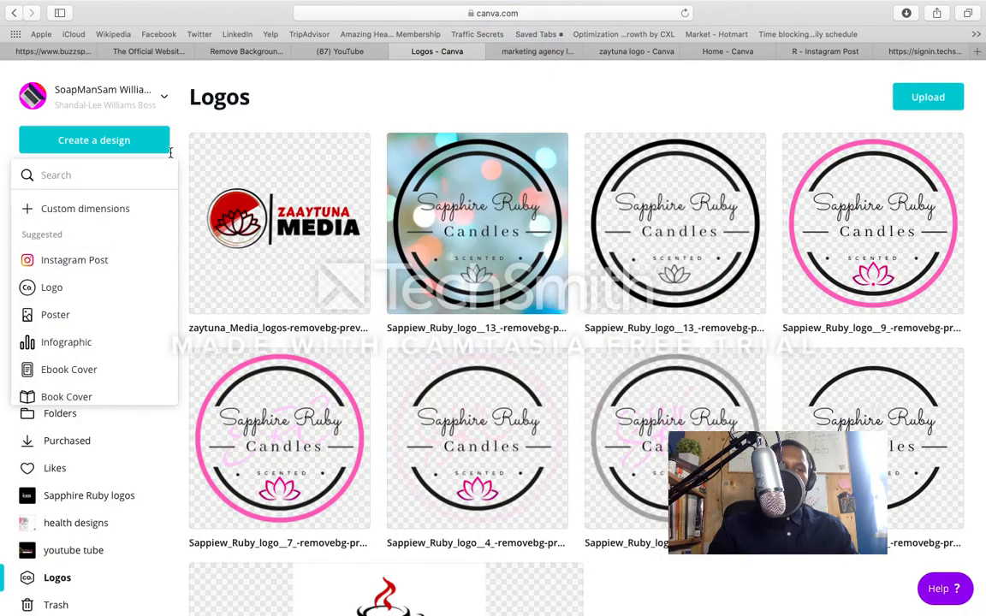
left_click(240, 117)
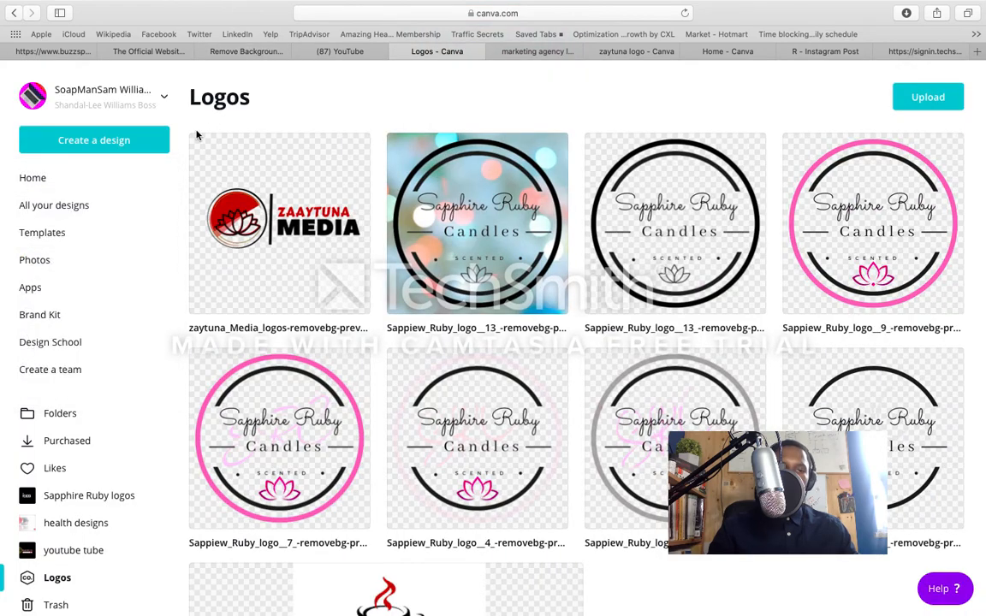
left_click(101, 213)
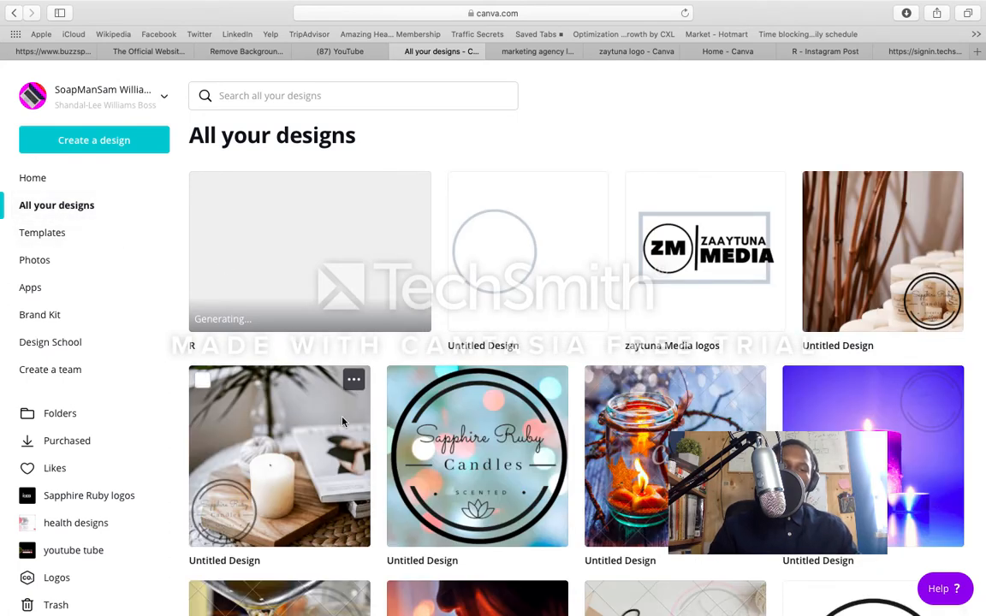
left_click(354, 273)
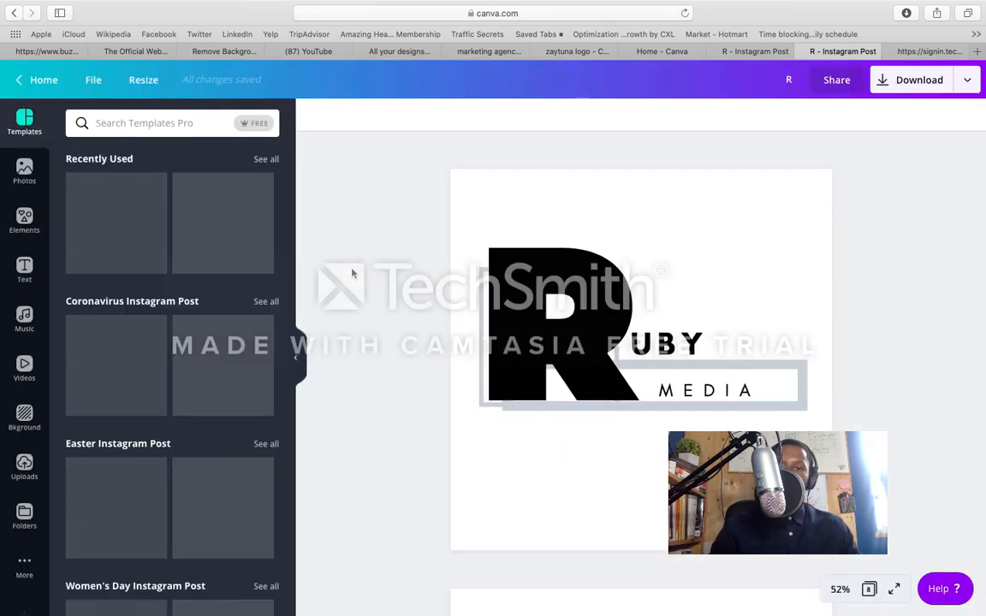
Step: Duplicate page 8 of the R design
scroll(417, 276, "down", 9)
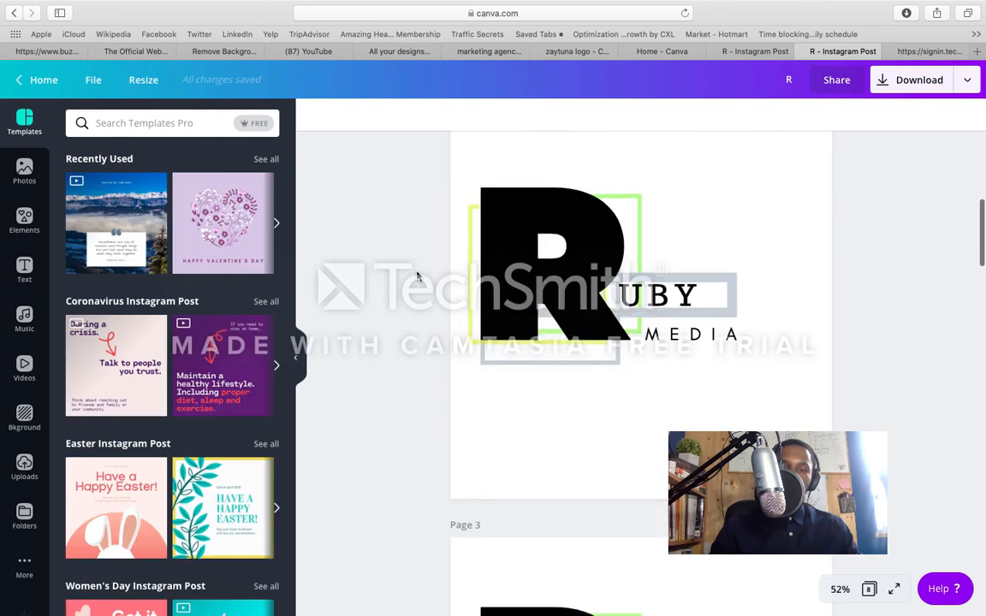
scroll(417, 276, "down", 20)
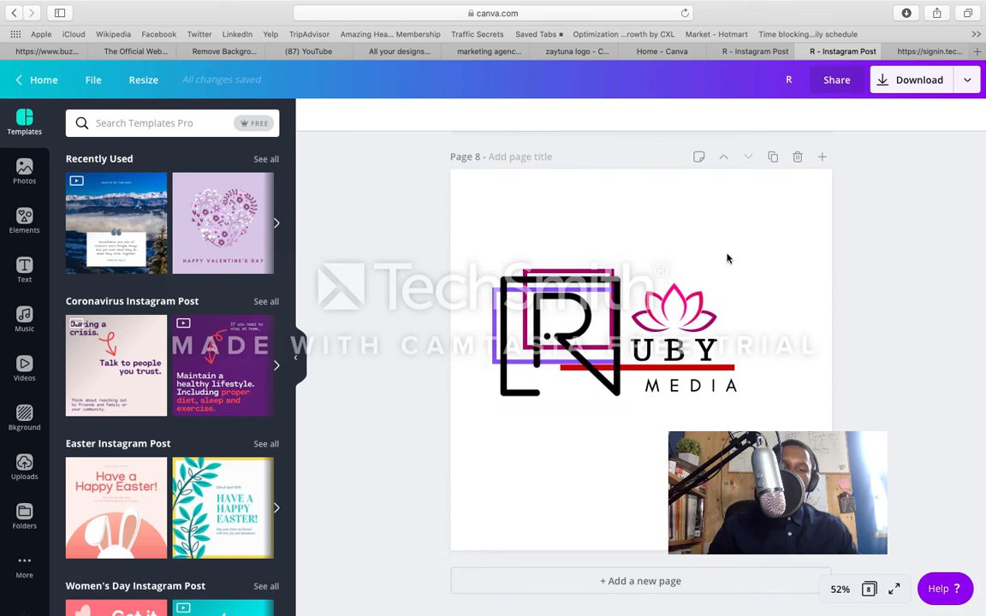
left_click(772, 159)
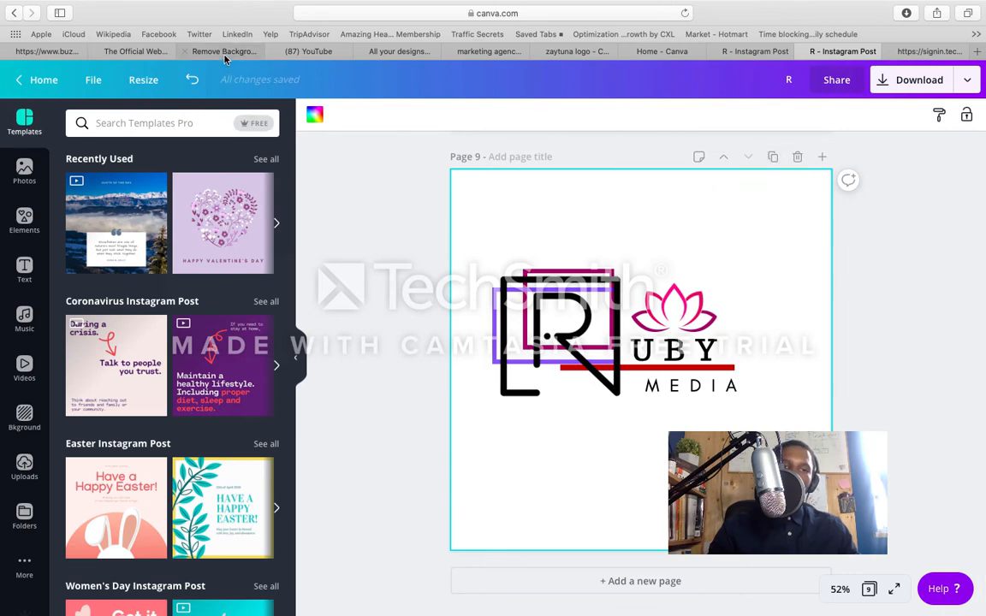
Step: Look over the remove.bg result, the Canva home page and the zaytuna logo folder, ending back at the R design
left_click_drag(226, 57, 755, 64)
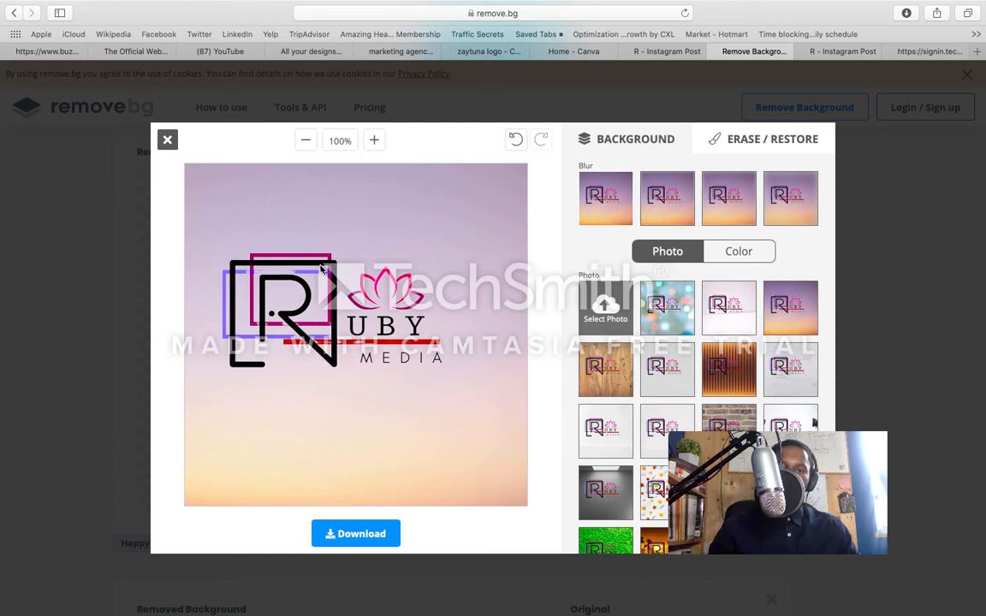
left_click(571, 51)
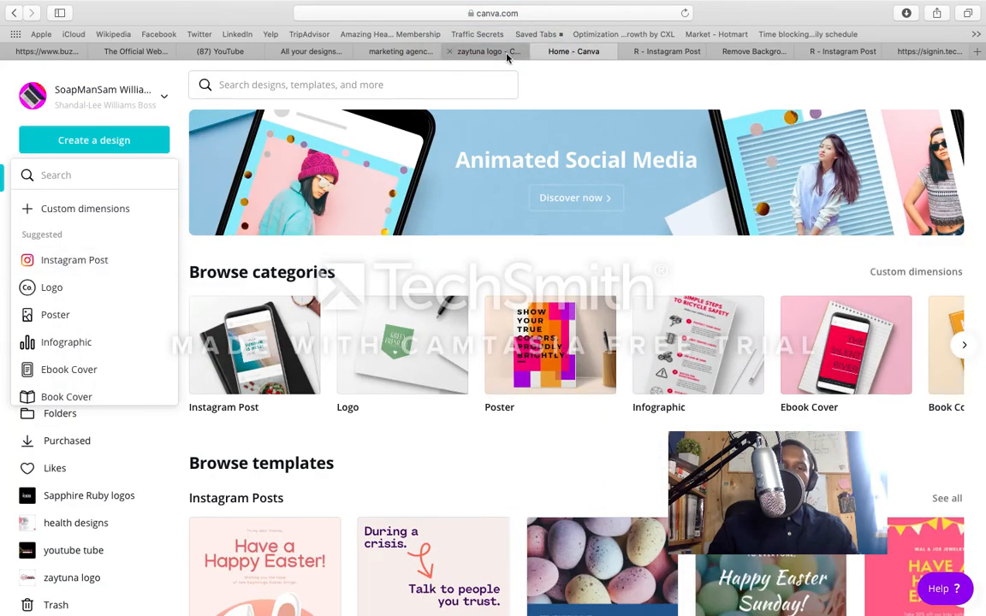
left_click(506, 53)
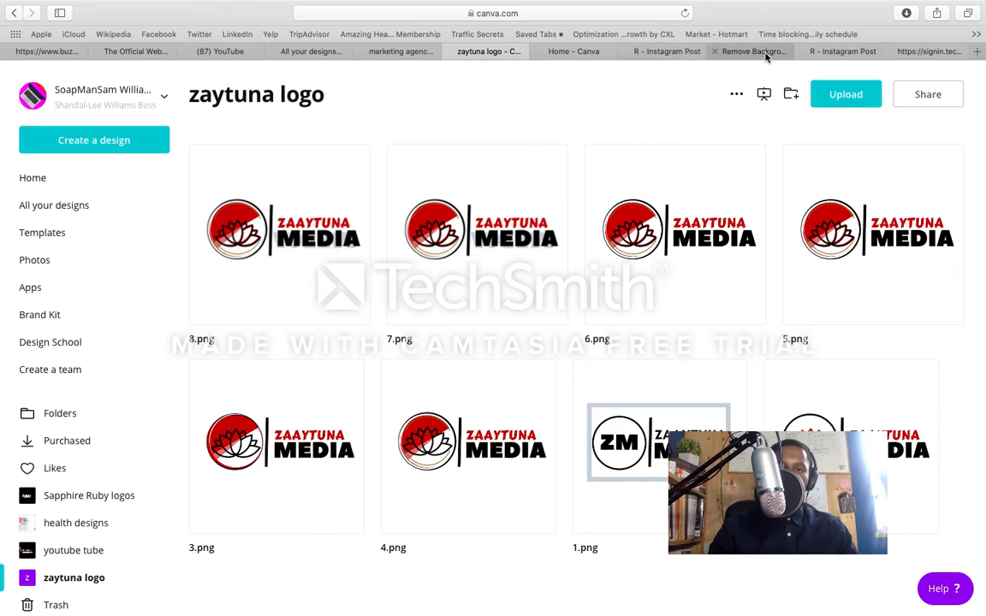
left_click(835, 52)
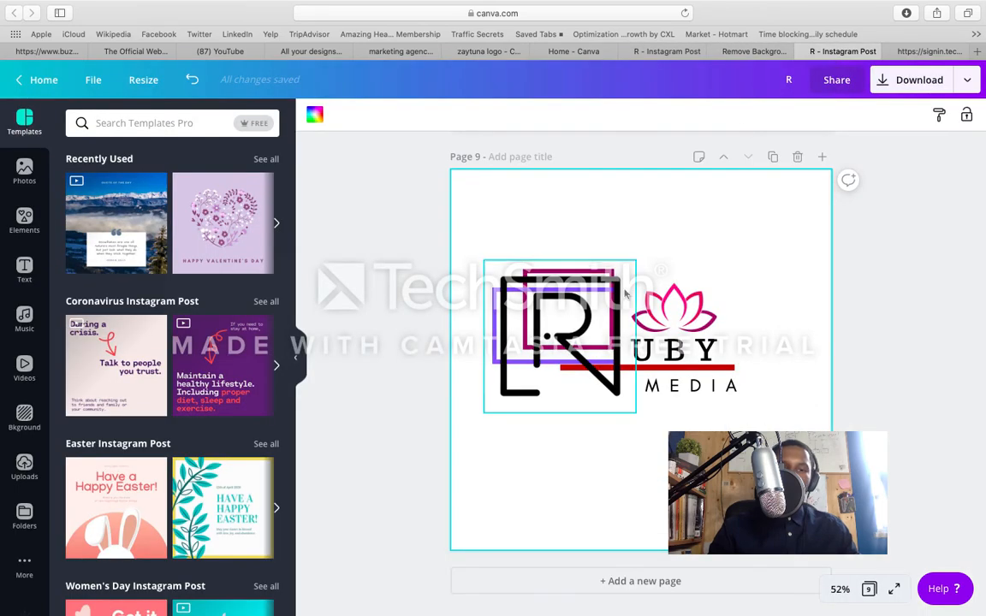
Step: Move the black R down off the frames on page 9 and delete the violet frame
left_click_drag(596, 360, 596, 454)
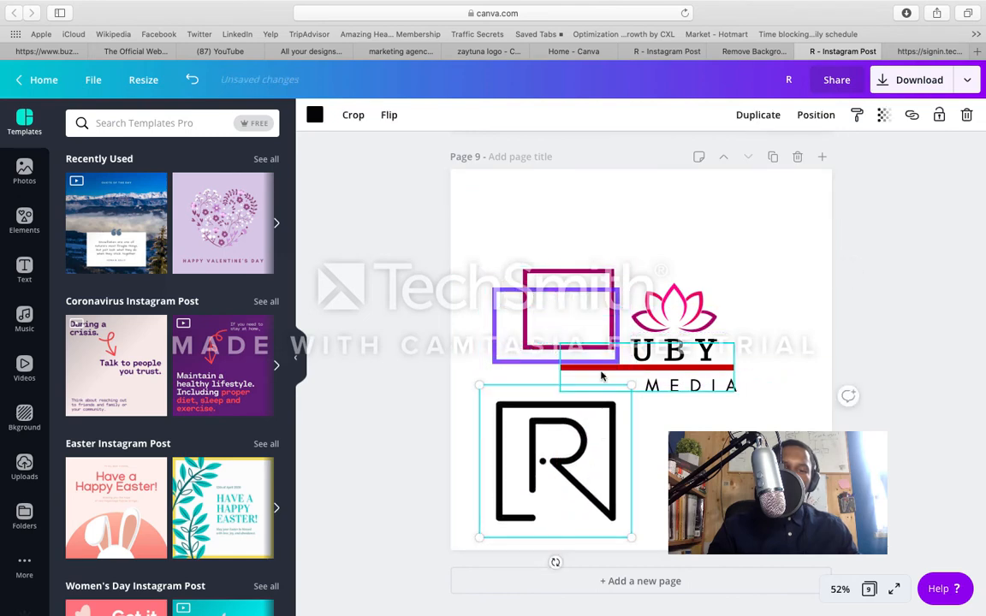
left_click(579, 305)
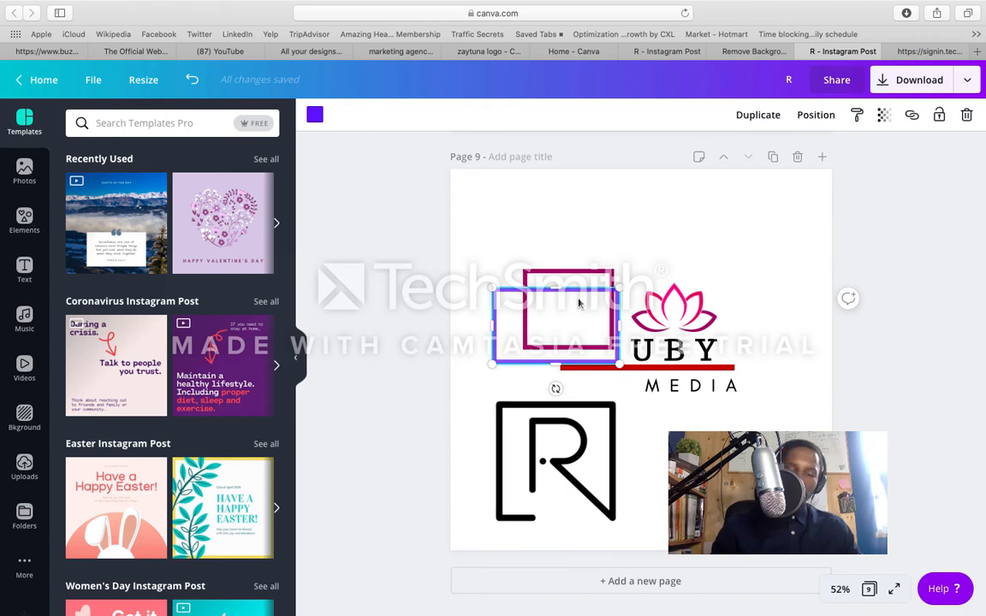
key("Delete")
Step: Recolor the red line between UBY and MEDIA with the violet document color
left_click(573, 364)
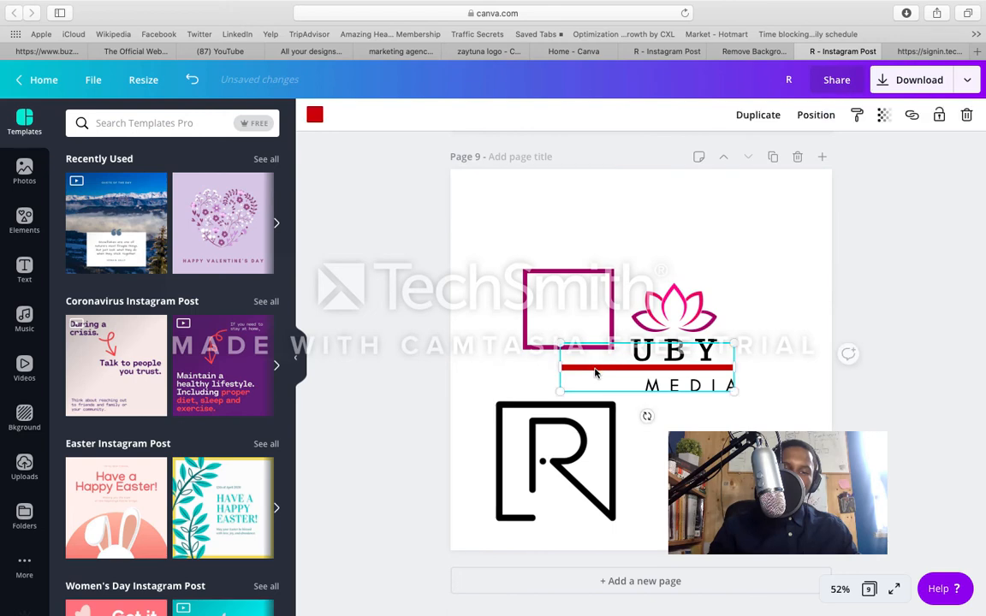
left_click(317, 117)
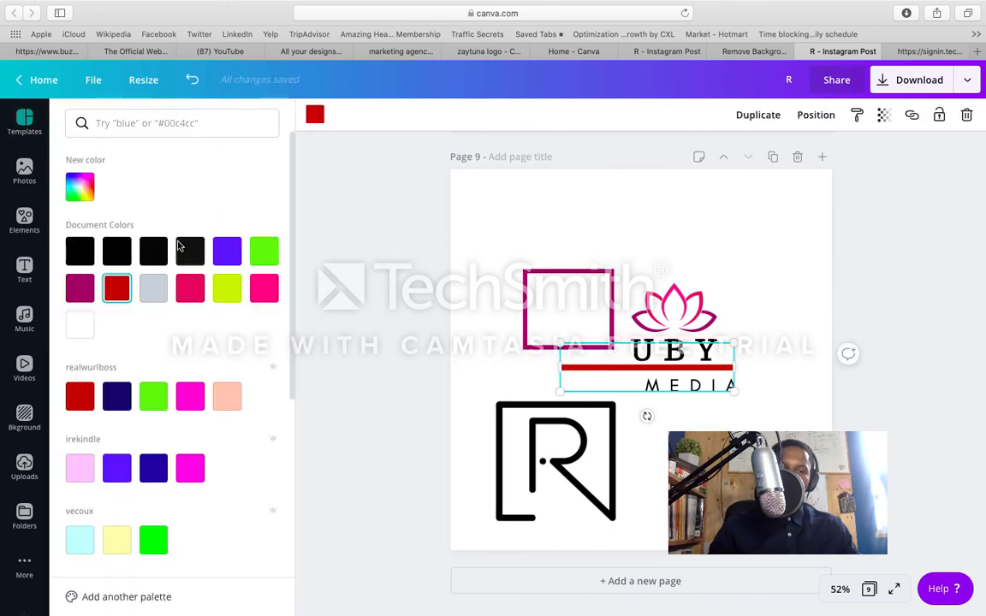
left_click(228, 259)
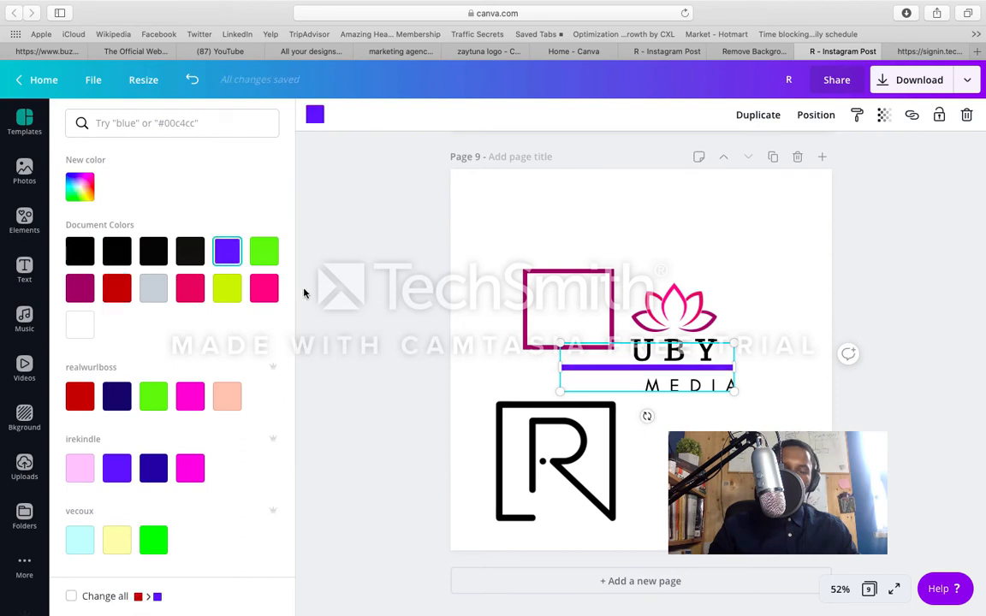
left_click(461, 357)
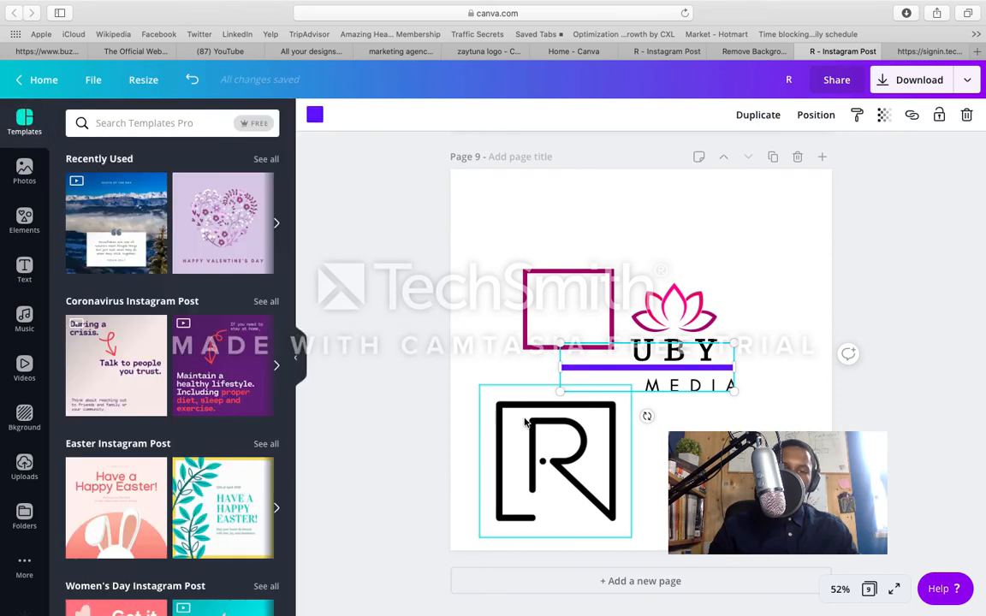
Step: Recolor the magenta frame bright green and place the black R over it, beside UBY
left_click_drag(528, 425, 541, 363)
left_click(560, 300)
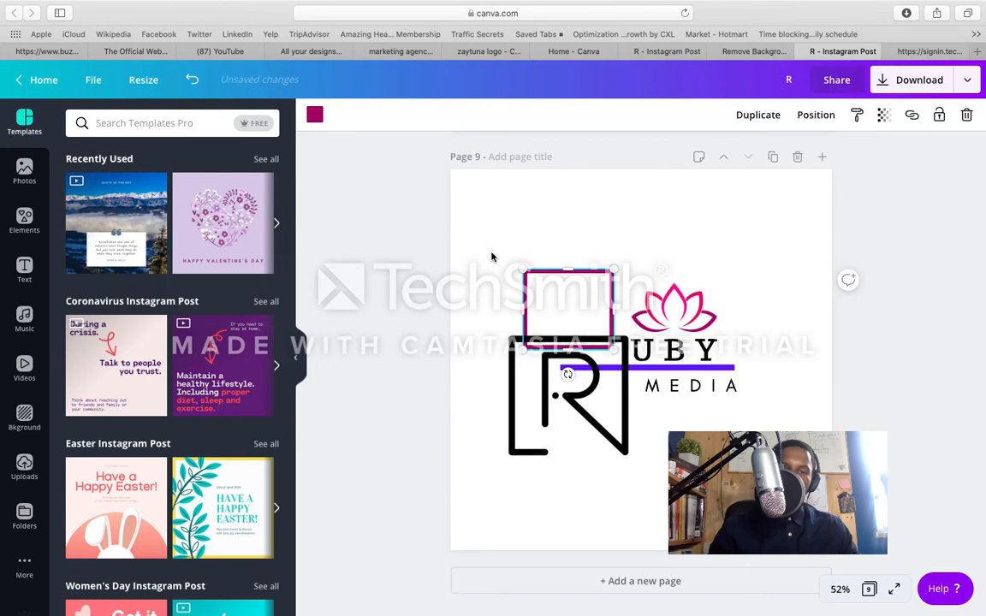
left_click(315, 116)
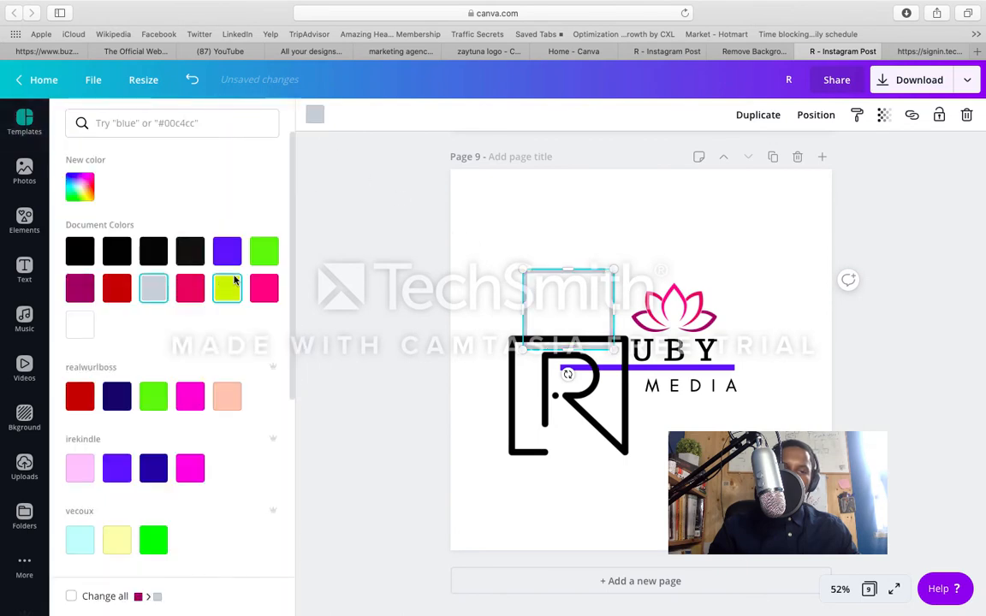
left_click(266, 252)
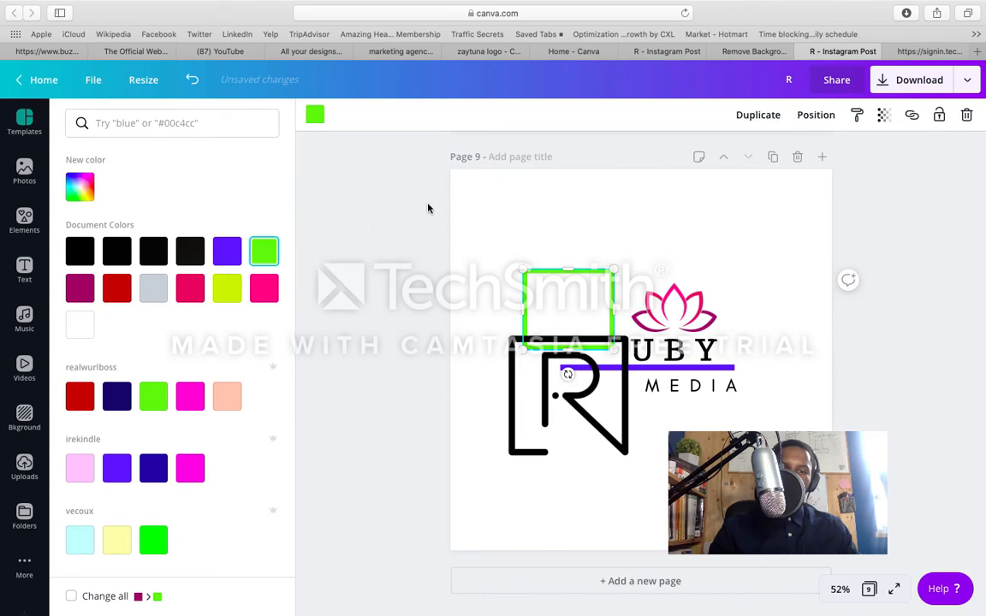
left_click(883, 117)
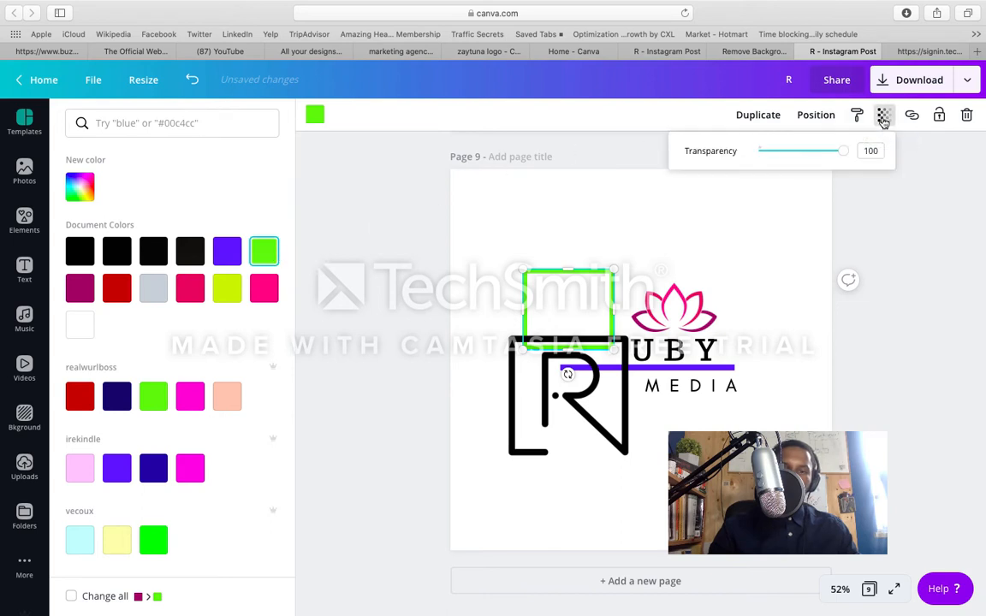
left_click(864, 236)
left_click(584, 403)
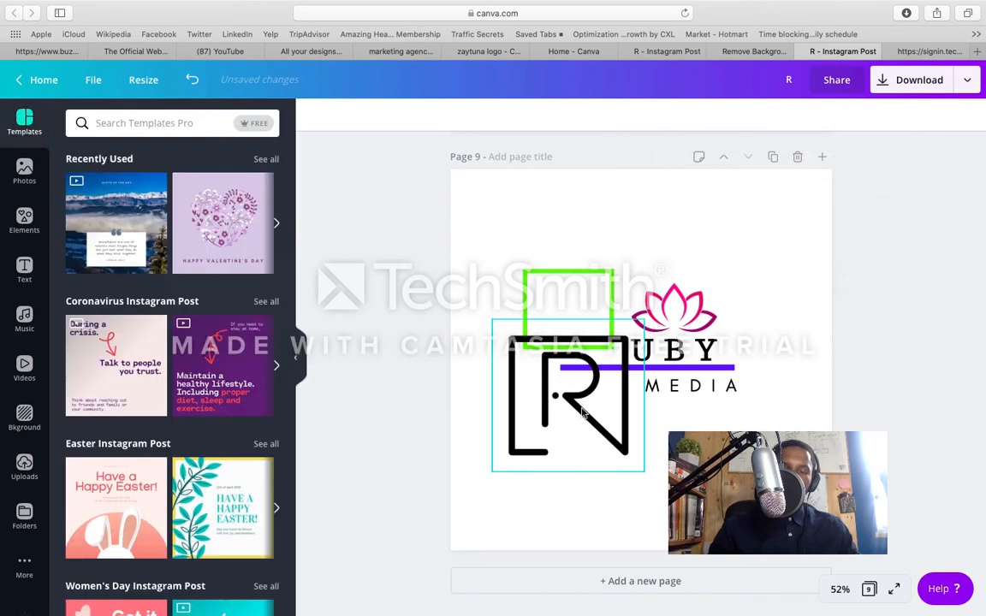
left_click_drag(583, 403, 581, 339)
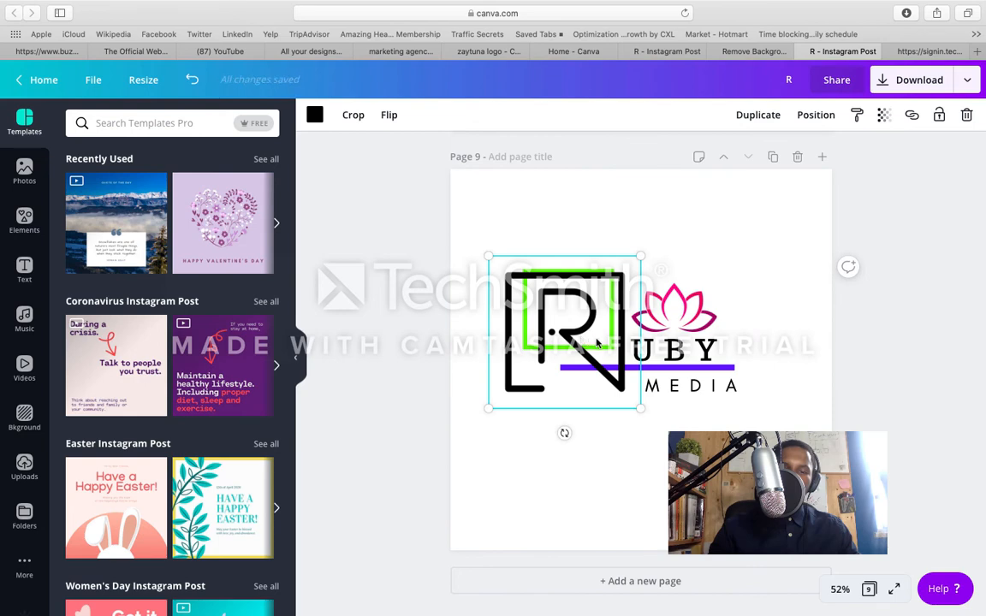
Step: Download only page 9 of the design as a PNG
left_click(643, 434)
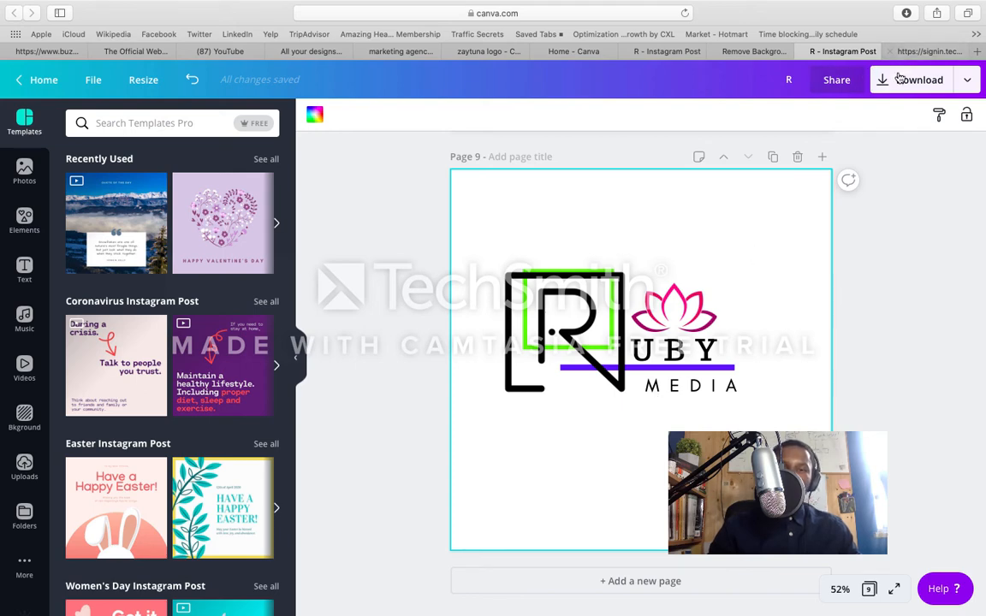
left_click(897, 84)
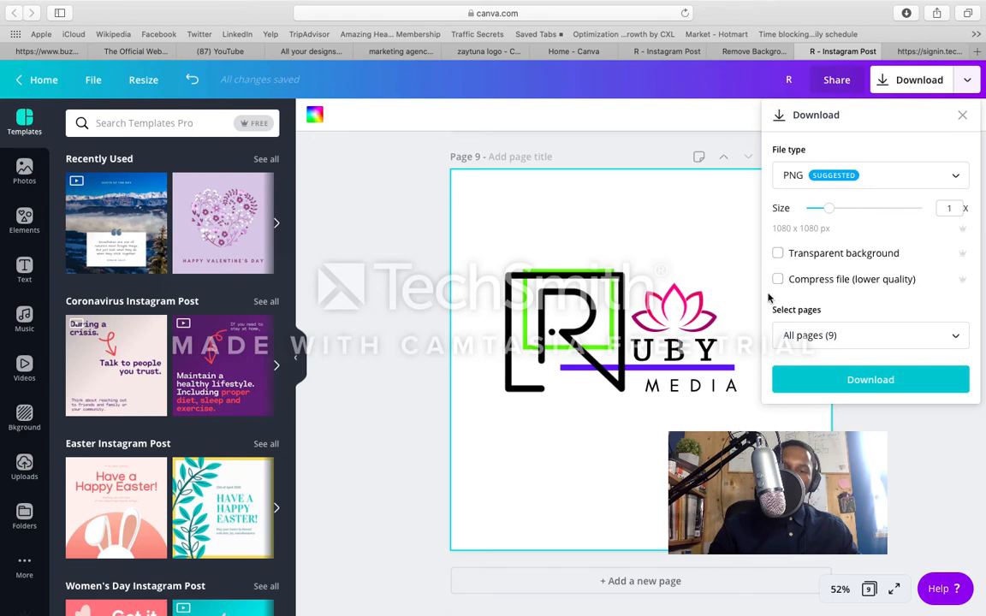
left_click(831, 335)
scroll(847, 395, "down", 5)
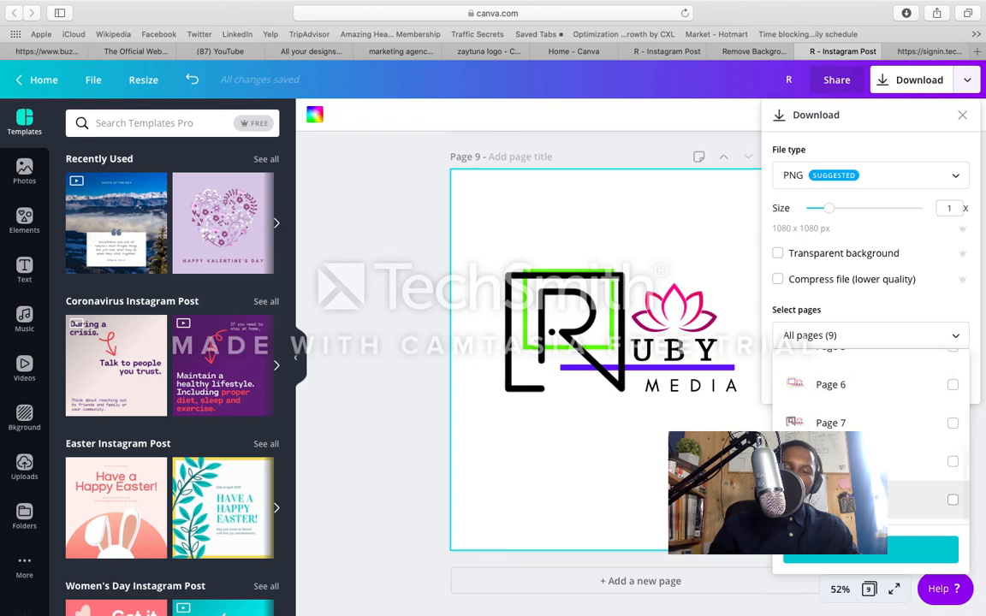
left_click(953, 499)
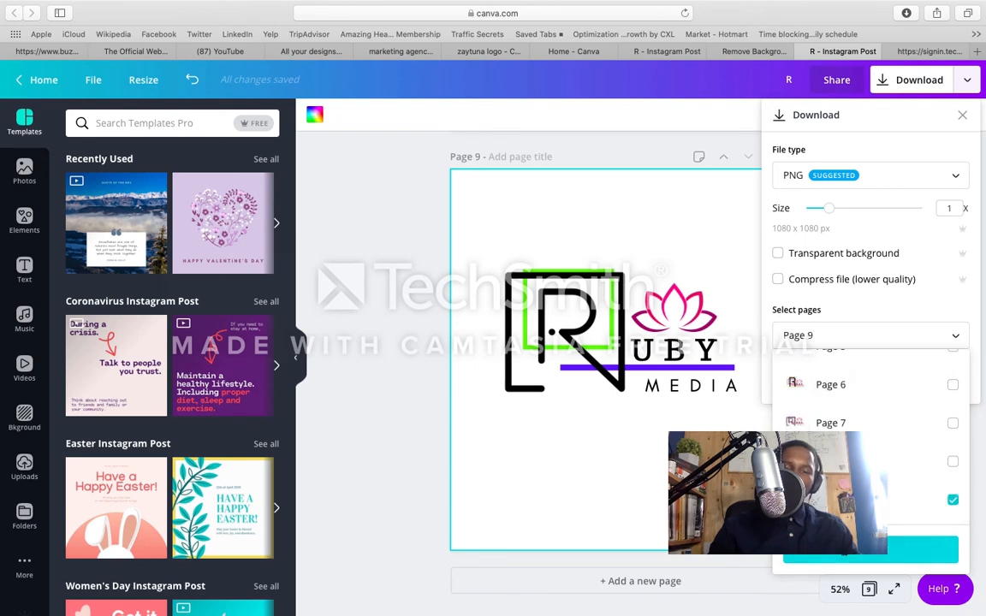
left_click(843, 550)
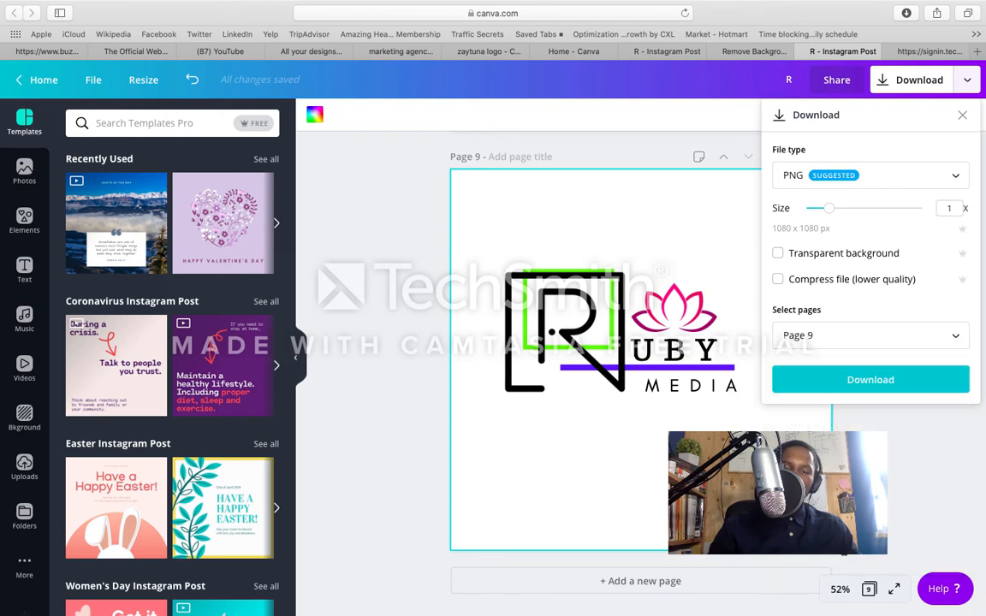
left_click(875, 390)
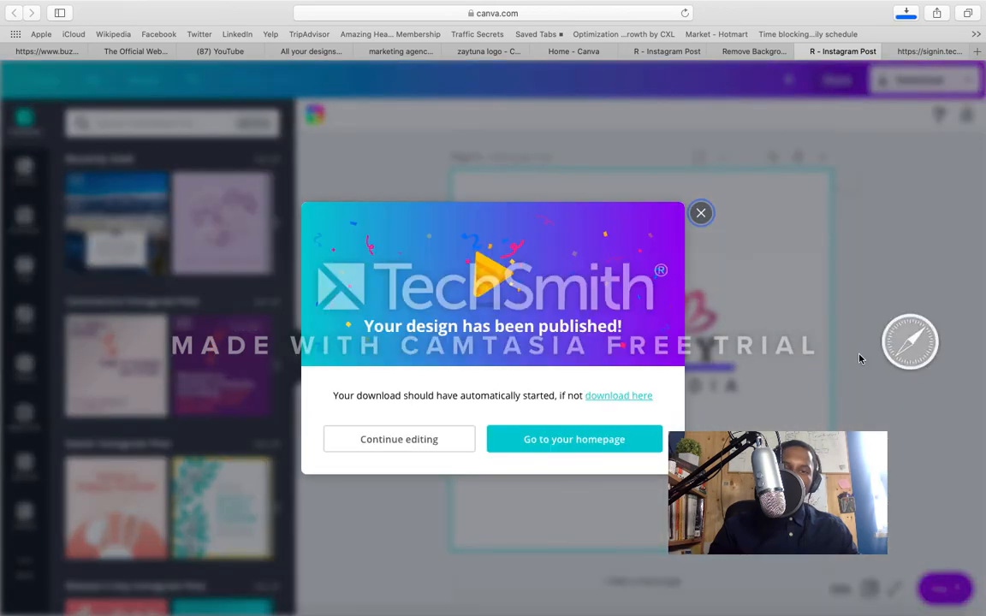
Step: Switch to remove.bg, close the background editor and upload the newly downloaded R-2.png to remove its background
left_click(736, 53)
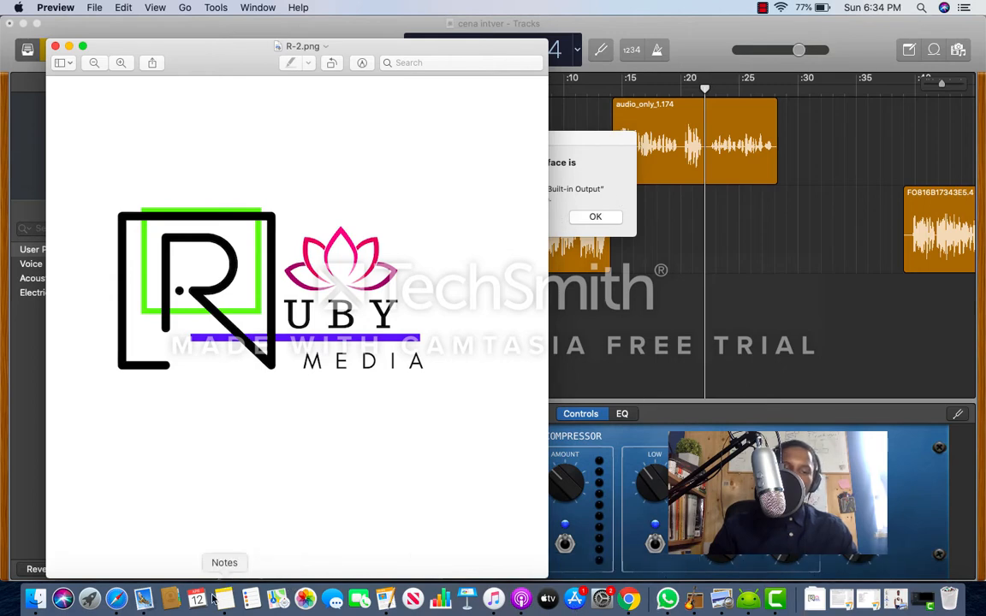
left_click(117, 600)
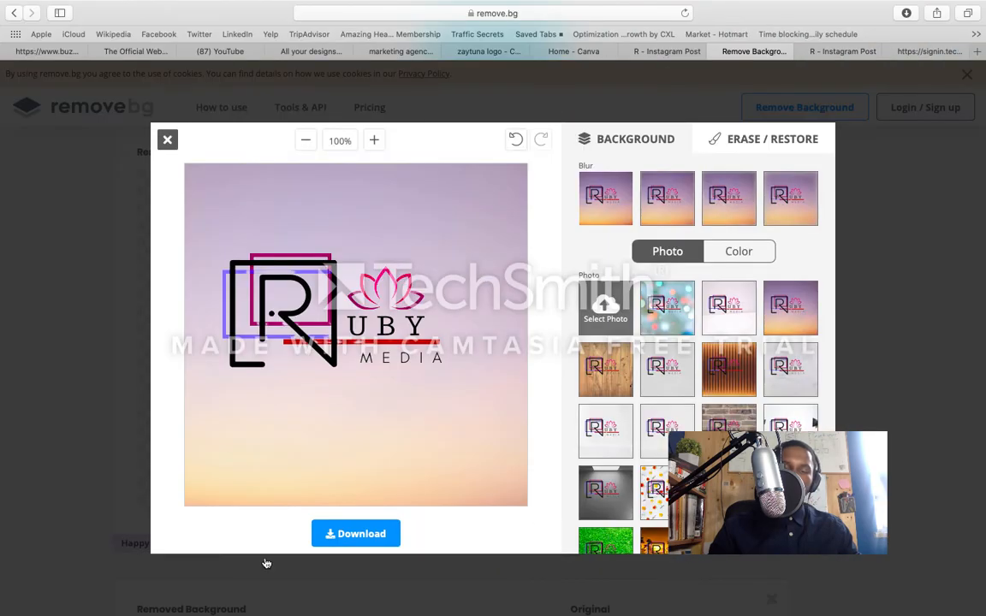
left_click(167, 140)
scroll(411, 265, "up", 5)
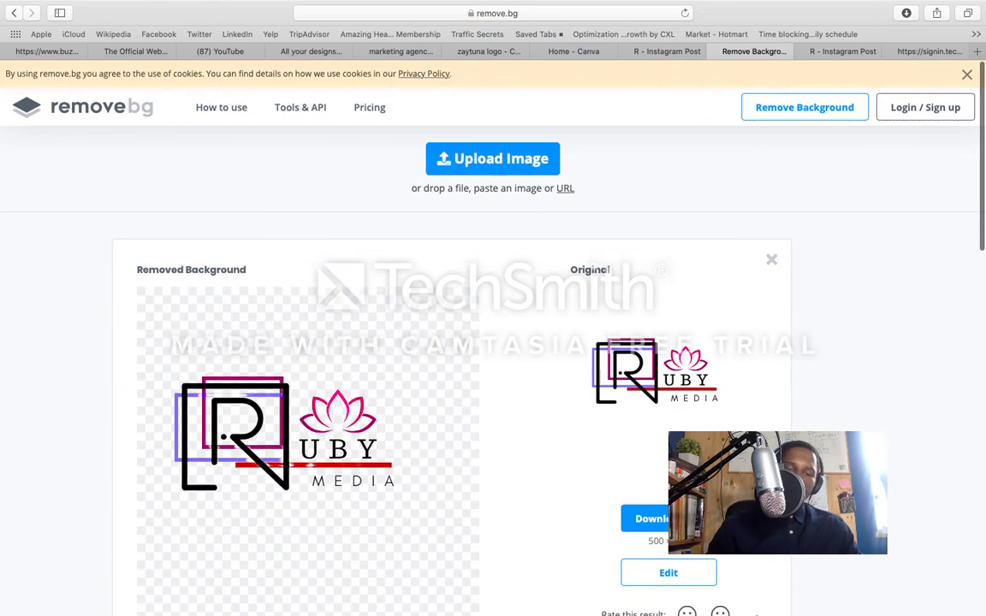
mouse_move(748, 606)
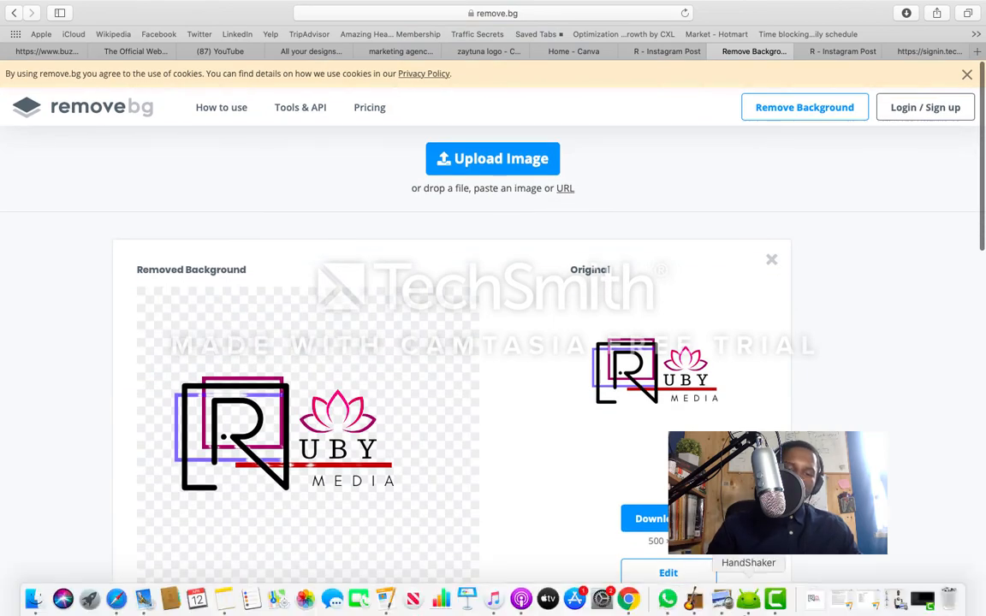
left_click(813, 603)
left_click_drag(808, 557, 647, 342)
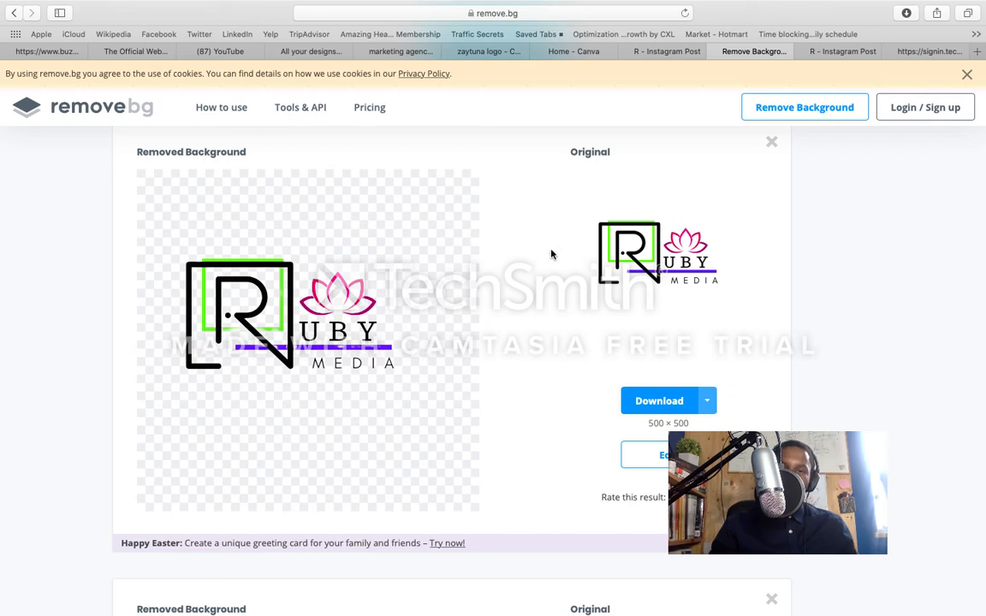
Step: Return to the R design in Canva and dismiss the published-design message
left_click(915, 53)
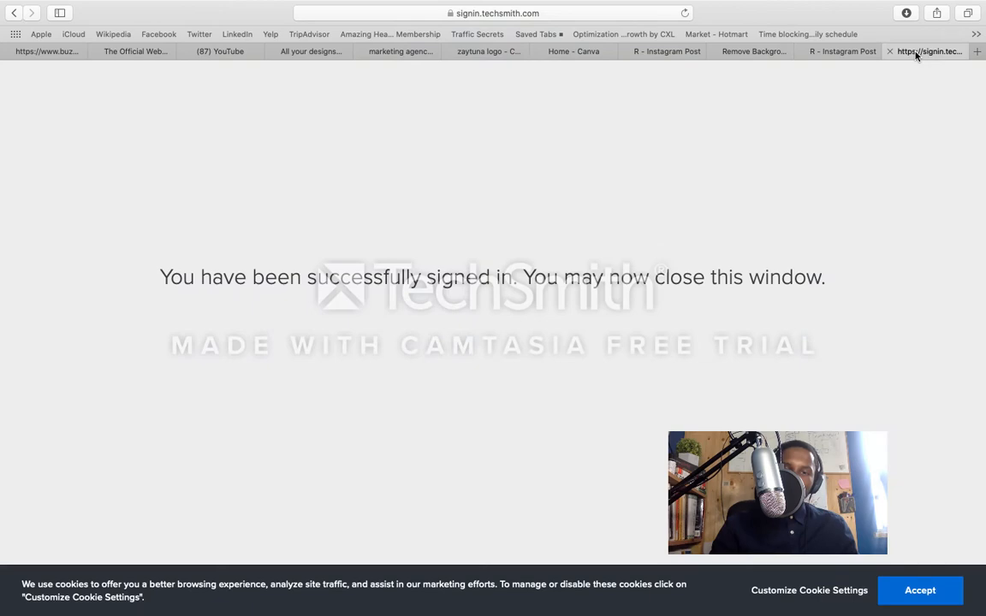
left_click(841, 53)
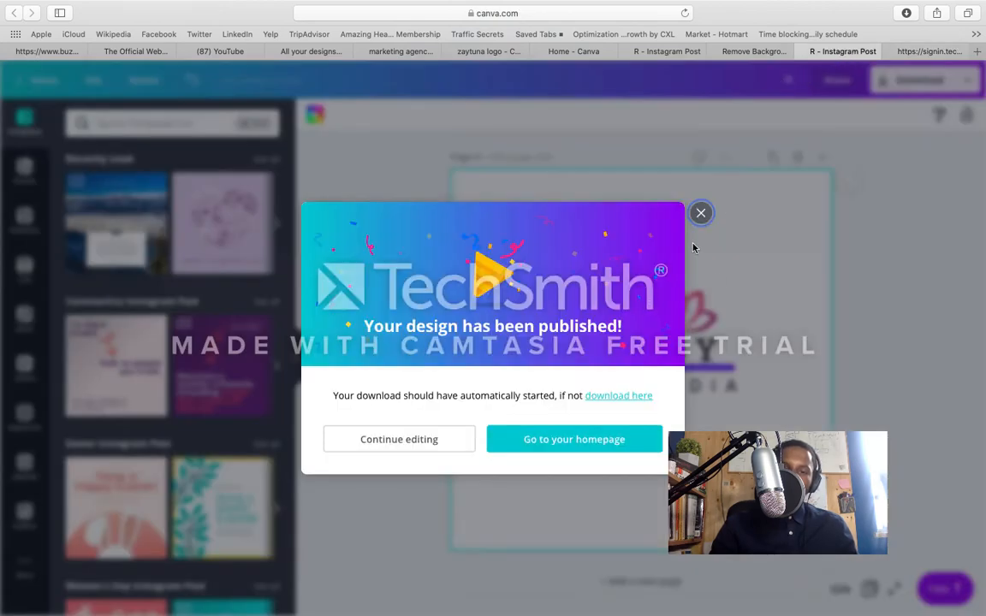
left_click(701, 214)
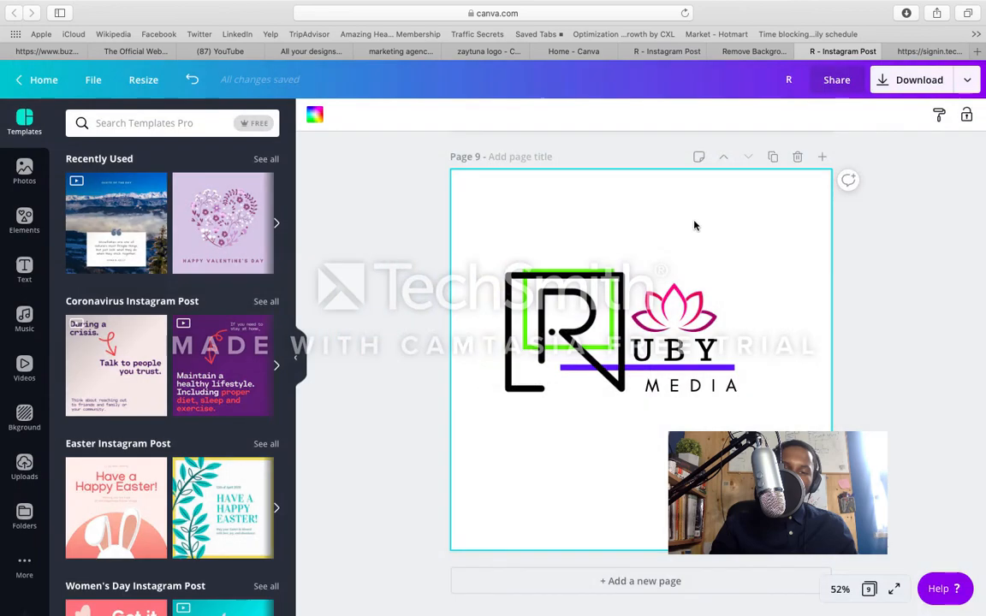
left_click(609, 367)
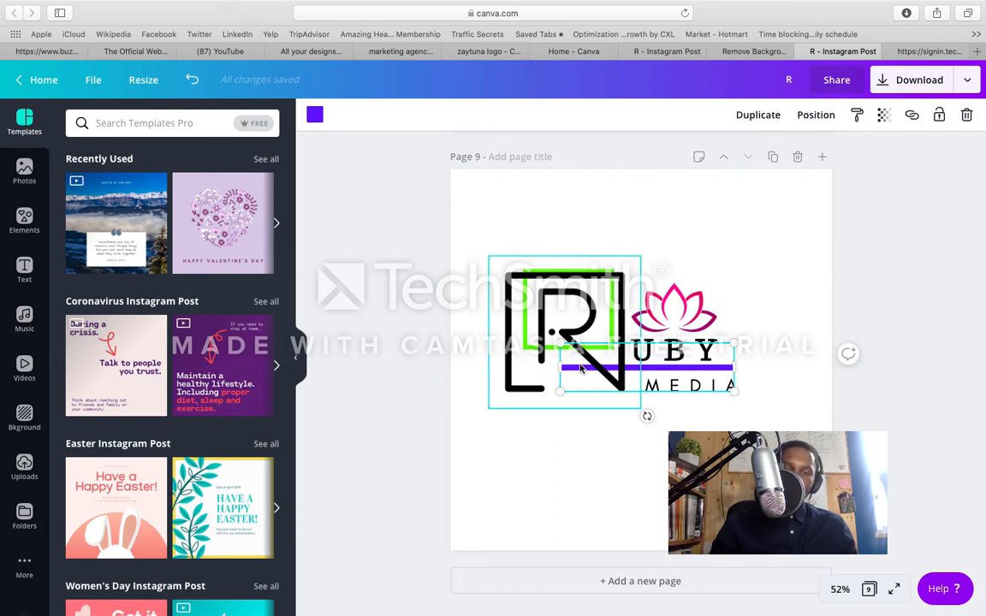
left_click(583, 440)
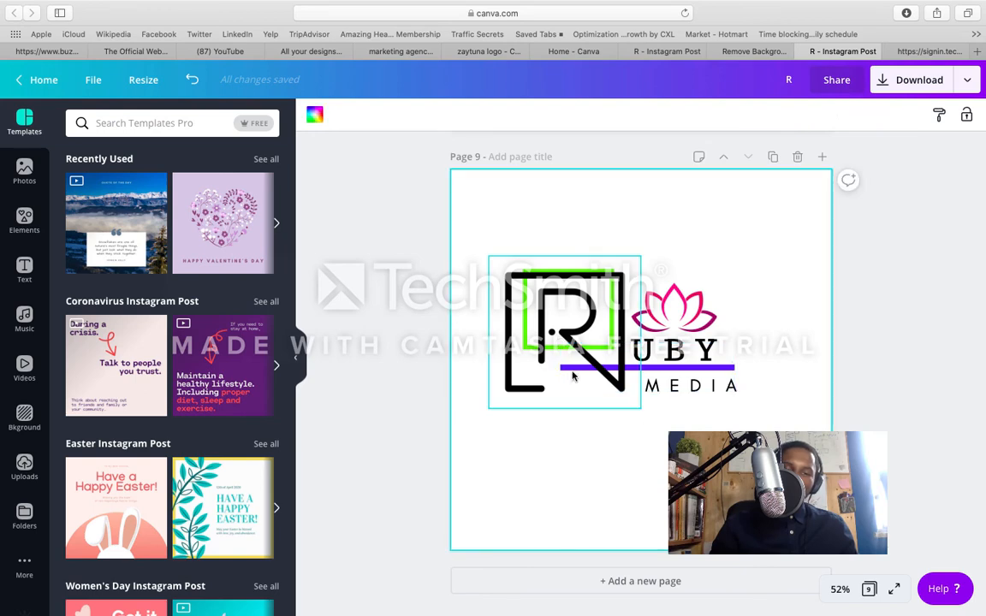
Step: Move the black R down off the green frame and place it back over the frame beside UBY
left_click(528, 327)
left_click_drag(528, 327, 532, 463)
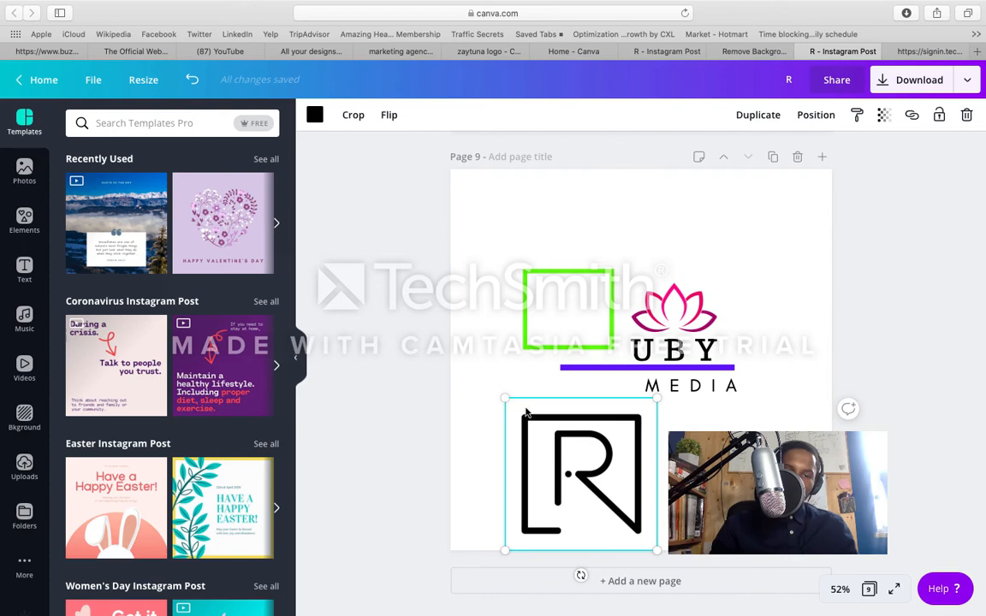
left_click_drag(561, 423, 552, 291)
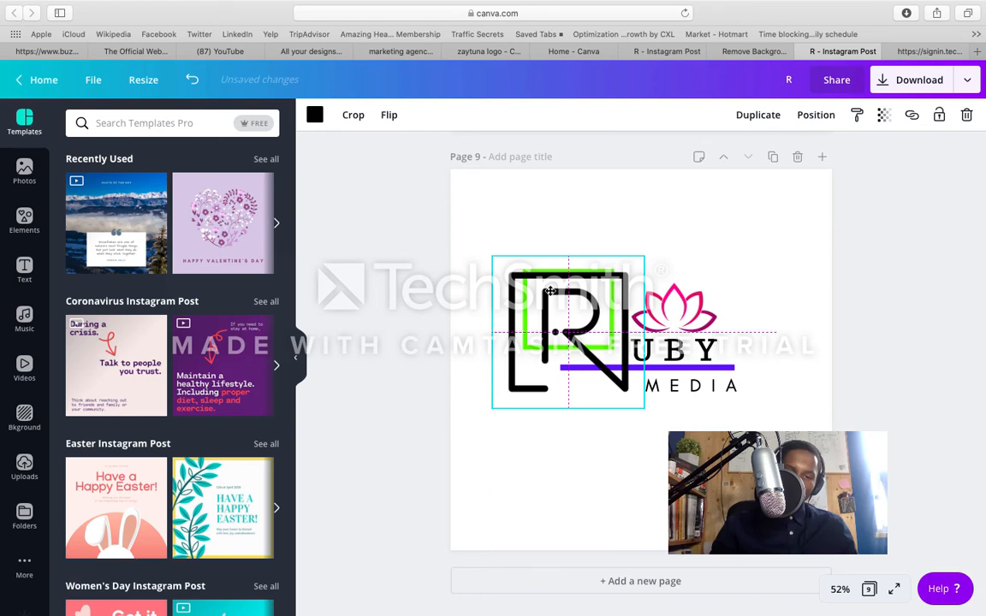
left_click_drag(552, 290, 552, 291)
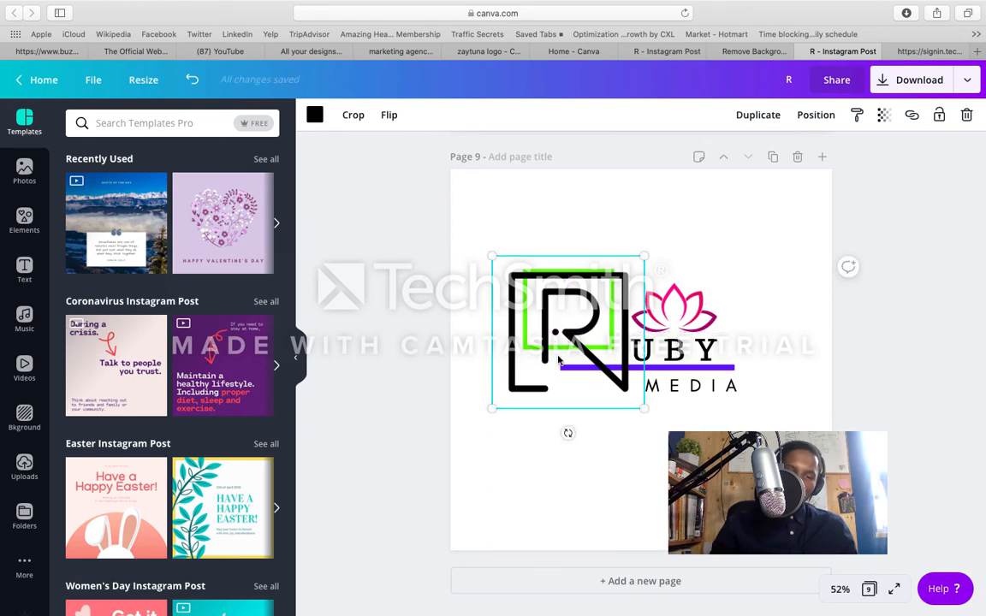
Step: Move the black R below the green frame, and duplicate the violet line, placing the copy above the lotus
left_click_drag(564, 372, 566, 530)
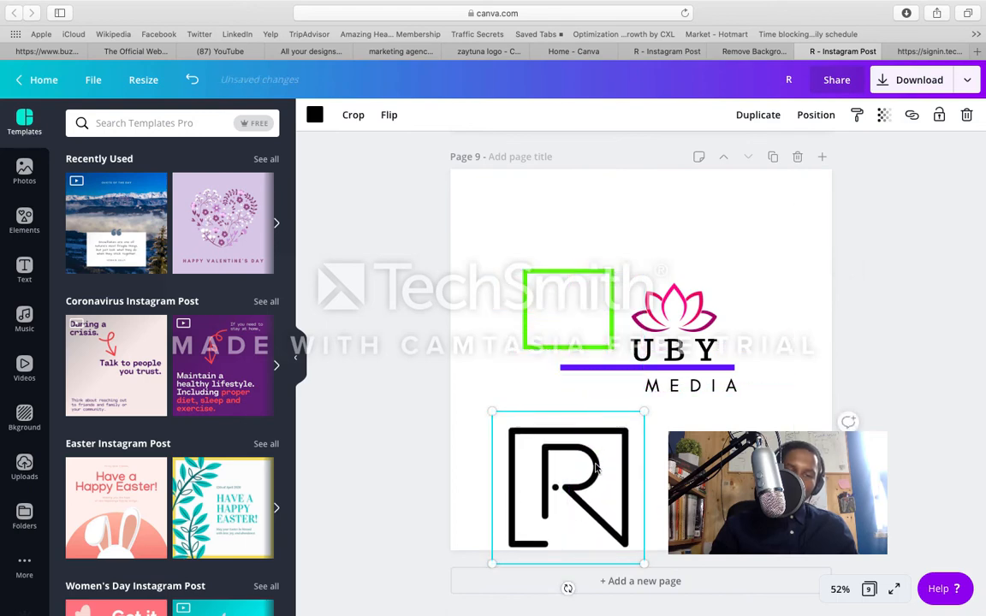
left_click(601, 375)
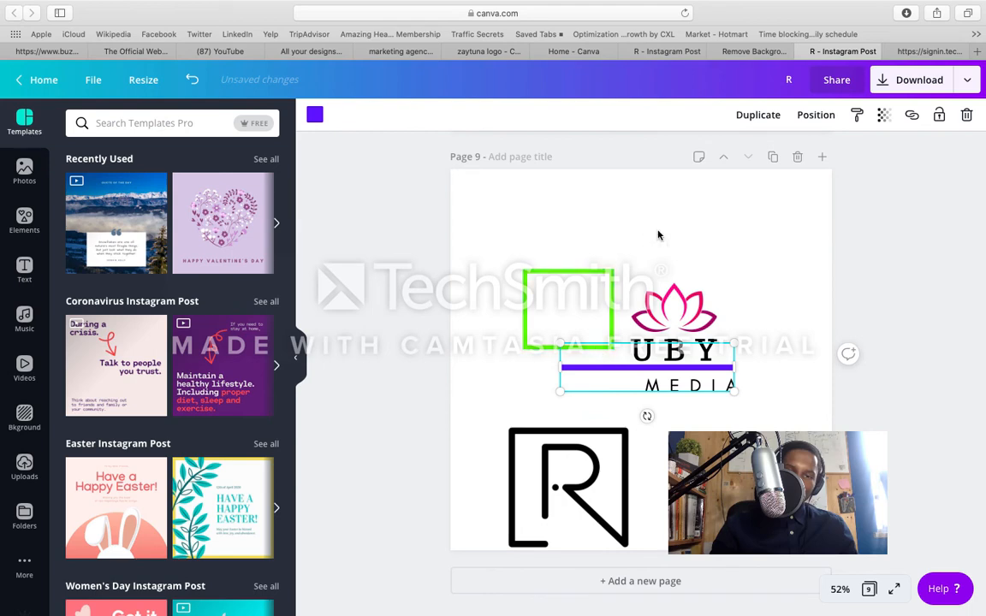
left_click(758, 120)
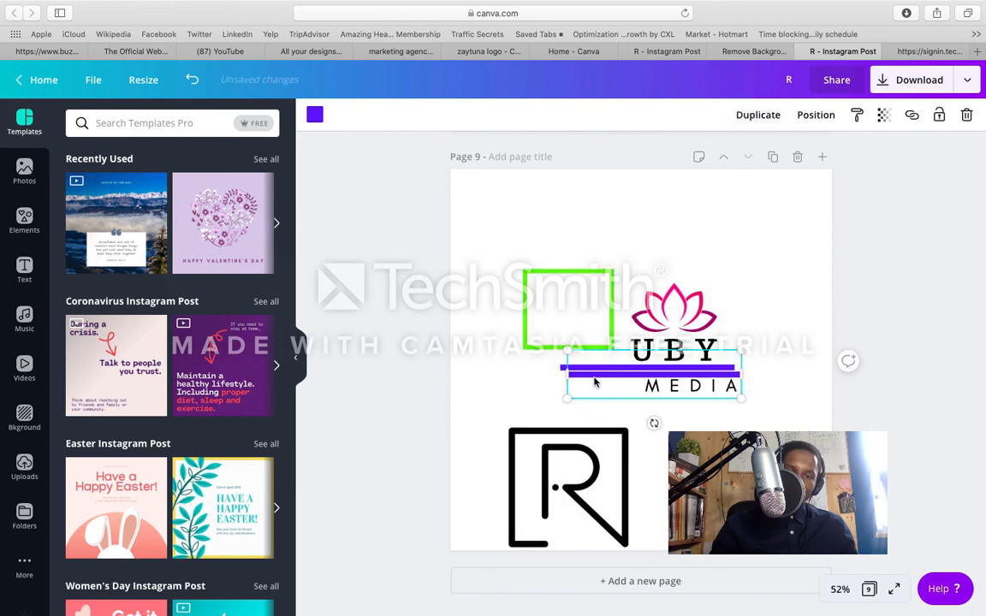
left_click_drag(597, 374, 602, 245)
Step: Shorten the original violet line so it starts under the U of UBY, and place the black R back over the green frame
left_click(564, 373)
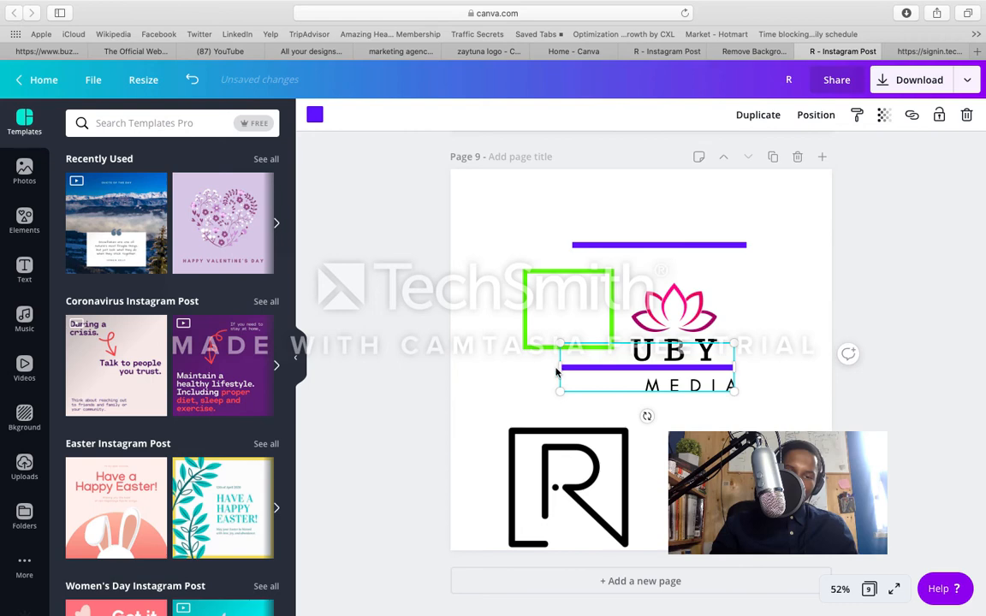
left_click_drag(563, 369, 624, 373)
left_click_drag(576, 463, 574, 435)
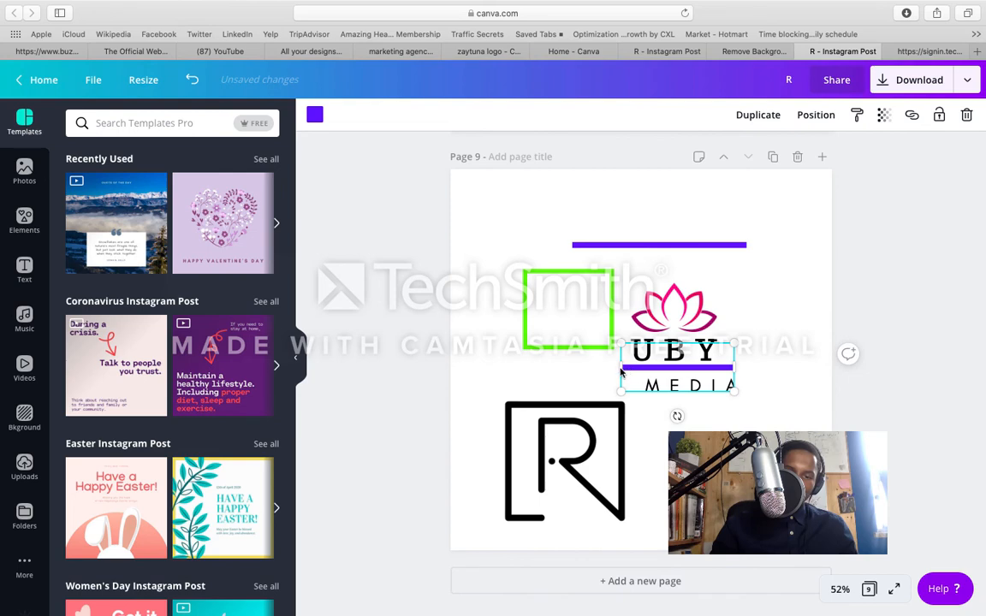
left_click_drag(623, 369, 632, 374)
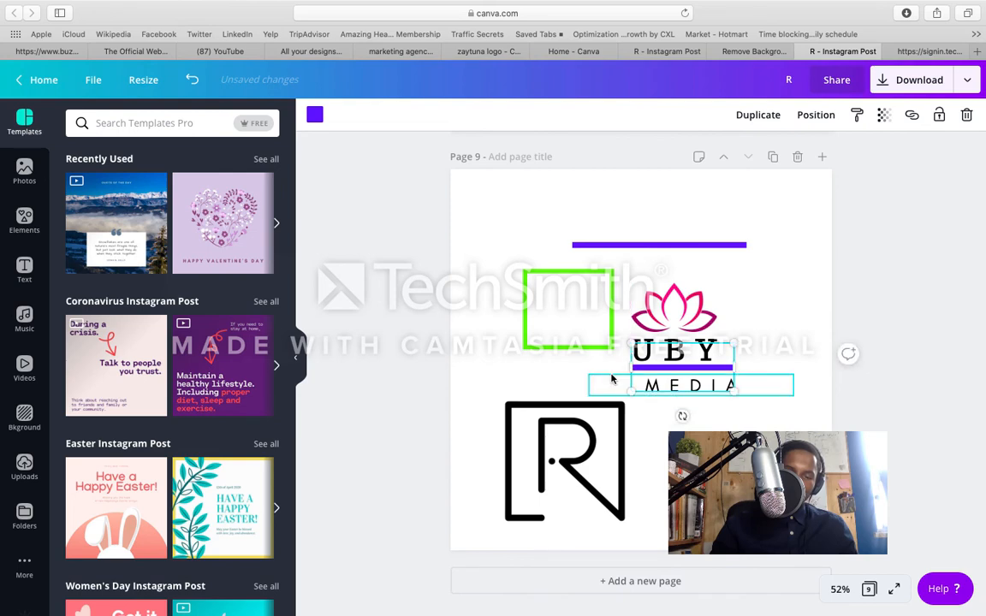
left_click(581, 437)
left_click_drag(581, 437, 584, 312)
Step: Shrink the spare violet line to a short dash below the logo and delete it
left_click(649, 245)
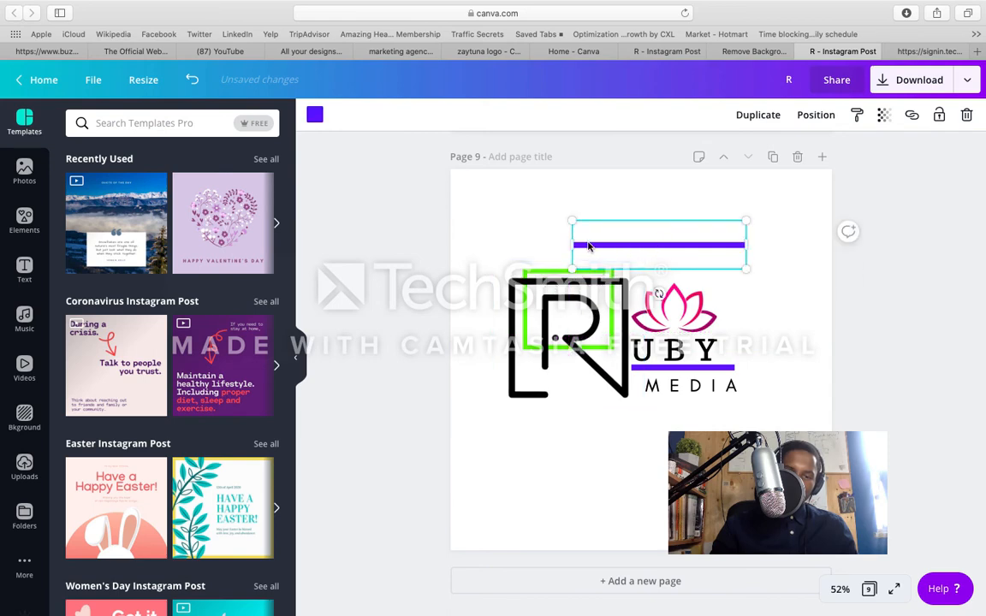
left_click_drag(572, 245, 634, 452)
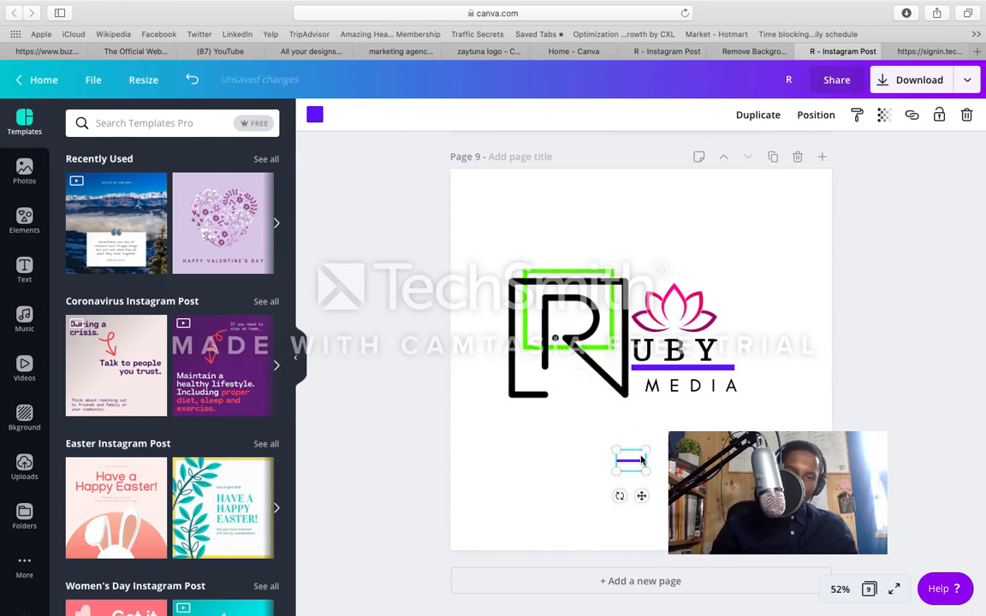
key("BackSpace")
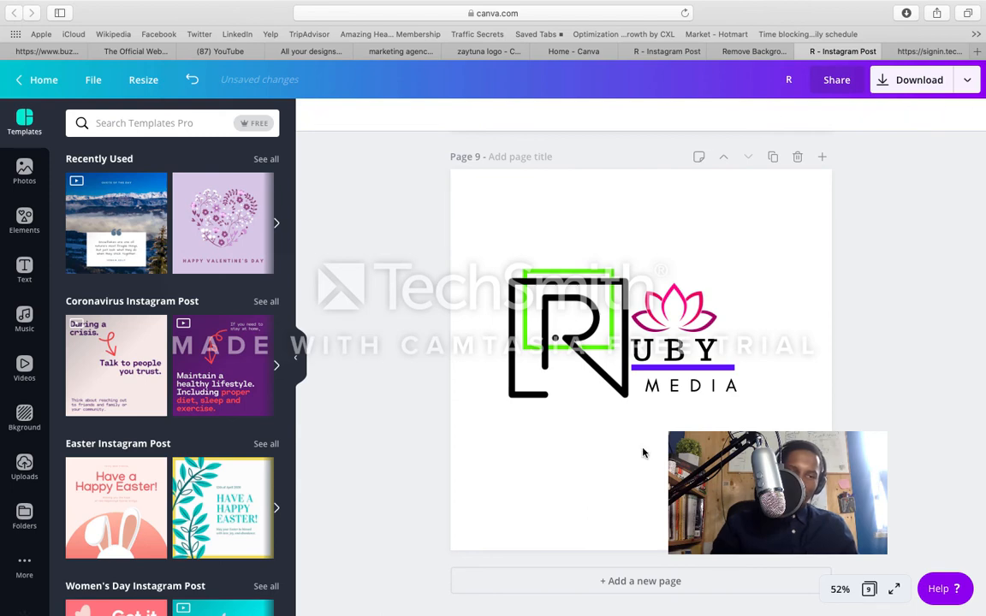
left_click(213, 128)
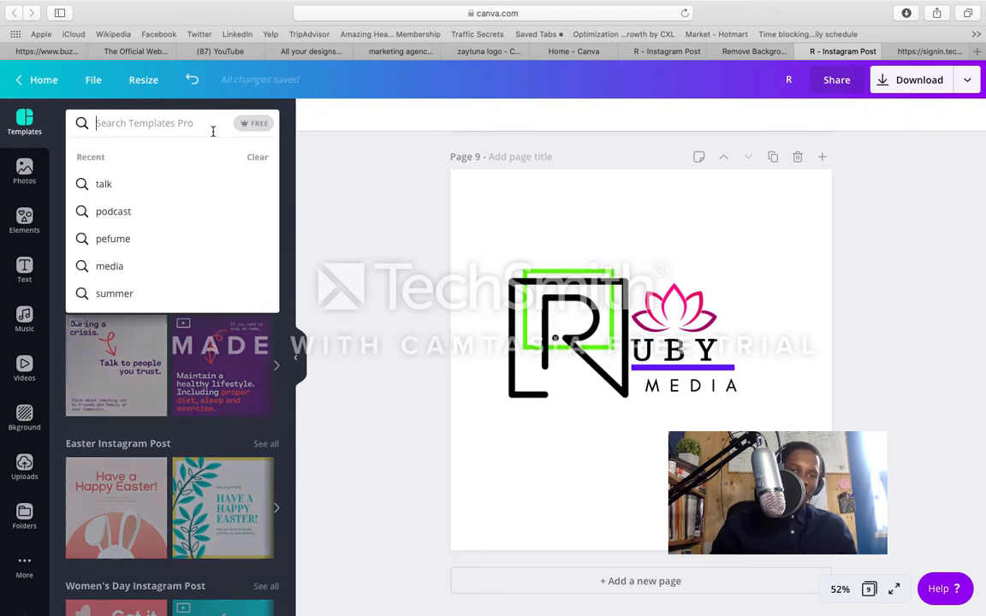
type("line")
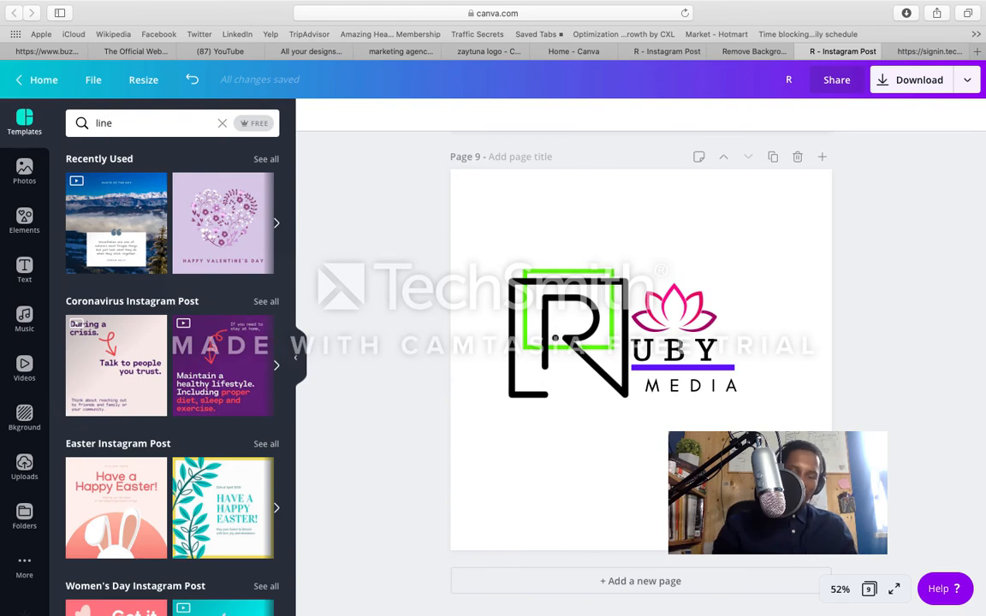
key("Return")
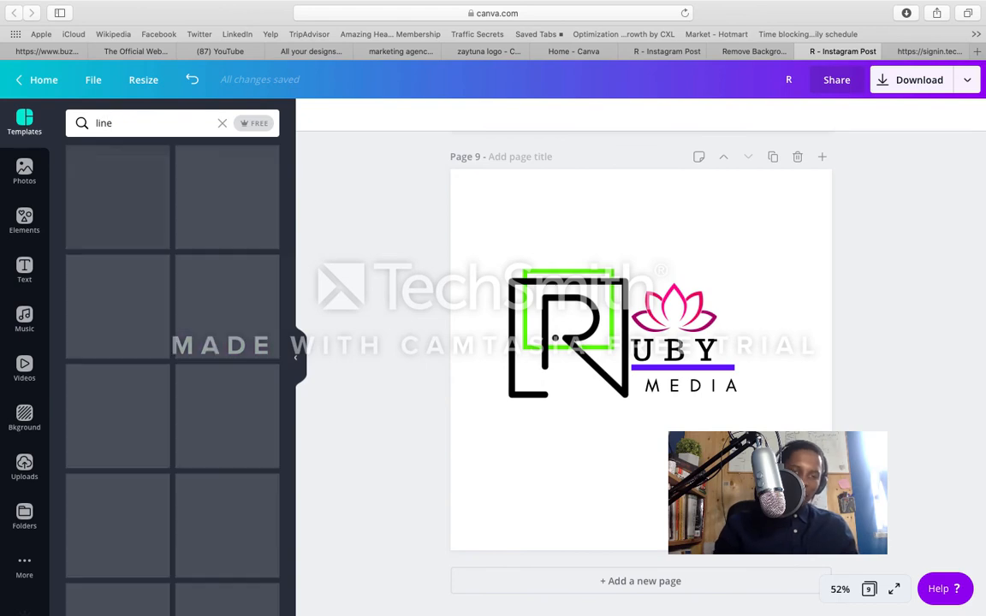
Step: Try a solid ribbon banner from the line elements across the logo, and delete it
left_click(24, 221)
left_click(137, 124)
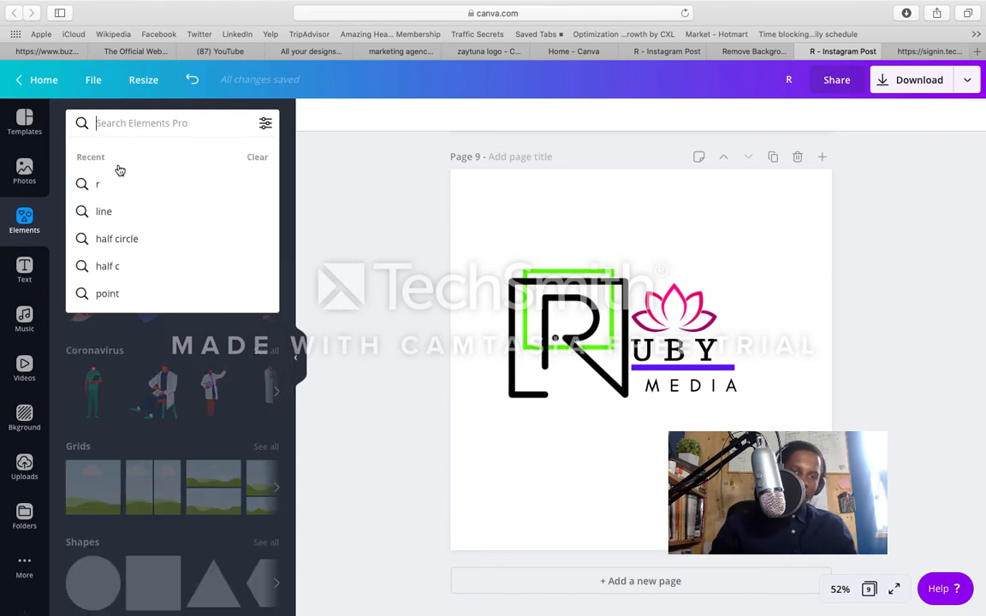
left_click(122, 214)
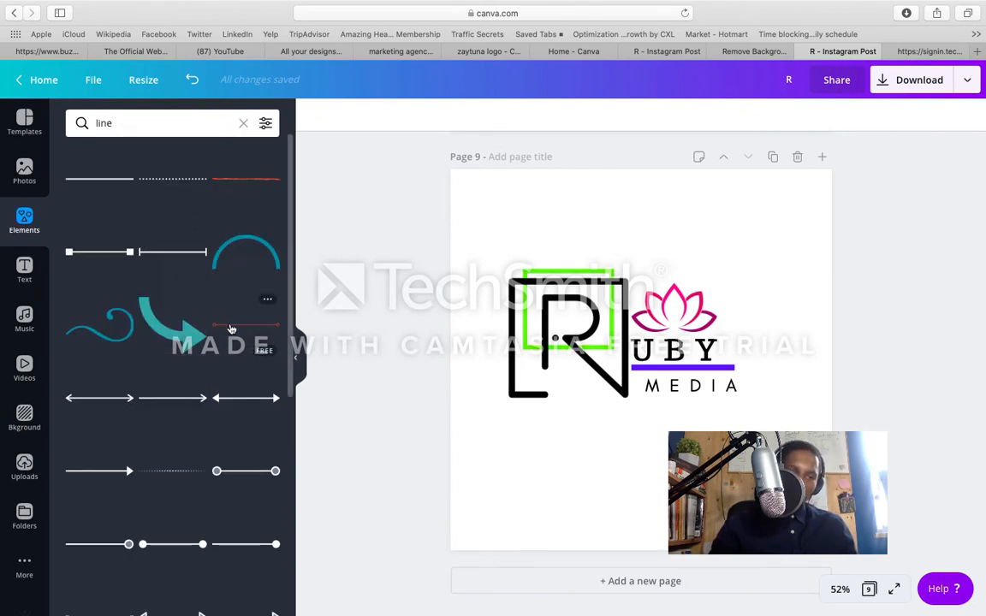
scroll(194, 375, "down", 5)
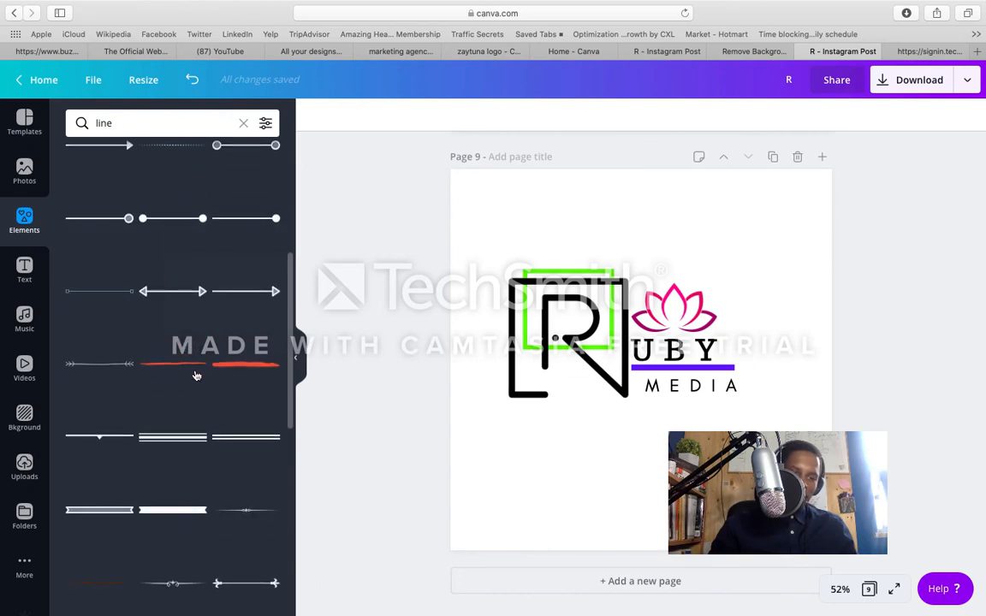
scroll(196, 376, "down", 4)
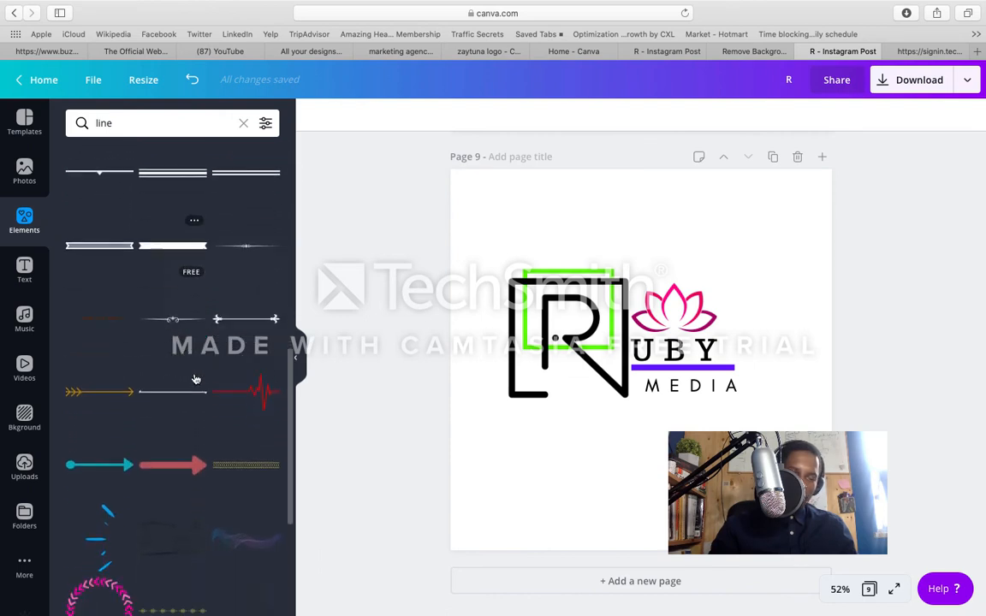
scroll(194, 379, "down", 3)
scroll(193, 379, "up", 3)
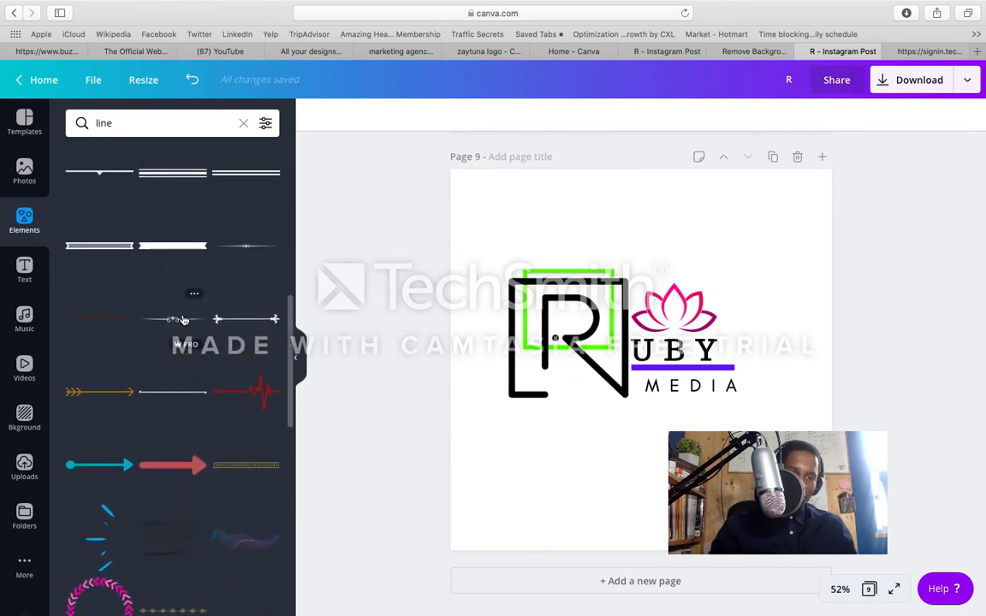
left_click(172, 246)
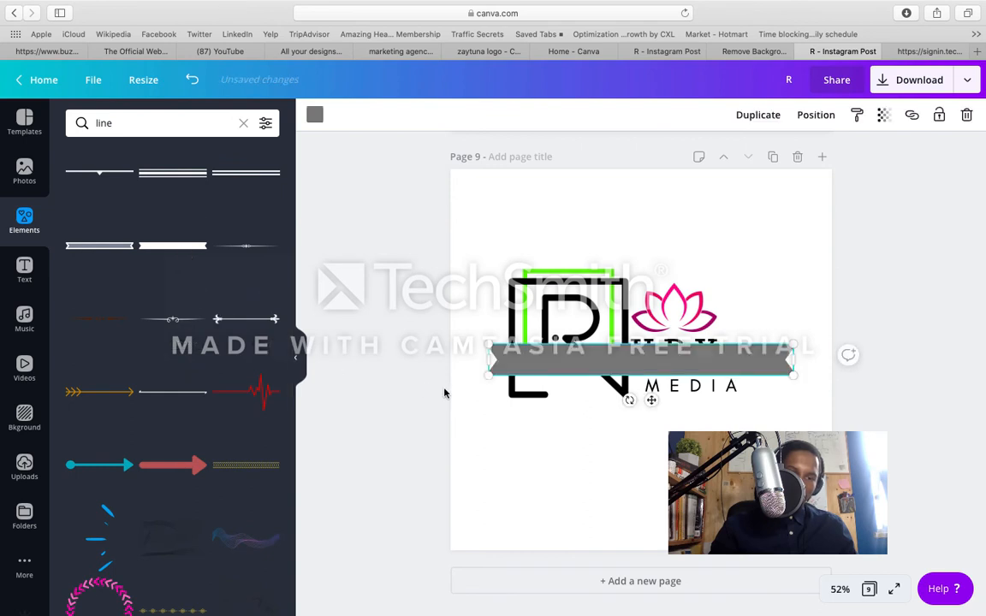
left_click_drag(492, 360, 521, 367)
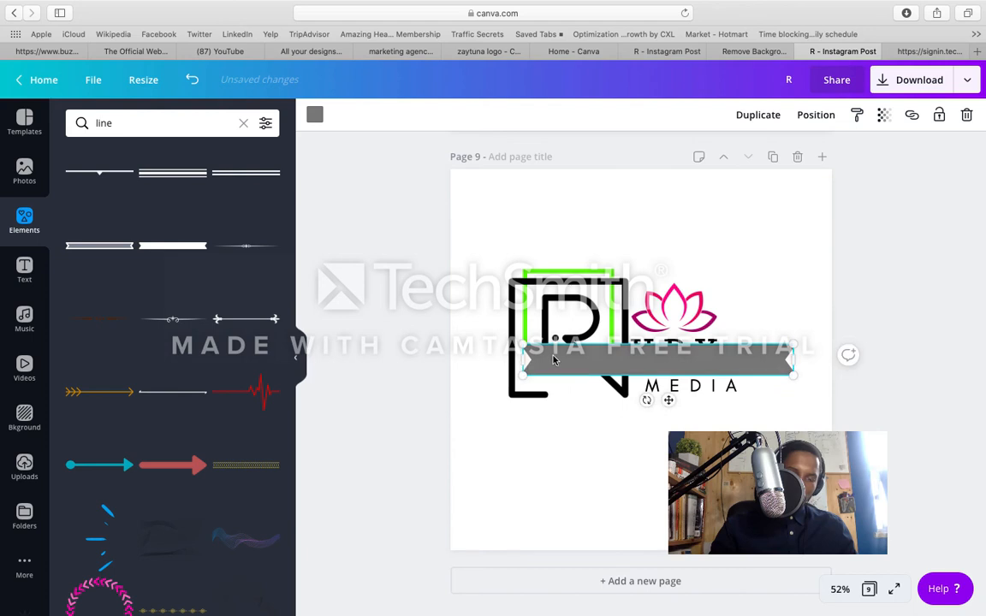
key("Delete")
Step: Move the black R off the green frame to the lower edge of page 9
left_click(555, 337)
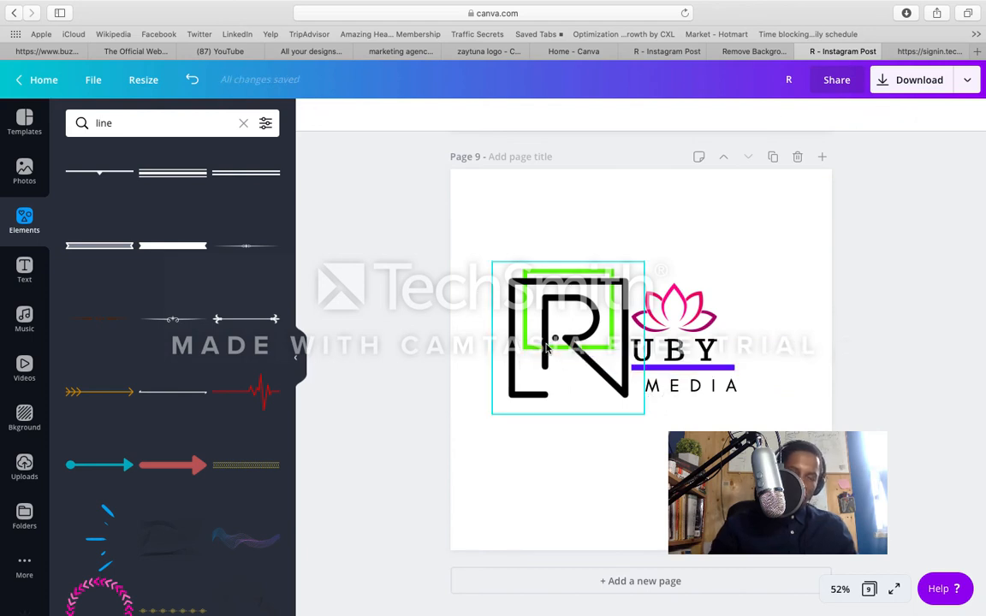
left_click_drag(555, 337, 565, 340)
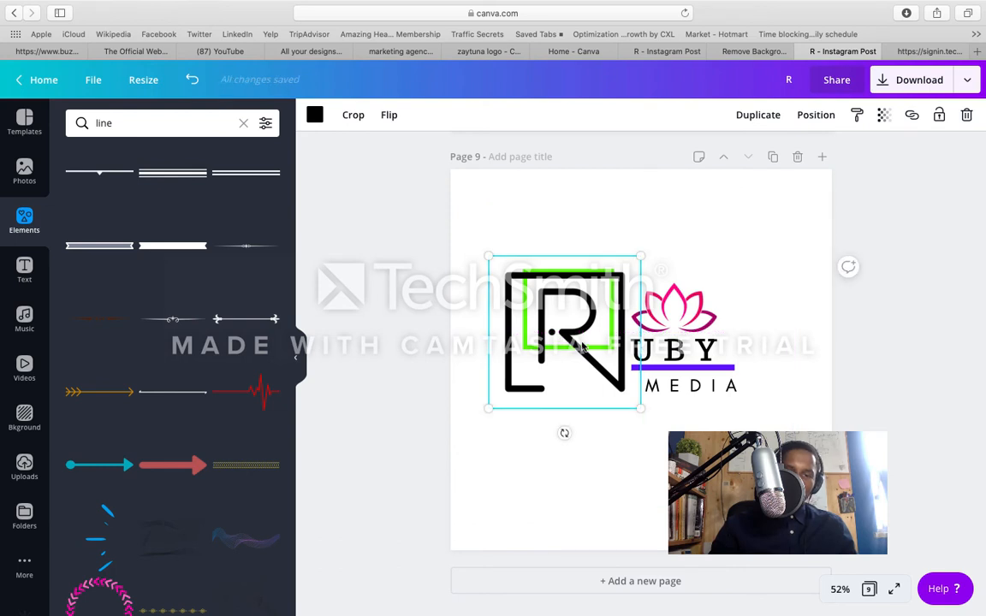
left_click_drag(581, 358, 581, 545)
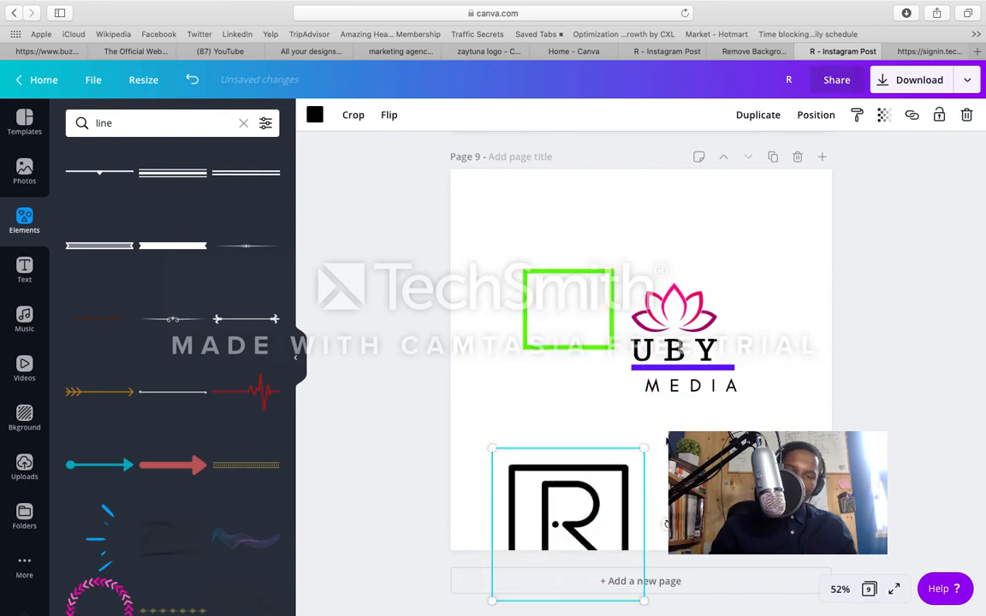
Step: Duplicate the violet line under UBY and place a shortened copy above the green frame
left_click(682, 377)
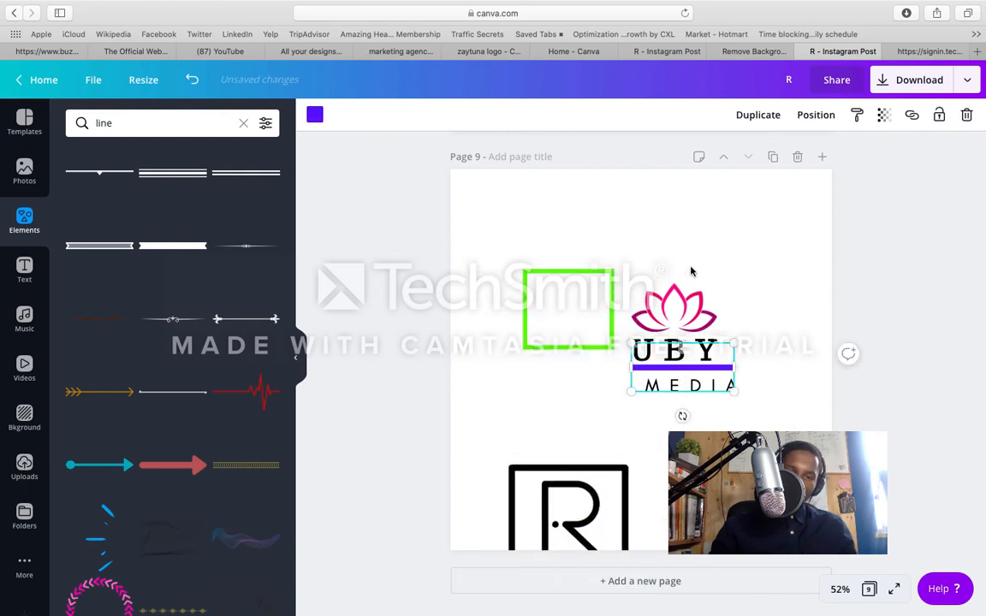
left_click(758, 115)
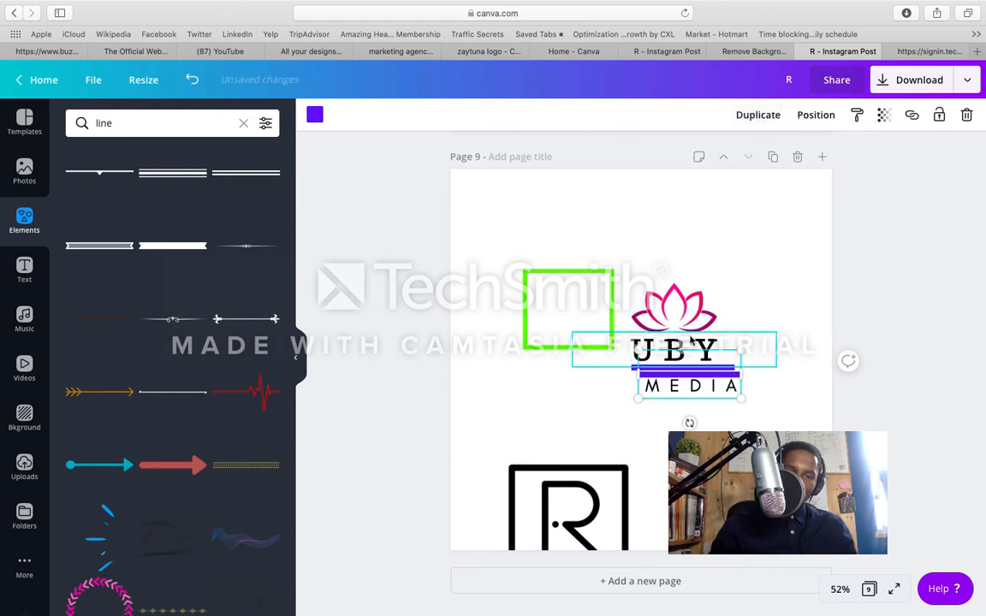
left_click_drag(676, 376, 558, 234)
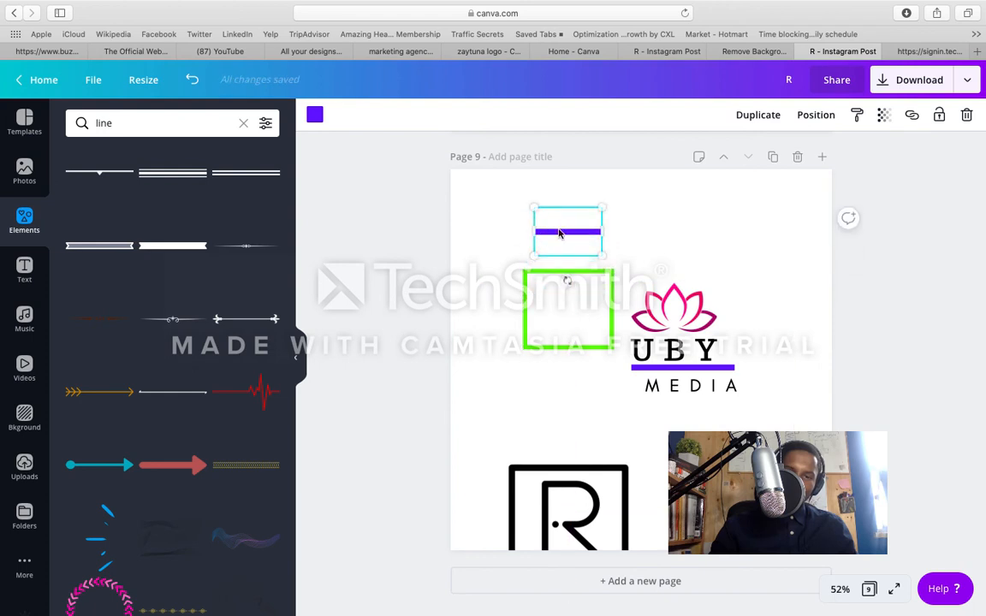
Step: Try stacking three more copies of the short violet line above the green frame, and undo them
left_click(746, 115)
left_click(748, 117)
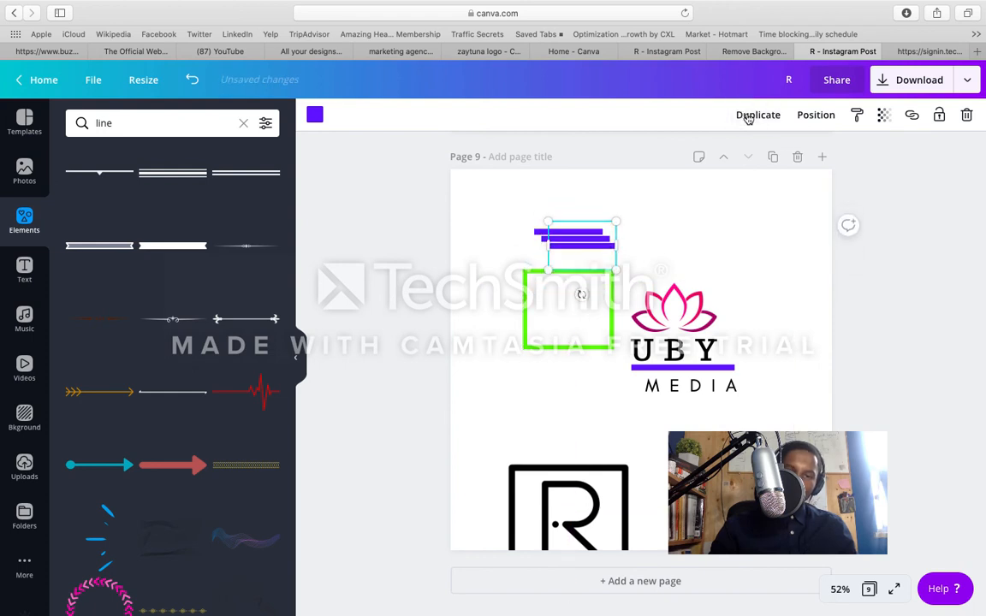
left_click(748, 117)
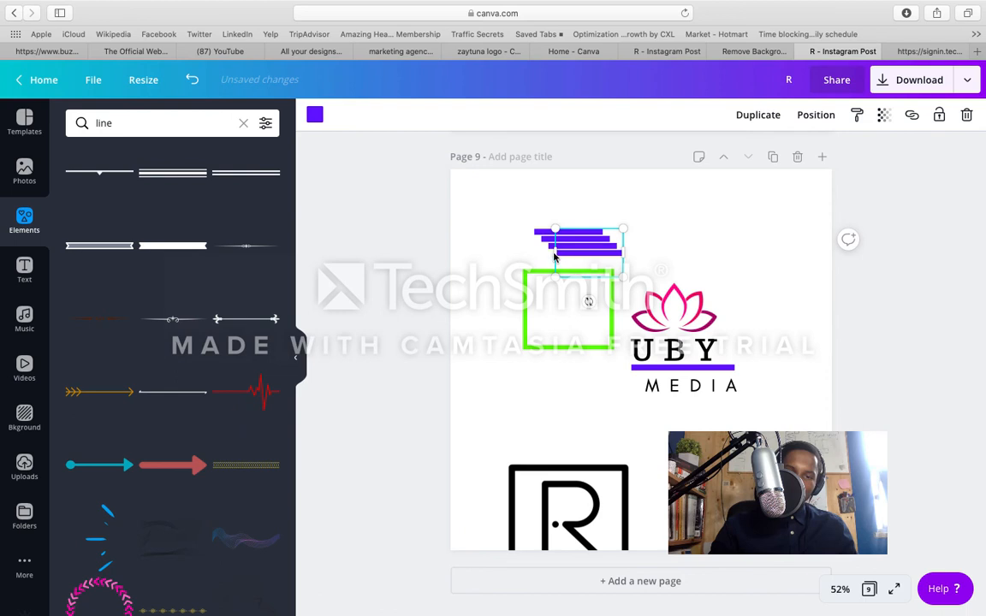
left_click_drag(554, 259, 550, 259)
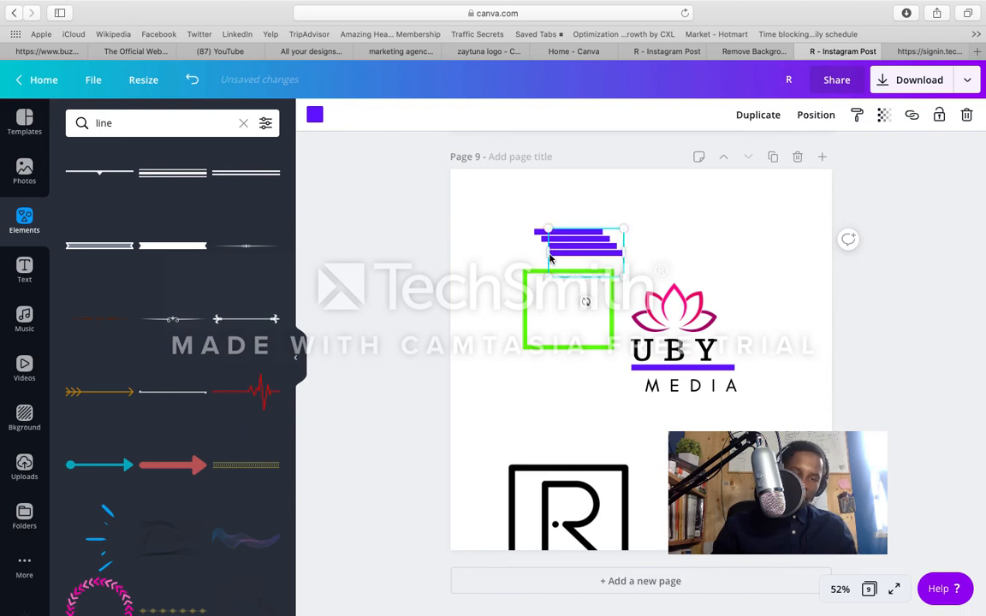
left_click(191, 80)
left_click(192, 80)
left_click(192, 79)
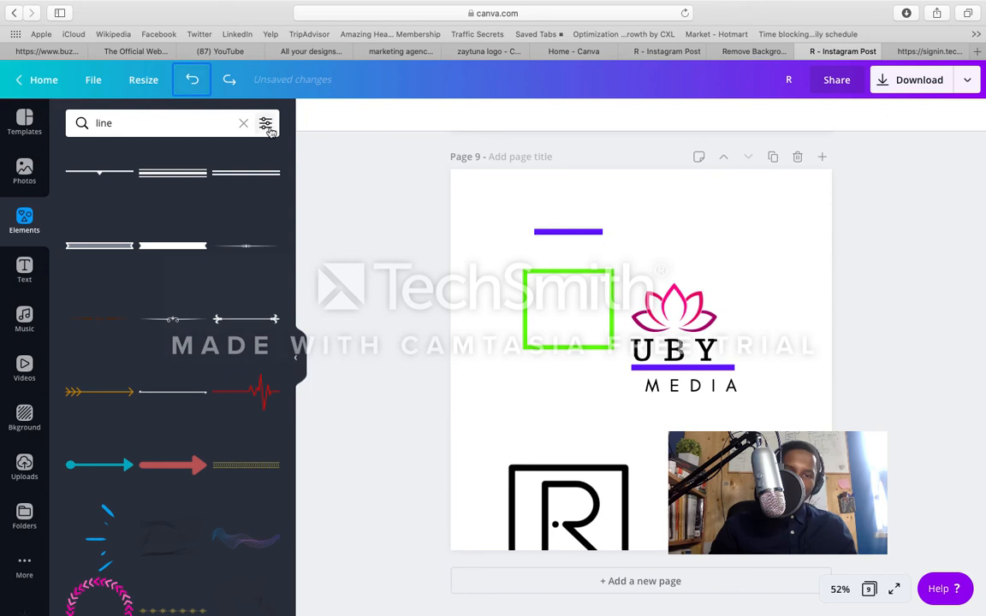
Step: Recolor the short violet line above the frame to the document's bright green and duplicate it twice
left_click(536, 232)
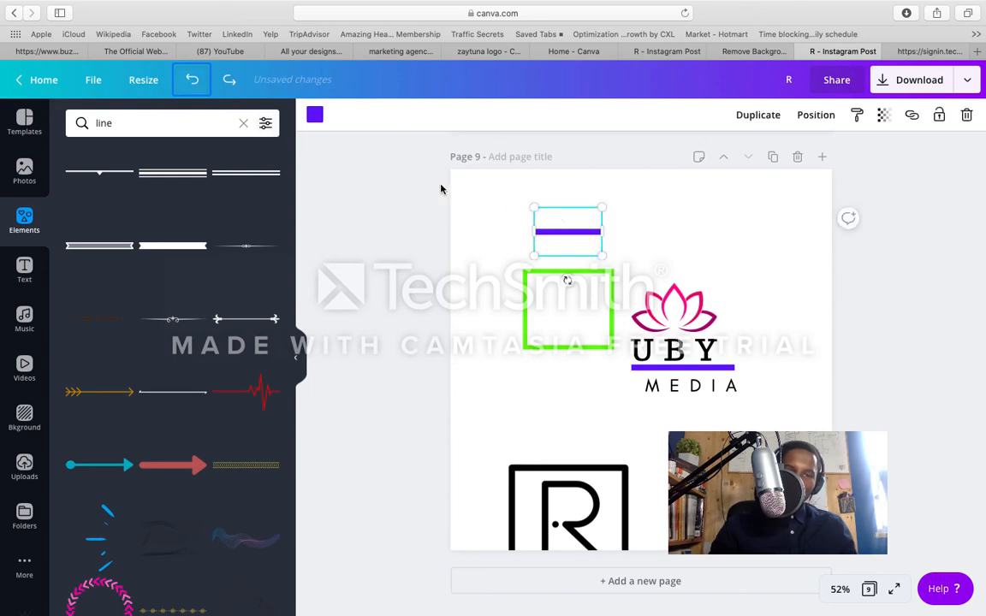
left_click(315, 115)
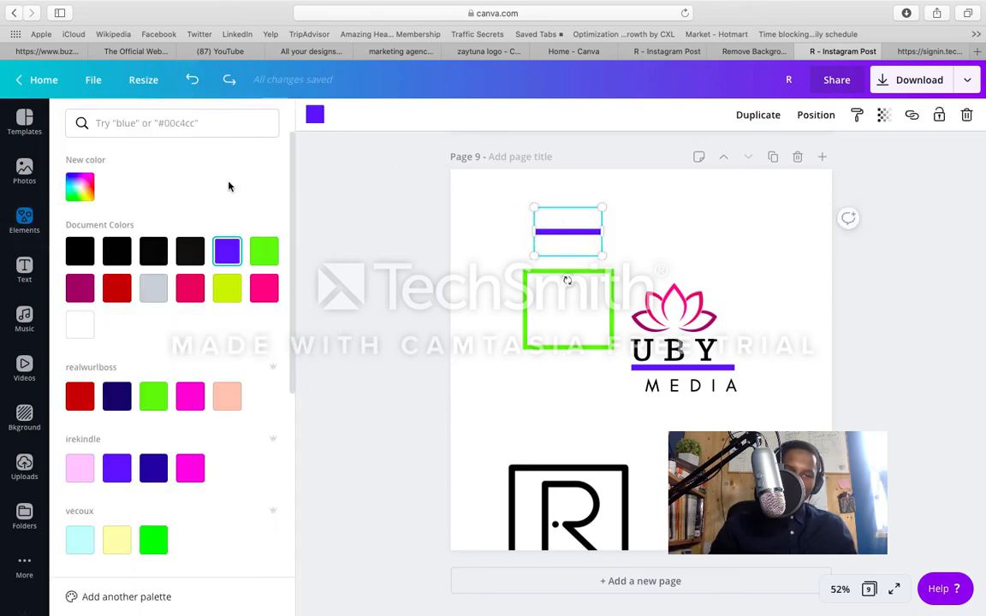
left_click(272, 251)
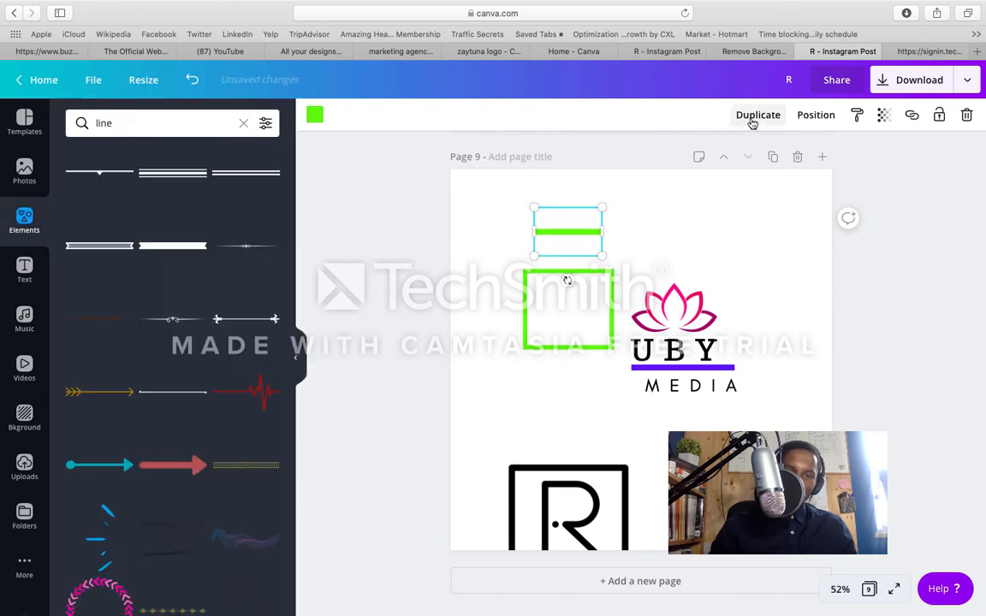
left_click(753, 120)
left_click(750, 120)
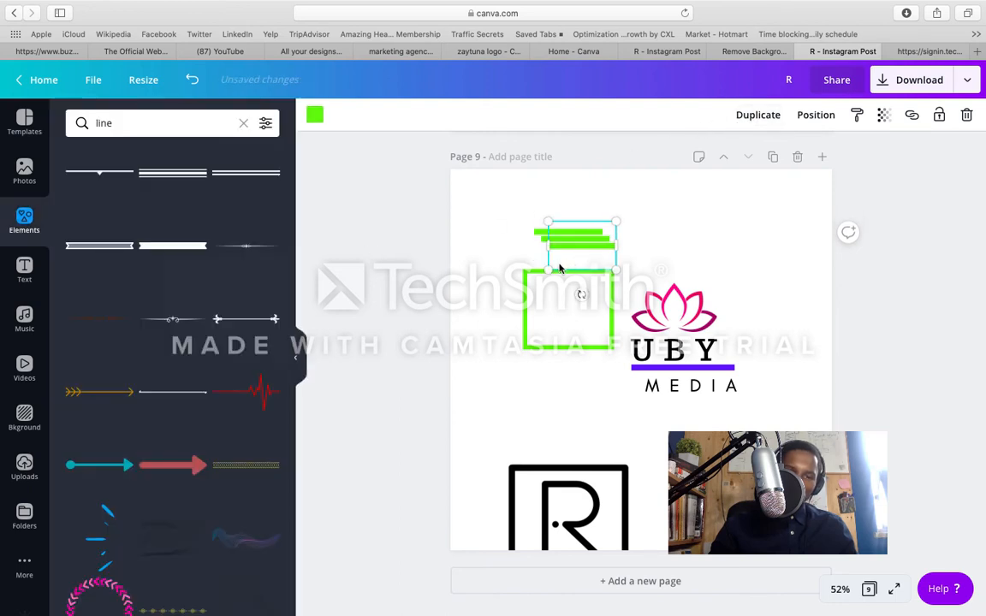
Step: Turn one green line copy vertical along the frame's left side, and place another copy horizontally just below the frame
left_click_drag(615, 264, 501, 319)
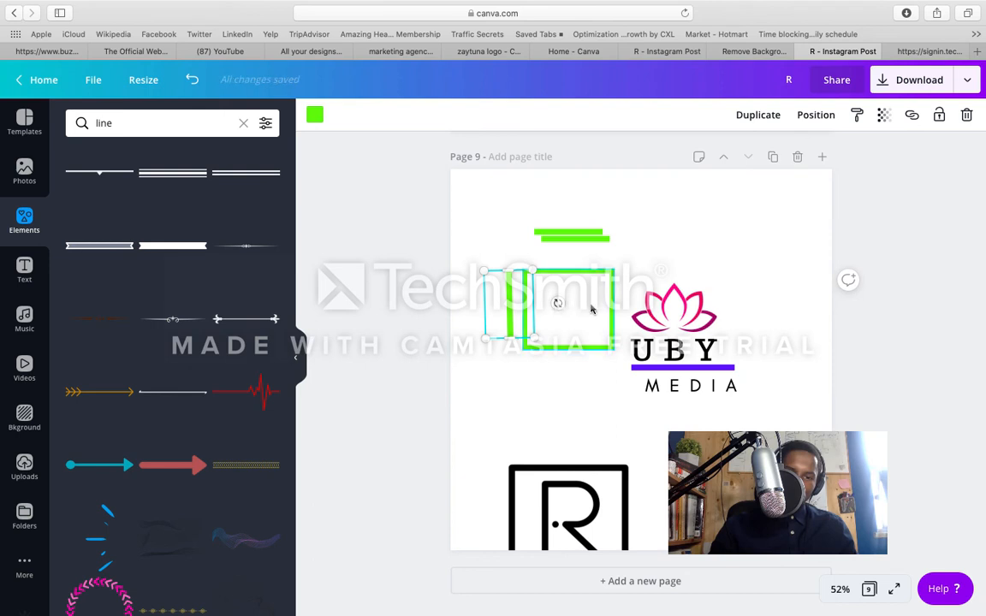
left_click_drag(559, 308, 564, 310)
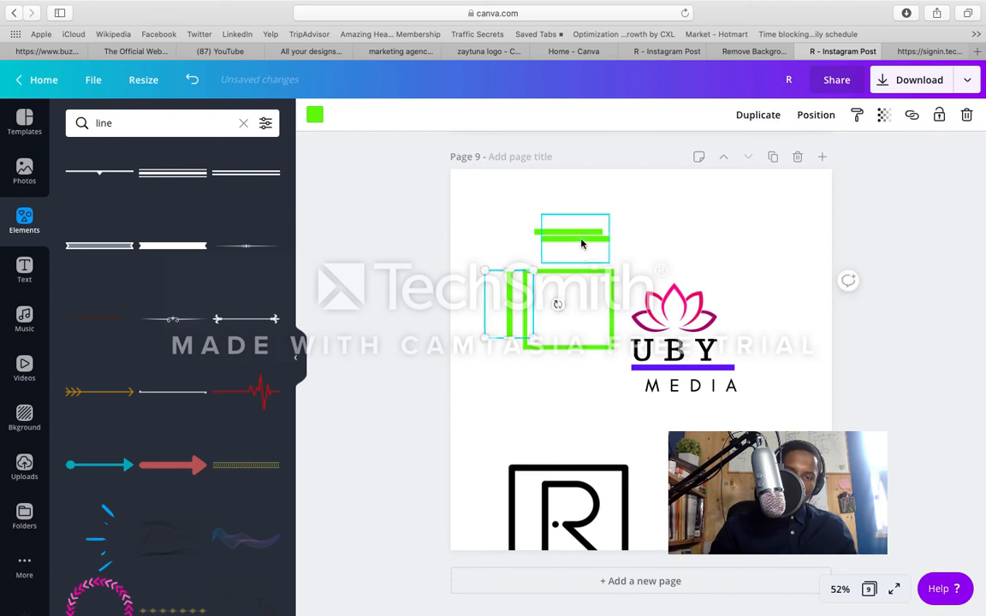
left_click_drag(582, 244, 566, 355)
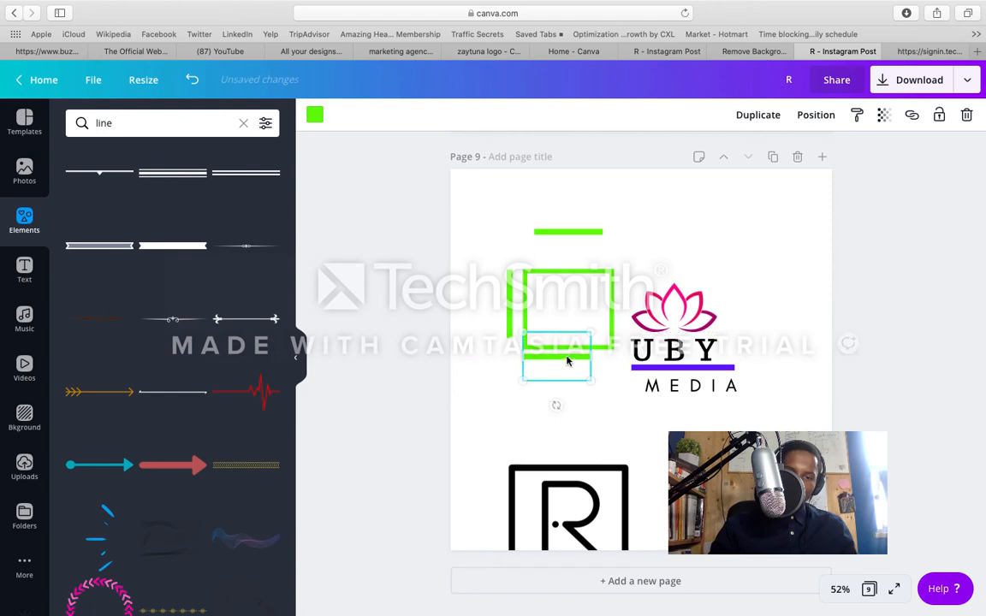
Step: Duplicate the remaining green line above the frame, and stand the copy vertically along the frame's right side
left_click(582, 229)
left_click_drag(584, 254, 633, 230)
left_click(747, 117)
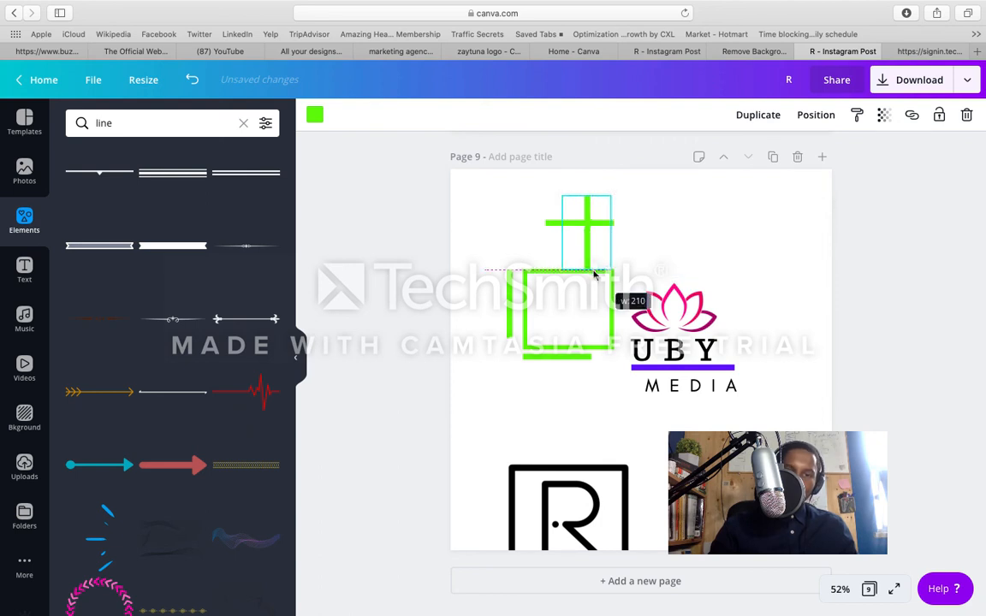
left_click_drag(597, 267, 634, 321)
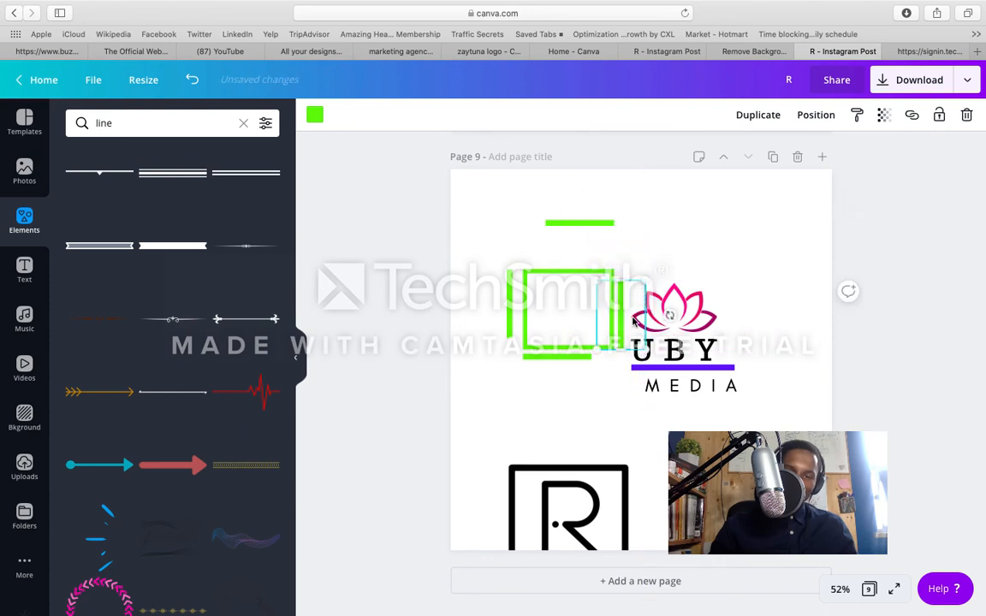
Step: Delete the green frame and place the black R over the separate green lines beside UBY
left_click(574, 327)
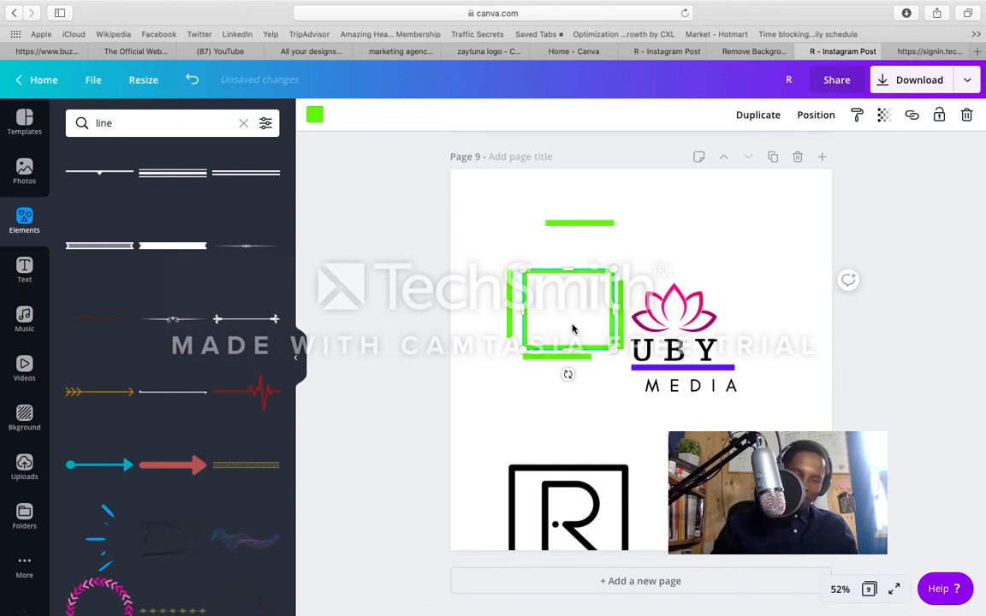
key("Delete")
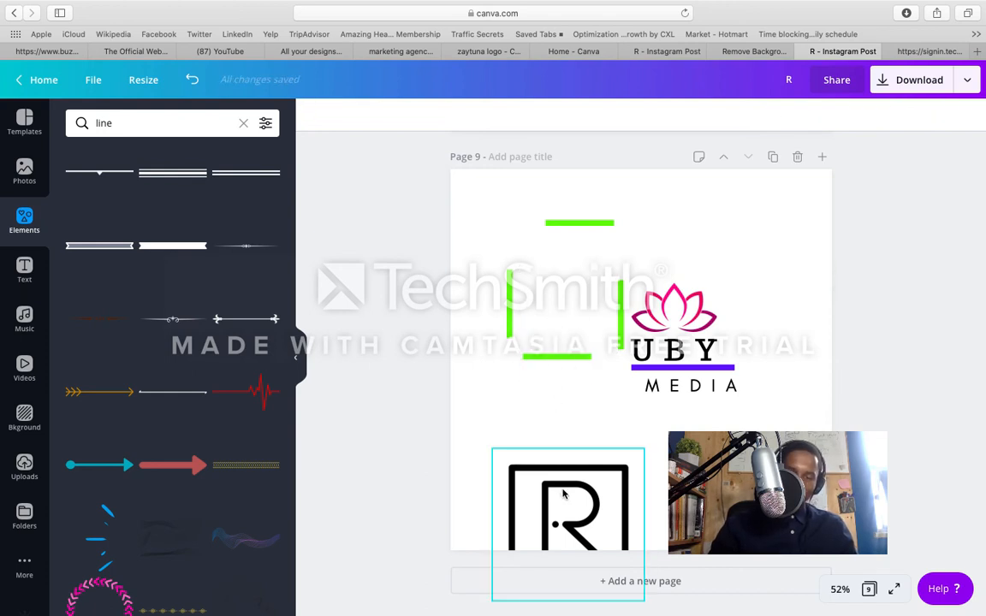
left_click_drag(559, 491, 565, 298)
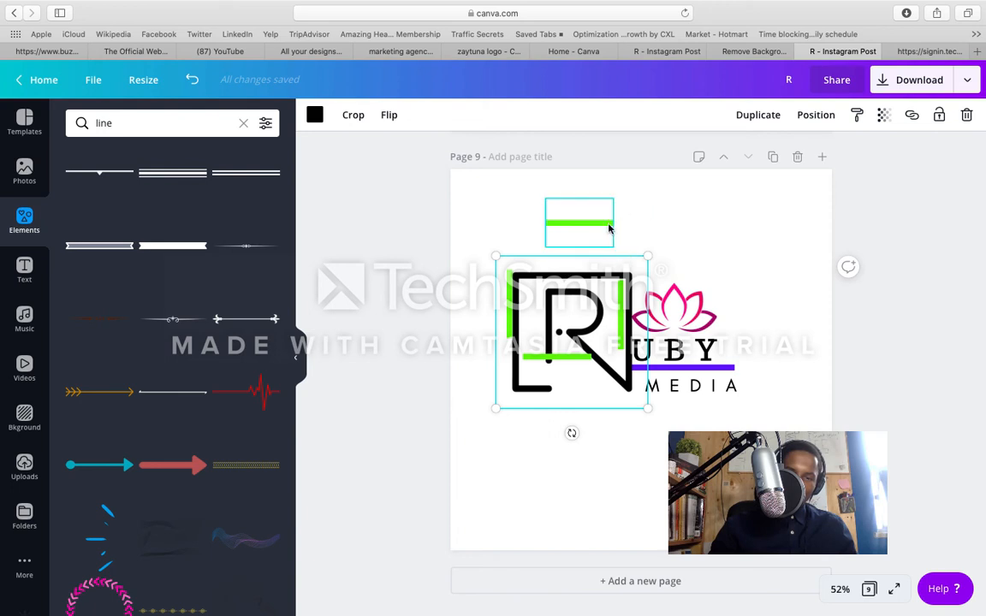
Step: Place the left green line inside the R's outline and the top green line just above it, lengthened to start over the left line
left_click_drag(609, 228, 615, 267)
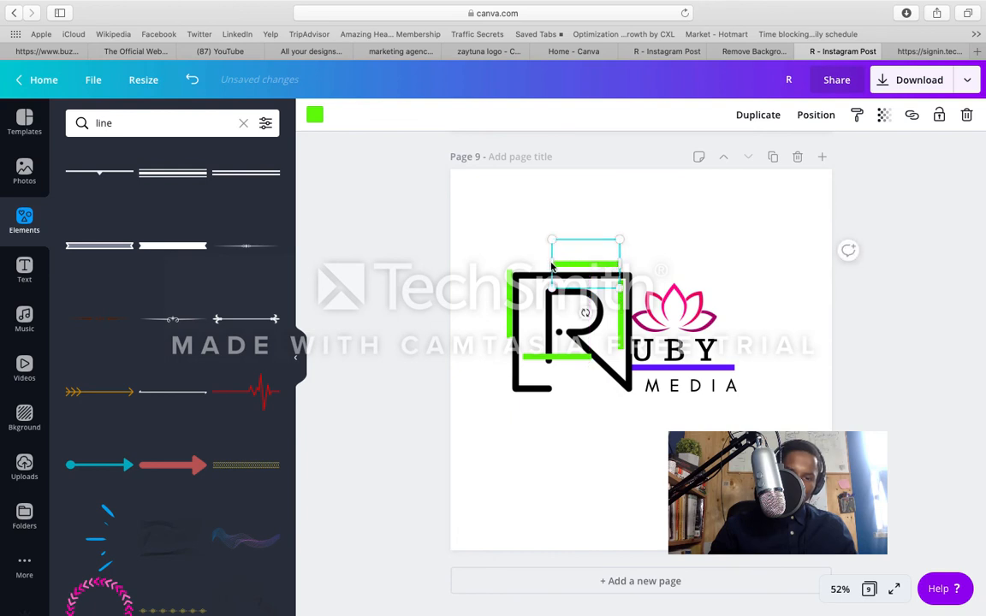
left_click_drag(514, 291, 536, 290)
left_click(597, 229)
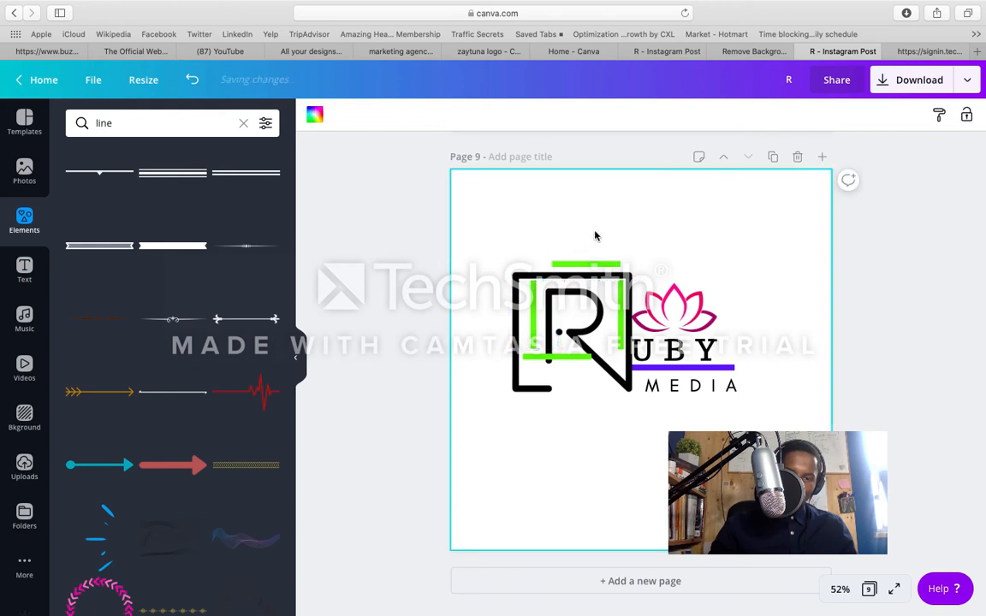
left_click_drag(587, 262, 612, 263)
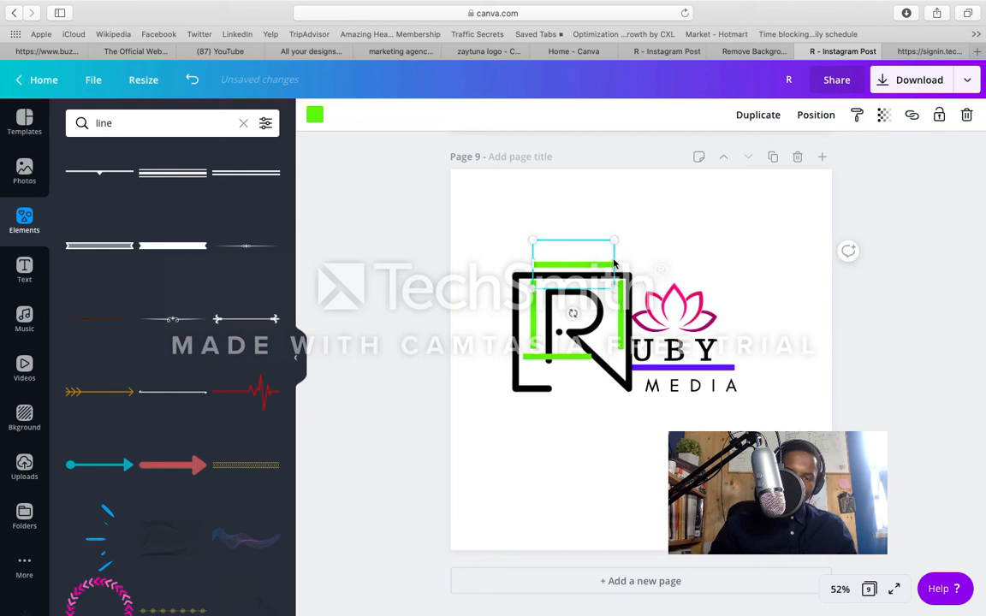
left_click(670, 248)
Step: Move the right green line inside the R's outline, and lower the bottom green line so it starts beneath the left one
left_click_drag(626, 305, 614, 303)
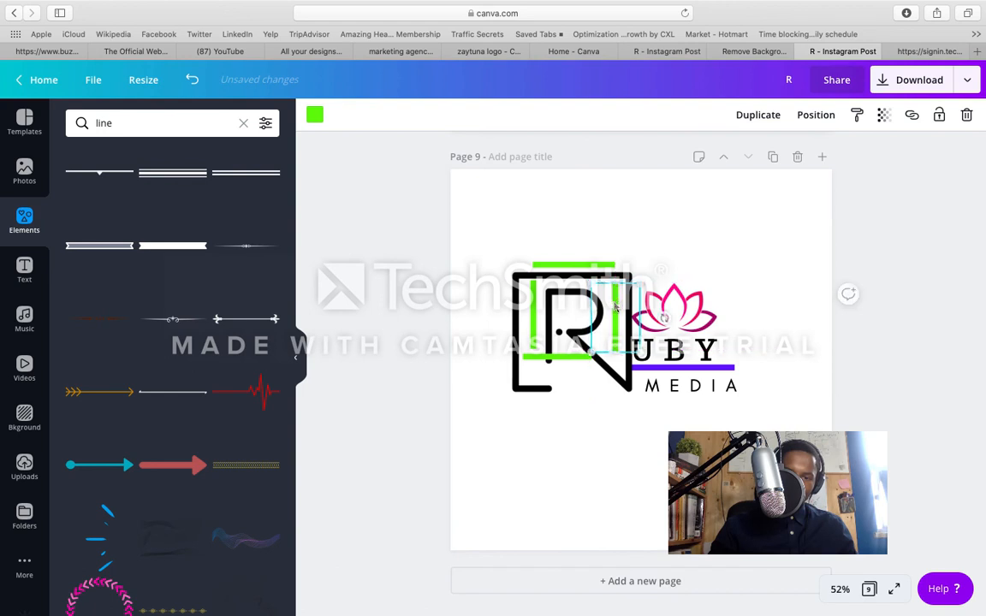
mouse_move(575, 364)
left_mouse_down()
mouse_move(577, 346)
mouse_move(599, 351)
mouse_move(555, 353)
mouse_move(575, 354)
mouse_move(571, 383)
mouse_move(578, 374)
left_mouse_up()
left_click_drag(573, 374, 566, 369)
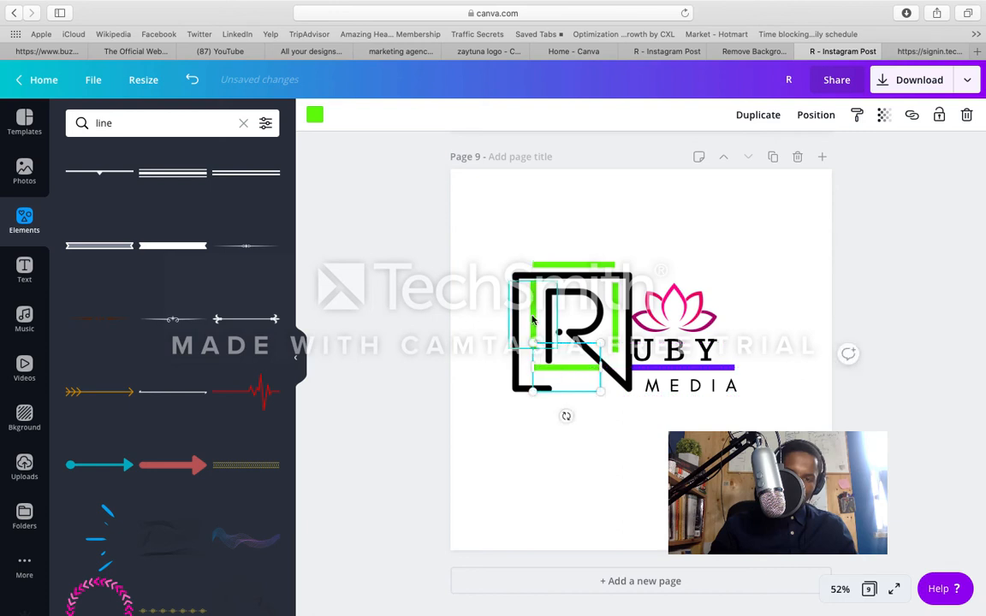
Step: Extend the left green line down until it meets the bottom green line
left_click(531, 354)
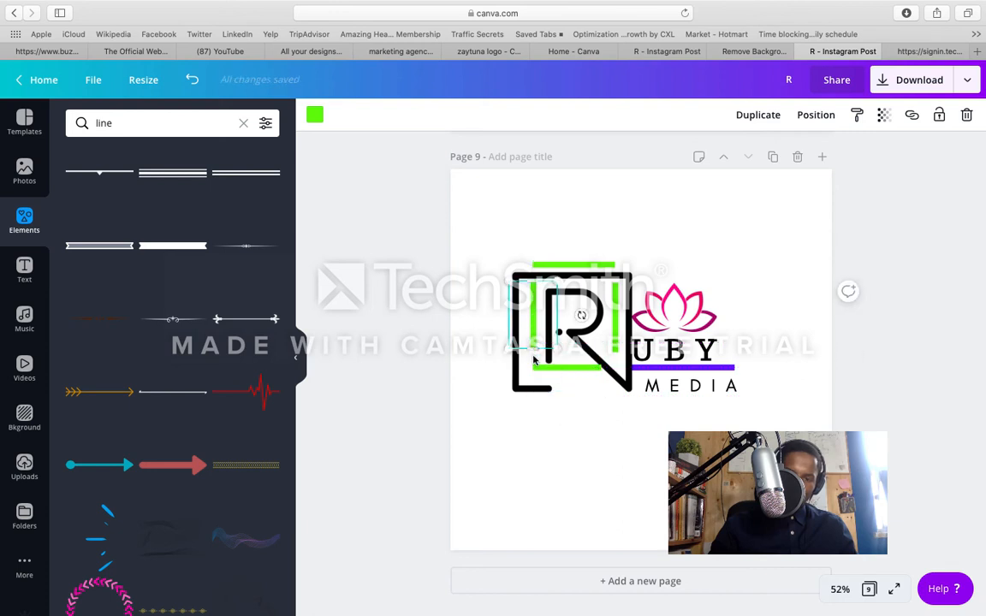
left_click_drag(531, 354, 535, 368)
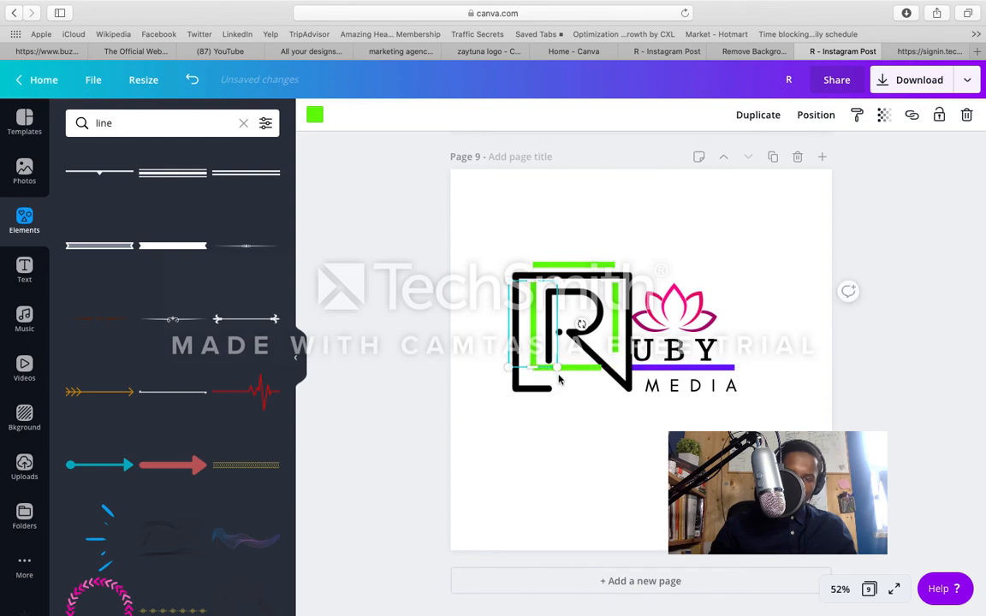
left_click(582, 425)
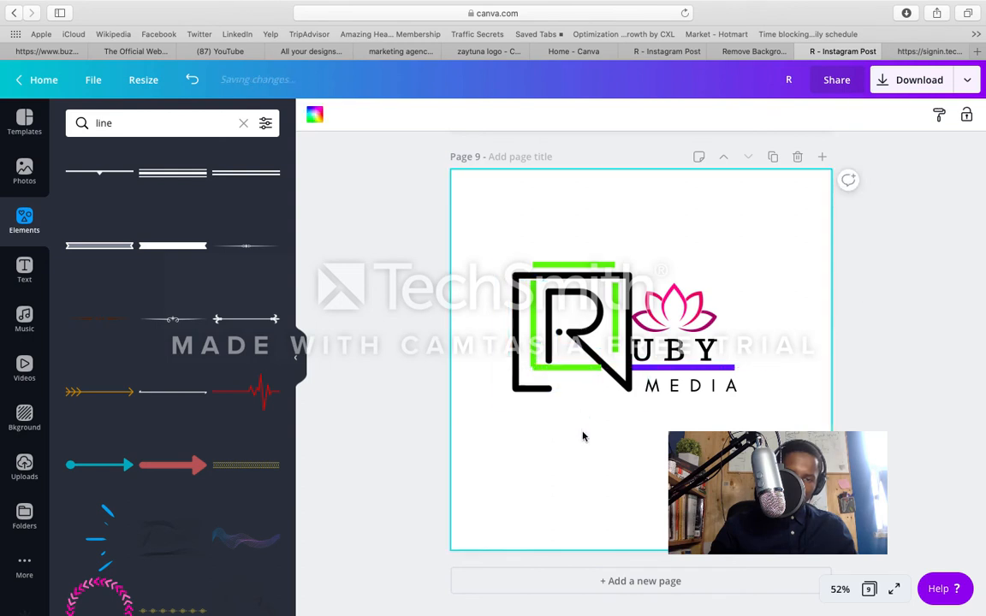
Step: Shorten the left green line slightly at its lower end, and reposition the bottom green line just beneath it
left_click(579, 374)
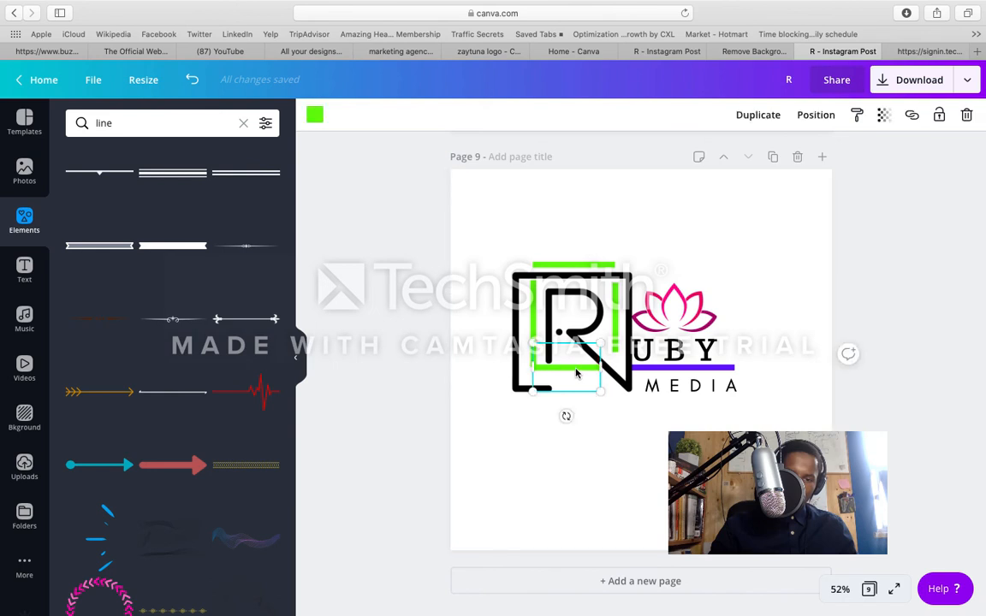
left_click_drag(576, 373, 575, 370)
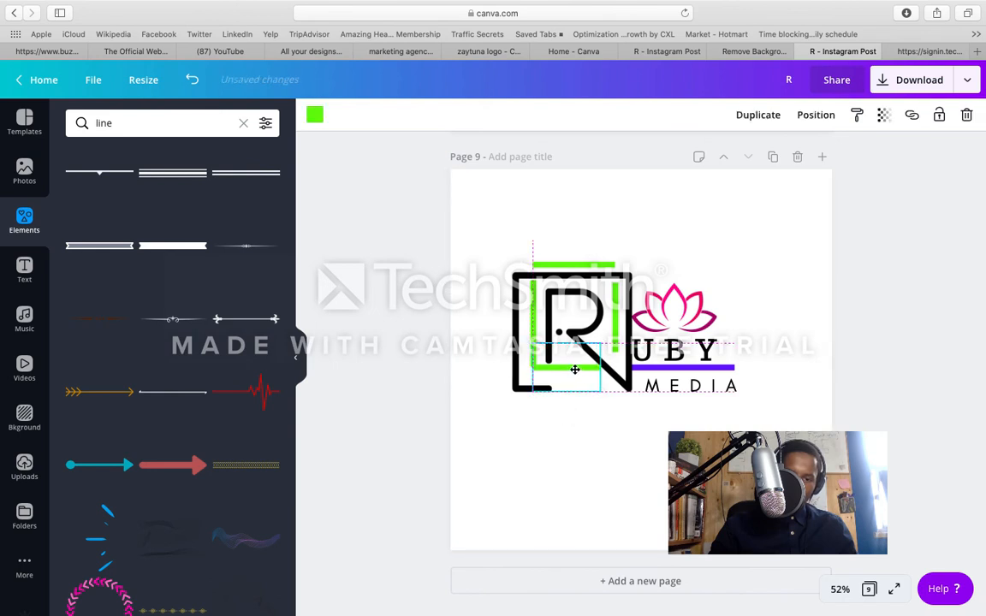
left_click_drag(576, 369, 584, 386)
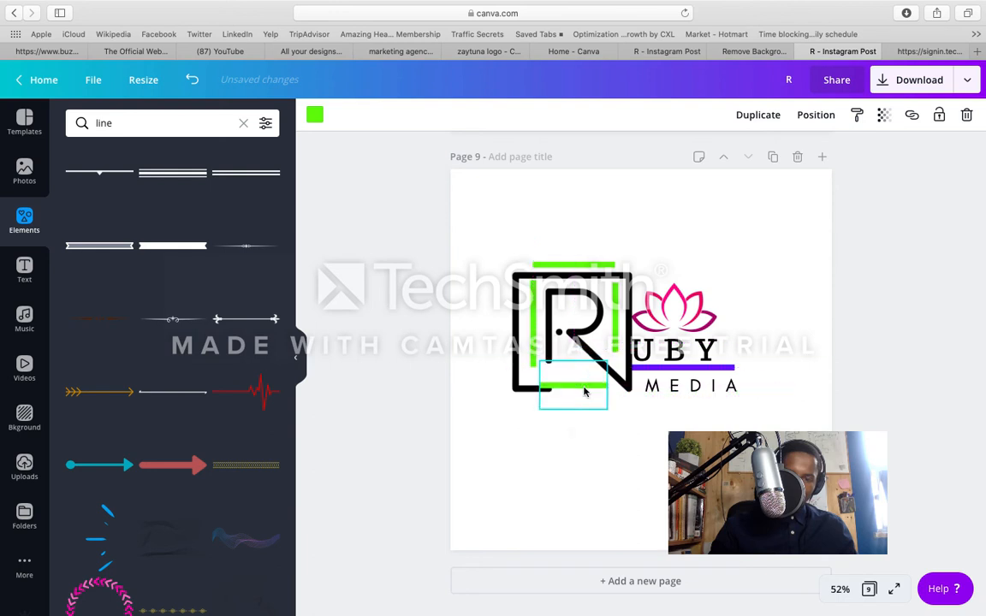
left_click(531, 364)
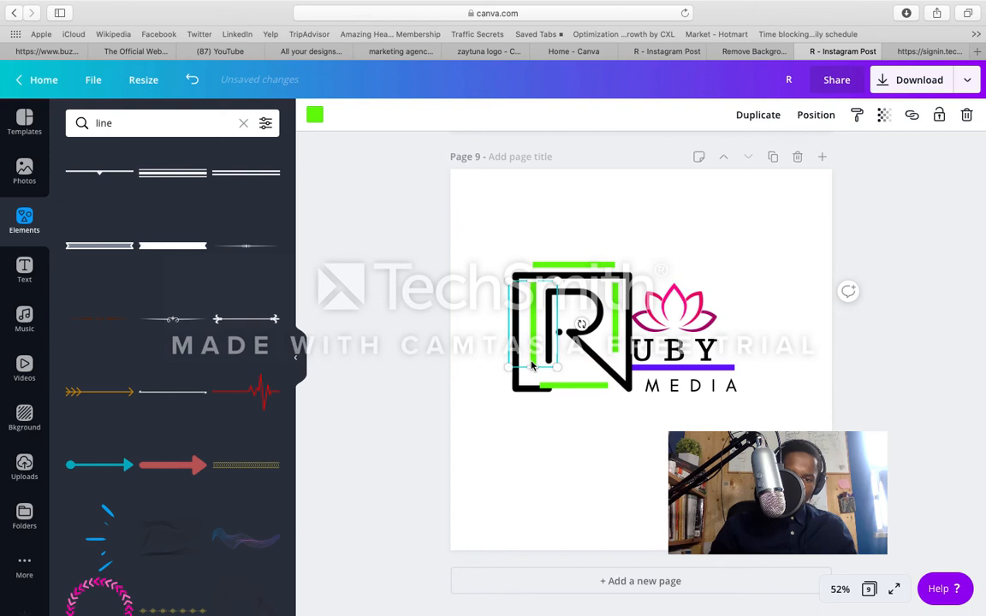
left_click_drag(531, 364, 565, 367)
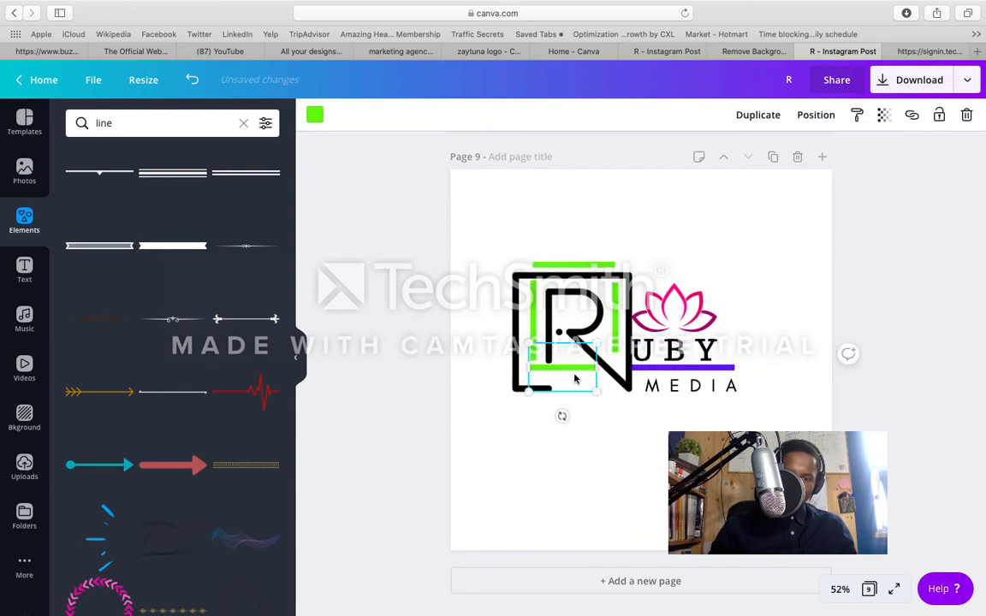
left_click(611, 432)
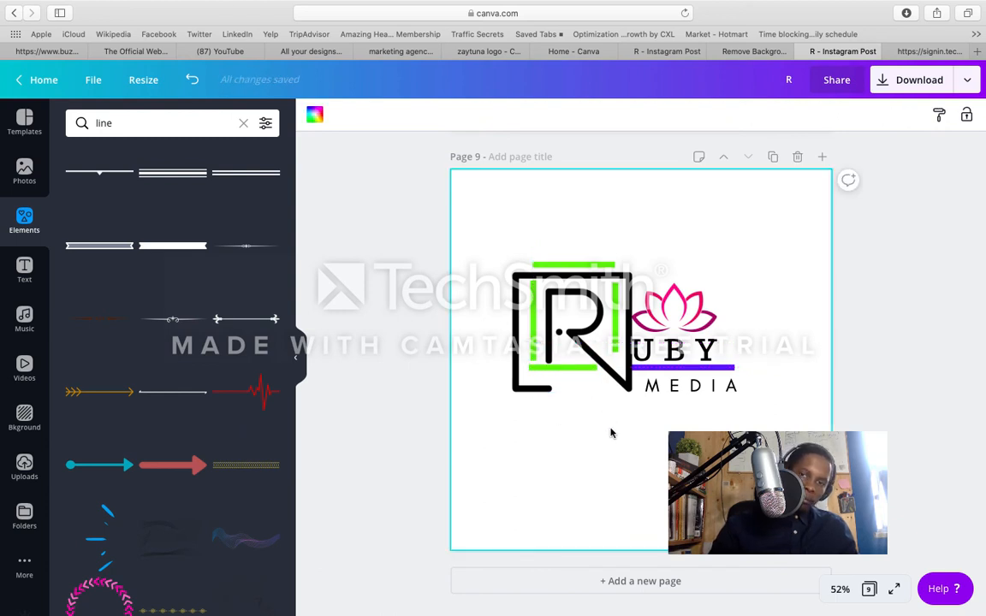
Step: Shorten the bottom green line and place it slightly lower inside the R's outline
left_click(584, 372)
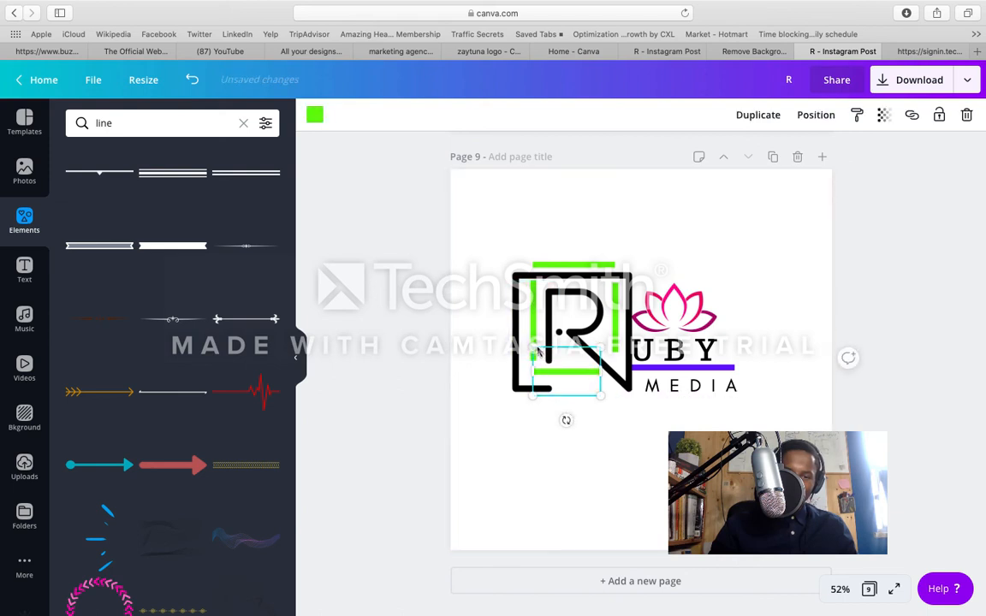
left_click_drag(536, 352, 568, 374)
left_click(590, 429)
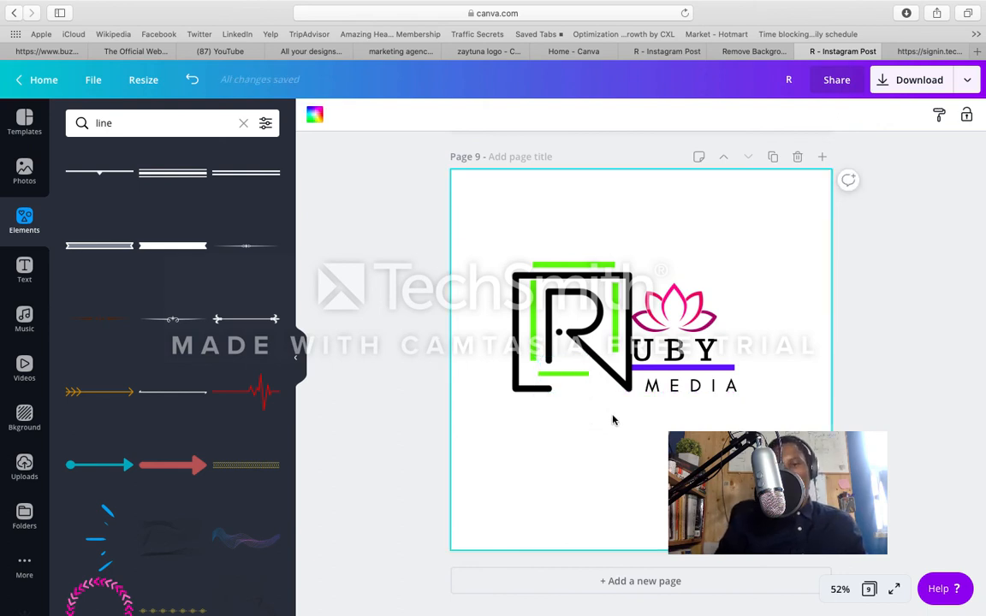
Step: Delete the bottom green line from inside the R's outline
left_click(584, 379)
left_click_drag(584, 379, 613, 435)
key("Delete")
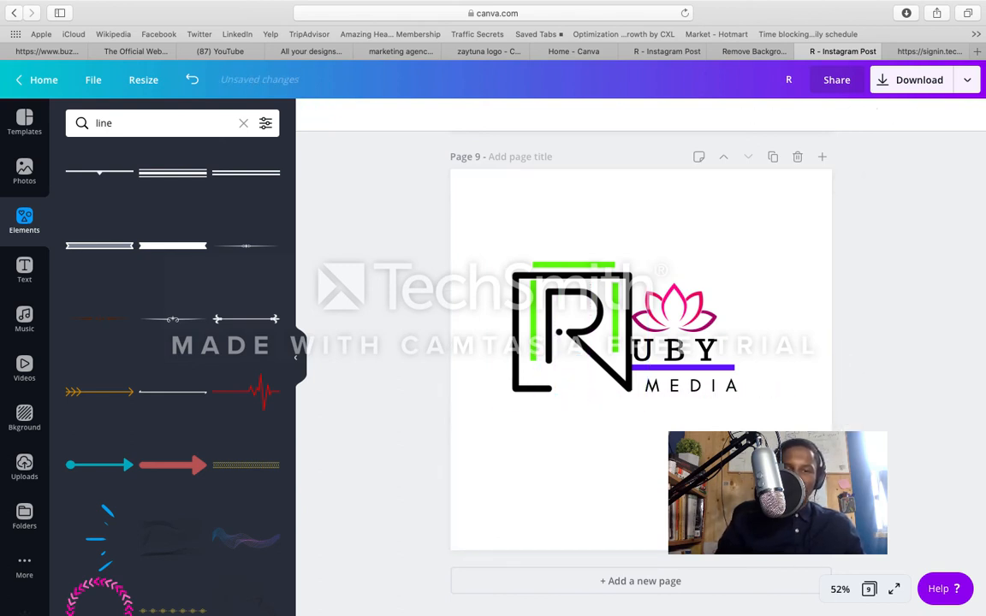
Step: Adjust the upper end of the right green line to a width of 196, aligning it with the left green line
left_click(618, 282)
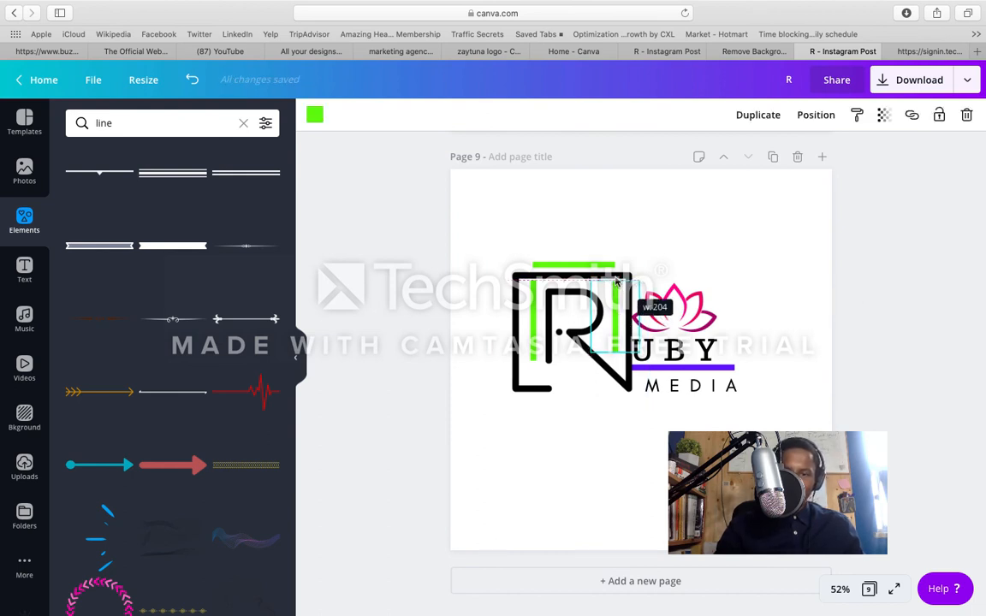
left_click(670, 254)
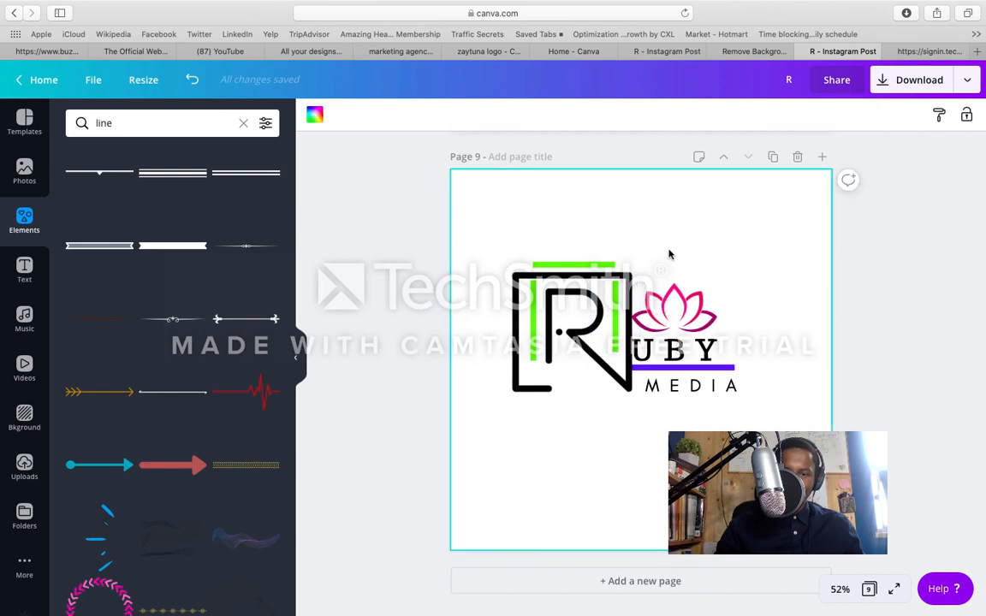
left_click(541, 294)
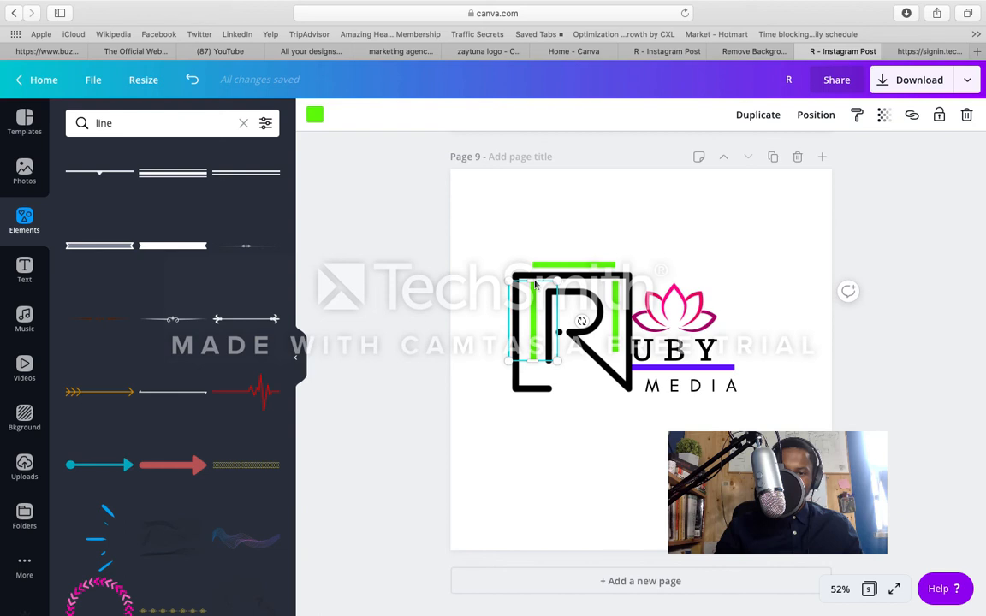
left_click_drag(536, 285, 615, 286)
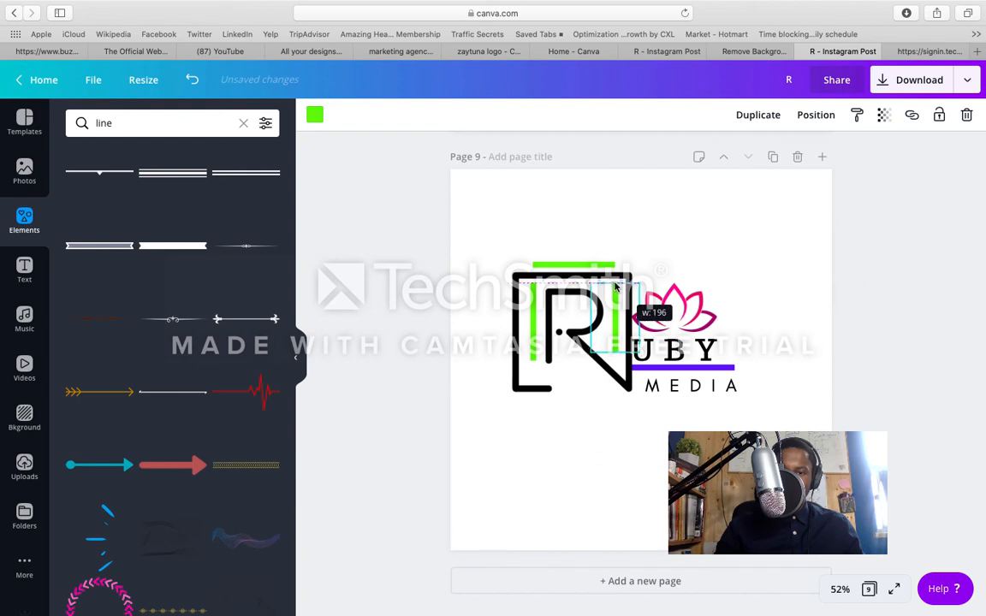
left_click(656, 242)
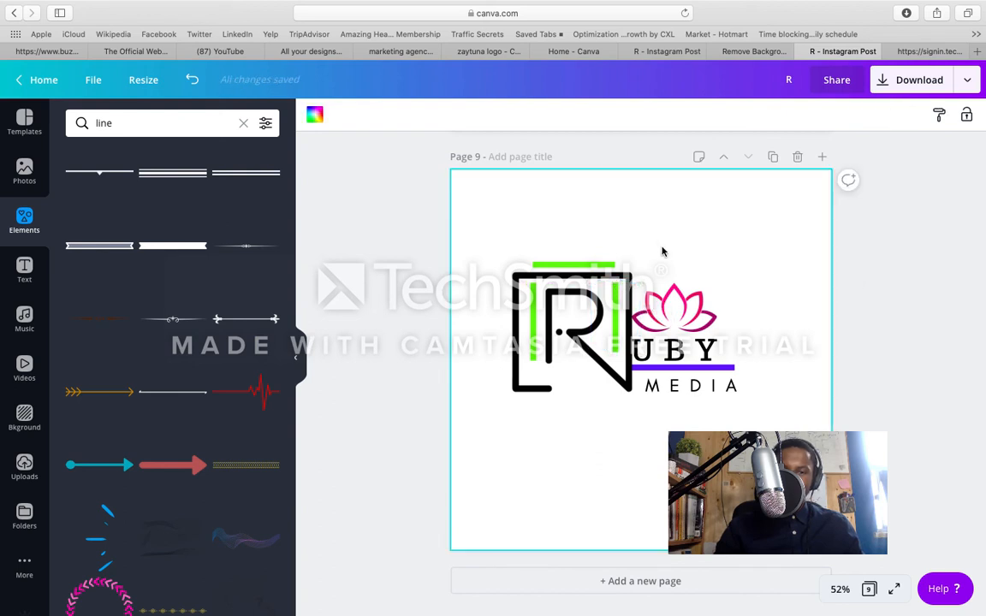
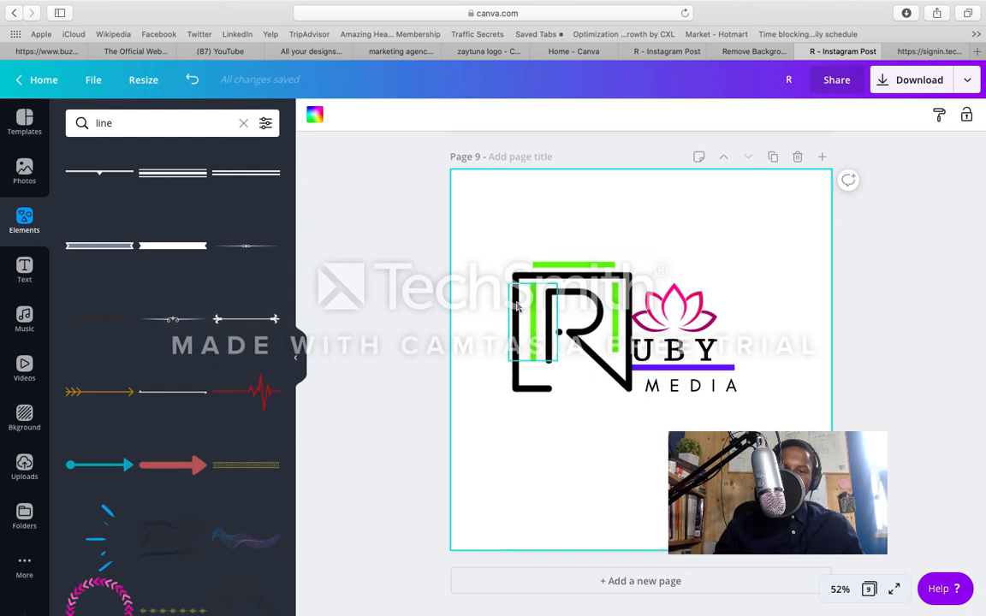
Step: Group the lotus, UBY text, purple line and MEDIA text, and shift the group slightly right, away from the R
left_click_drag(516, 286, 513, 278)
left_click(614, 319)
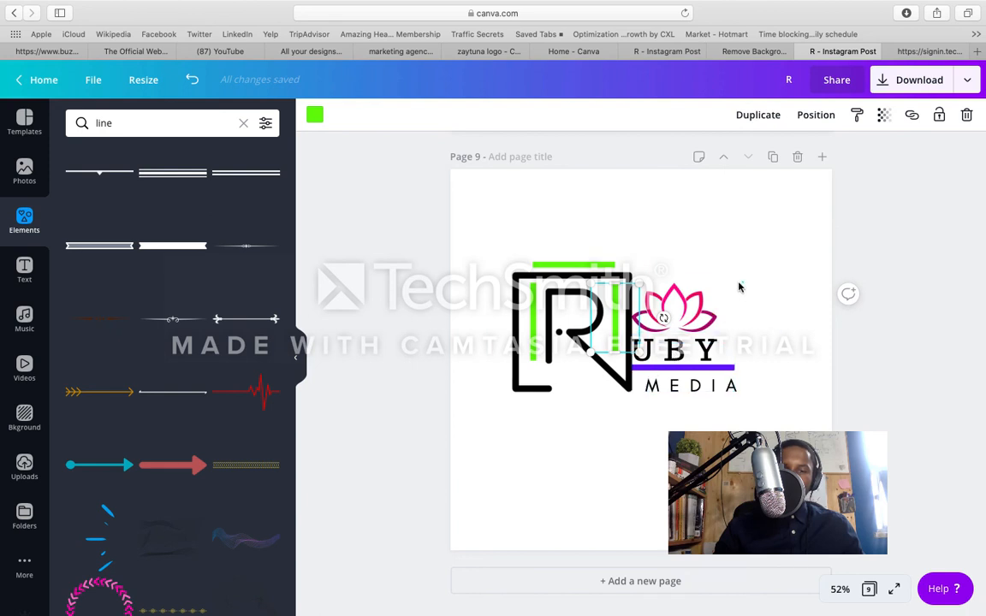
left_click(704, 387, "shift")
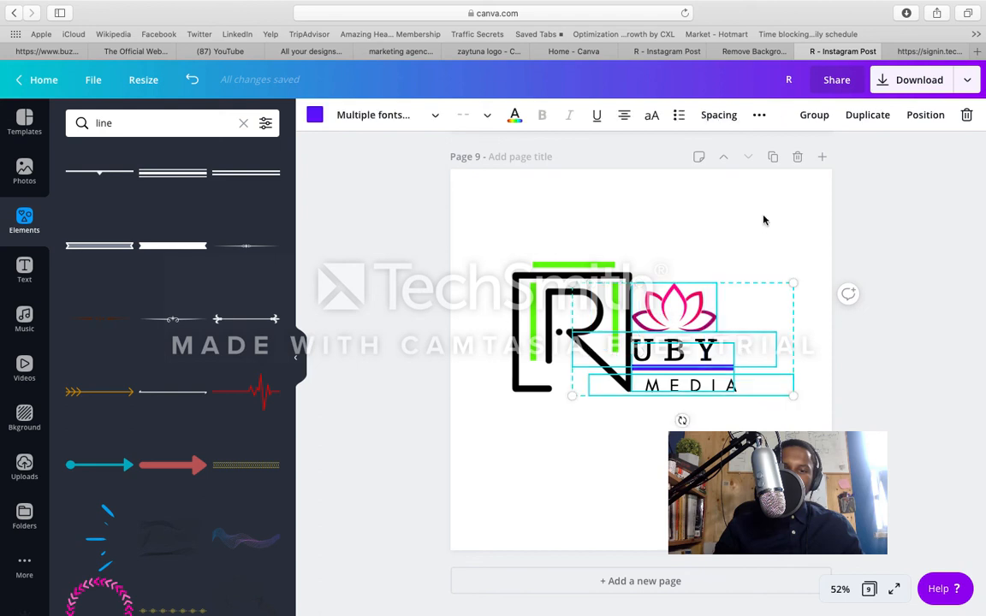
left_click(811, 117)
left_click_drag(714, 318, 721, 318)
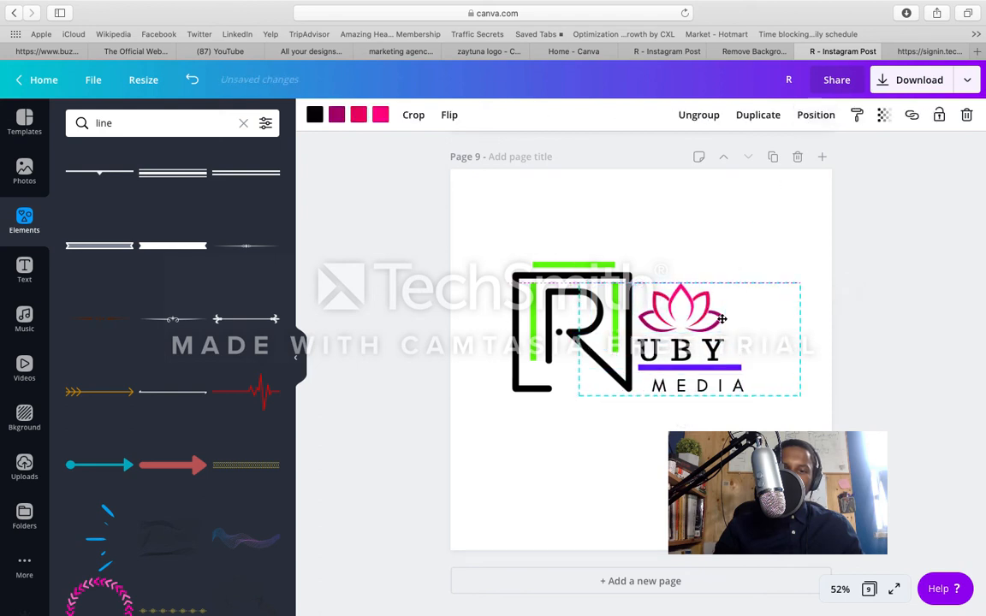
left_click(725, 231)
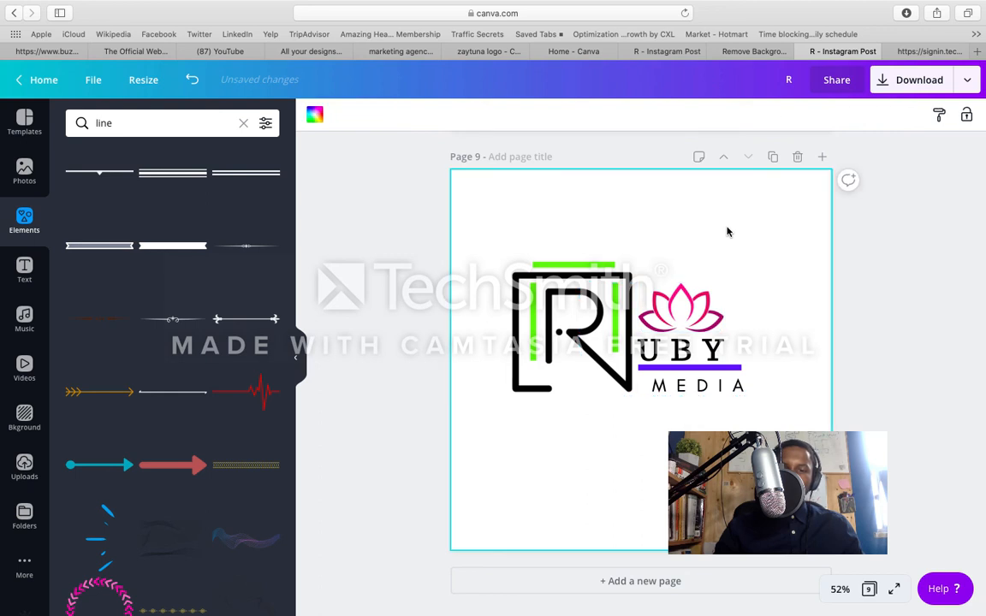
left_click(704, 318)
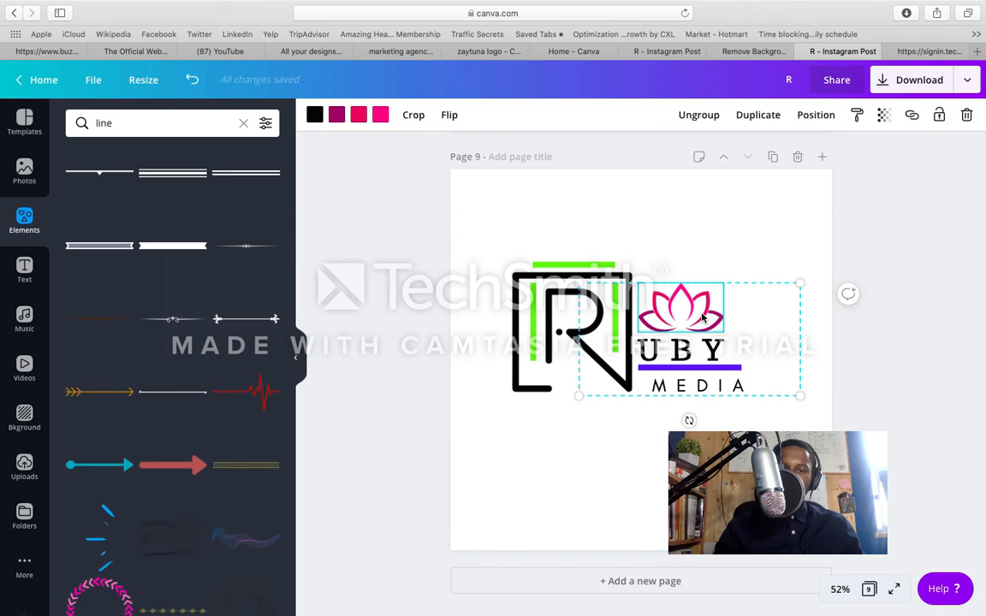
left_click_drag(703, 319, 702, 313)
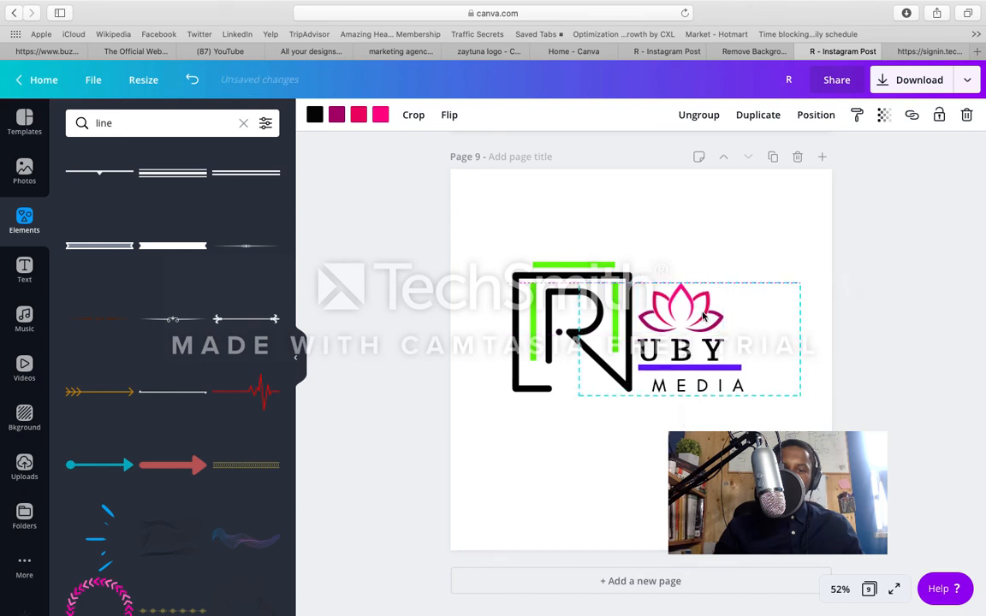
left_click(768, 242)
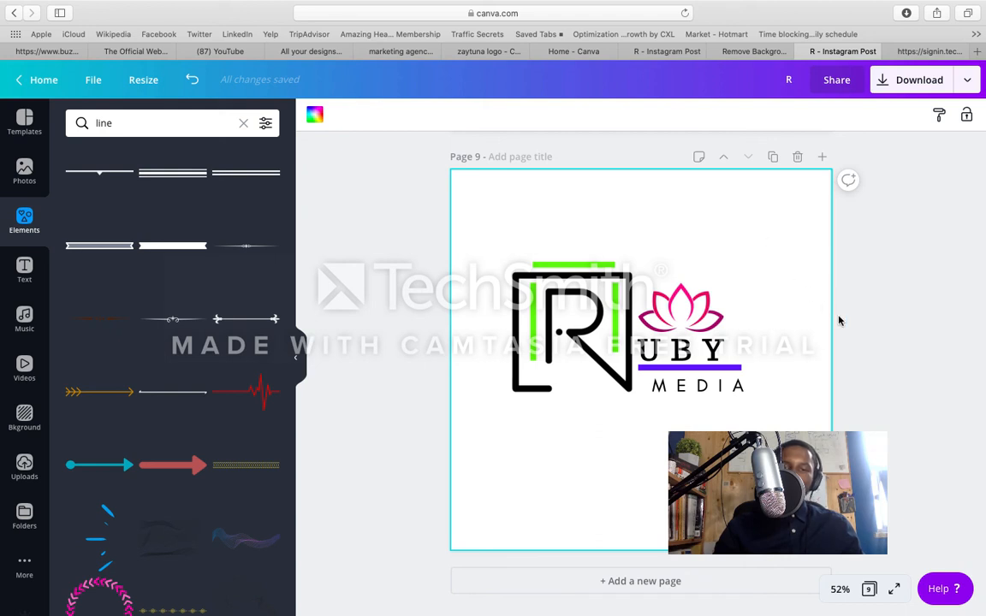
left_click(876, 314)
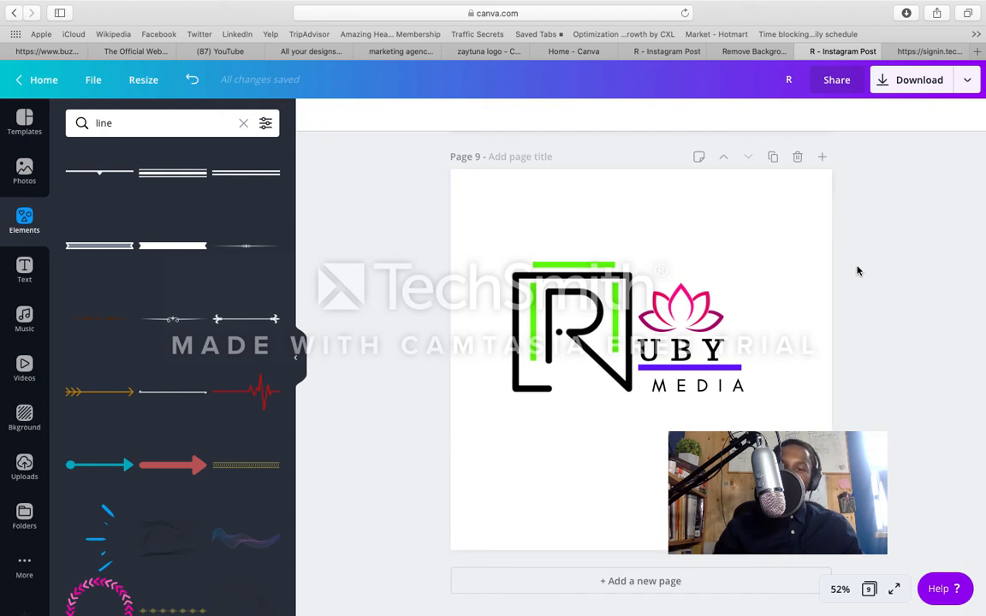
Step: Download only page 9 as a PNG, return to the design in Safari, and close the publish confirmation
left_click(908, 83)
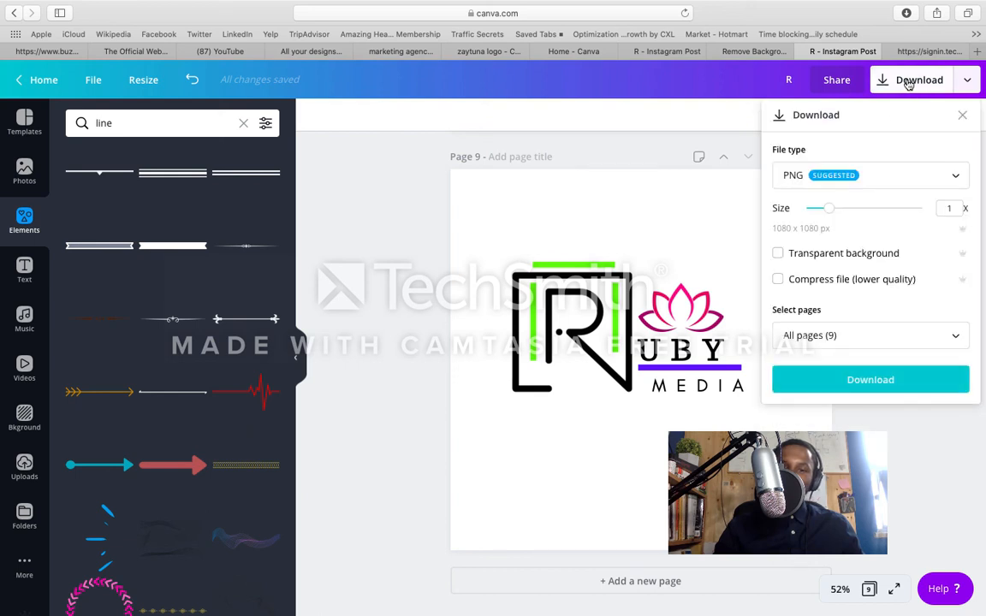
left_click(854, 335)
scroll(788, 411, "down", 5)
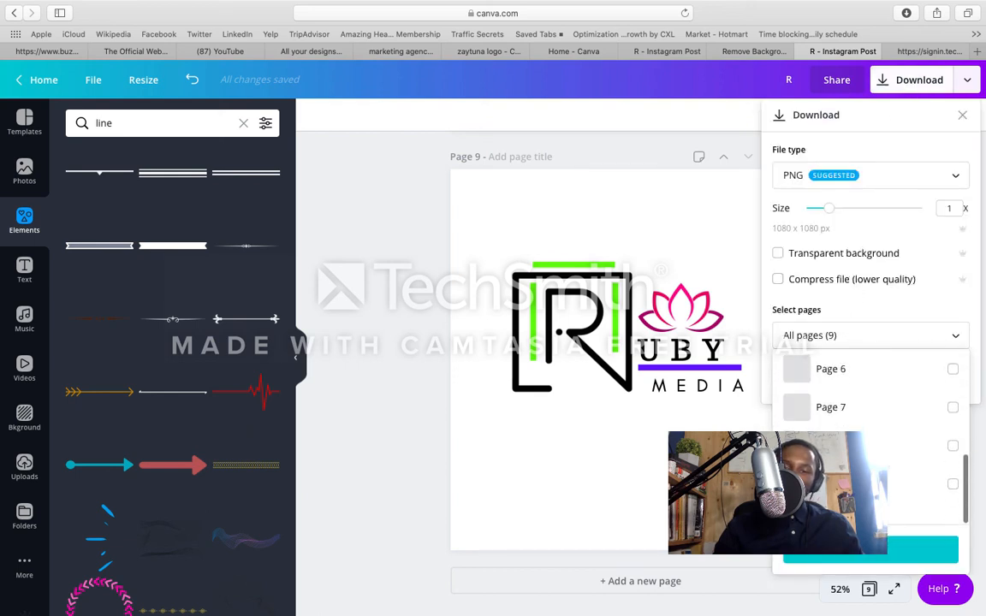
left_click(823, 498)
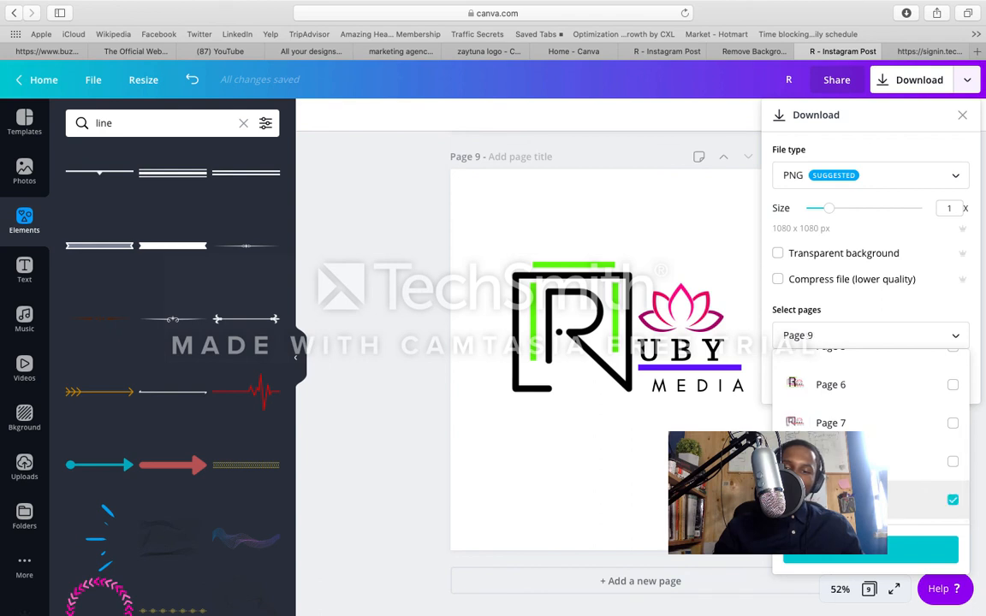
left_click(830, 552)
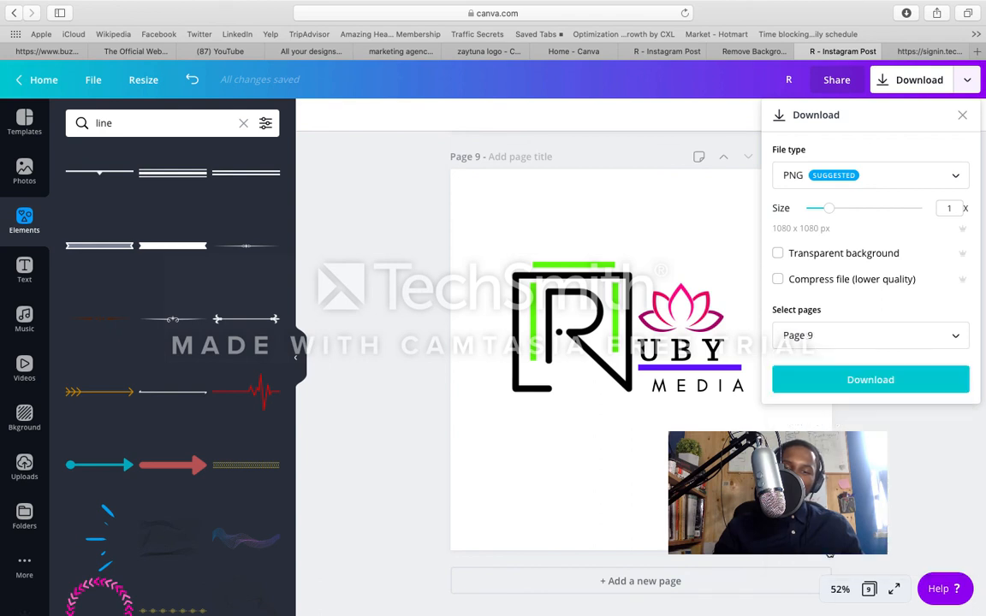
left_click(848, 389)
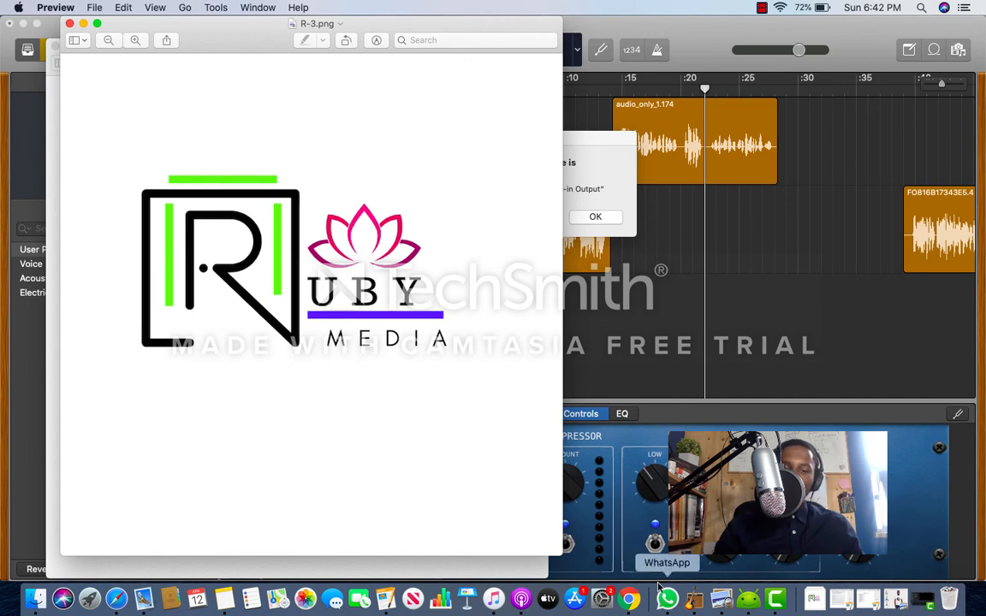
left_click(116, 599)
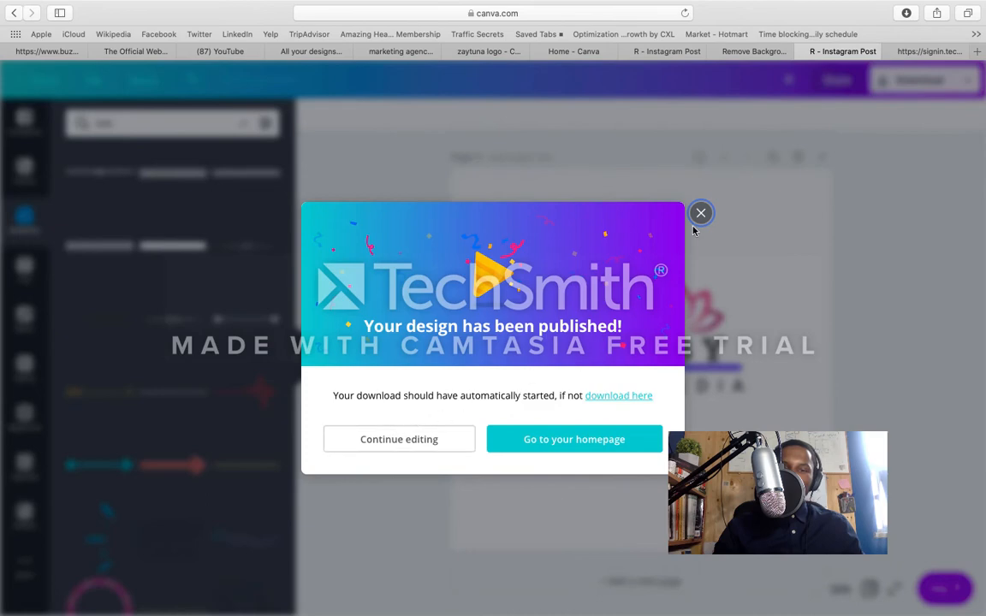
left_click(701, 214)
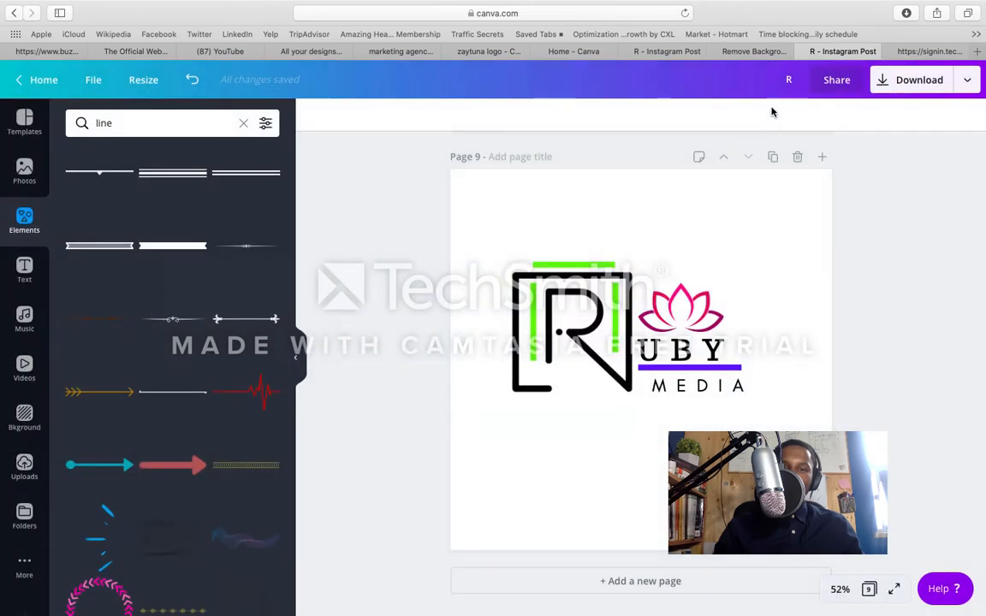
Step: Remove the background from the downloaded R-3.png in remove.bg, download the result, and return to Safari
left_click(761, 52)
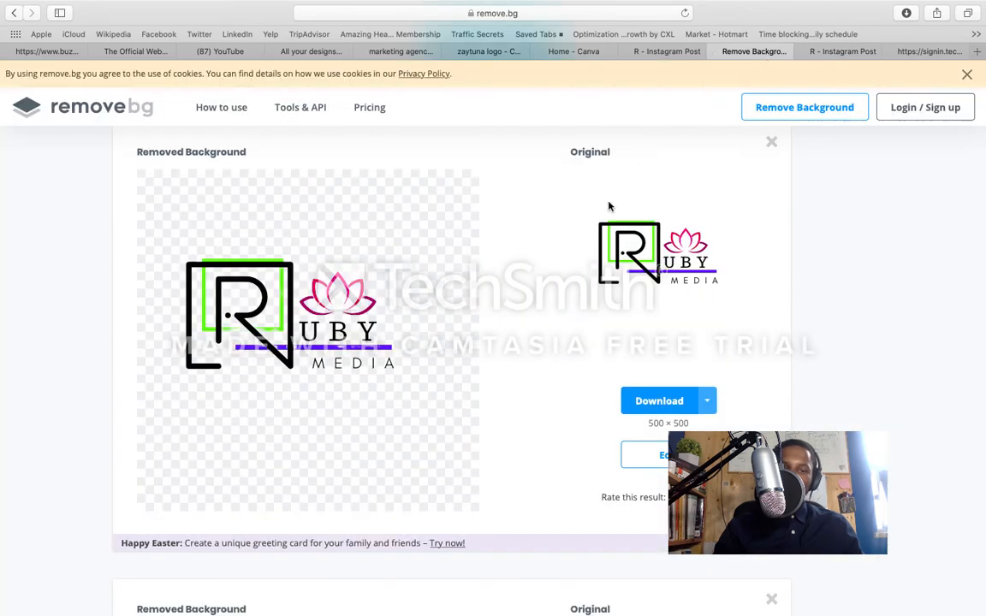
left_click(771, 114)
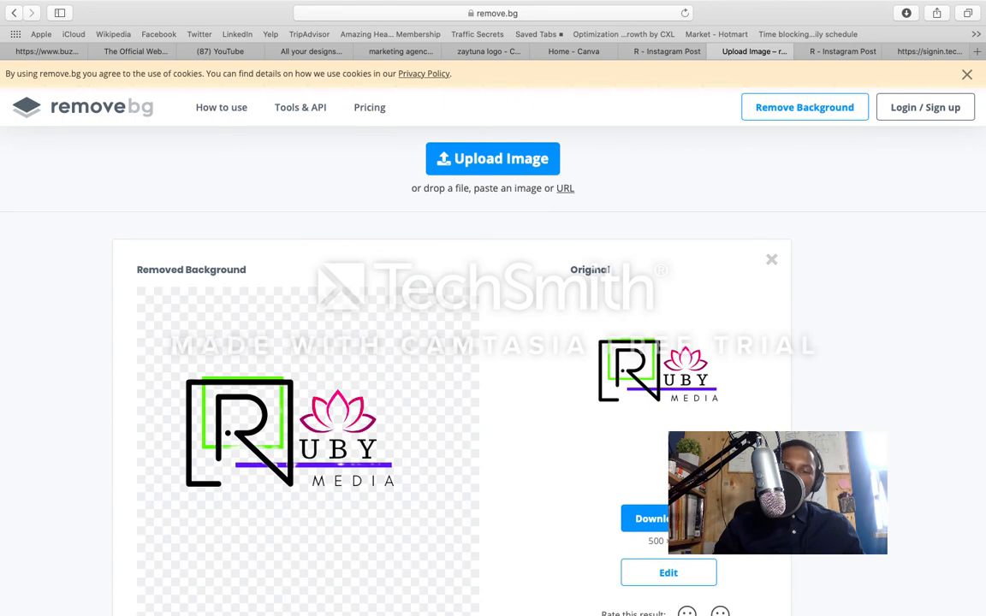
mouse_move(820, 601)
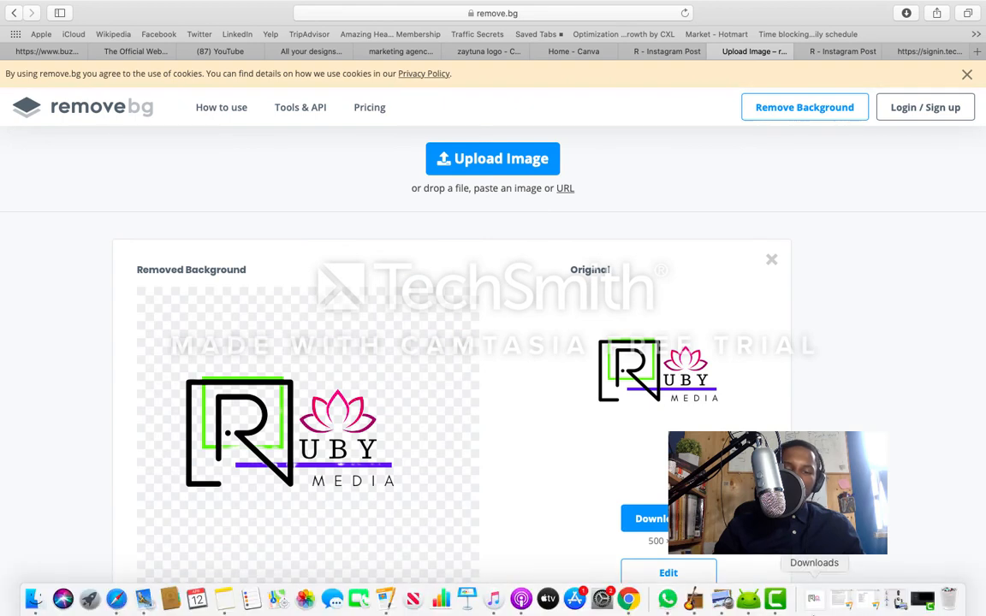
left_click(818, 601)
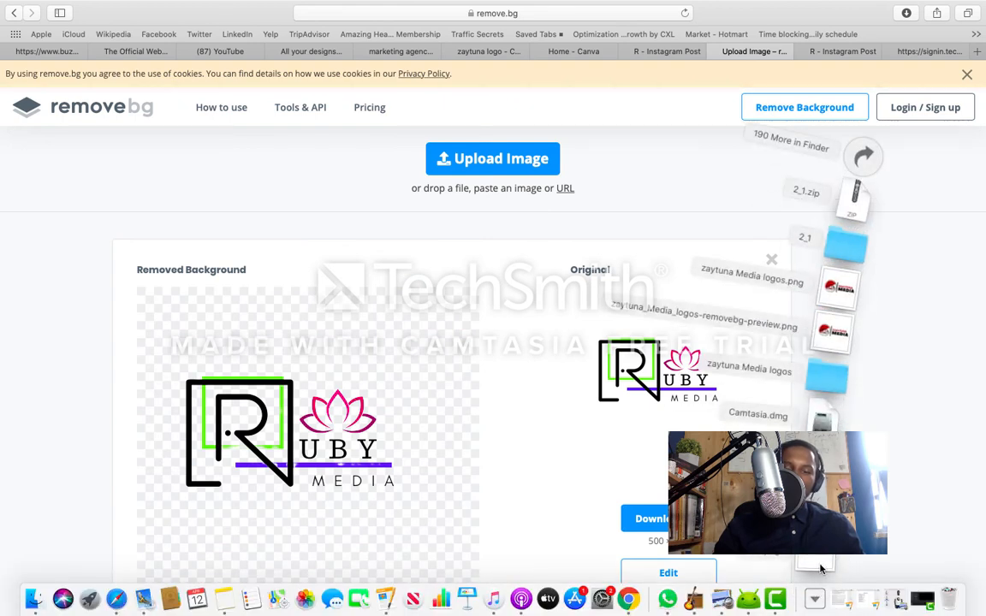
left_click_drag(819, 564, 550, 335)
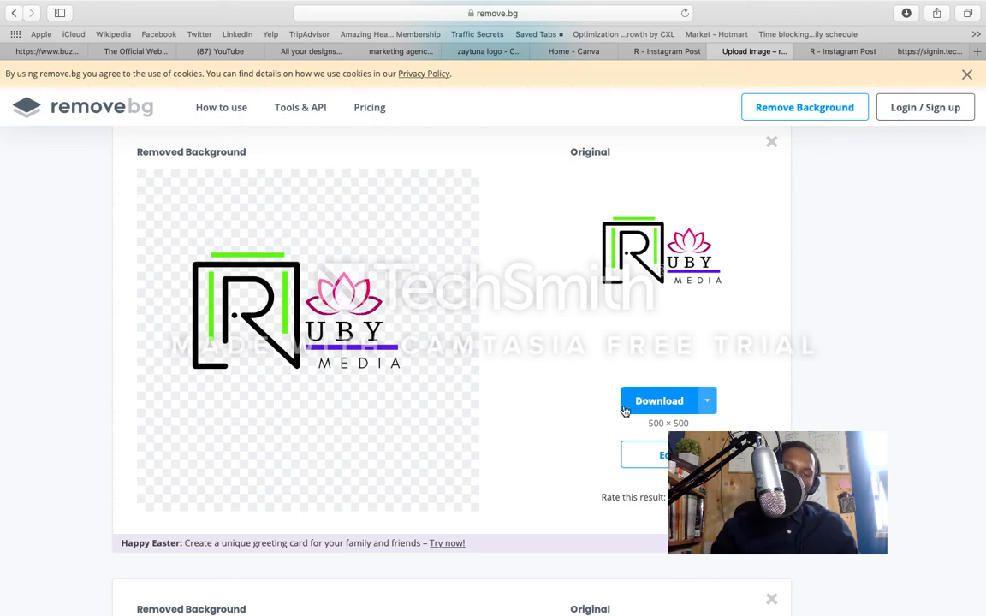
left_click(659, 401)
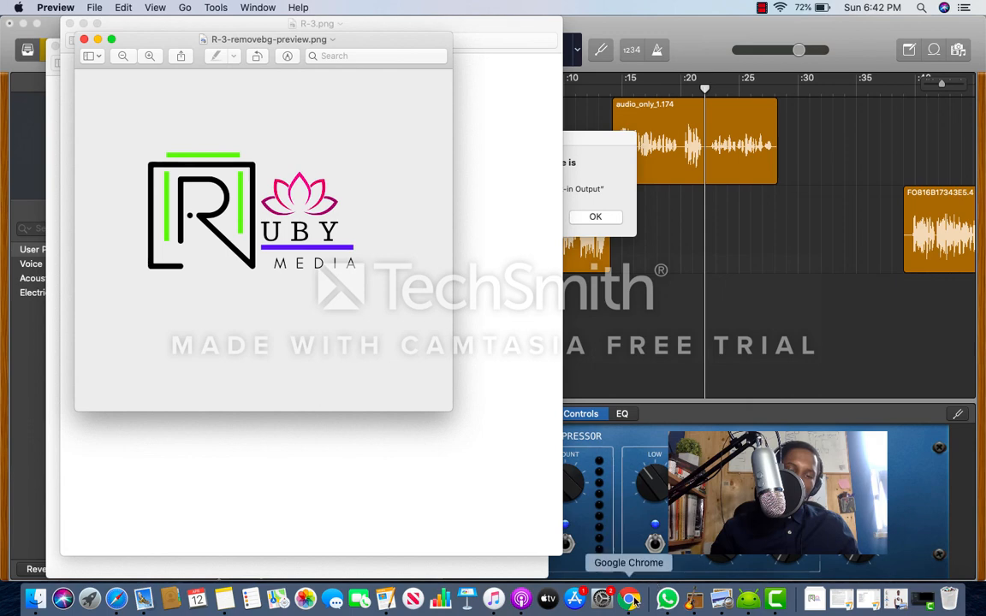
left_click(117, 599)
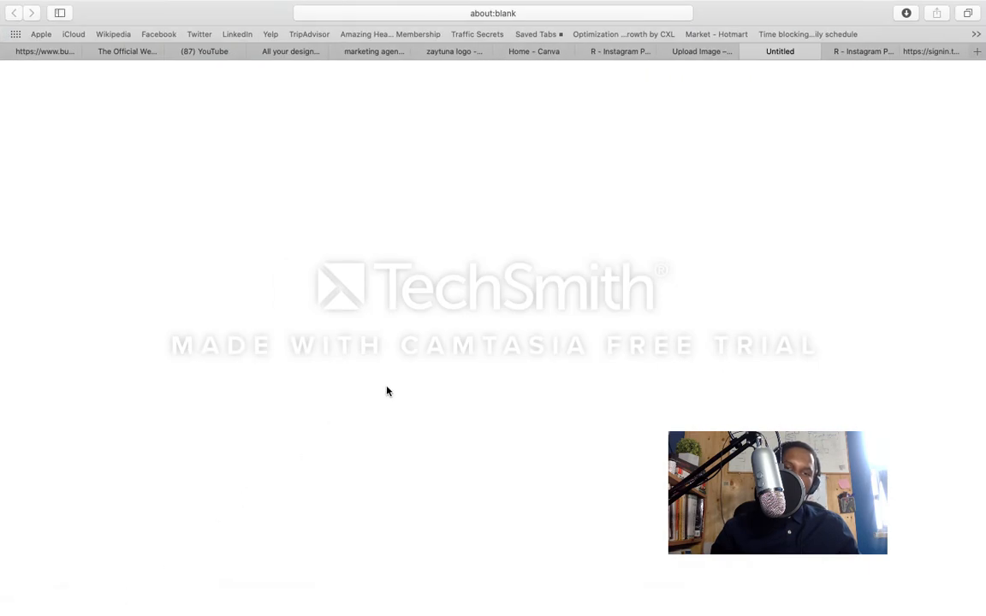
Step: Upload R-3-removebg-preview.png from the Downloads folder to the Logos folder in Canva
left_click(295, 53)
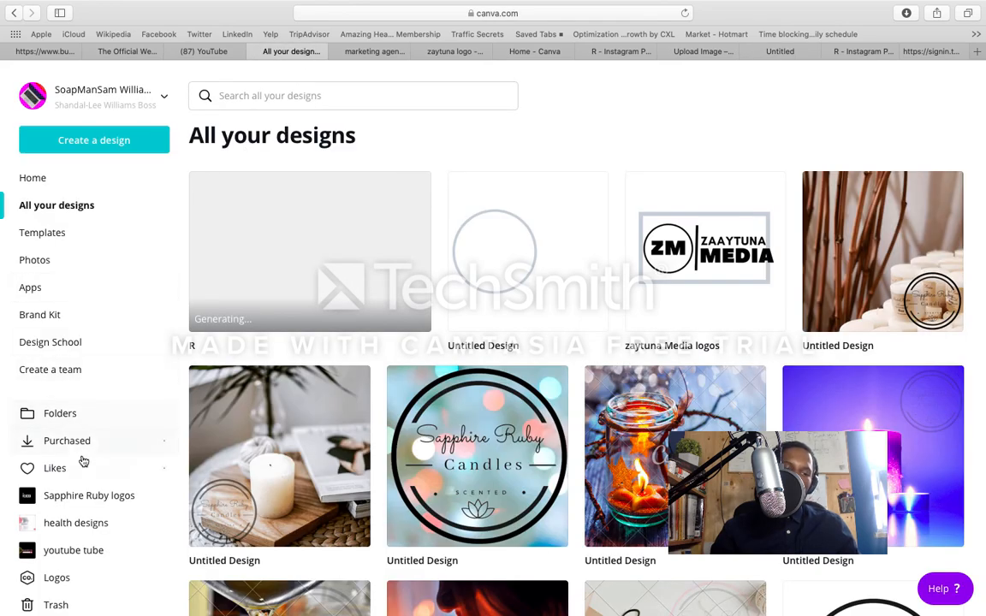
left_click(88, 576)
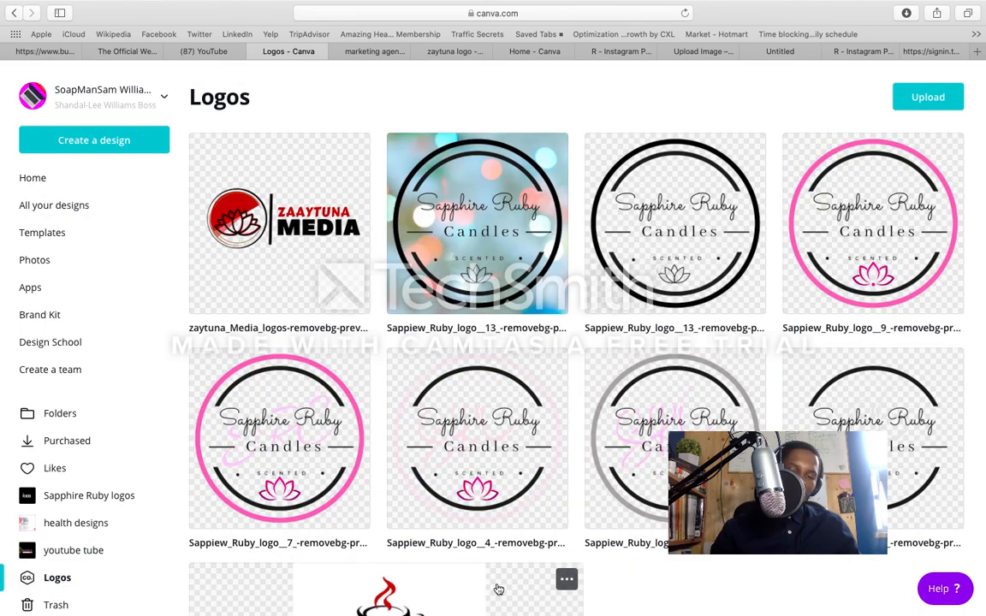
mouse_move(818, 604)
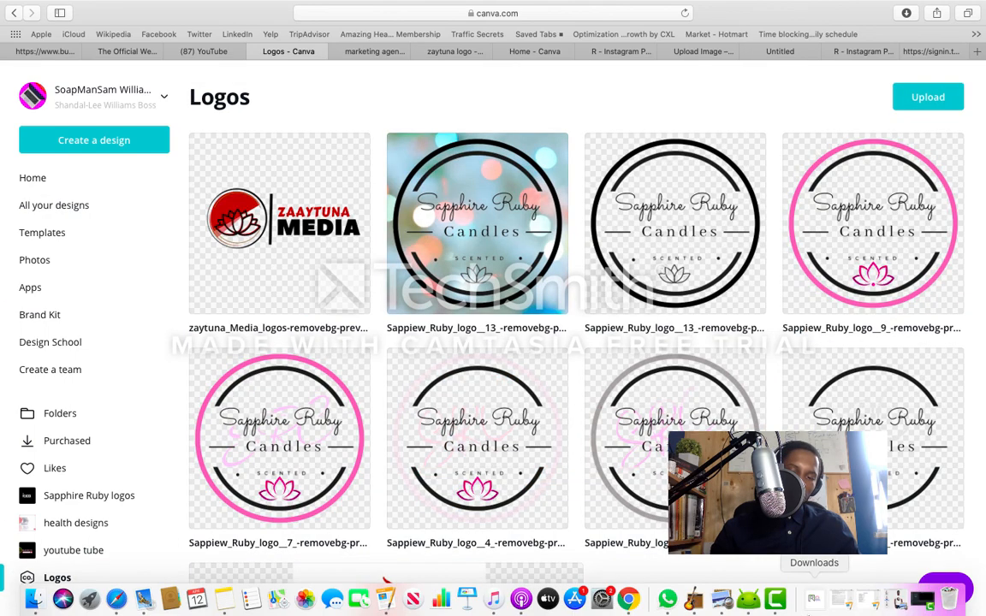
left_click(819, 603)
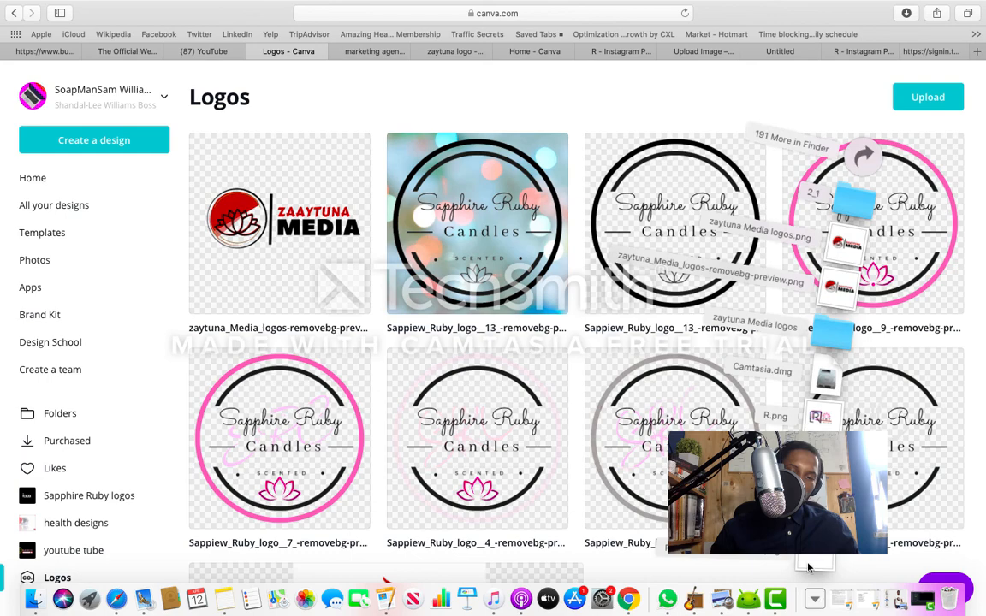
left_click_drag(807, 565, 652, 498)
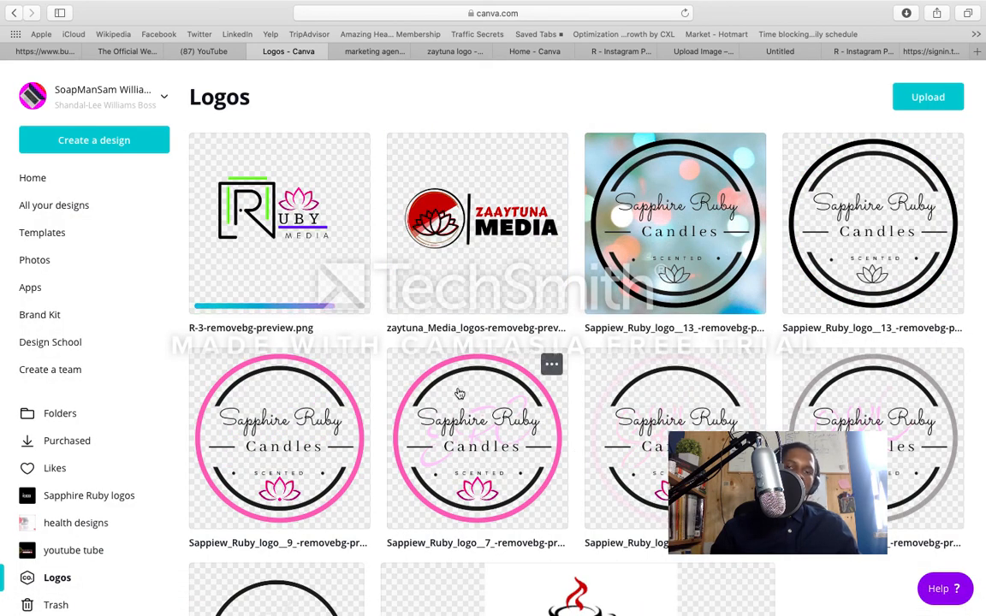
Step: Close the Canva home page's browser tab and dismiss the publish confirmation in the eight-page R design
left_click(556, 52)
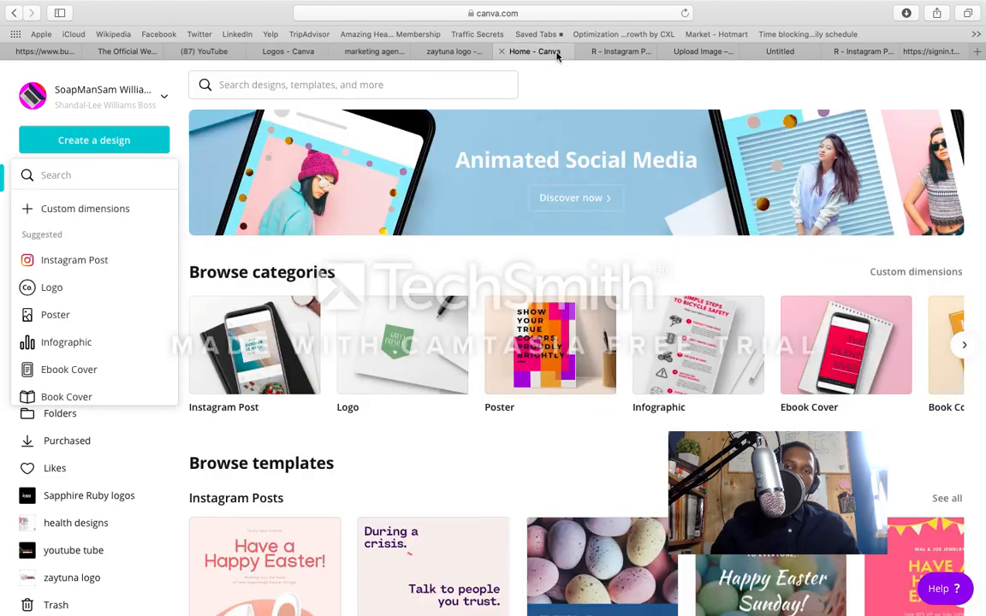
left_click(506, 53)
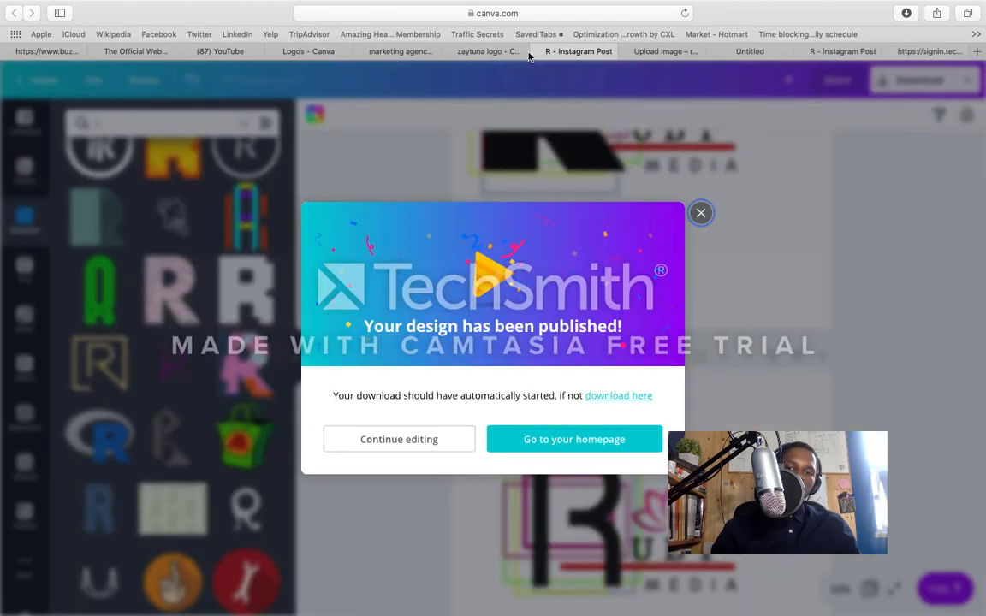
left_click(699, 214)
Step: Review the RUBY MEDIA logo variations in the eight-page design, from the early pages through page 8
scroll(667, 209, "down", 5)
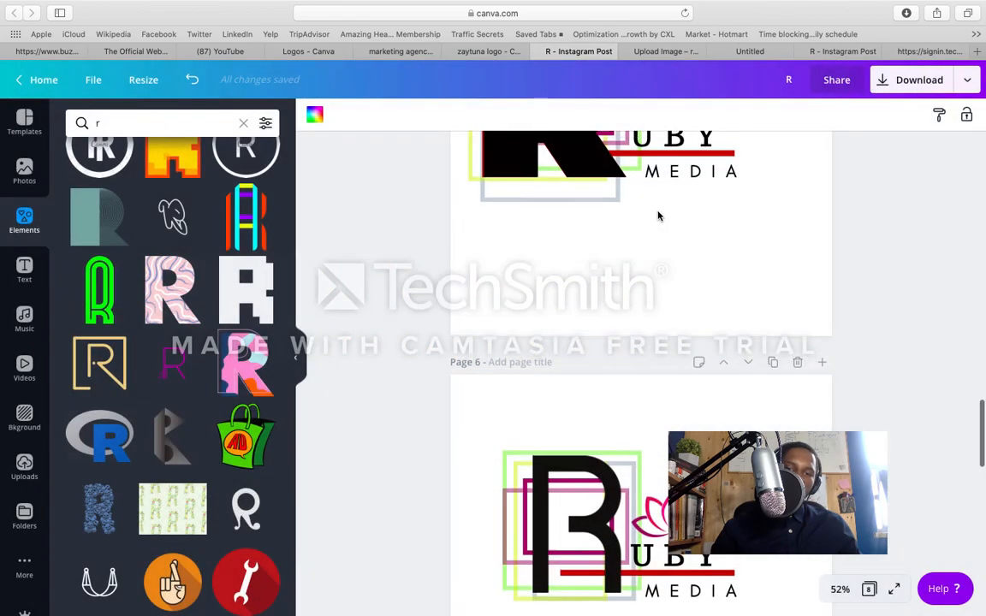
scroll(658, 216, "up", 10)
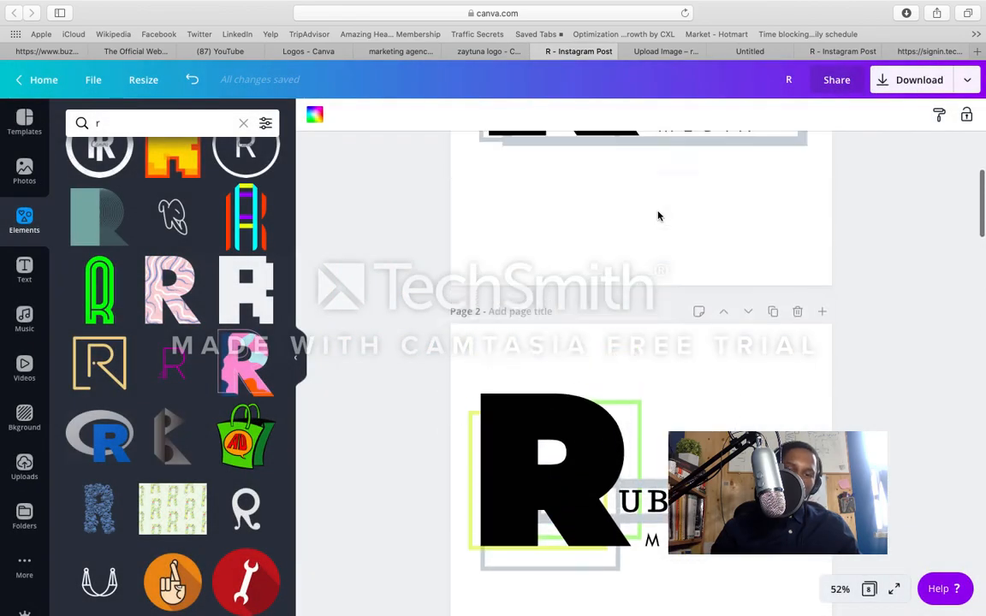
scroll(658, 216, "down", 8)
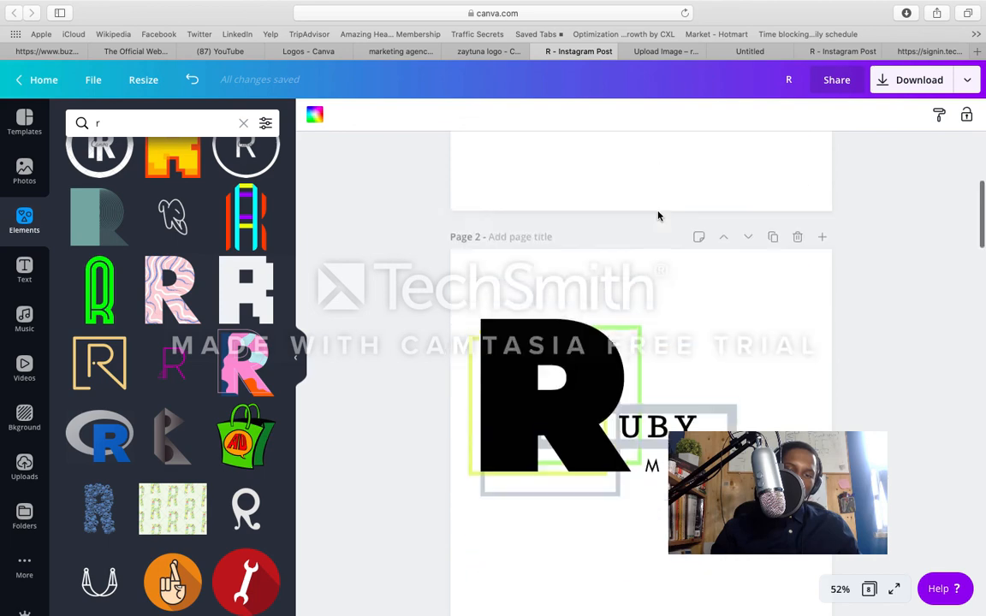
scroll(658, 216, "down", 8)
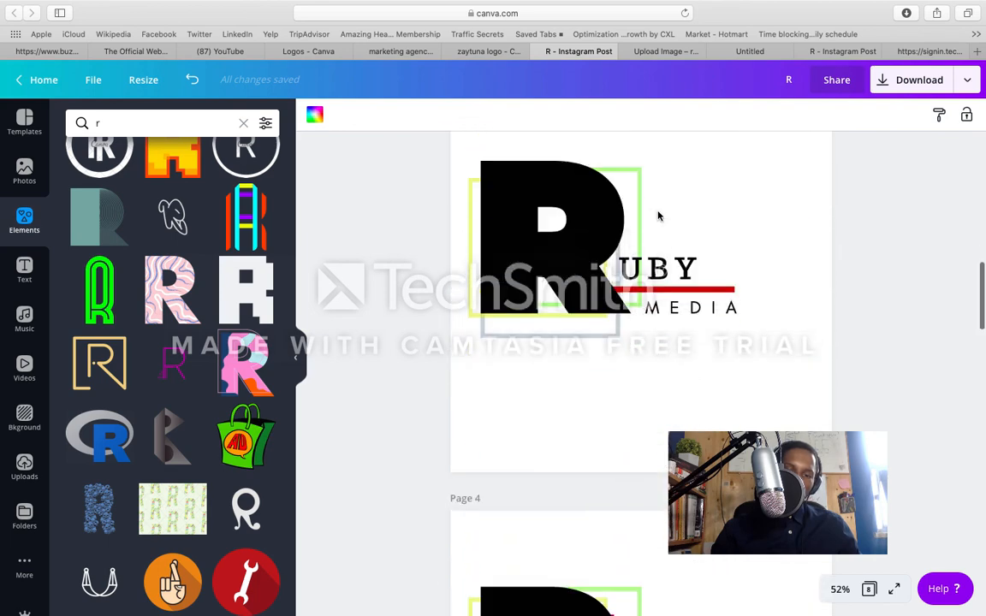
scroll(658, 215, "down", 8)
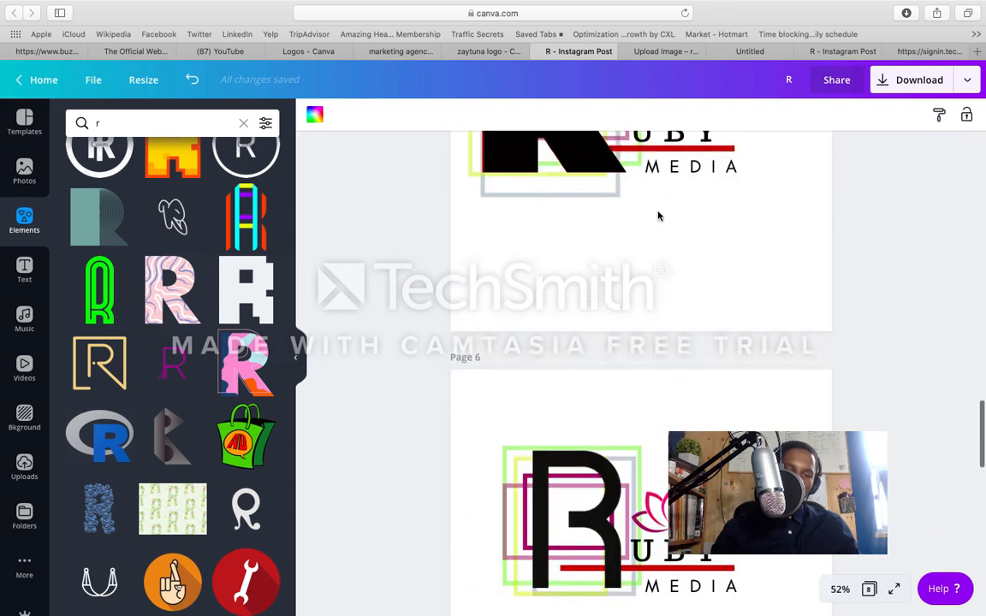
scroll(658, 216, "down", 8)
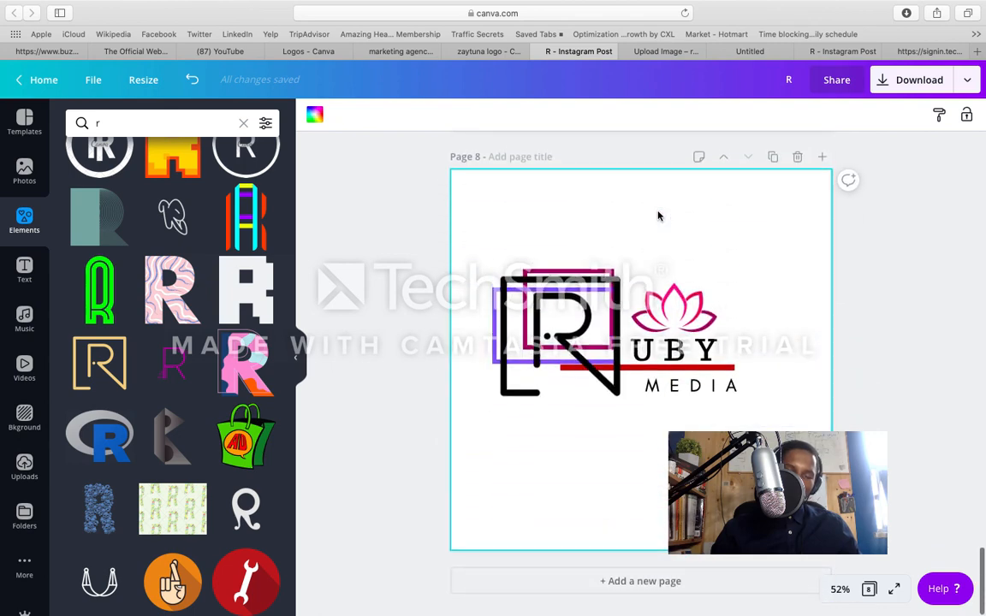
Step: Try to rename the eight-page R design as Ruby logos
scroll(658, 216, "up", 12)
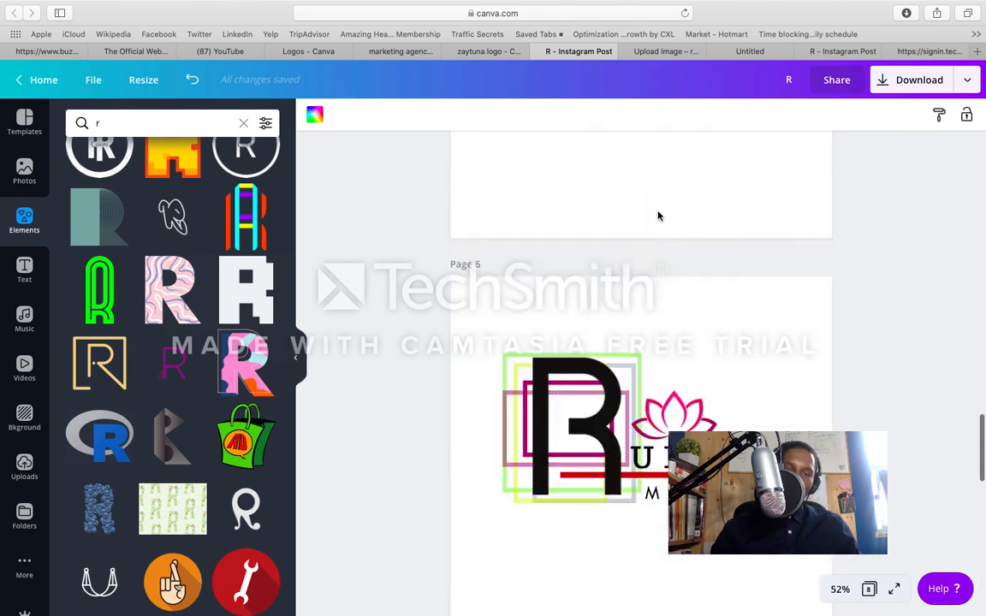
scroll(658, 215, "up", 9)
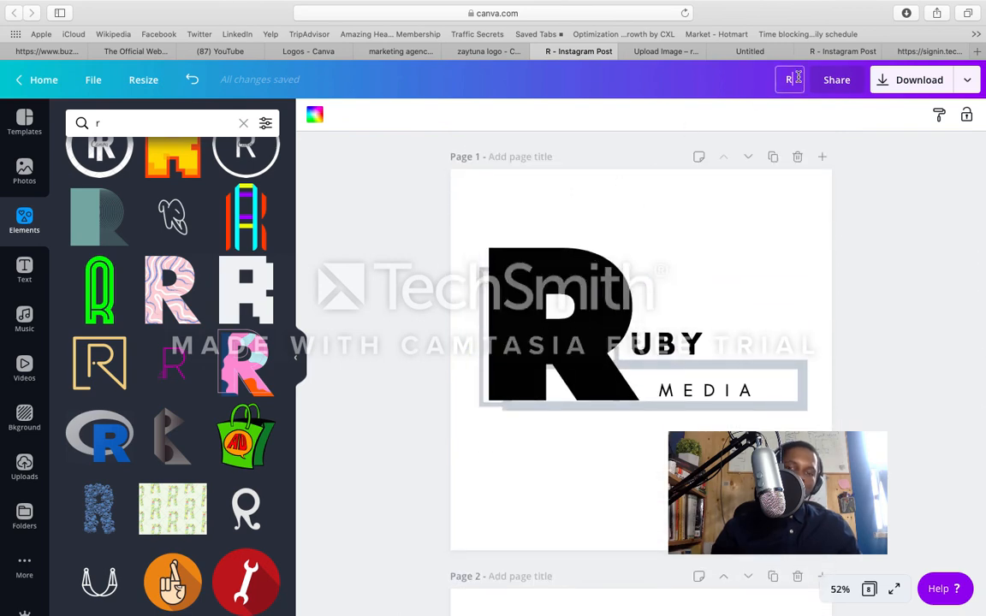
type("uby")
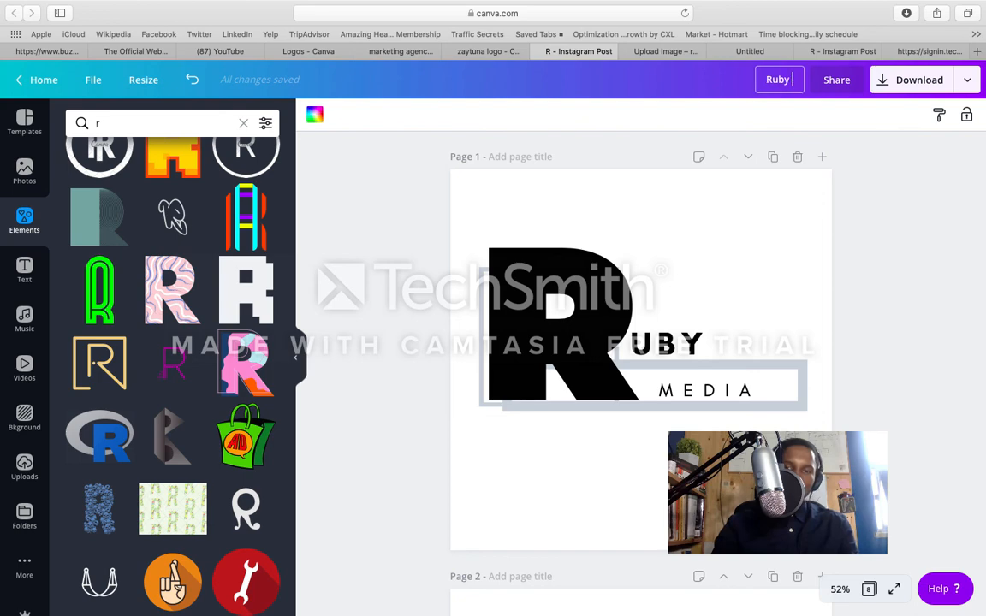
type(" logos")
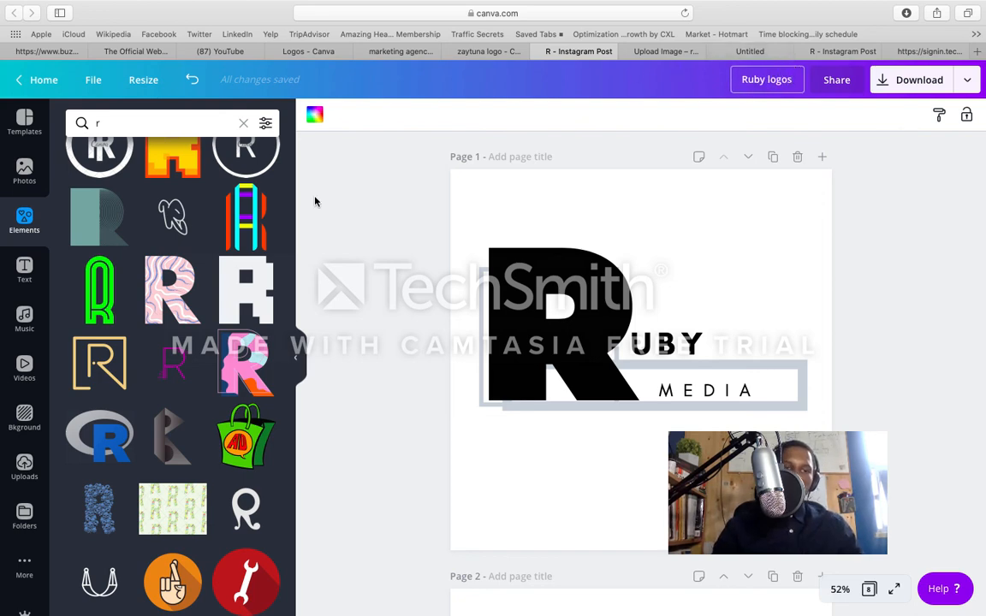
Step: Leave the design for the Canva home page and discard its unsaved changes
left_click(53, 89)
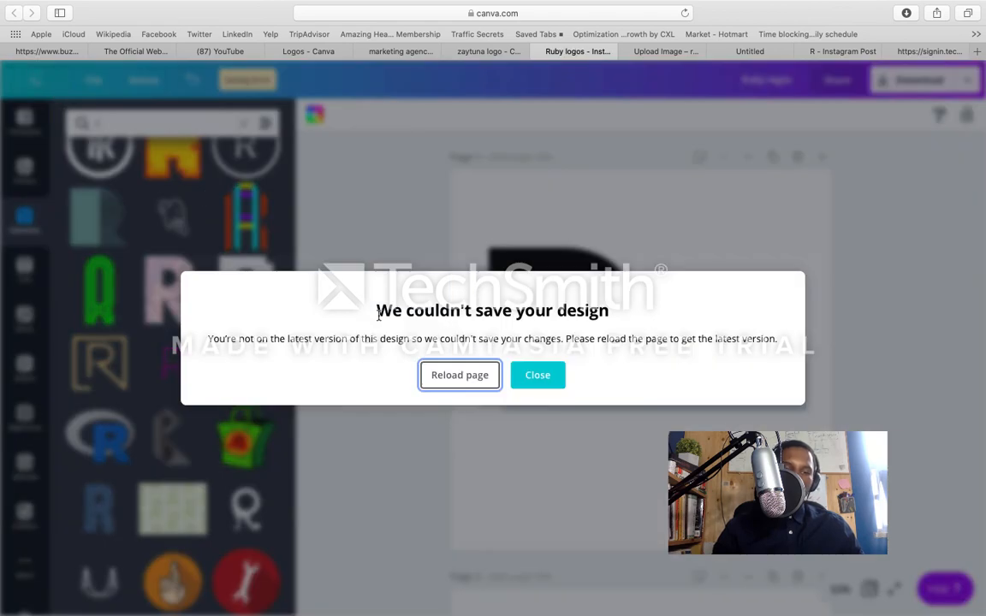
left_click(461, 386)
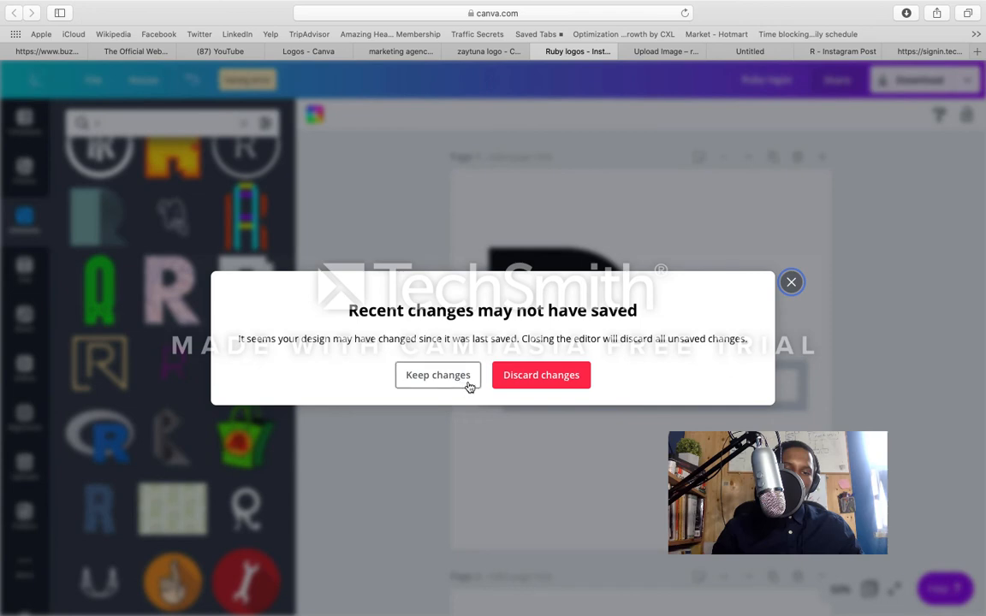
left_click(438, 377)
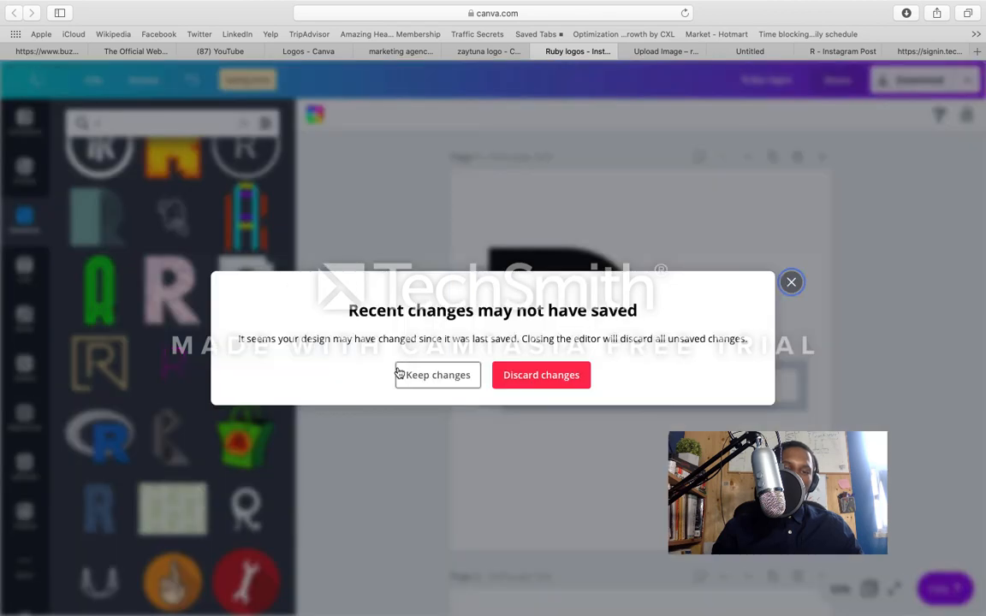
left_click(504, 385)
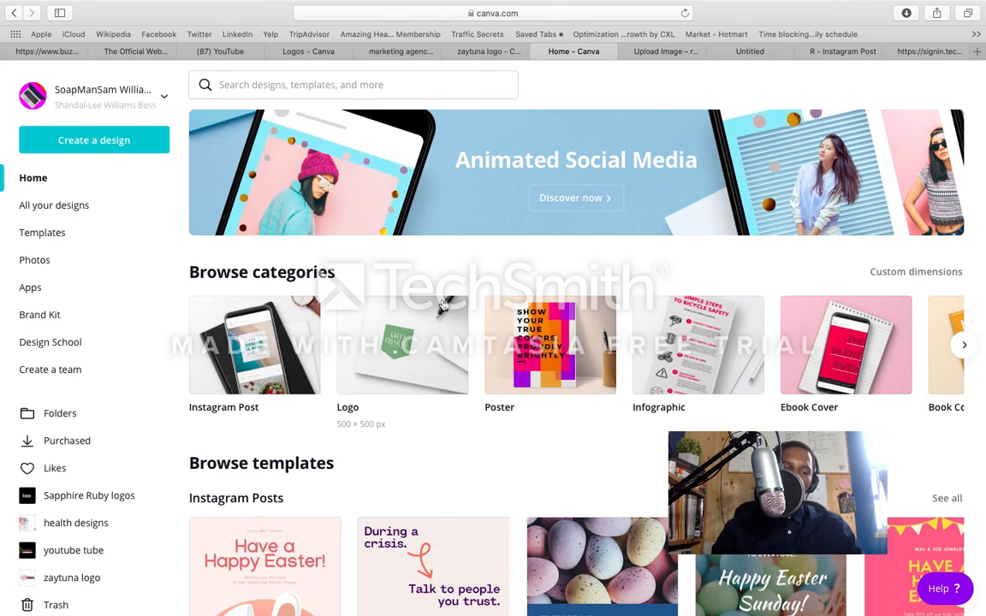
Step: Create a blank Instagram Post design and add the trending photo of hands holding blueberries
left_click(357, 318)
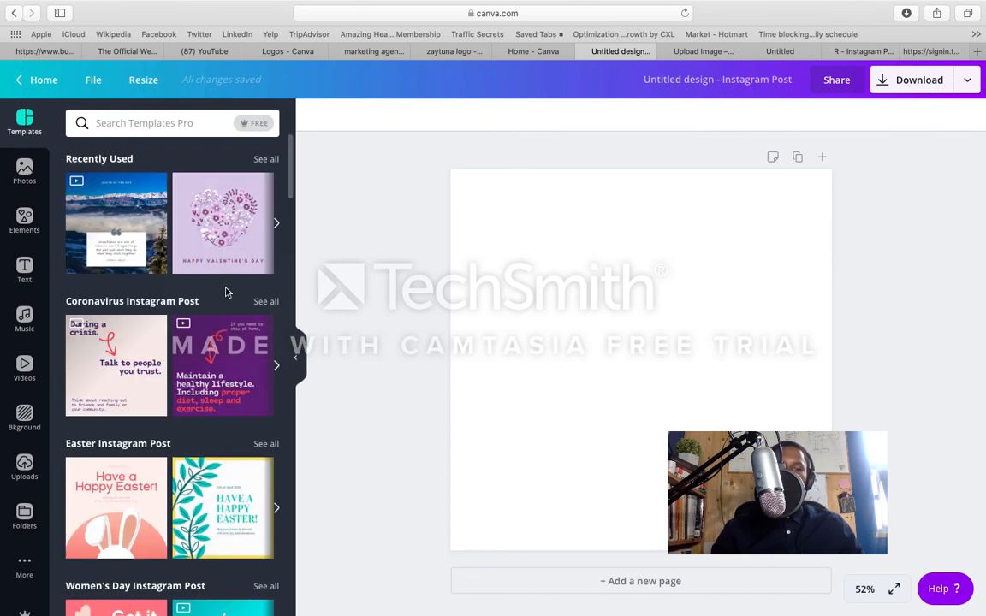
left_click(26, 174)
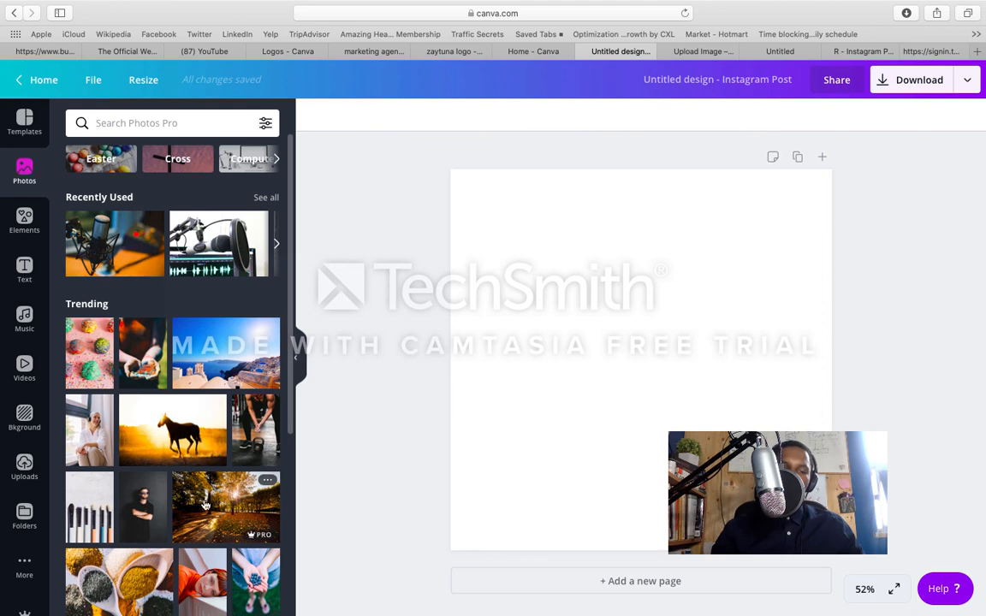
scroll(205, 506, "down", 3)
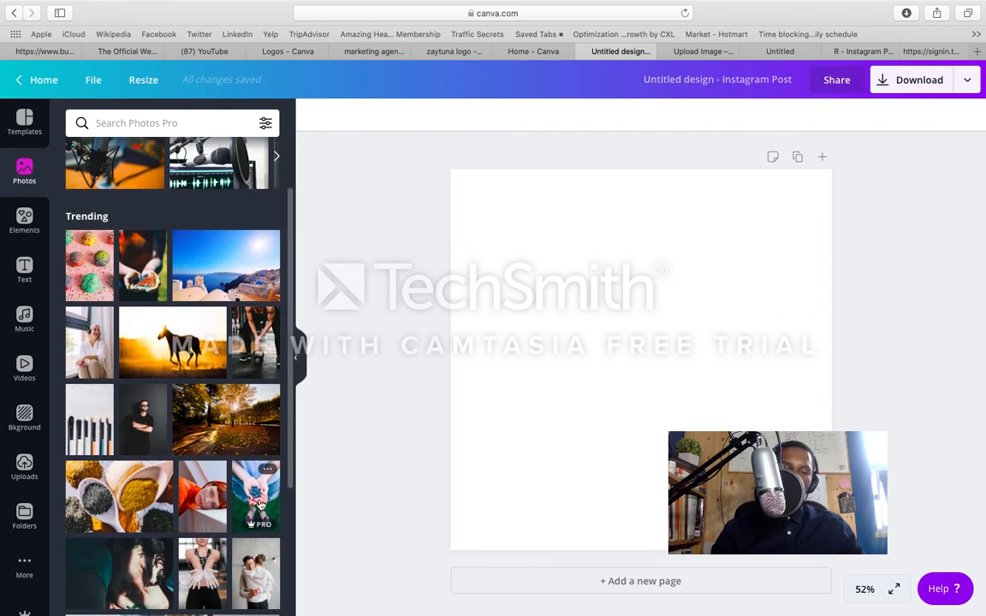
left_click(261, 505)
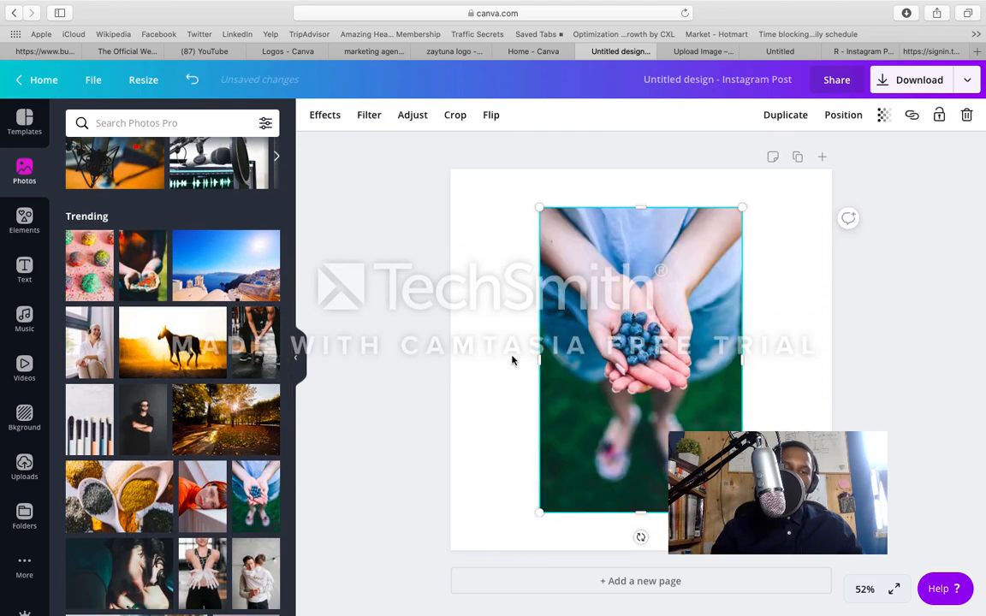
key("Delete")
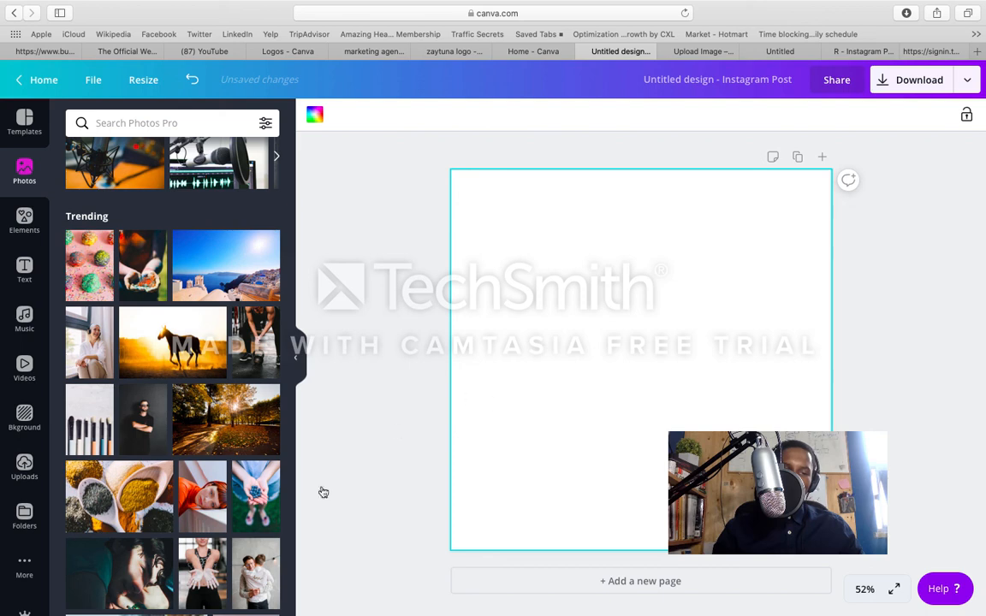
left_click(262, 514)
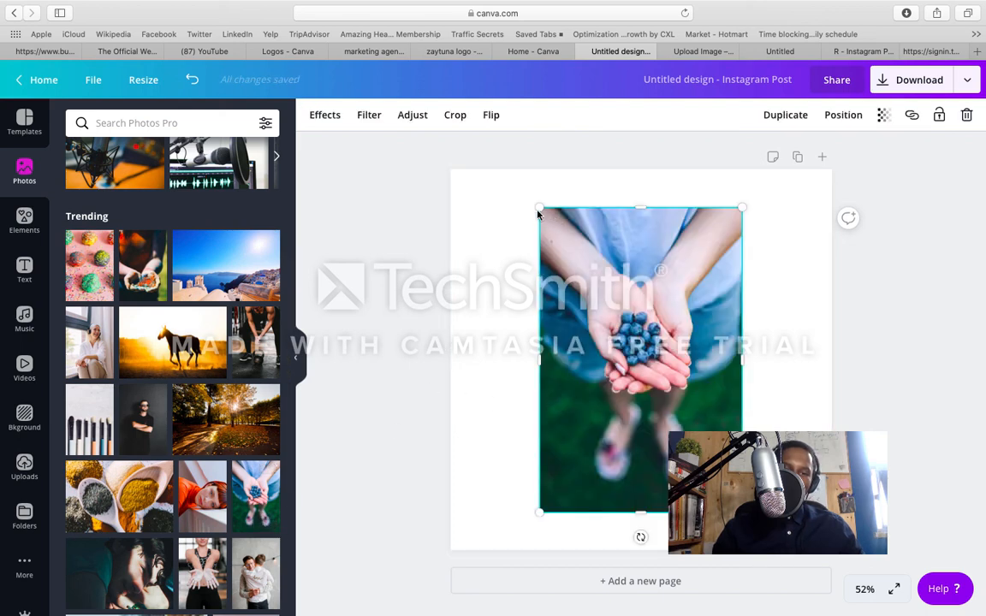
Step: Enlarge and reposition the blueberry photo so that it covers the whole page
left_click_drag(539, 209, 398, 196)
left_click_drag(510, 227, 486, 273)
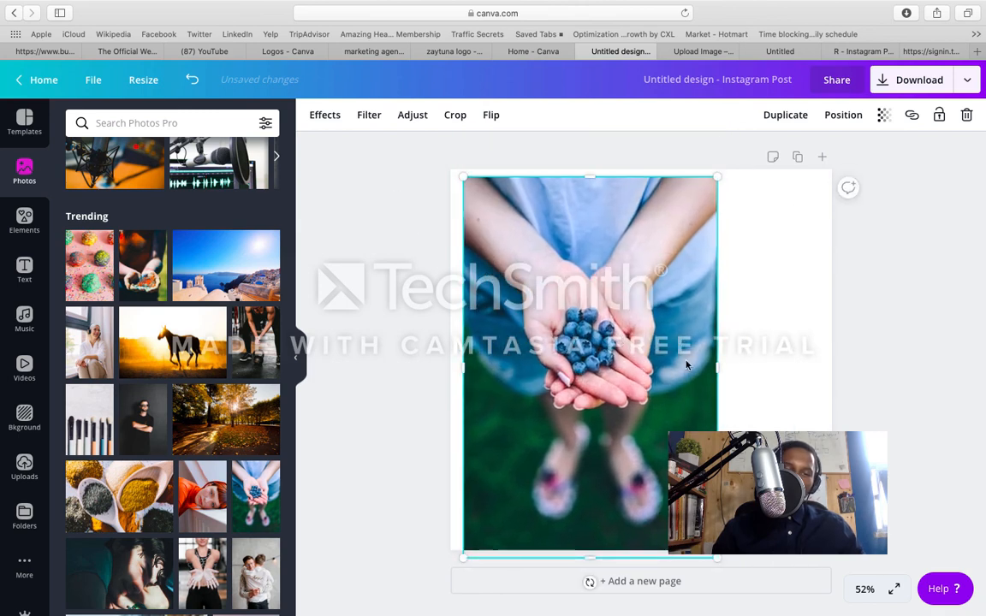
left_click_drag(718, 368, 856, 404)
left_click_drag(763, 400, 734, 413)
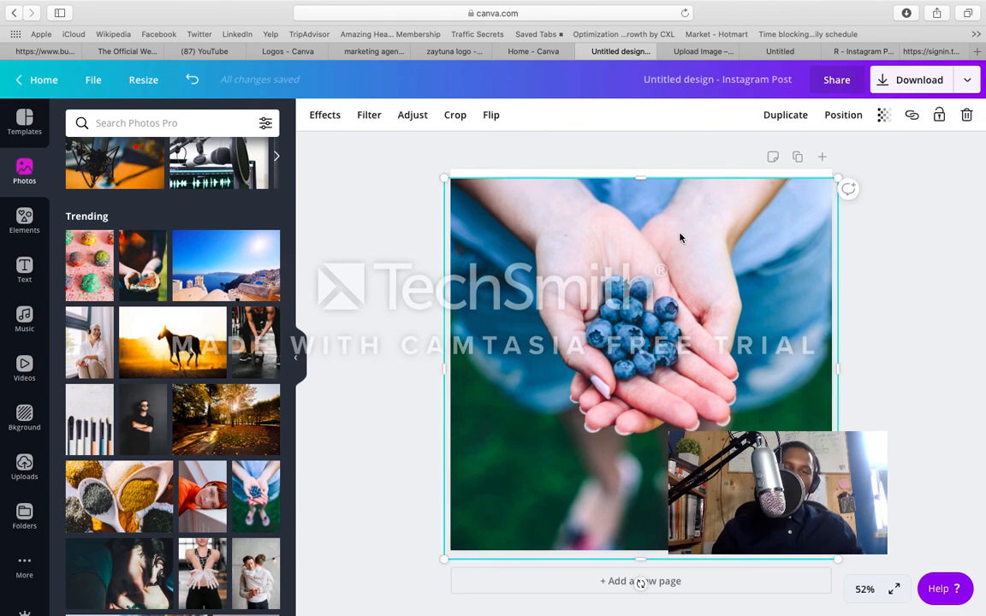
left_click_drag(658, 200, 660, 194)
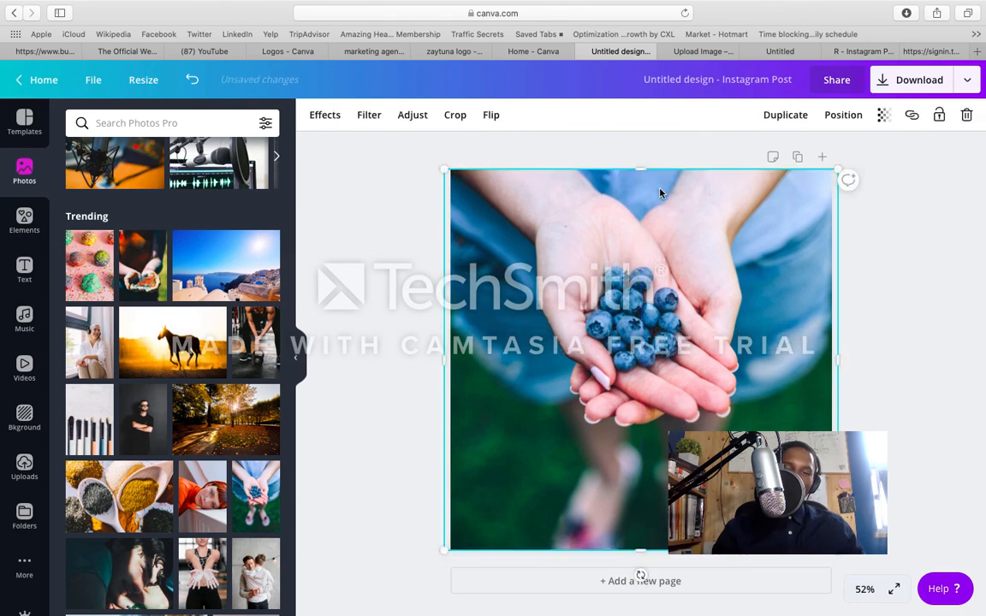
left_click(422, 338)
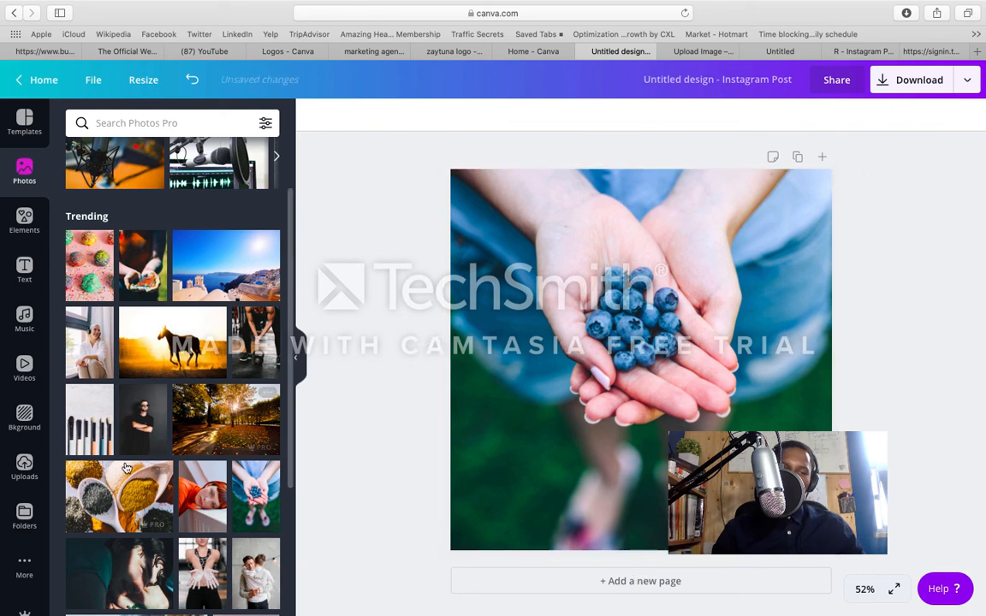
Step: Add the RUBY MEDIA logo from the Logos folder on top of the blueberry photo
left_click(24, 513)
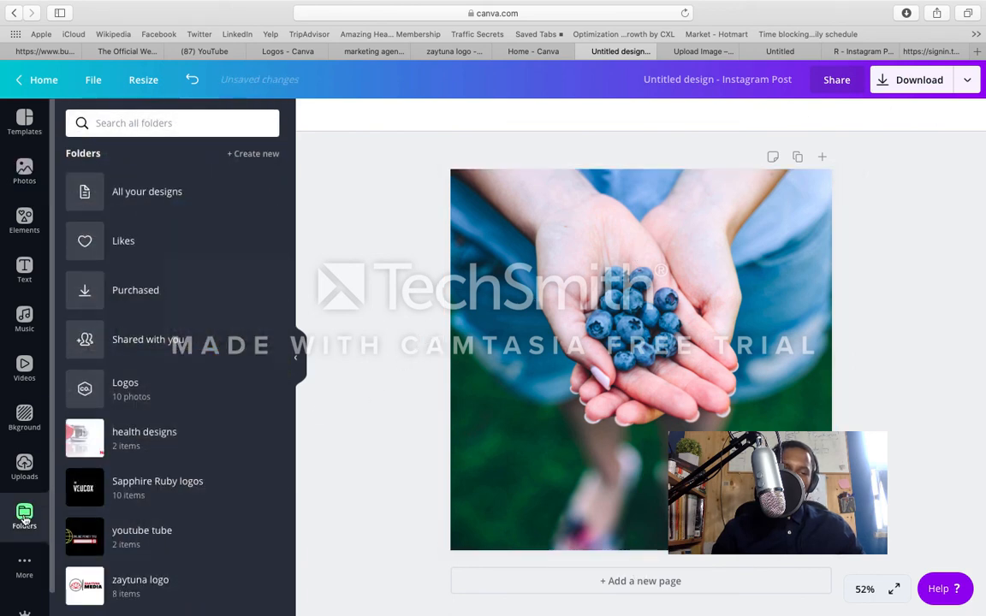
left_click(126, 395)
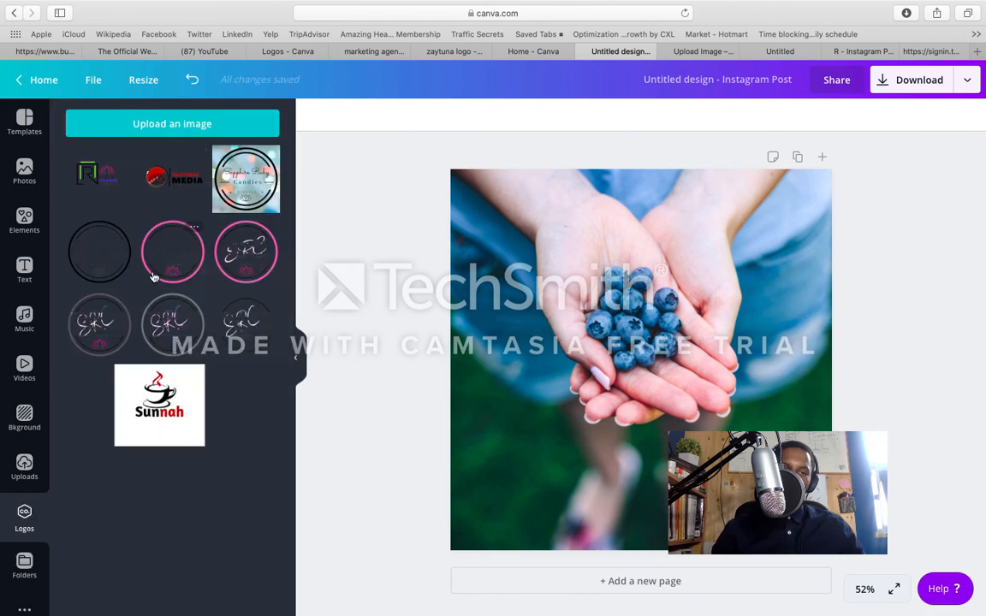
left_click(104, 185)
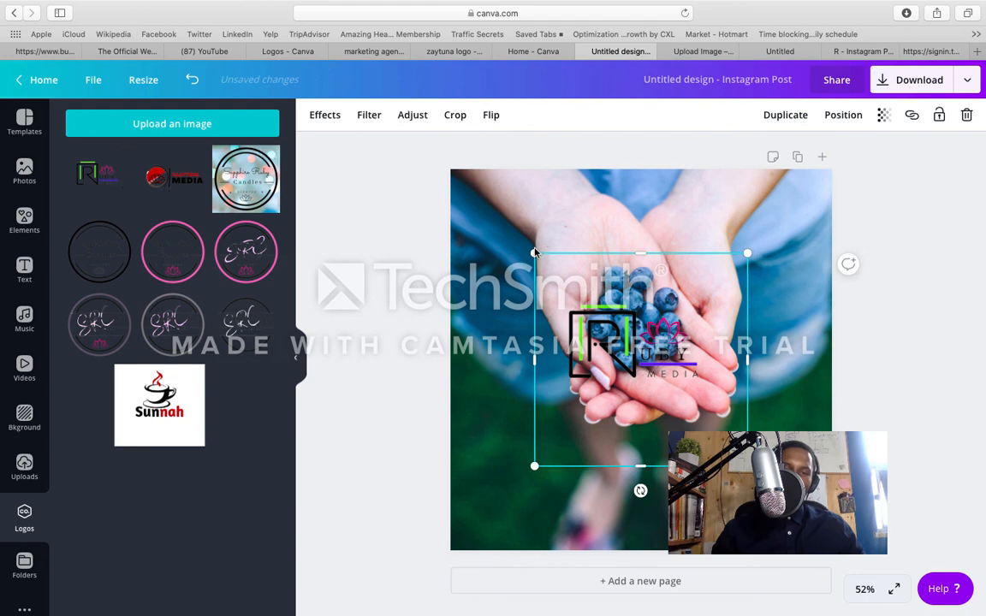
Step: Adjust the RUBY MEDIA logo's size, finally enlarging it, and move it to the photo's upper right corner
left_click_drag(535, 254, 565, 284)
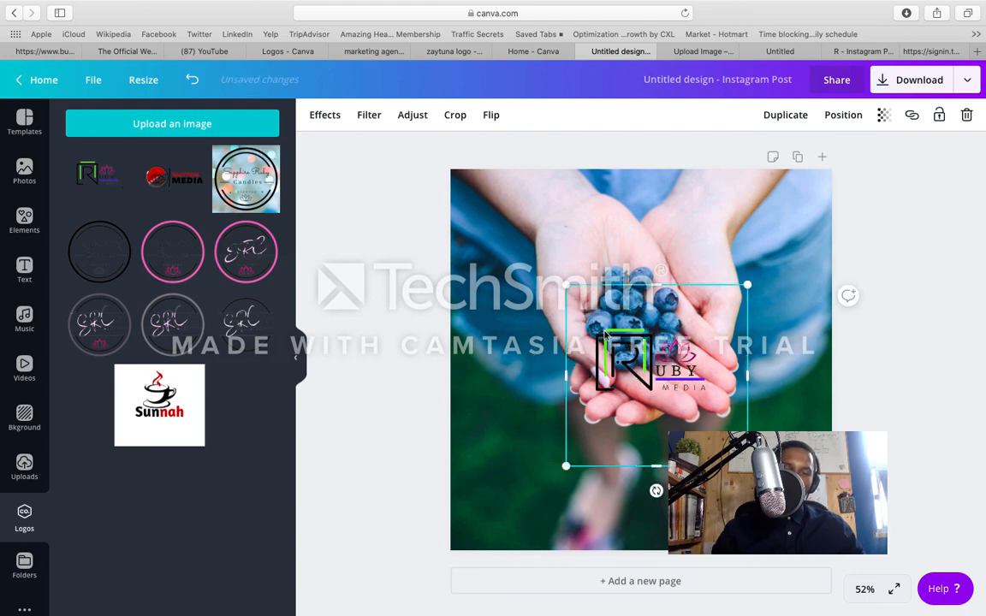
left_click_drag(605, 331, 543, 200)
left_click_drag(509, 156, 522, 169)
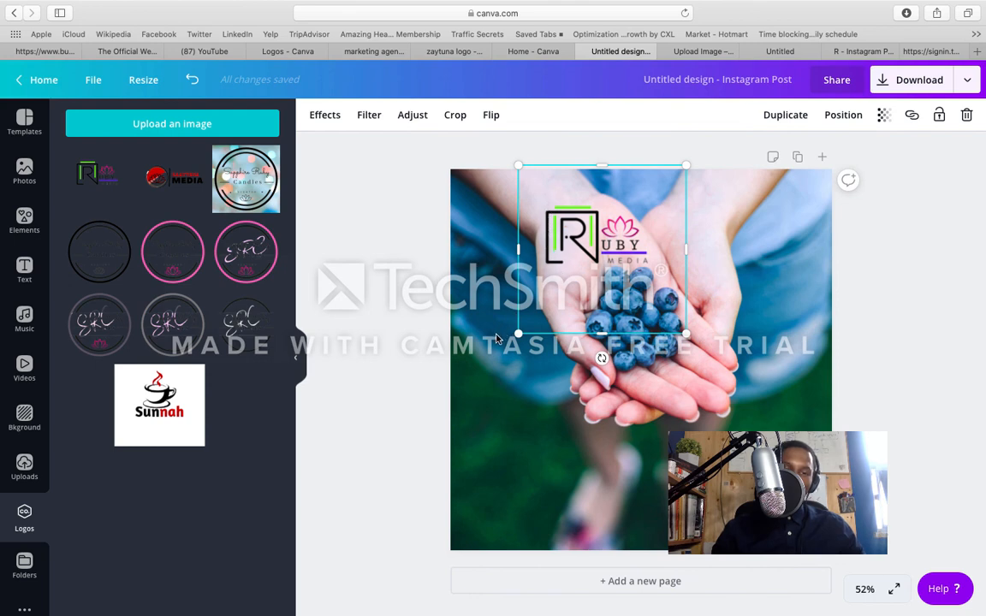
left_click_drag(543, 273, 559, 246)
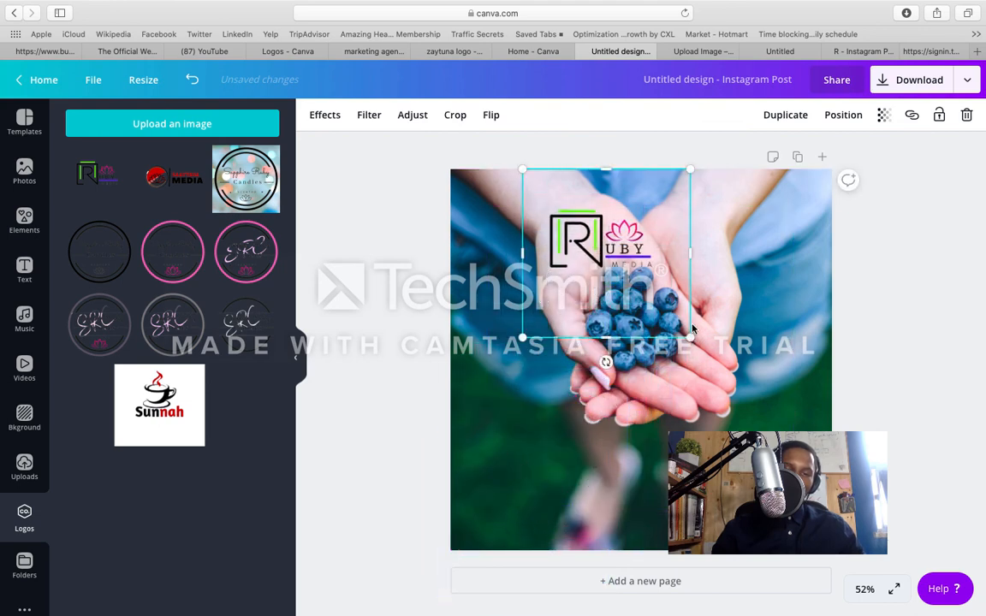
left_click_drag(692, 334, 789, 349)
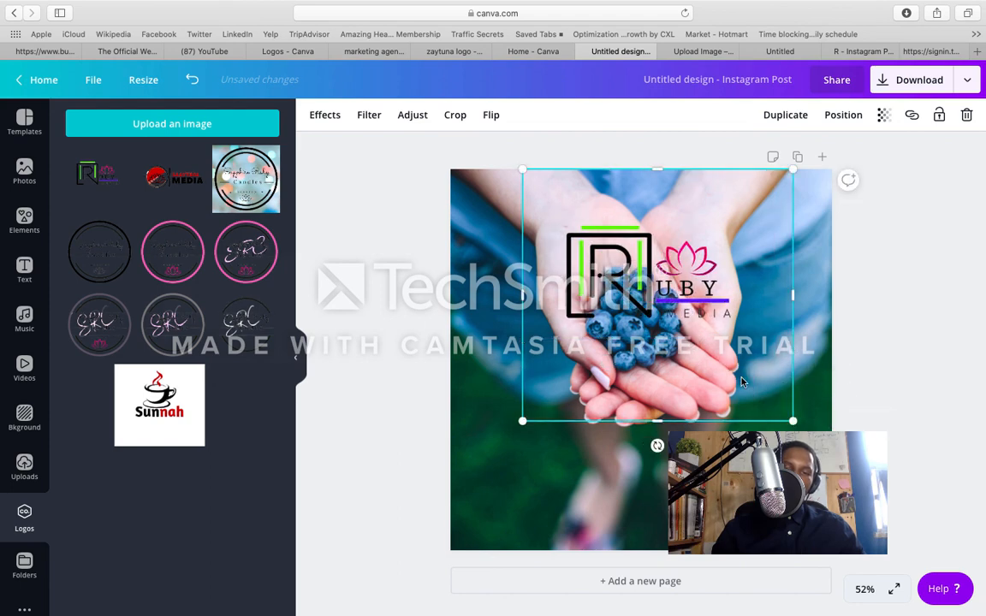
left_click_drag(742, 383, 811, 329)
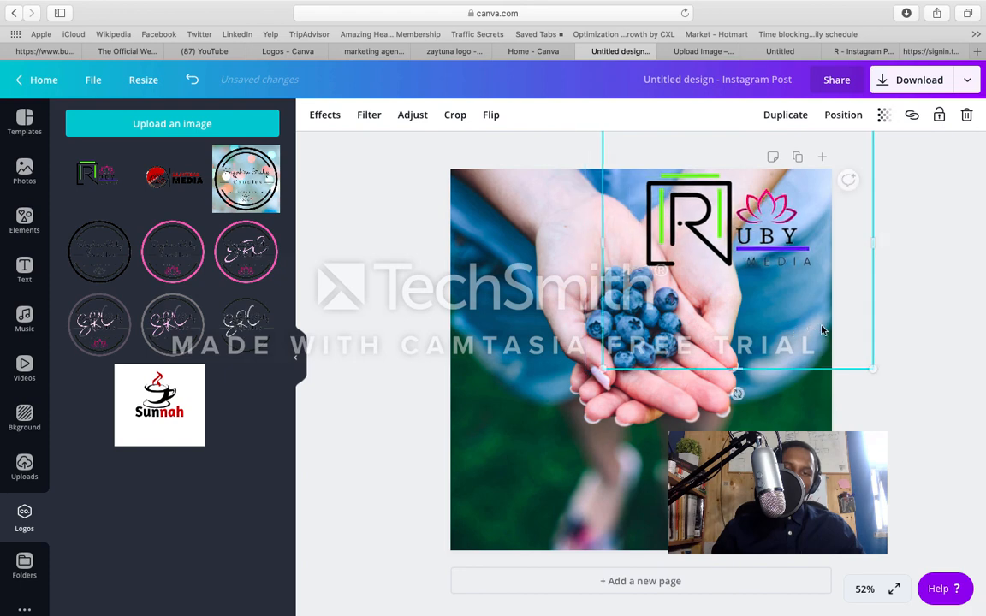
Step: Set the RUBY MEDIA logo's transparency to 17
left_click(884, 115)
left_click_drag(843, 153, 772, 168)
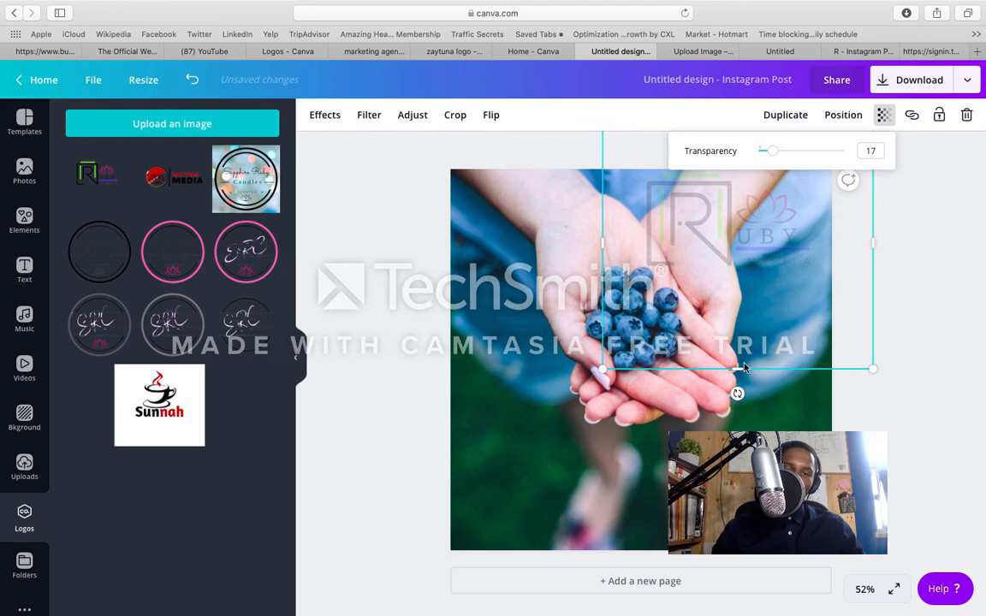
left_click(748, 420)
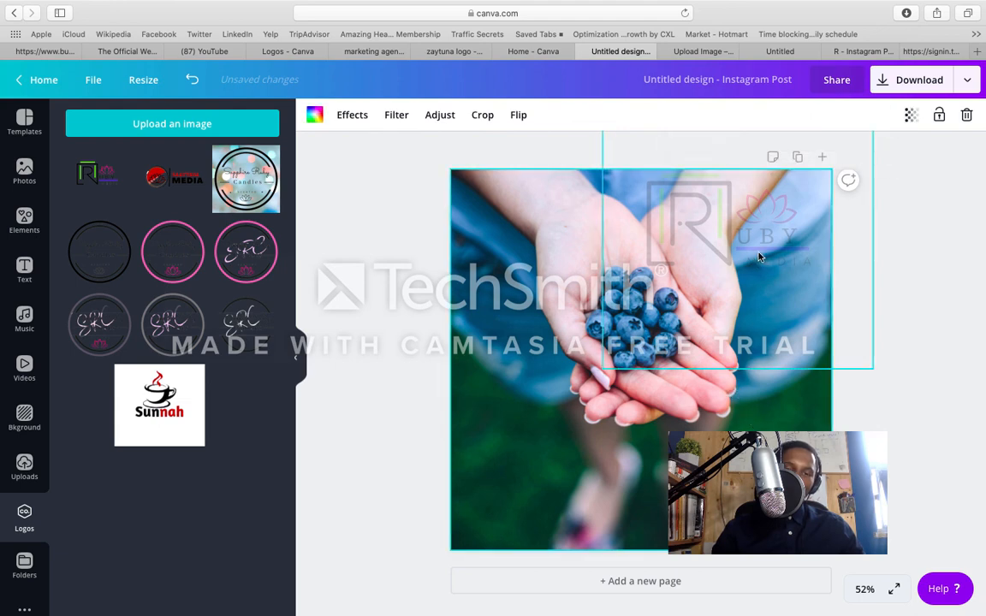
Step: Move the faded logo over the hands just above the blueberries, and switch to Camtasia 2019
left_click_drag(758, 257, 687, 276)
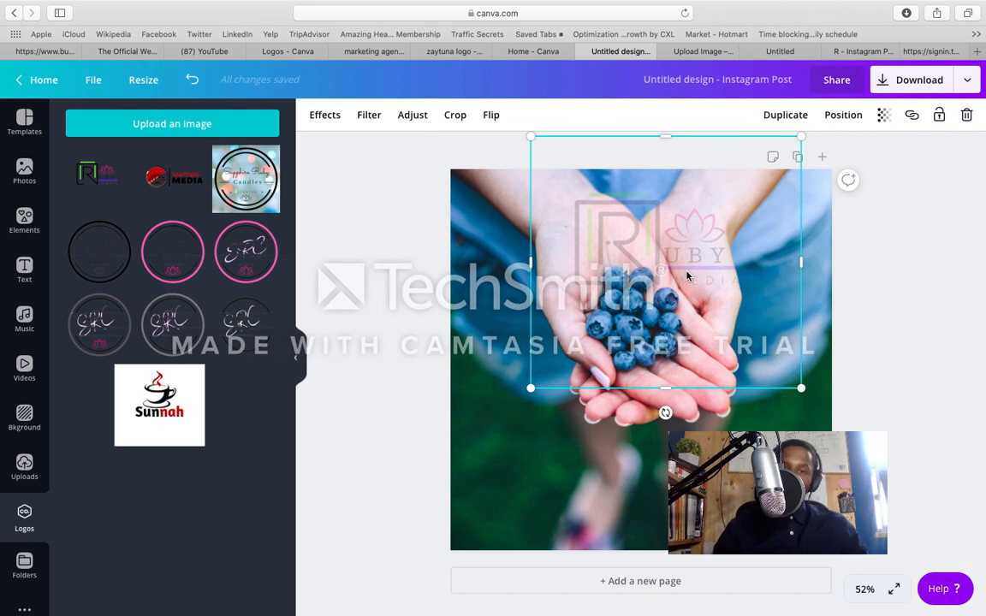
mouse_move(656, 309)
left_mouse_down()
mouse_move(629, 359)
mouse_move(632, 411)
mouse_move(626, 321)
mouse_move(654, 294)
left_mouse_up()
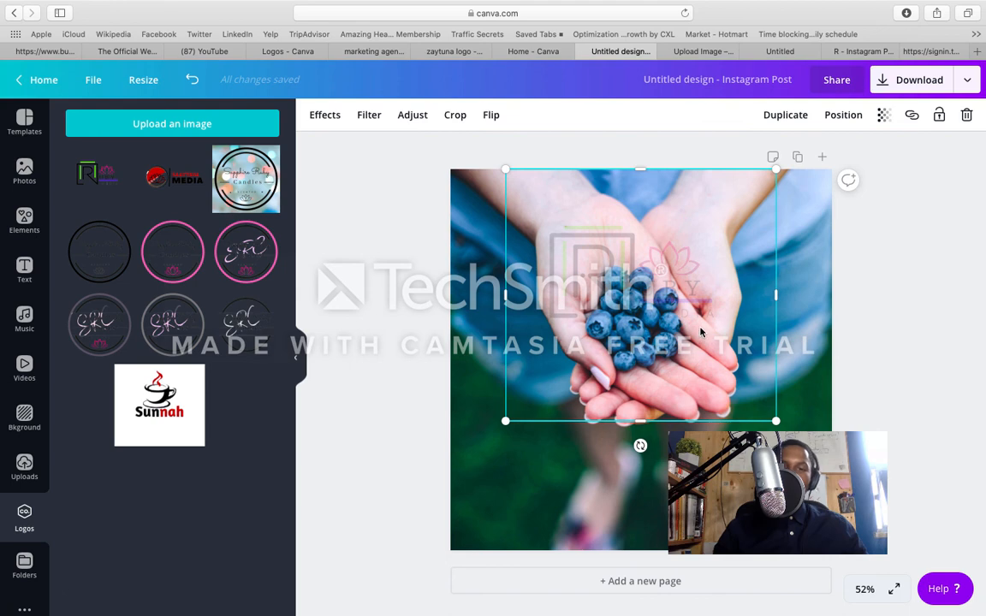
left_click_drag(691, 298, 674, 247)
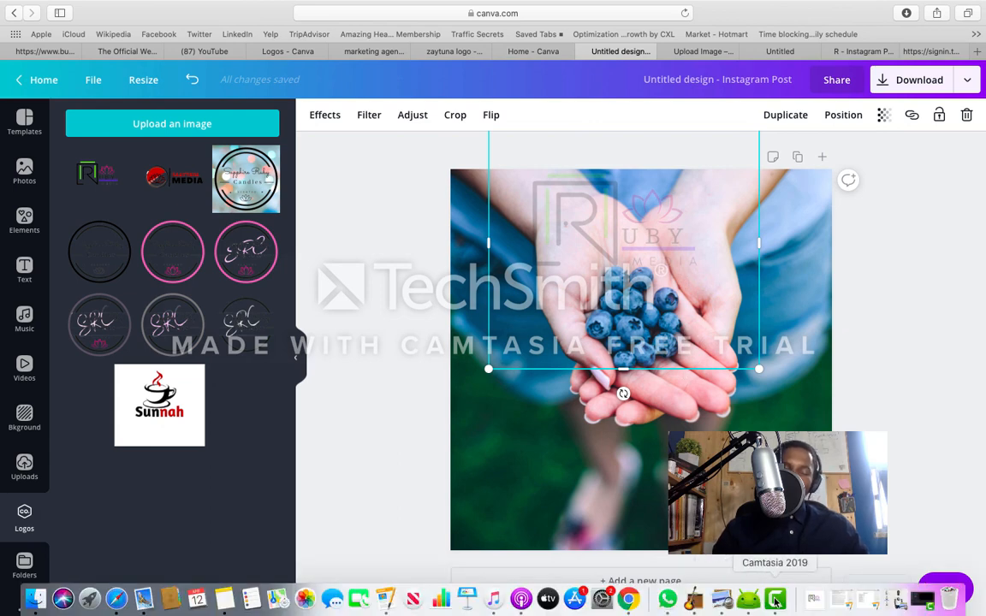
left_click(776, 600)
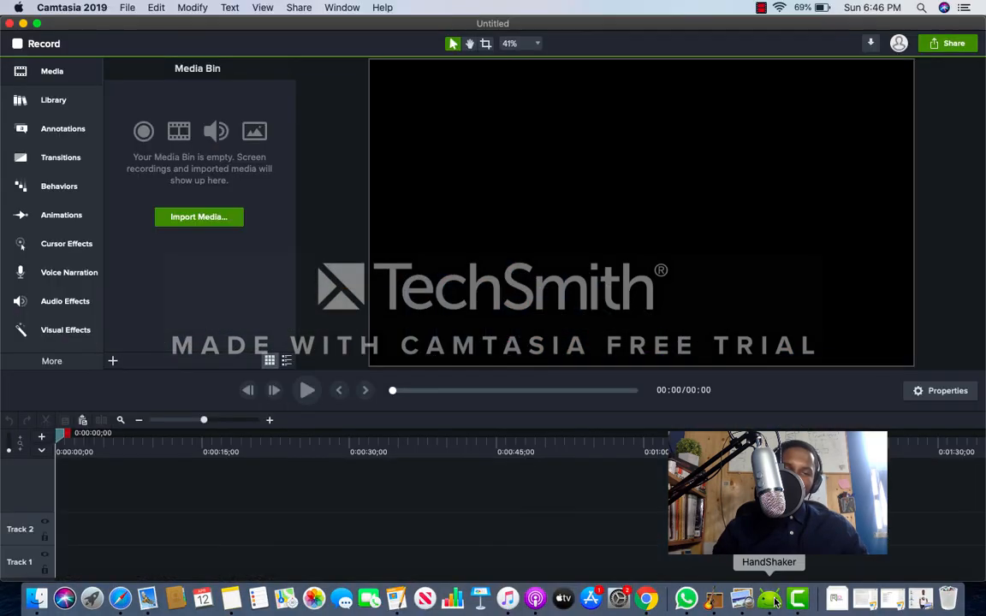